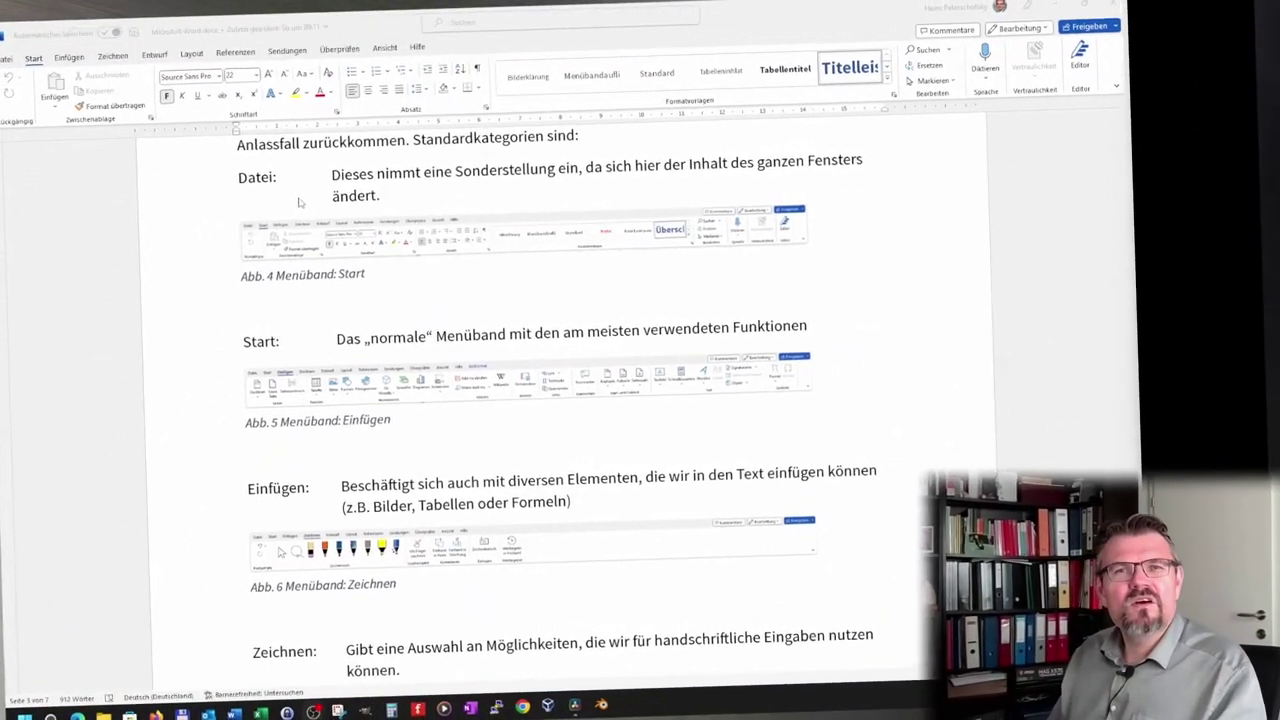
Add a new empty paragraph directly after the 1.3 heading
scroll(310, 330, down, 8)
scroll(318, 405, down, 7)
scroll(319, 402, down, 5)
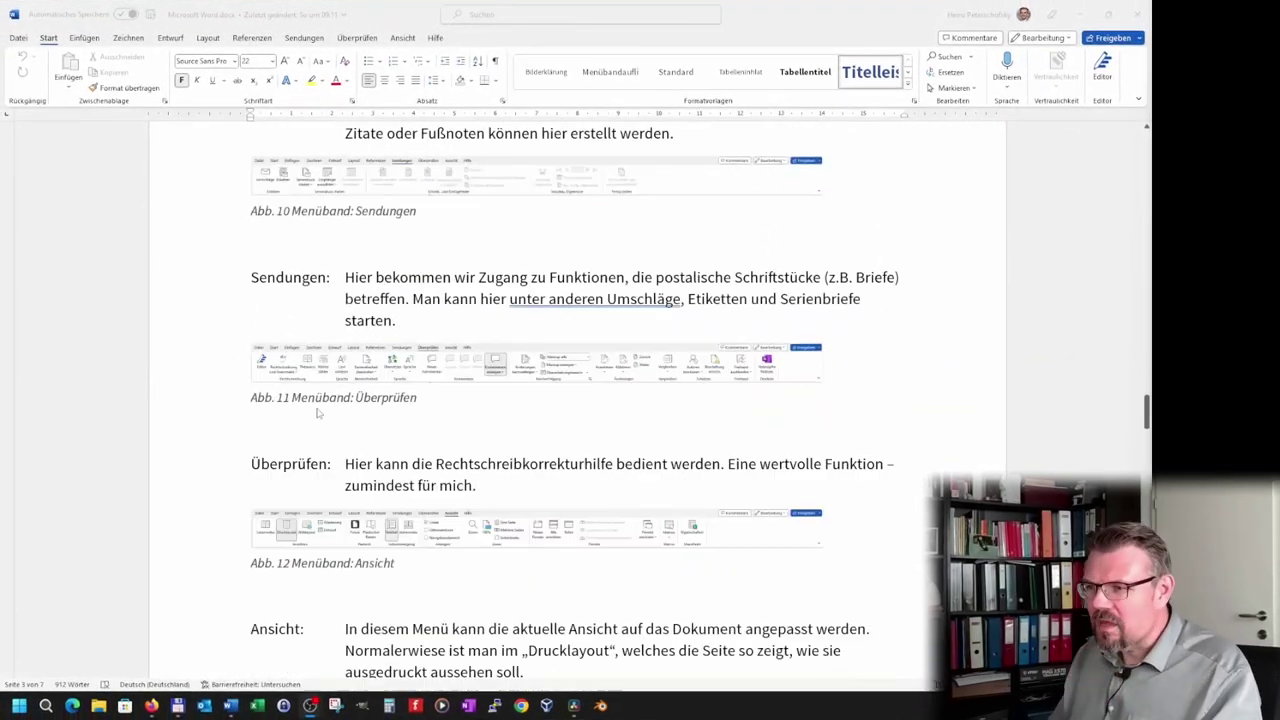
scroll(319, 404, down, 5)
scroll(320, 406, down, 5)
scroll(321, 410, down, 5)
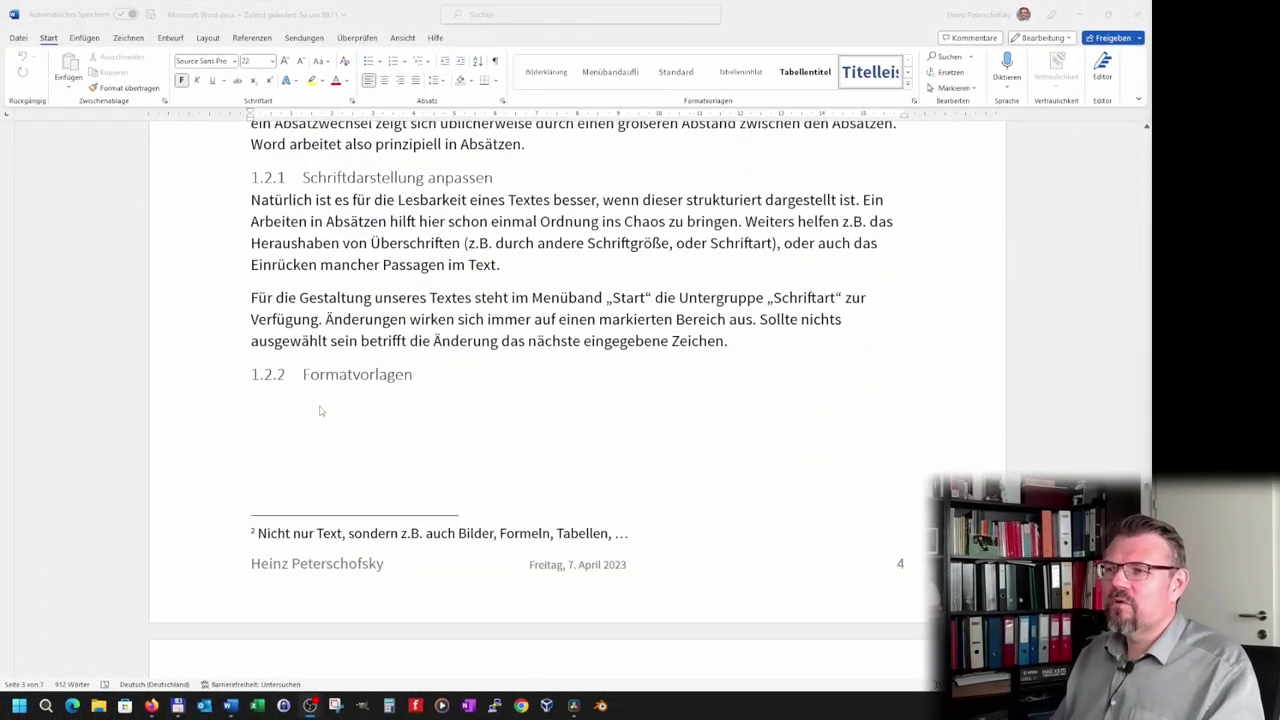
scroll(321, 410, down, 5)
scroll(320, 412, up, 2)
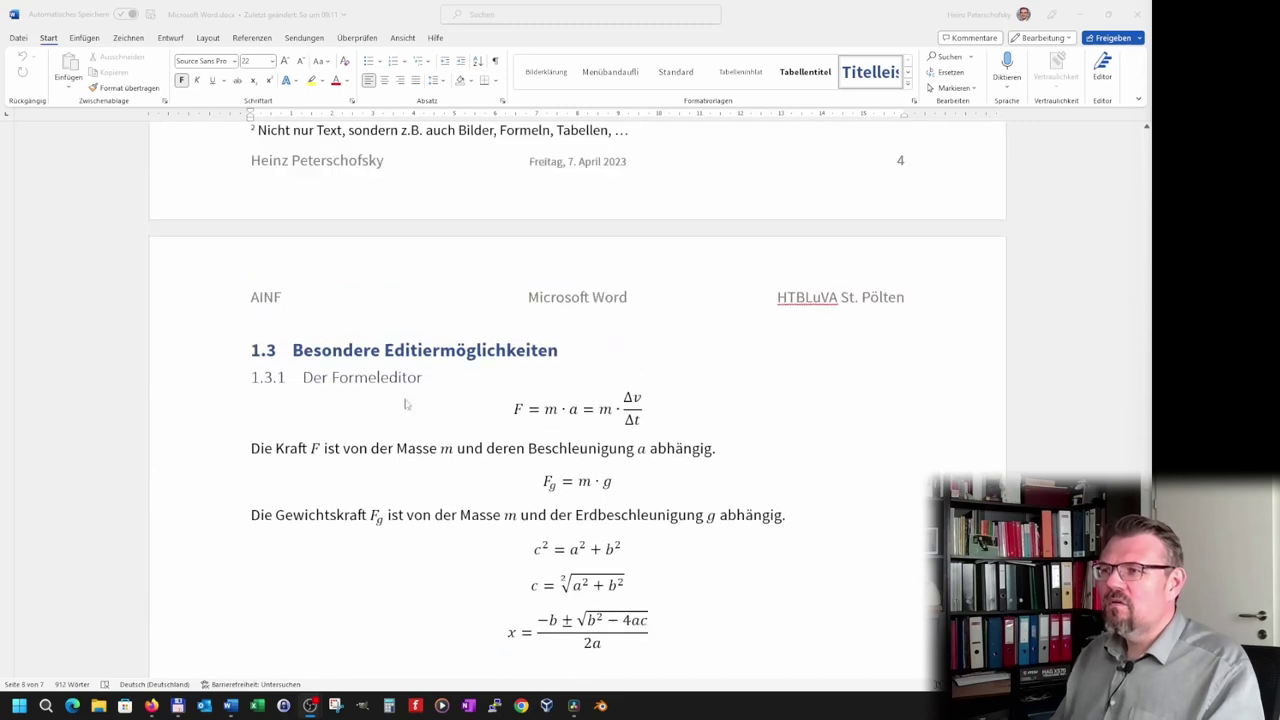
click(579, 363)
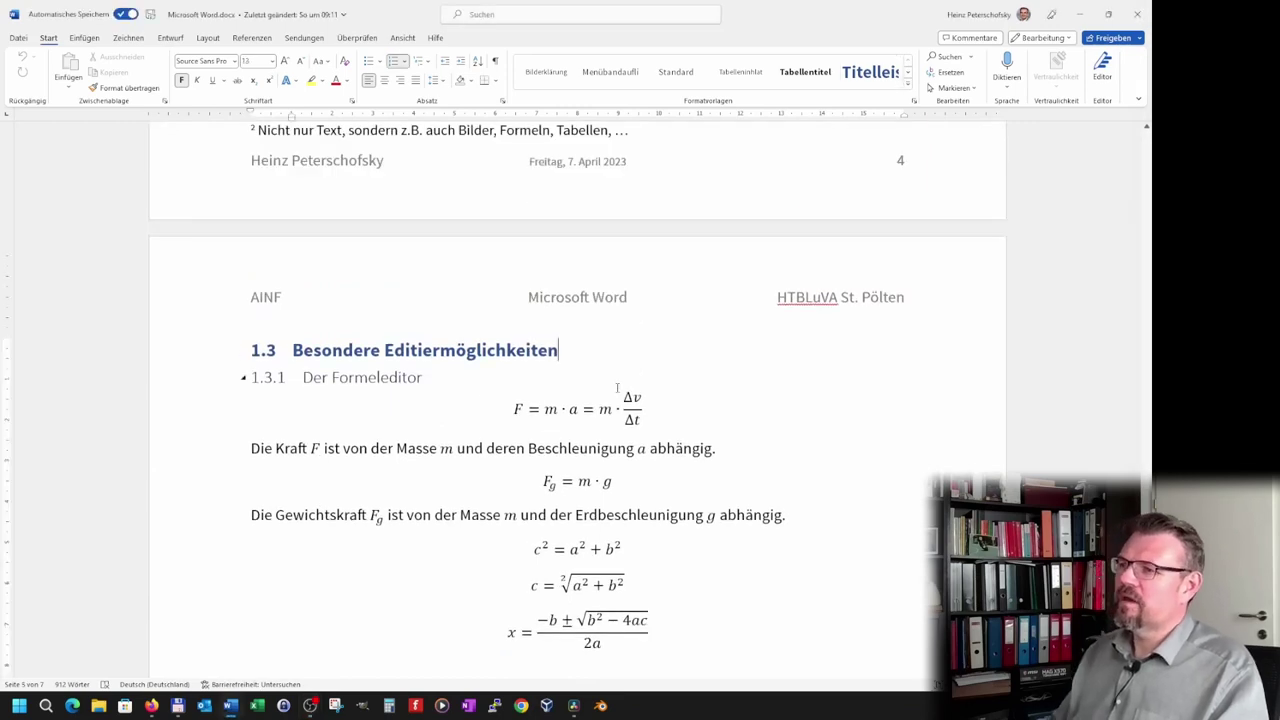
key(Return)
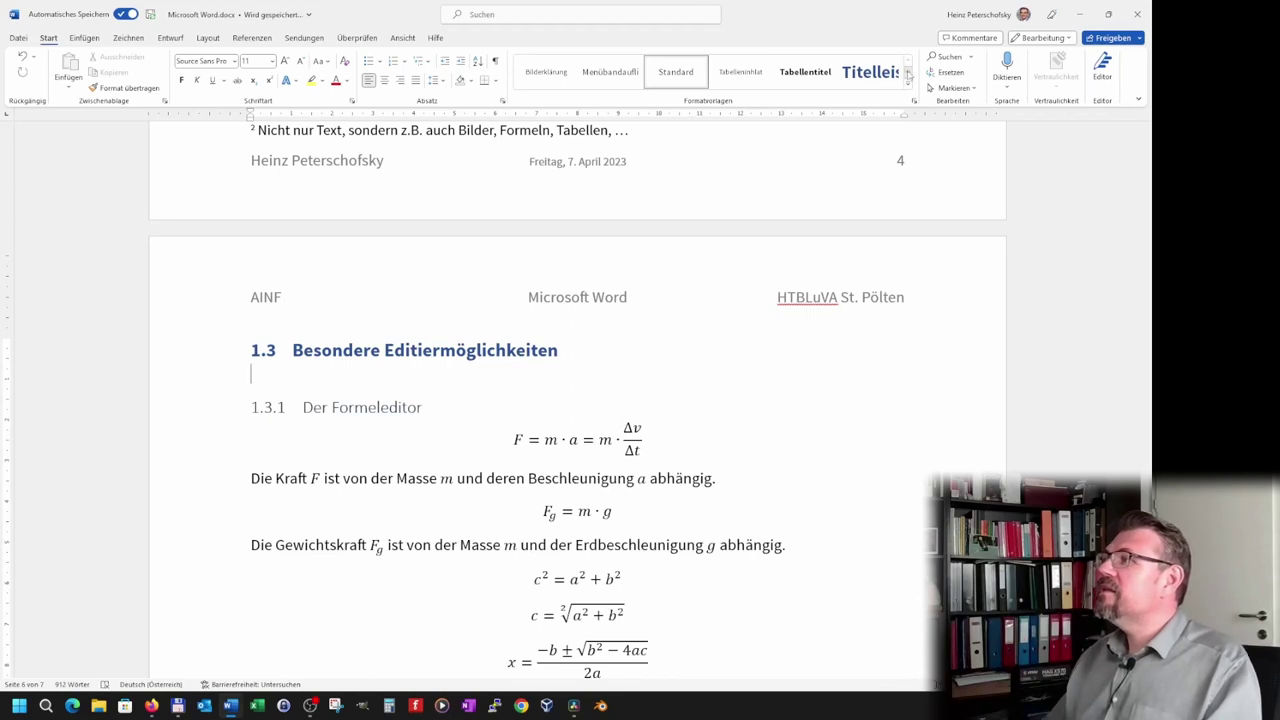
Make it an Überschrift 3 heading reading 'Aufzählungen', numbered 1.3.1
scroll(880, 80, down, 1)
click(798, 78)
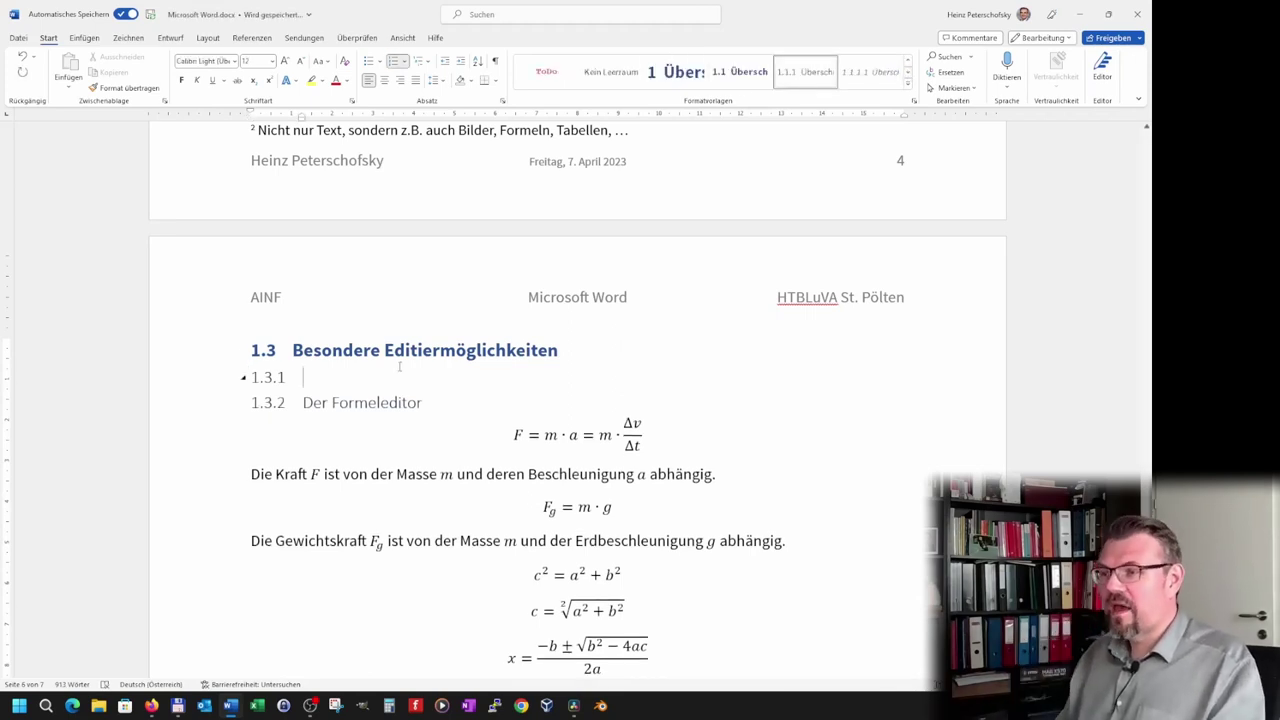
text(Aufz)
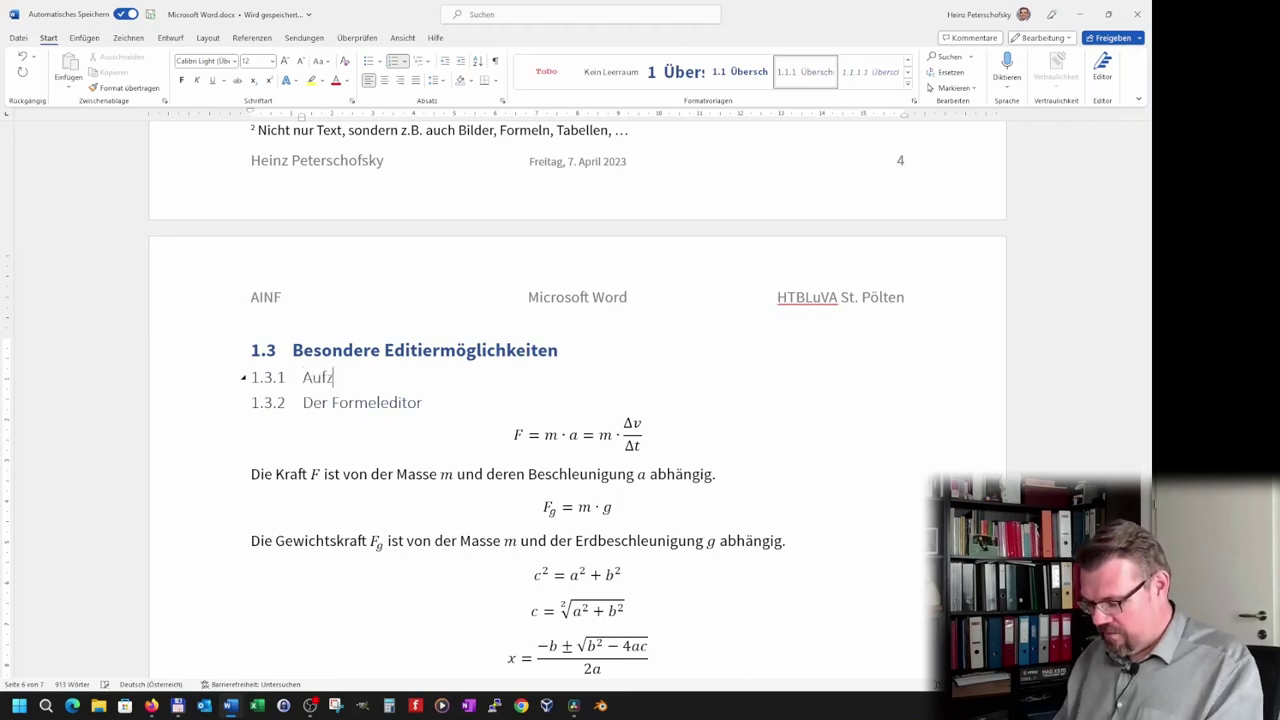
text(ählungen)
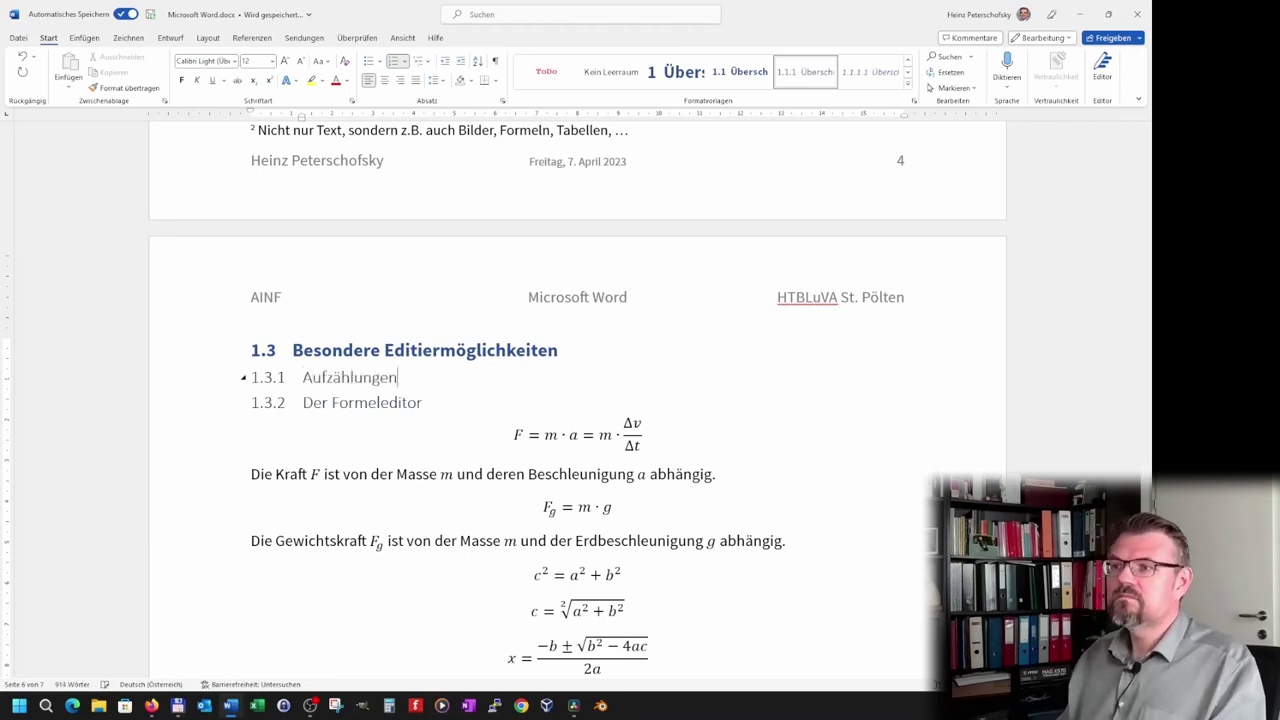
key(Return)
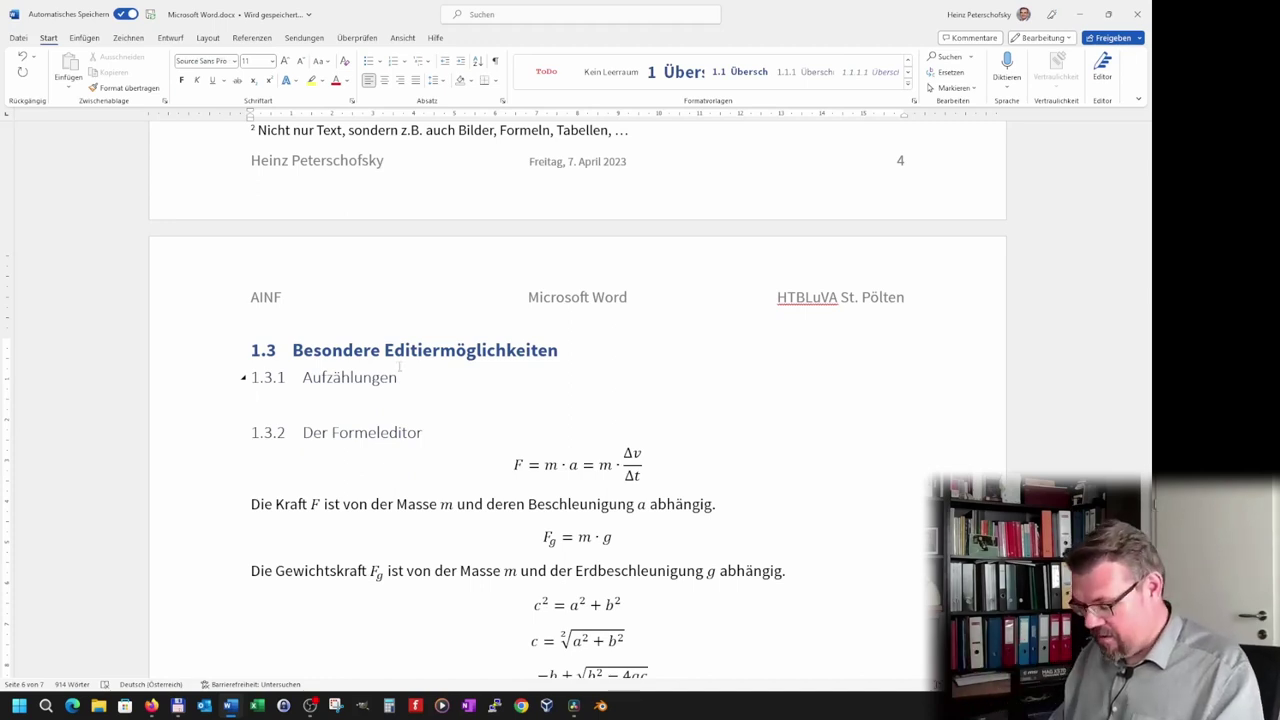
Type 'Ein Möglichkeit sind sogenannte Aufzählungszeichen:' and start a filled round-bullet item below it
text(EinMöglichk)
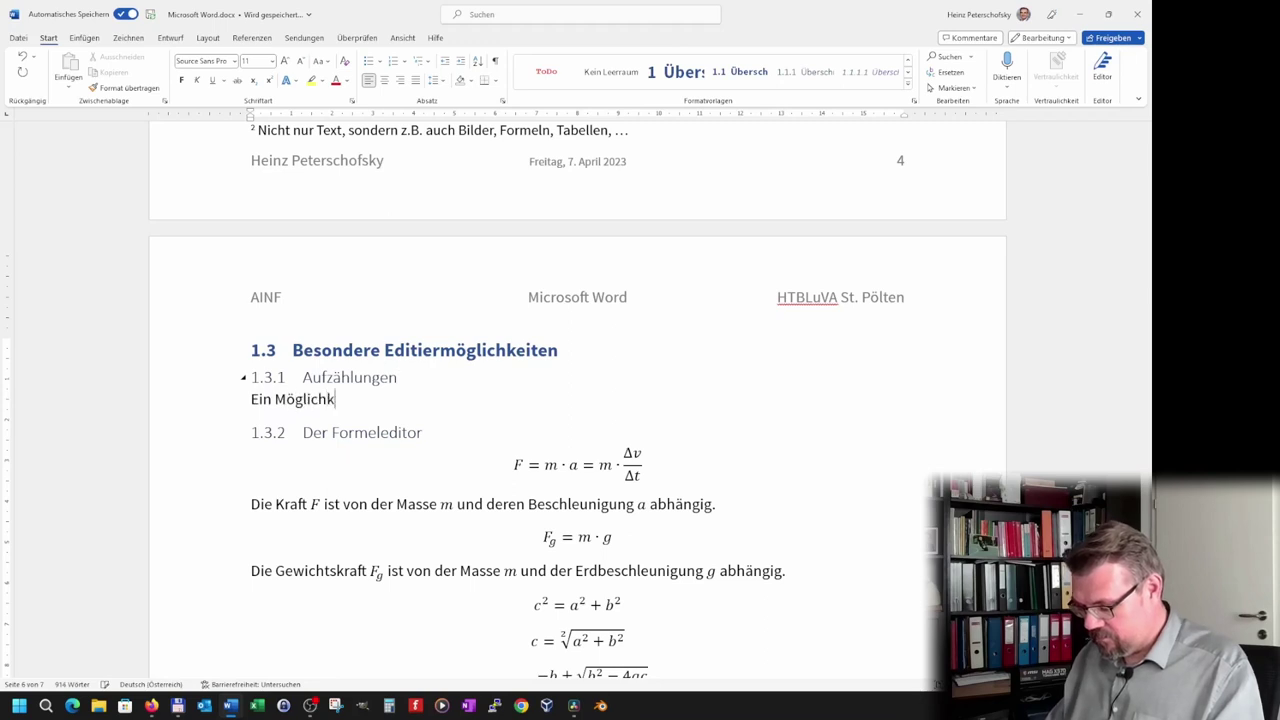
text(eit sind sogenan)
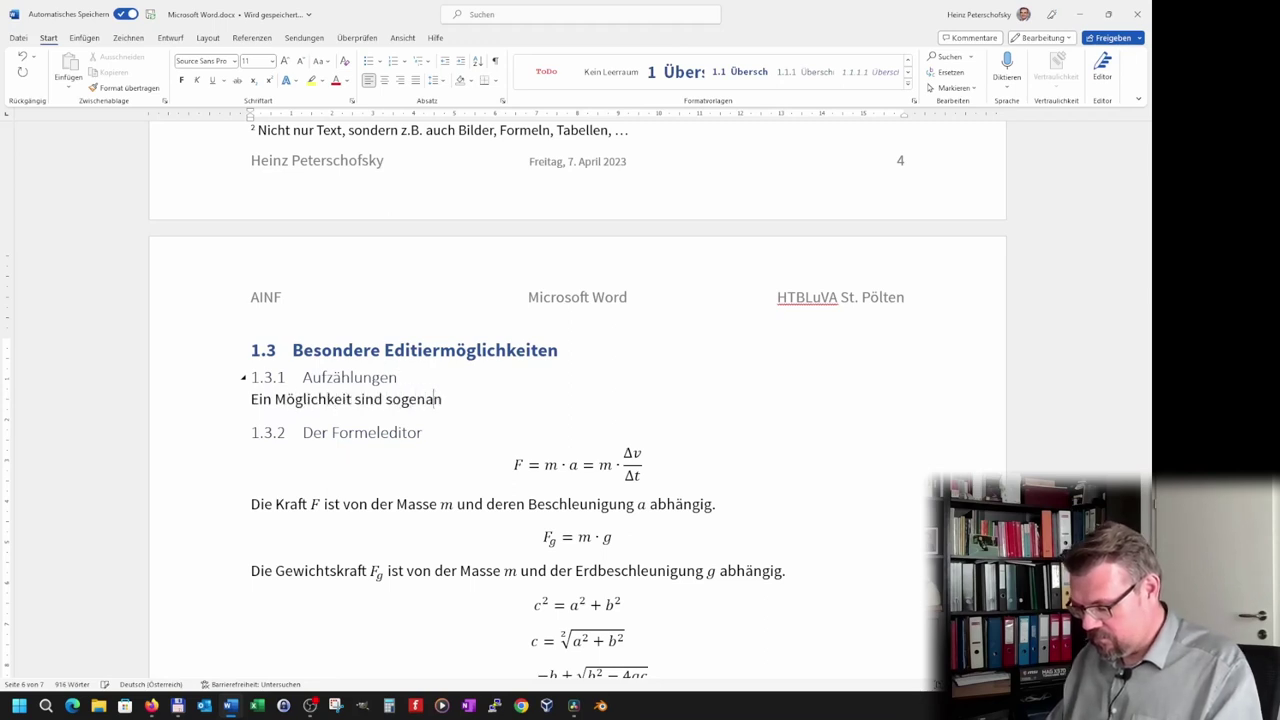
text(nte Aufzähl)
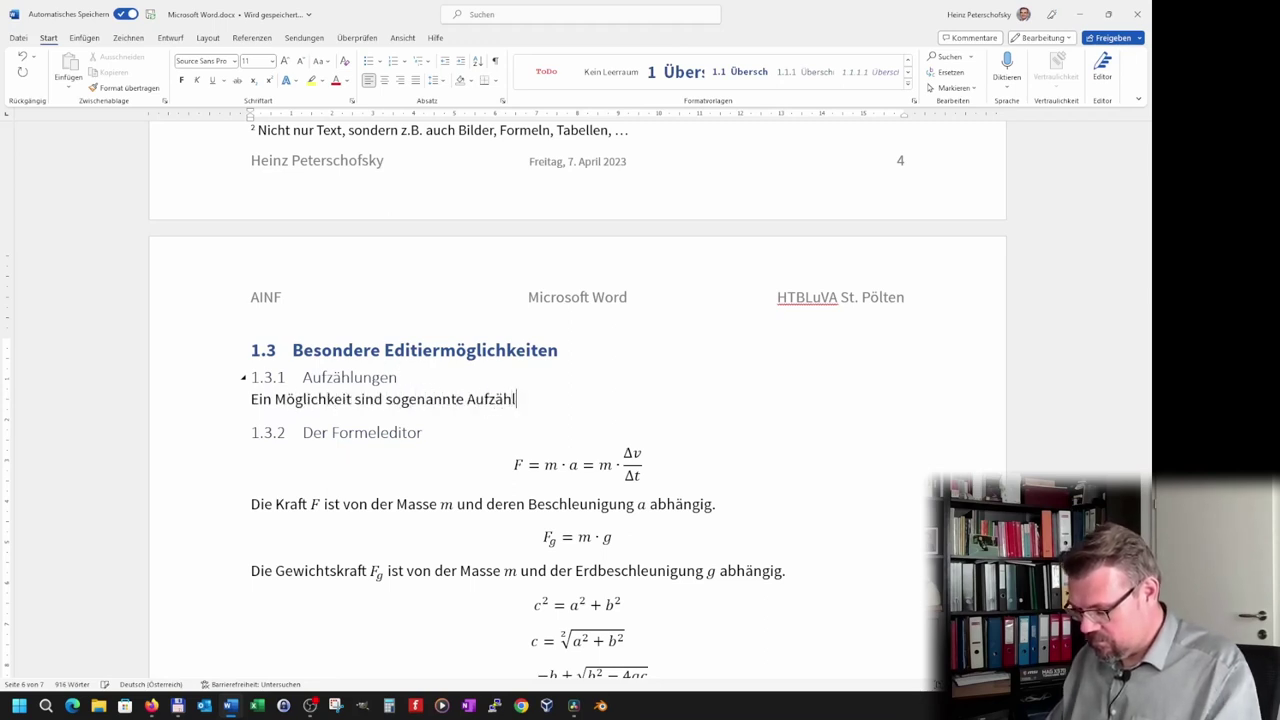
text(ungszeichen)
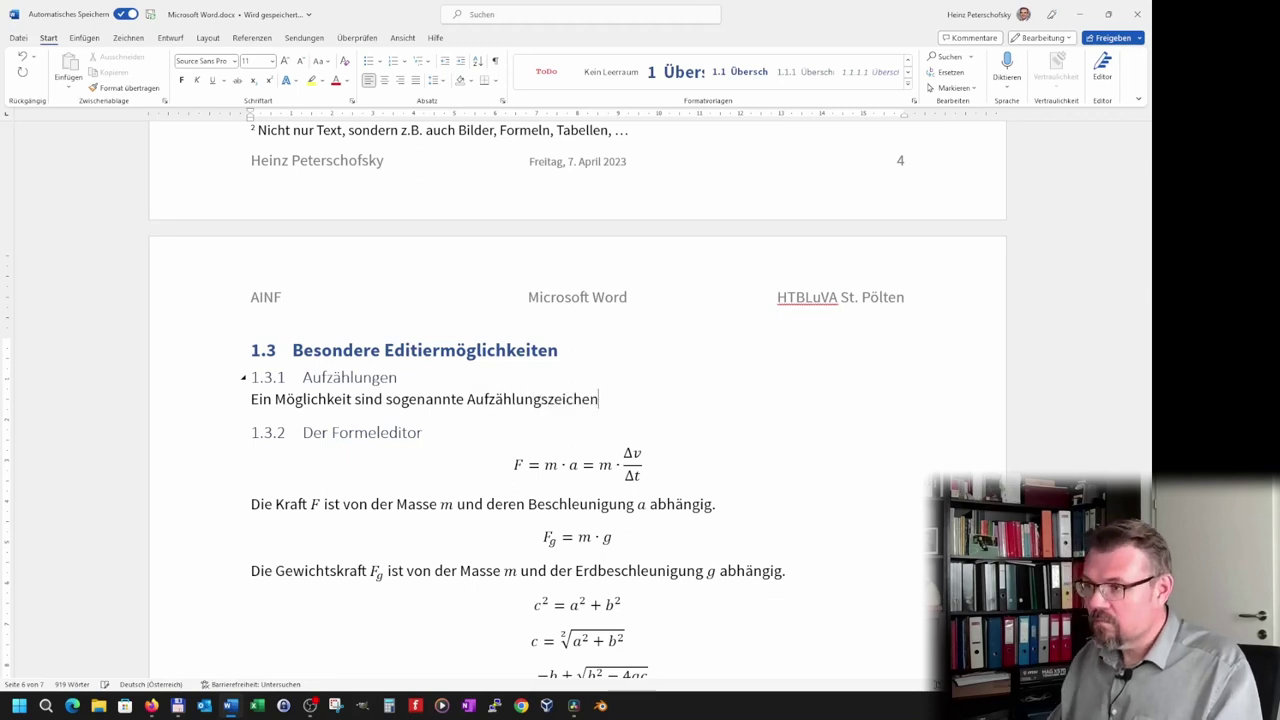
text(:)
key(Return)
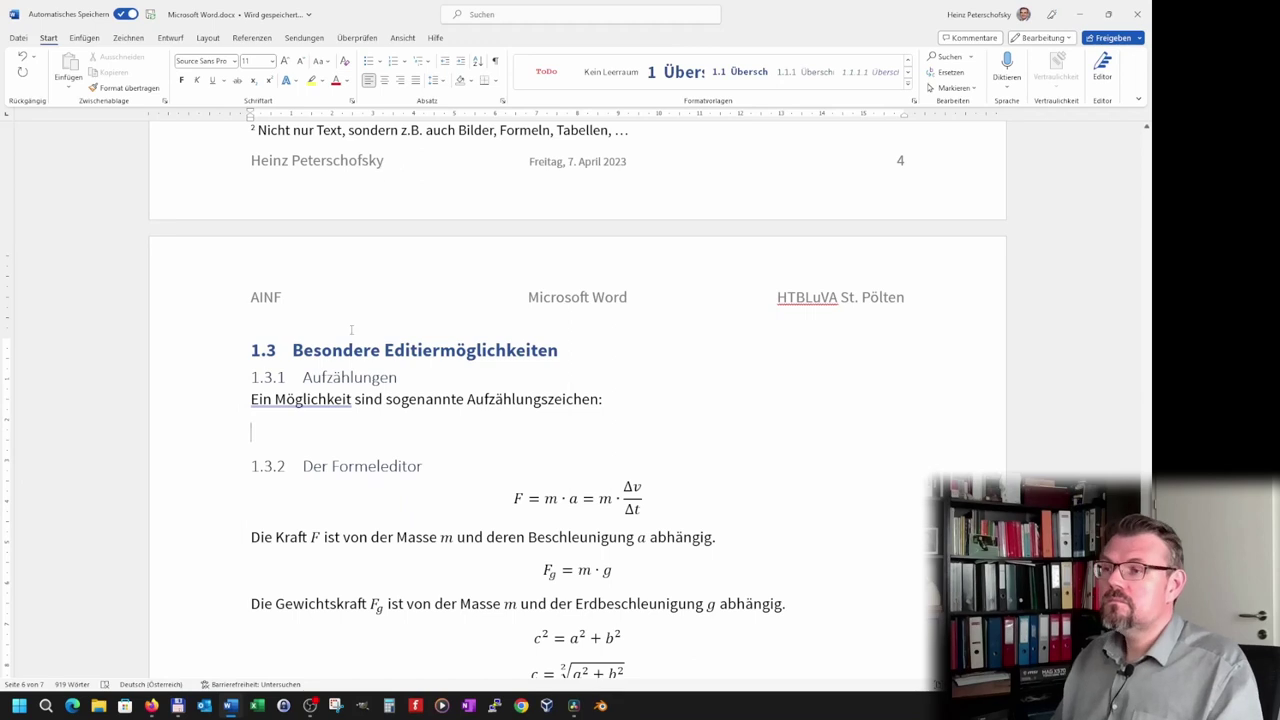
click(380, 62)
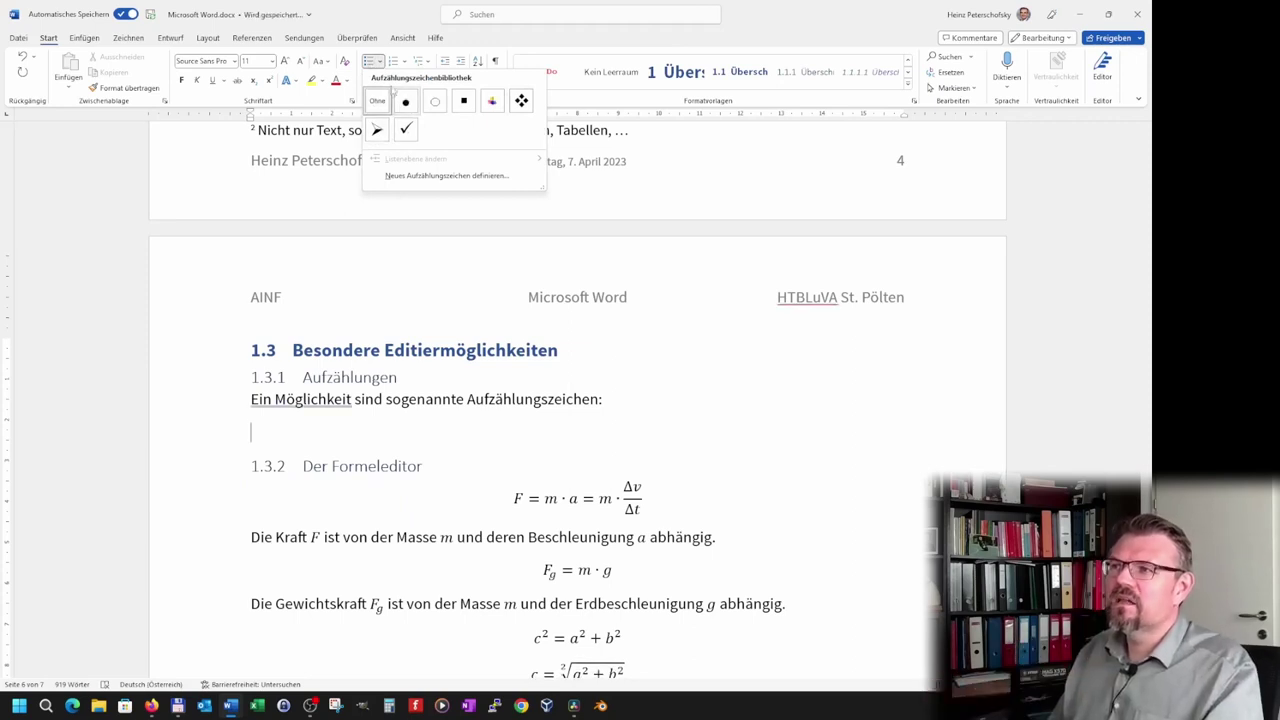
click(369, 62)
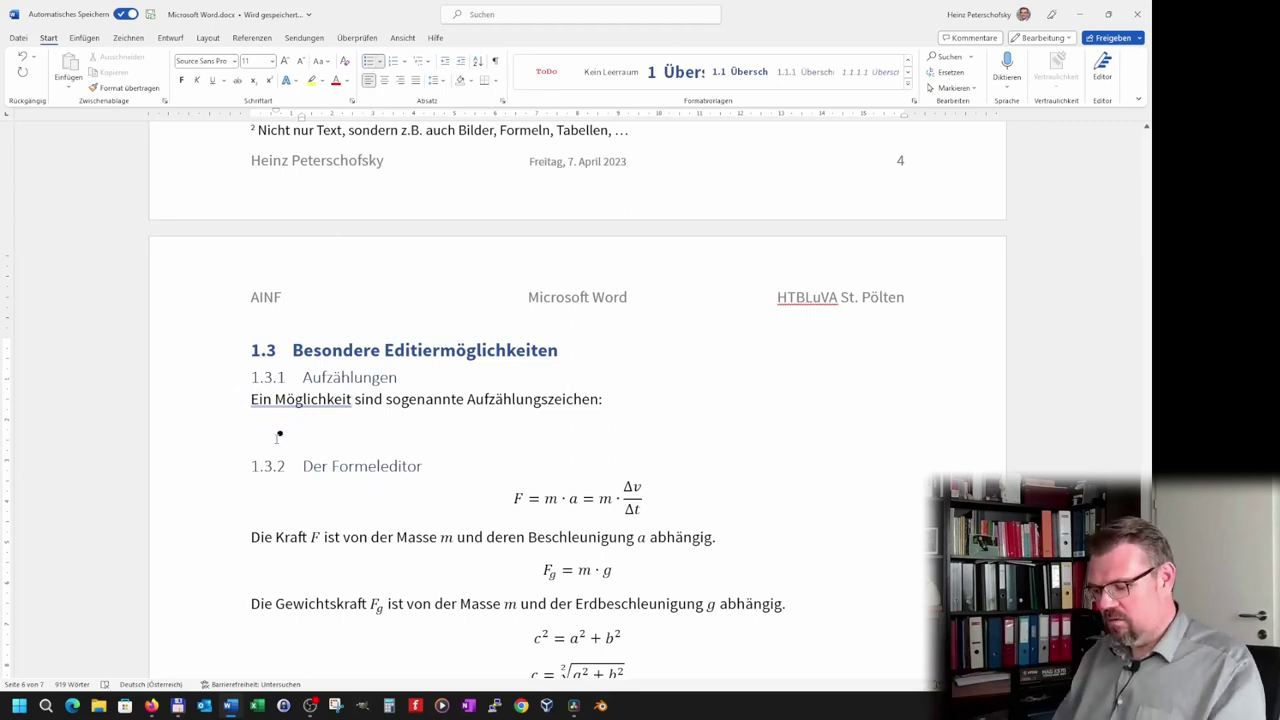
Write the first bullet on the START-ribbon Aufzählungszeichen option, then begin a second about the Eingabetaste
text(Man wählt )
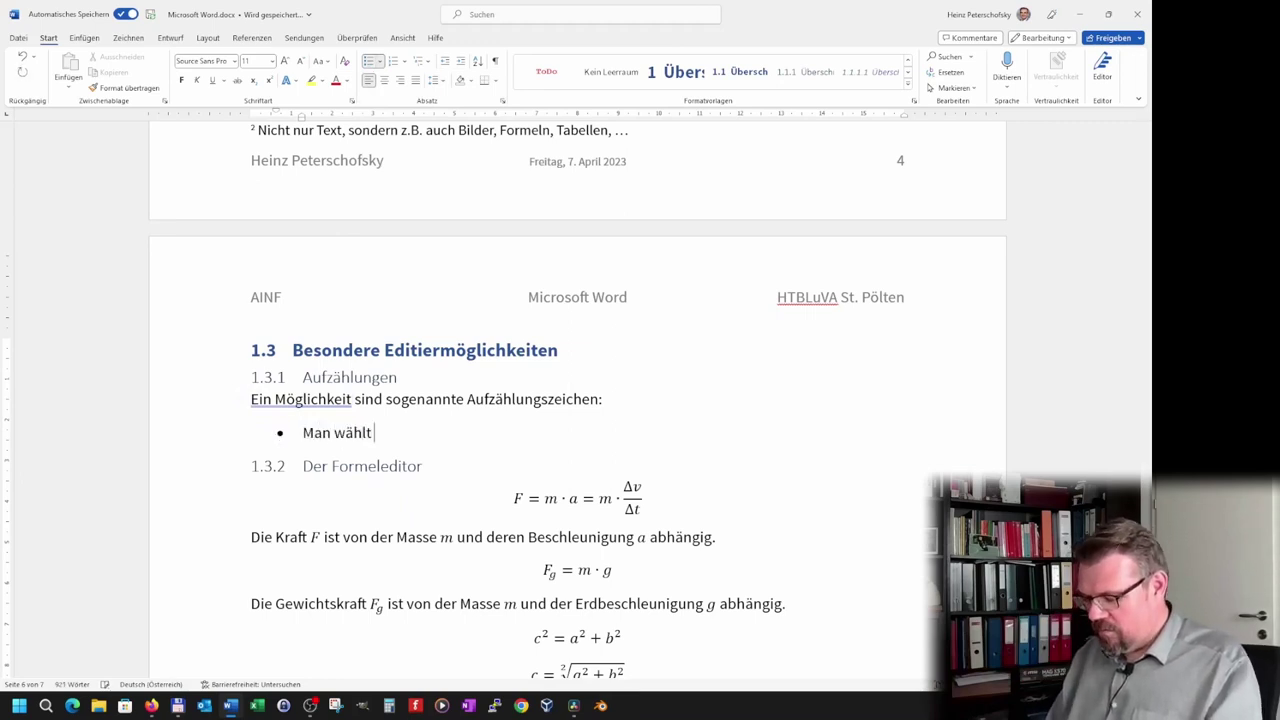
text(aus dem Menüban)
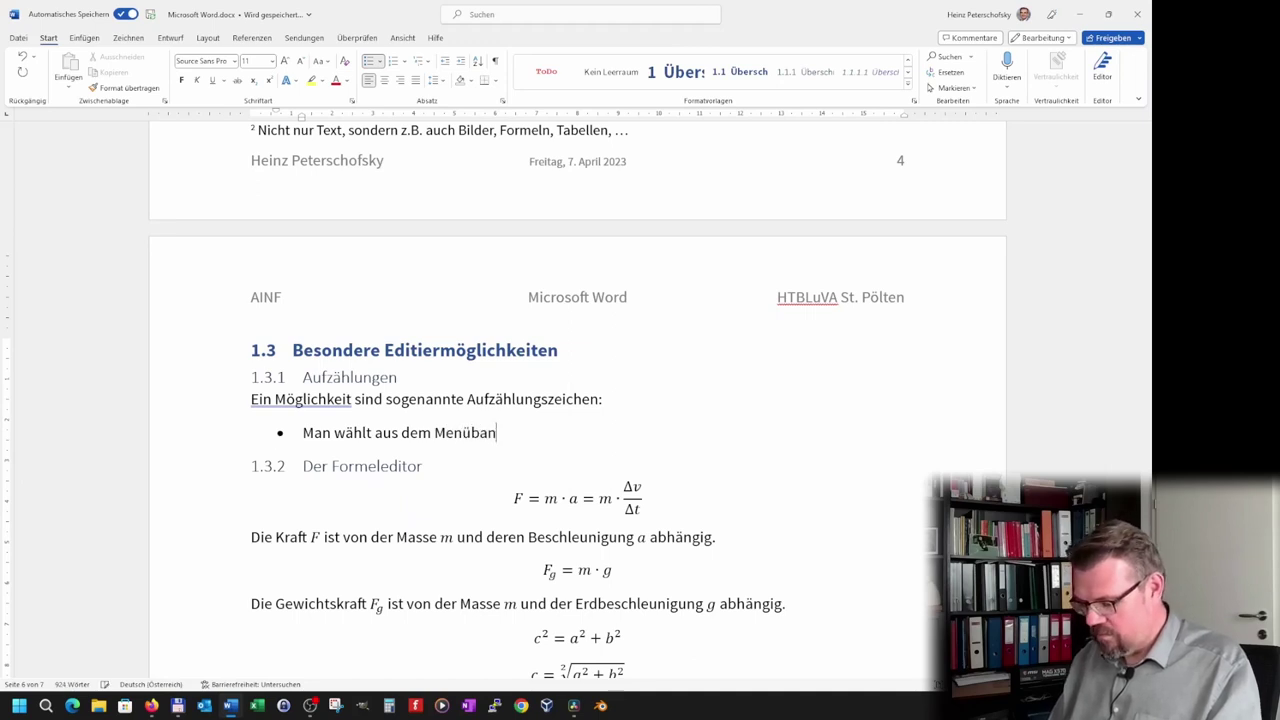
text(d START die Option Aufzähl)
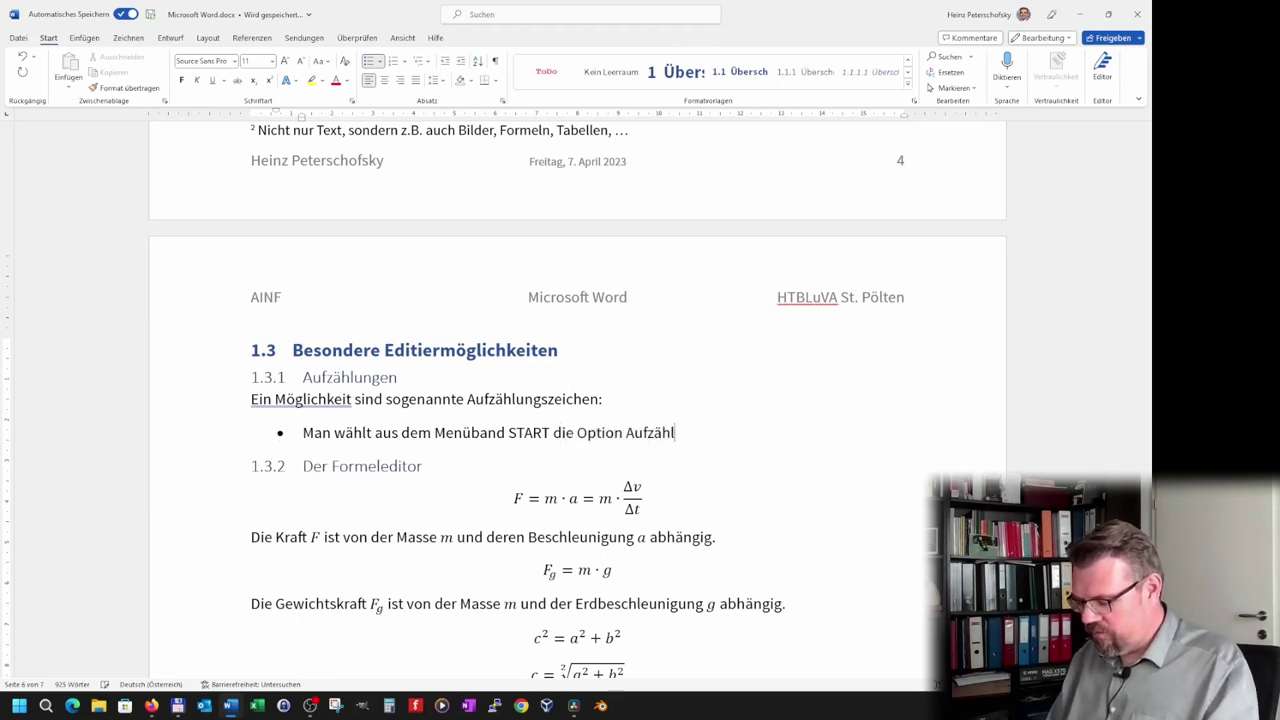
text(ungszeichen)
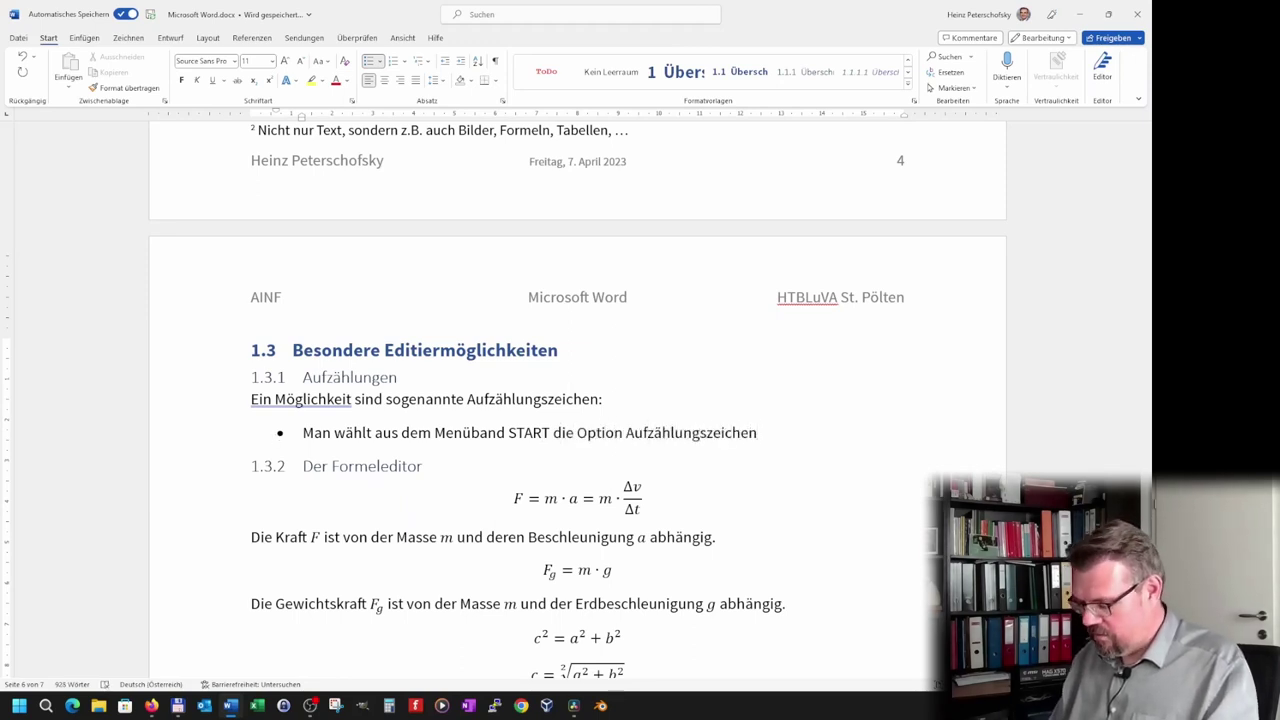
text(hon ()
text(ist man i)
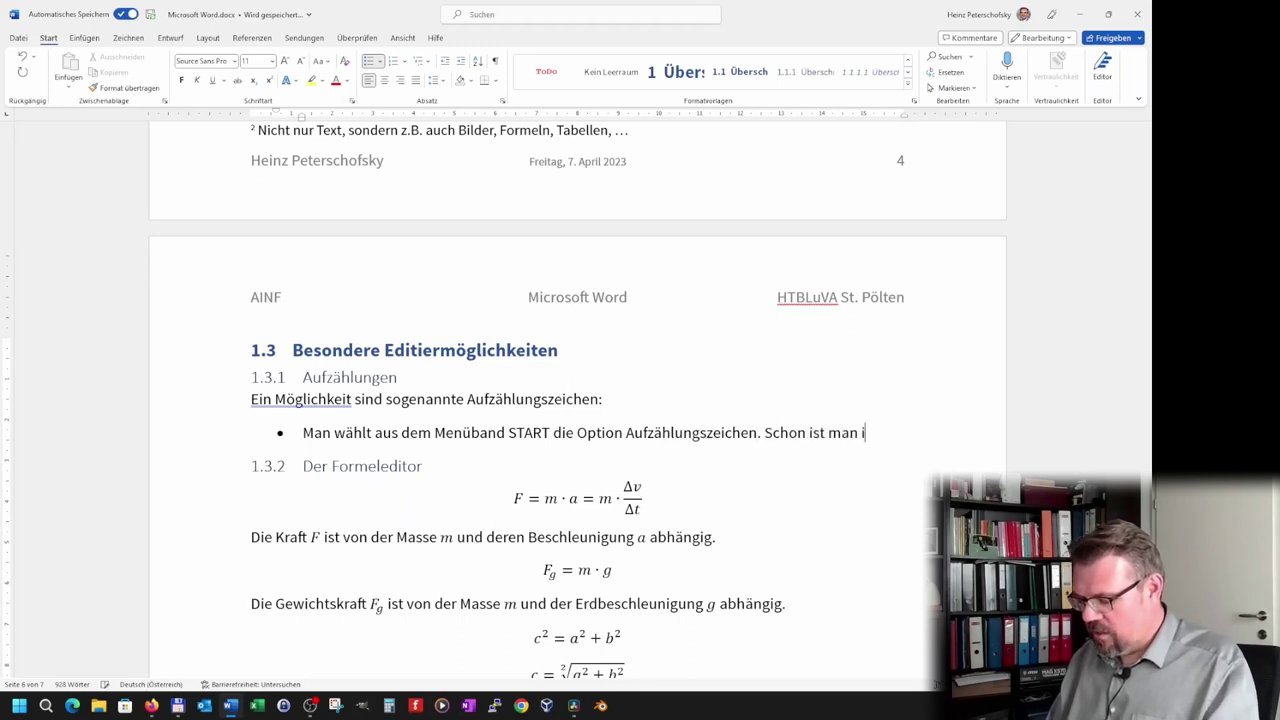
text(eine )
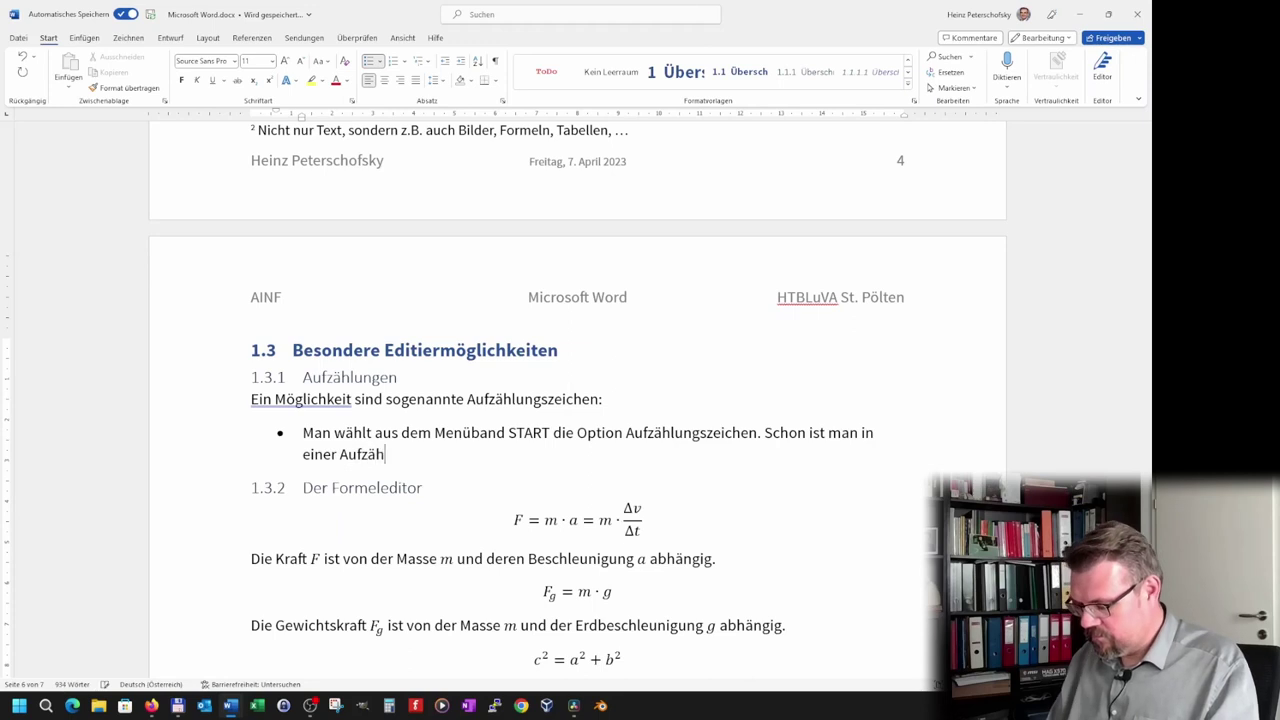
text(ung.)
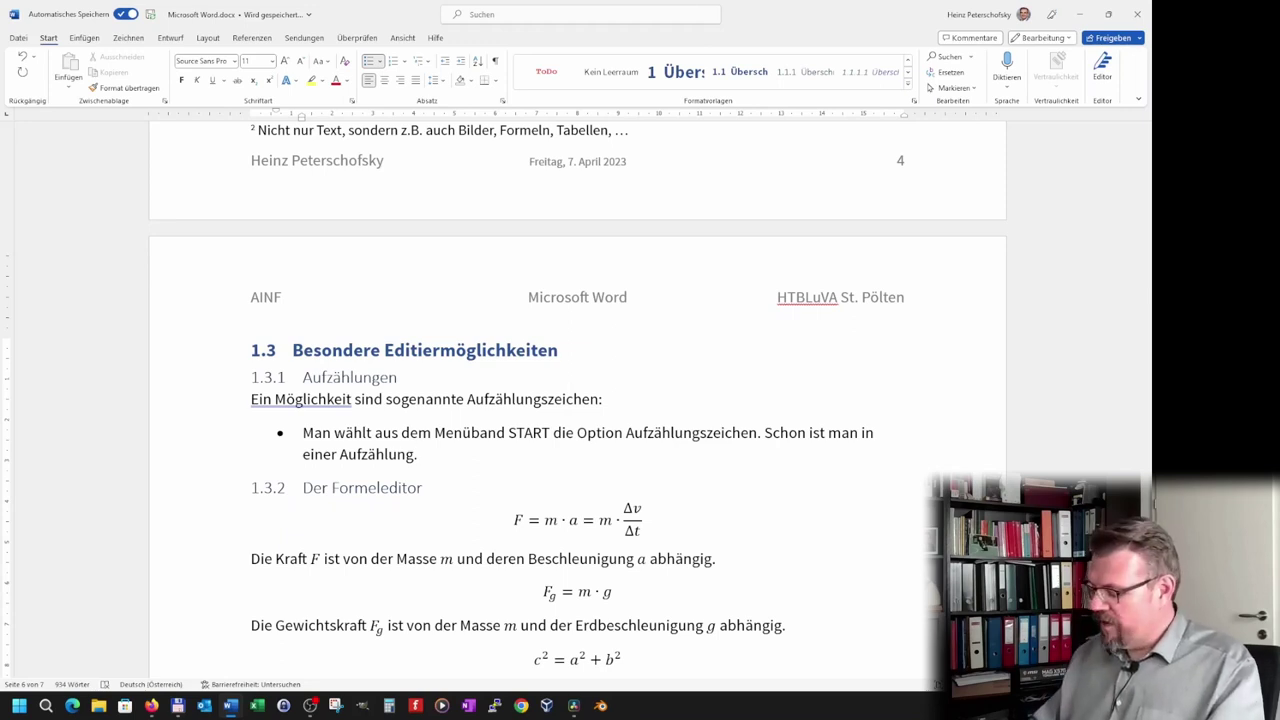
key(Return)
text(Mit einem druck au)
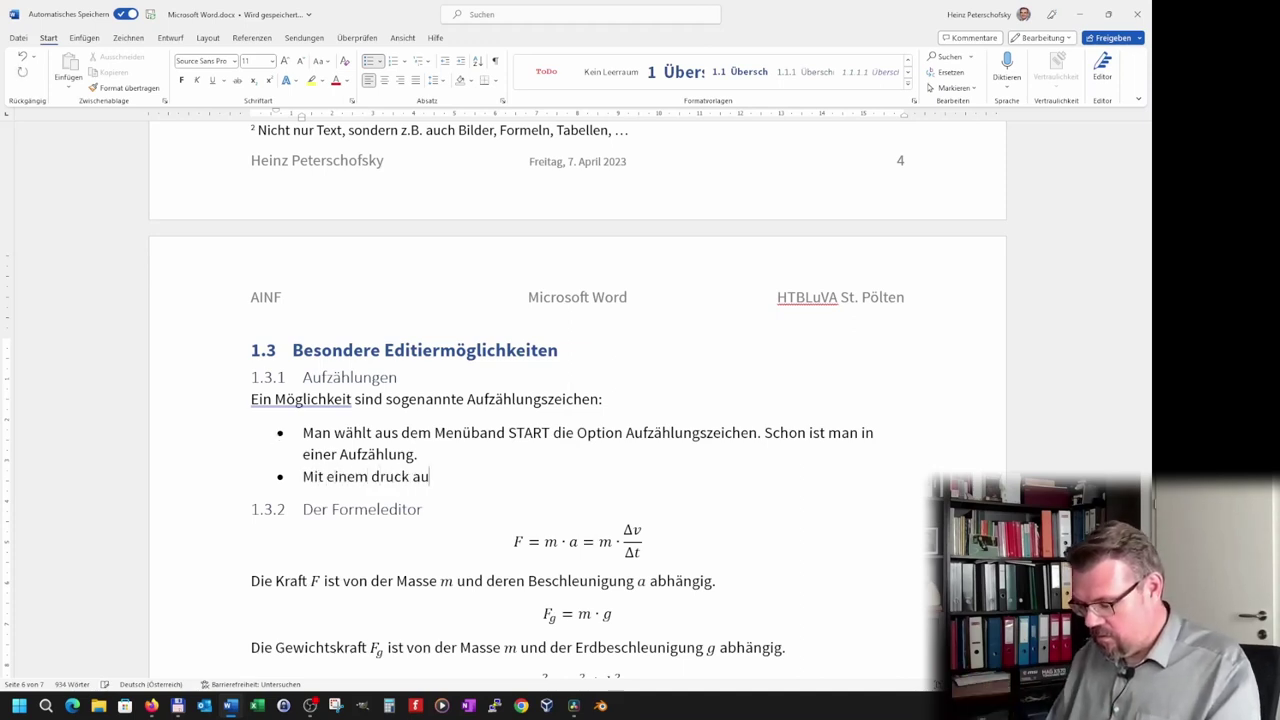
text(f die Ei)
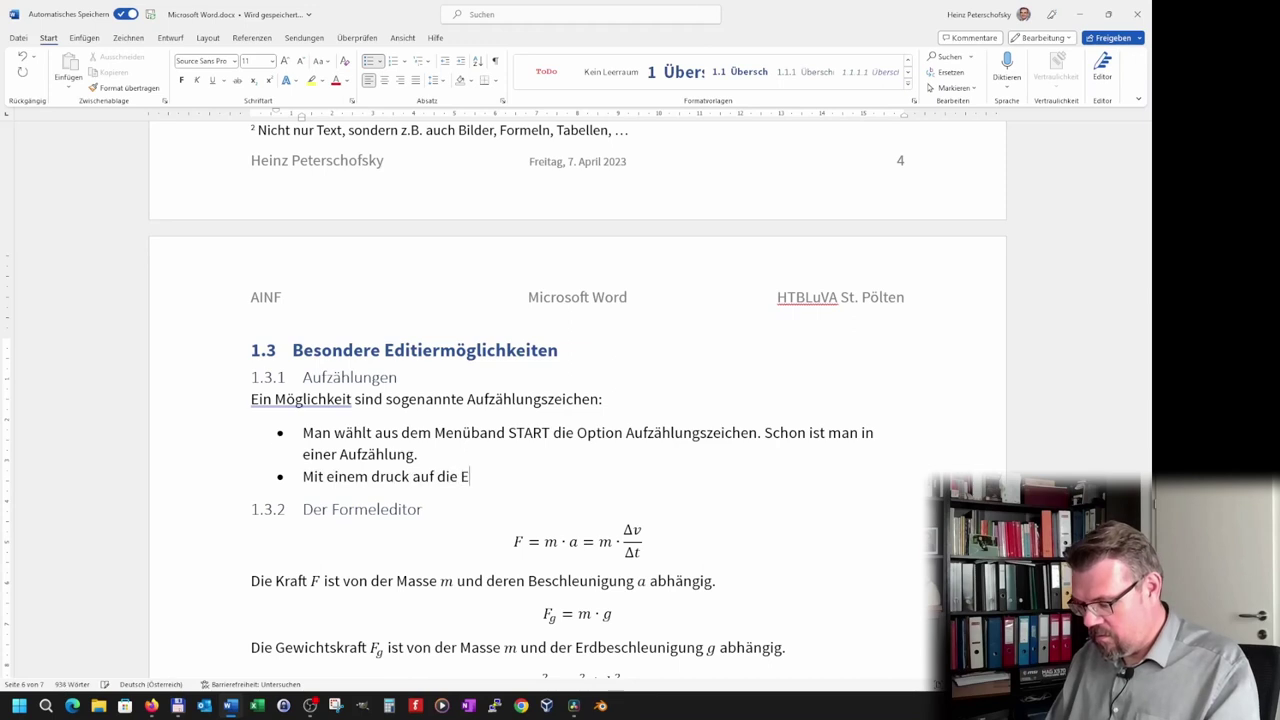
text(gnabetaste wechselt man auf den nächs)
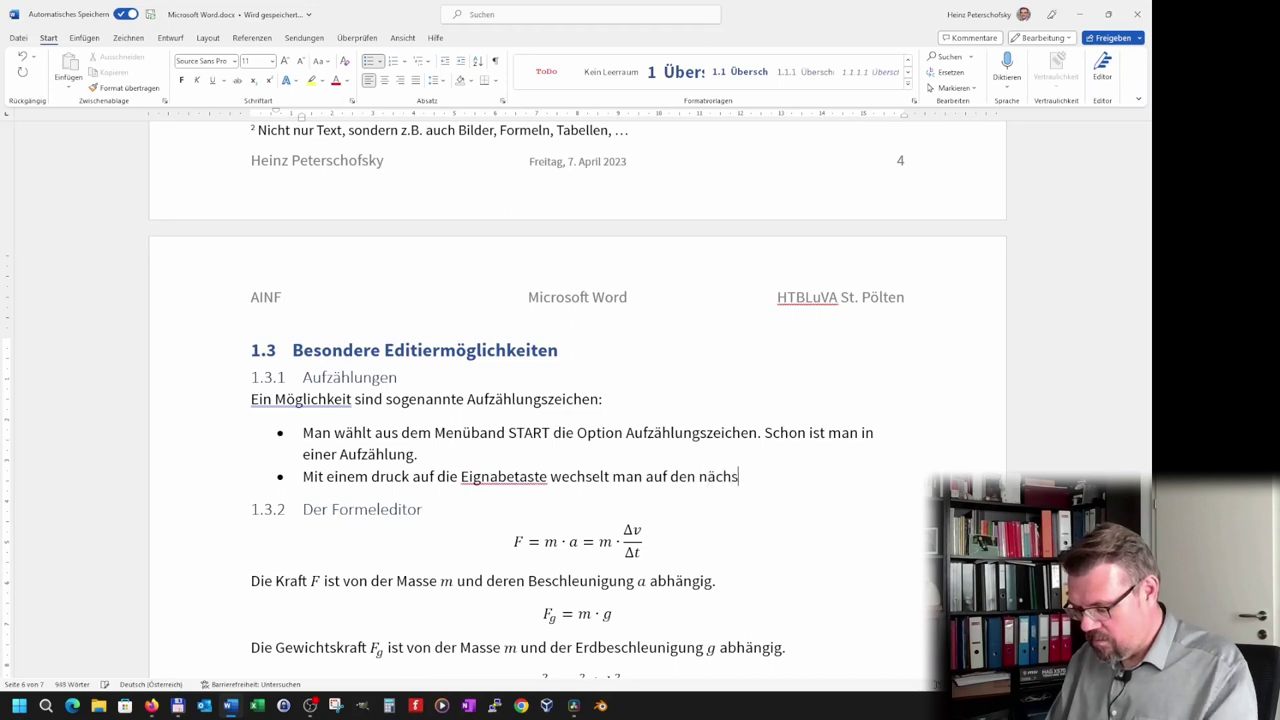
text(er A)
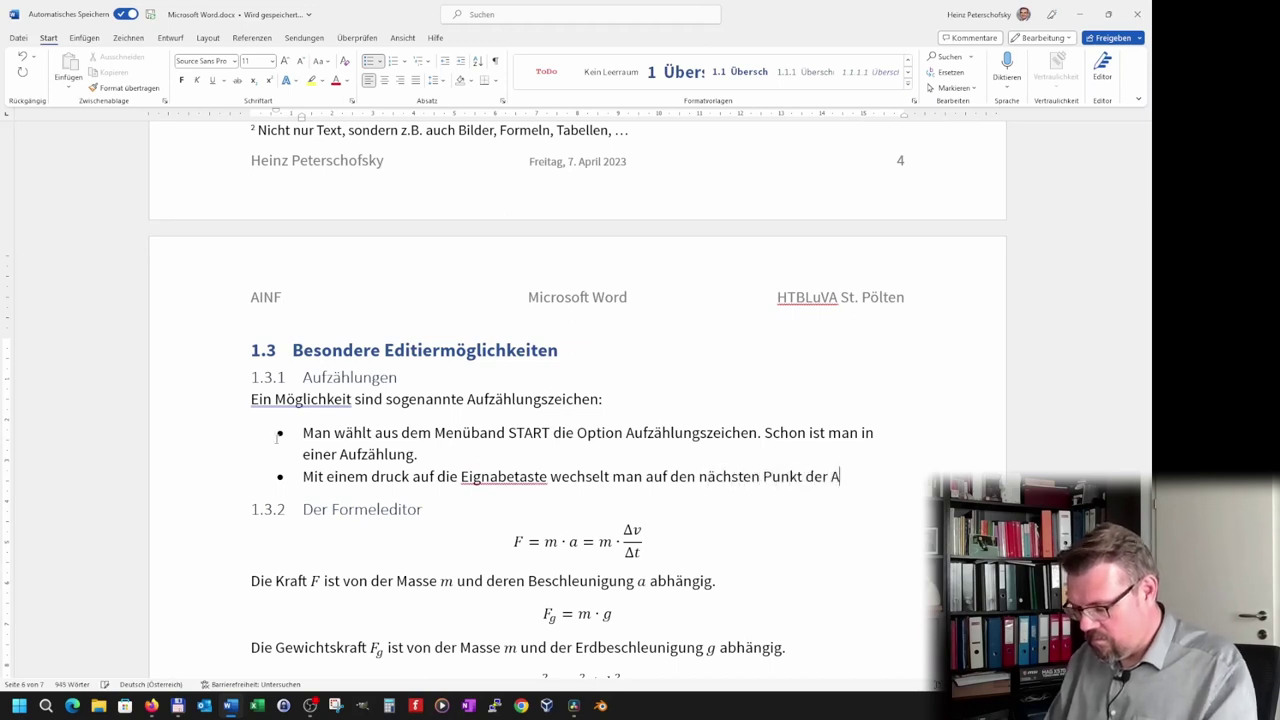
text(ufzählung.)
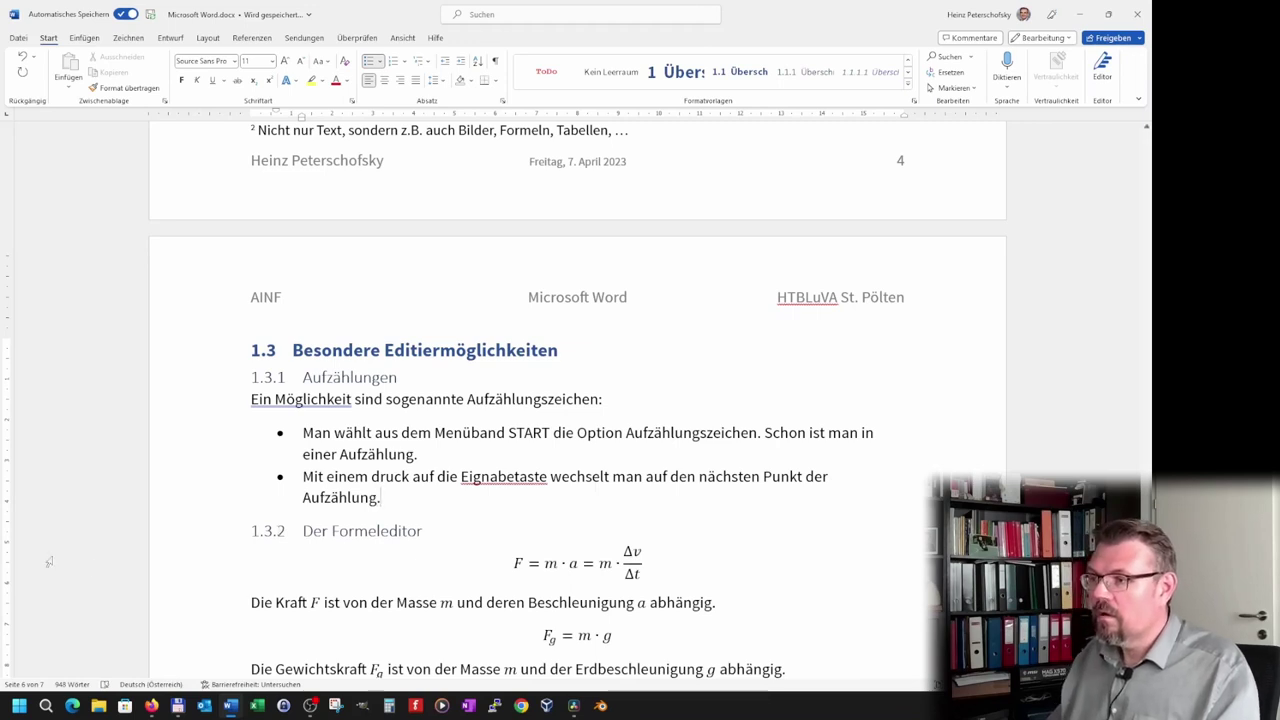
Fix 'Eignabetaste' and 'druck', then begin a third bullet 'Jedes Drücken der Eingabetaste fügt…'
click(470, 478)
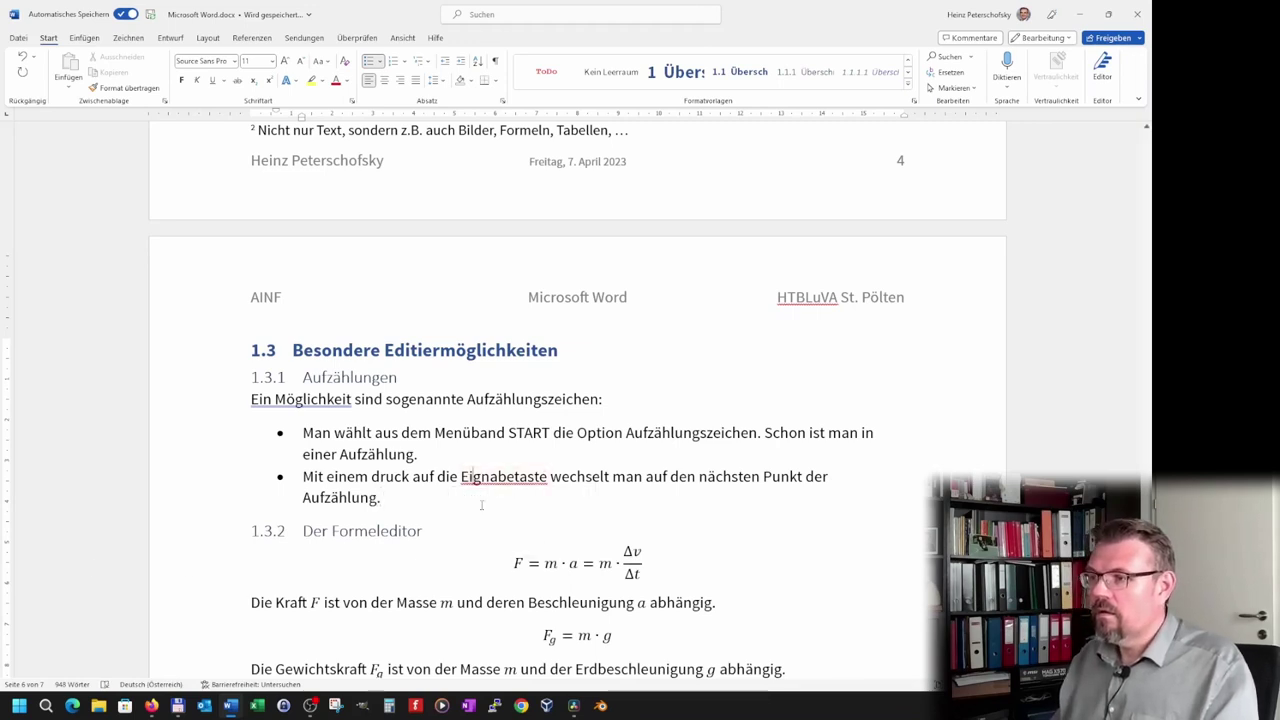
key(Delete)
text(g)
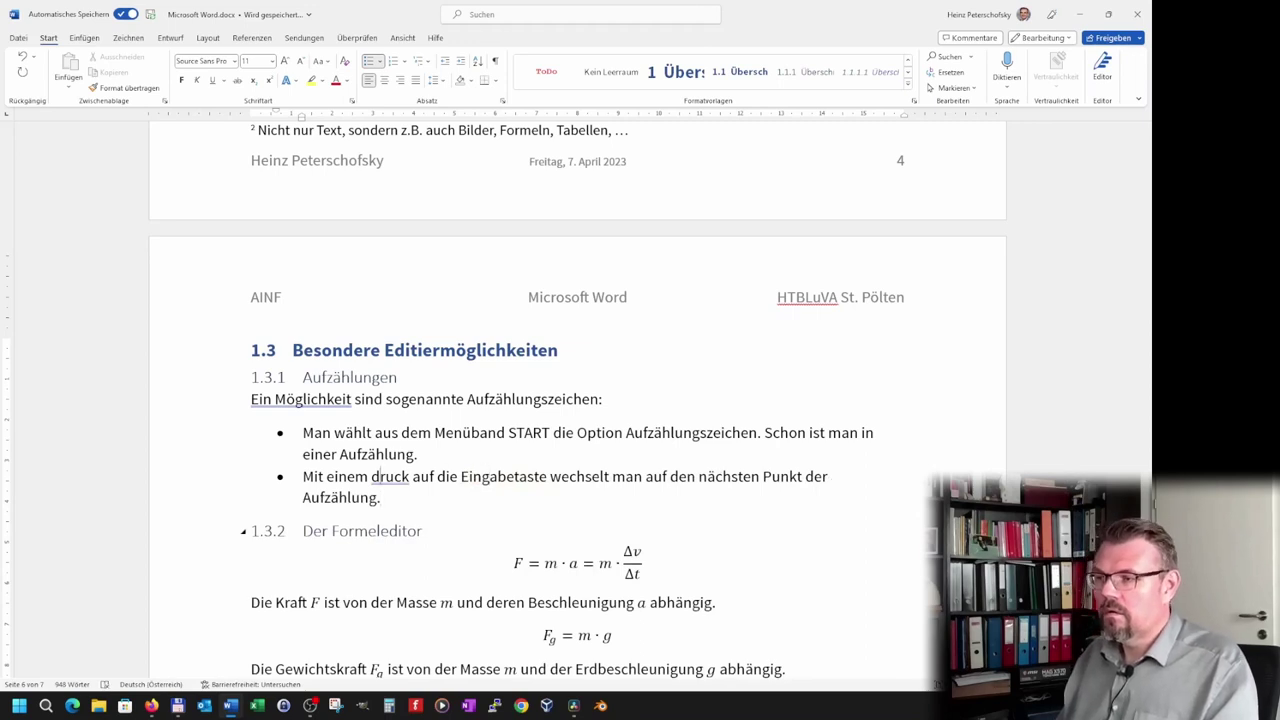
key(Delete)
text(D)
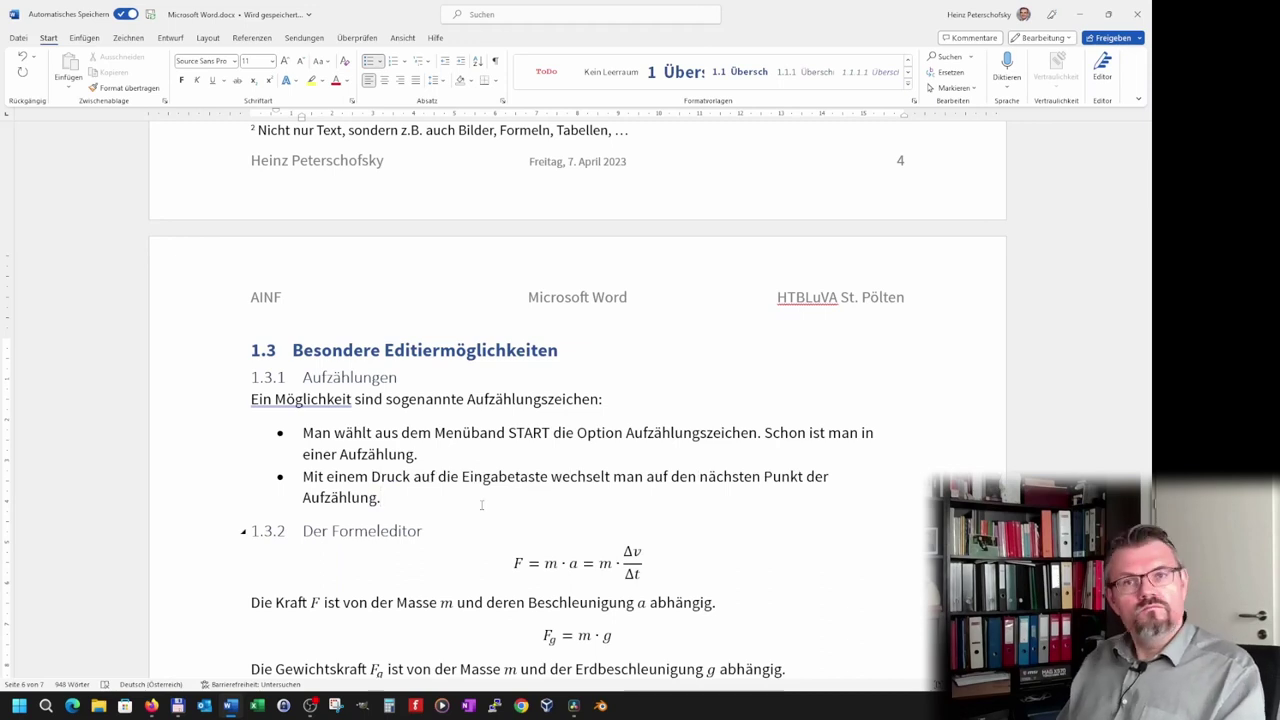
key(Return)
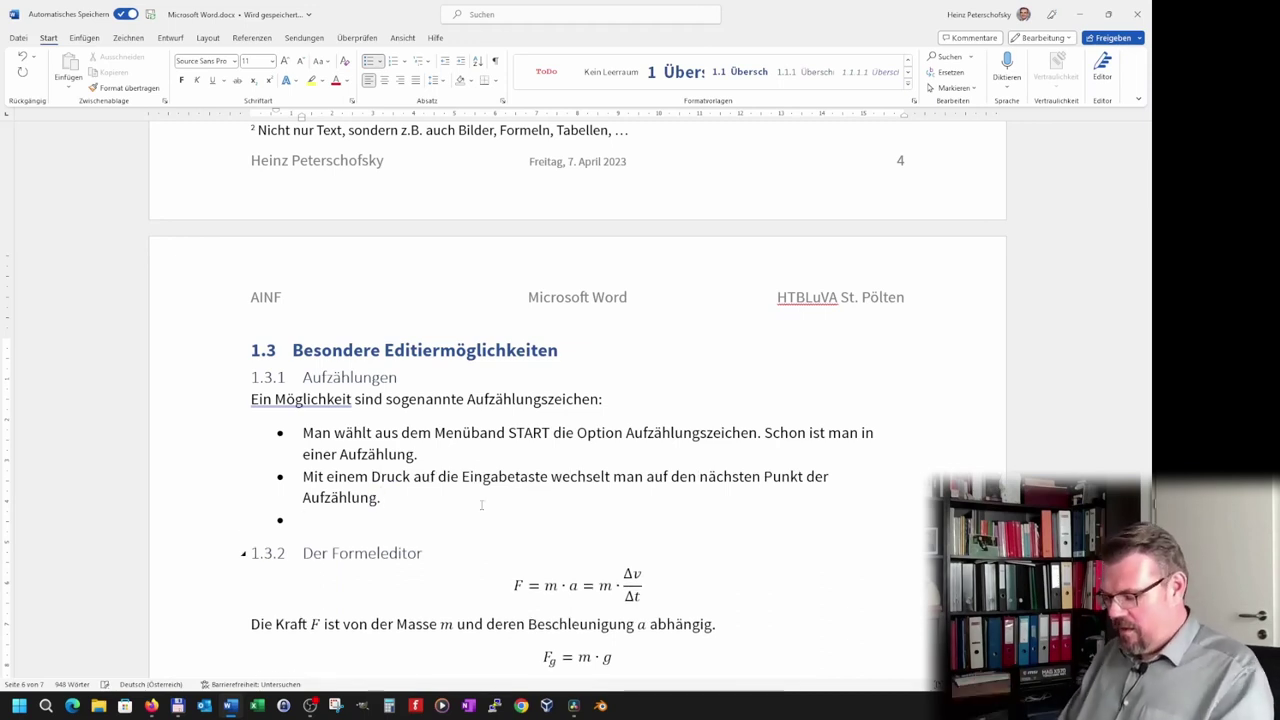
text(Jedes Drücken der Ein)
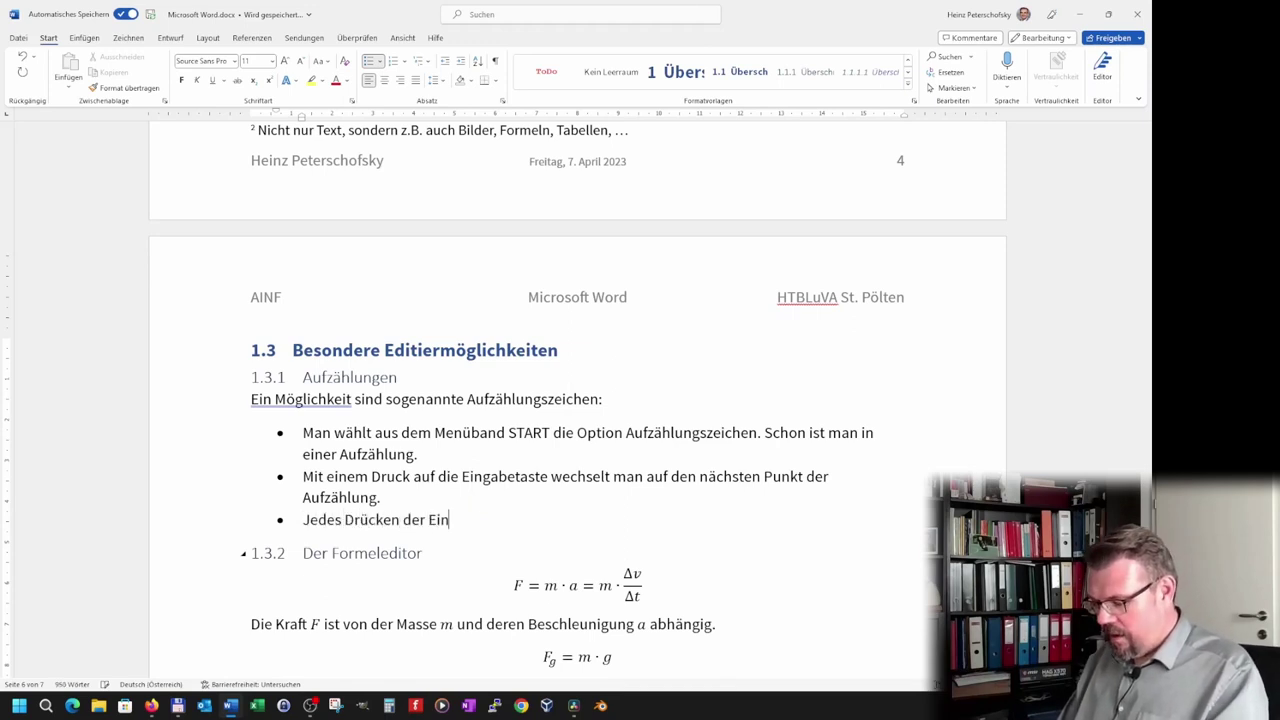
text(gabetaste)
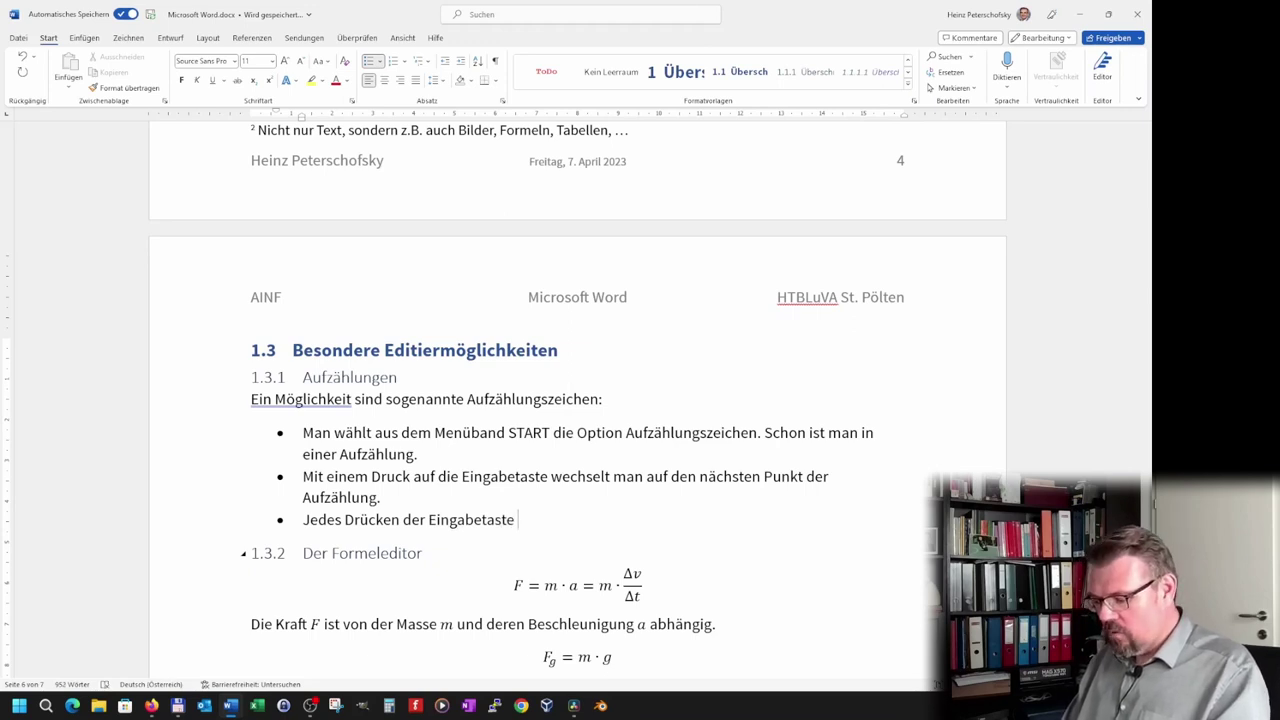
text( fügt einen ne)
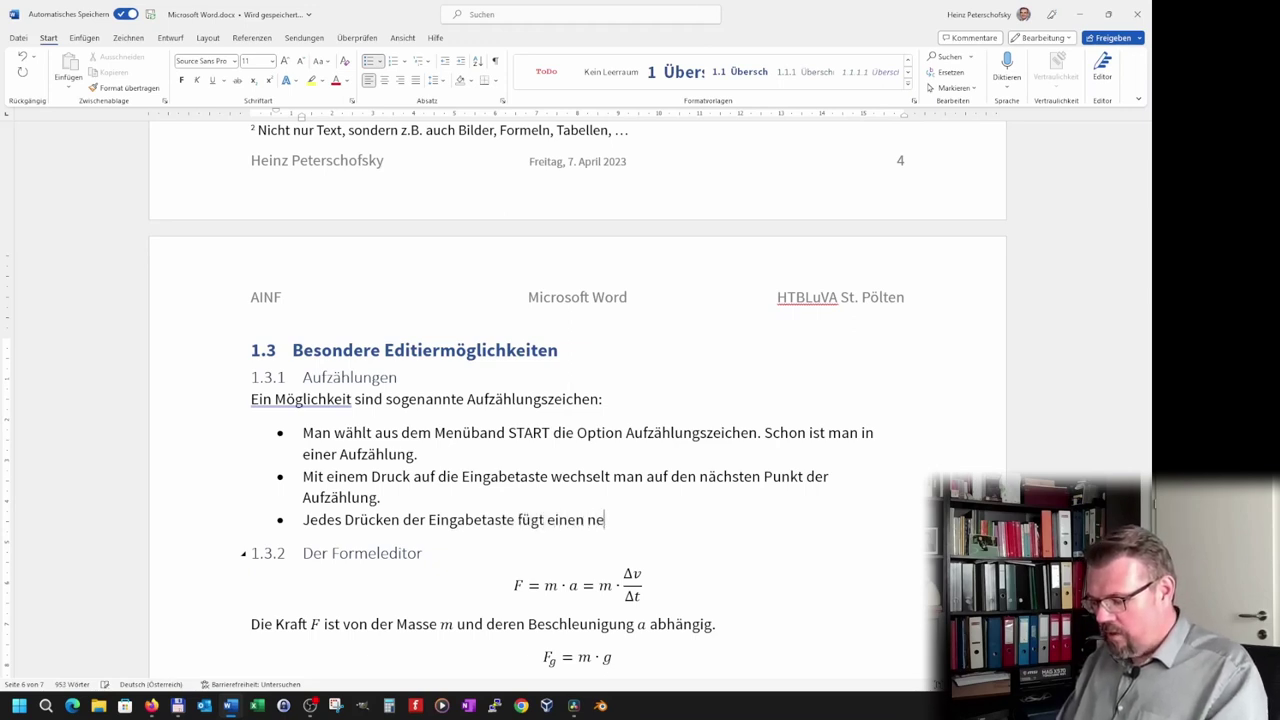
text(uen Auf)
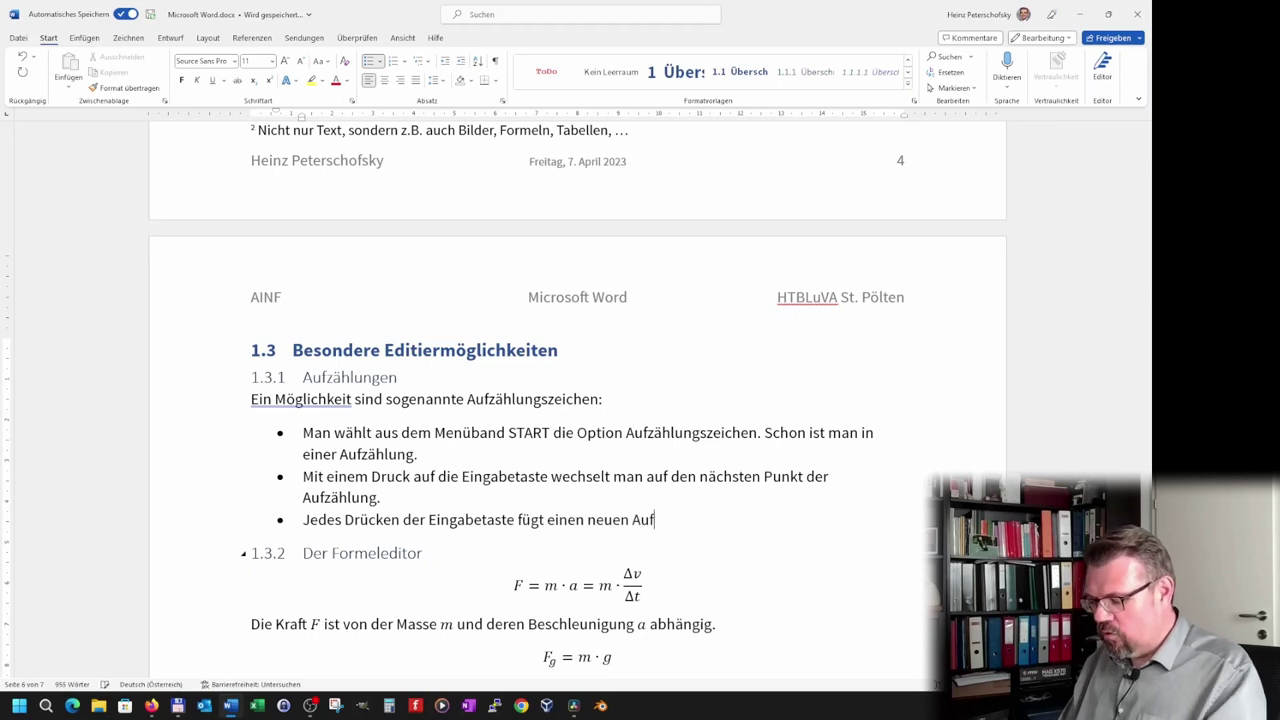
text(zählungspunkt hinzu. Dr)
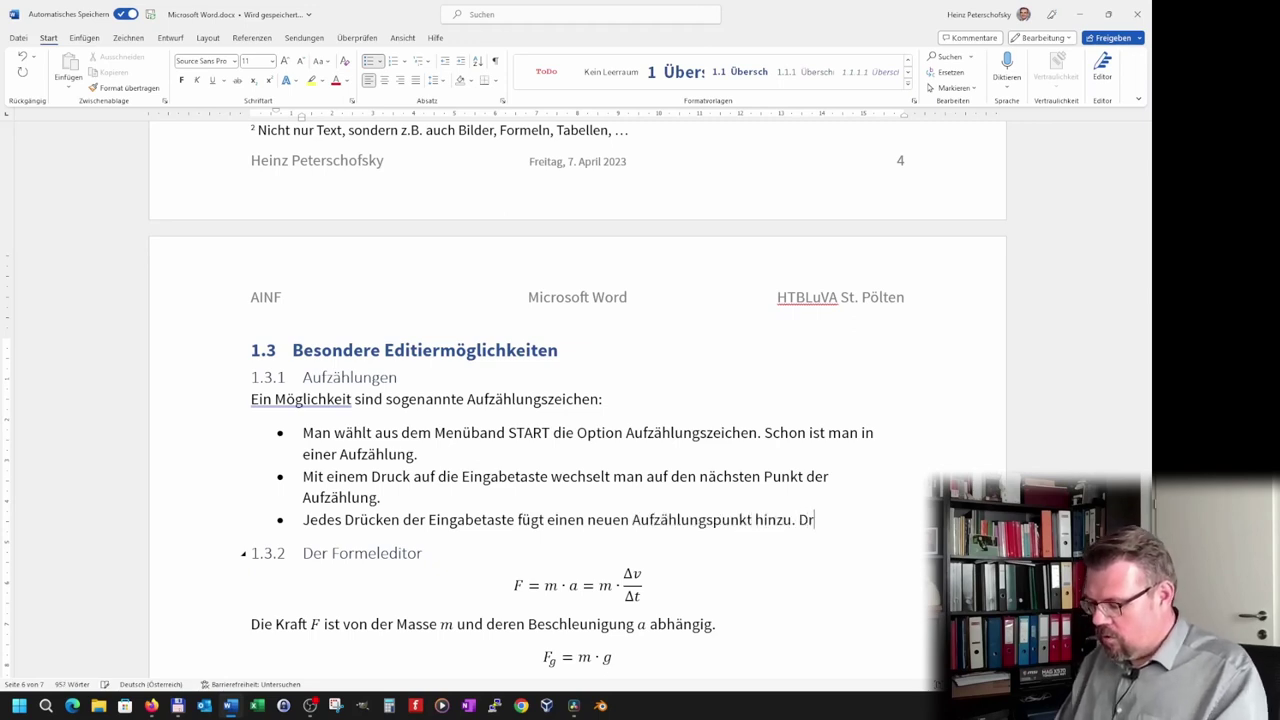
text(ückt man)
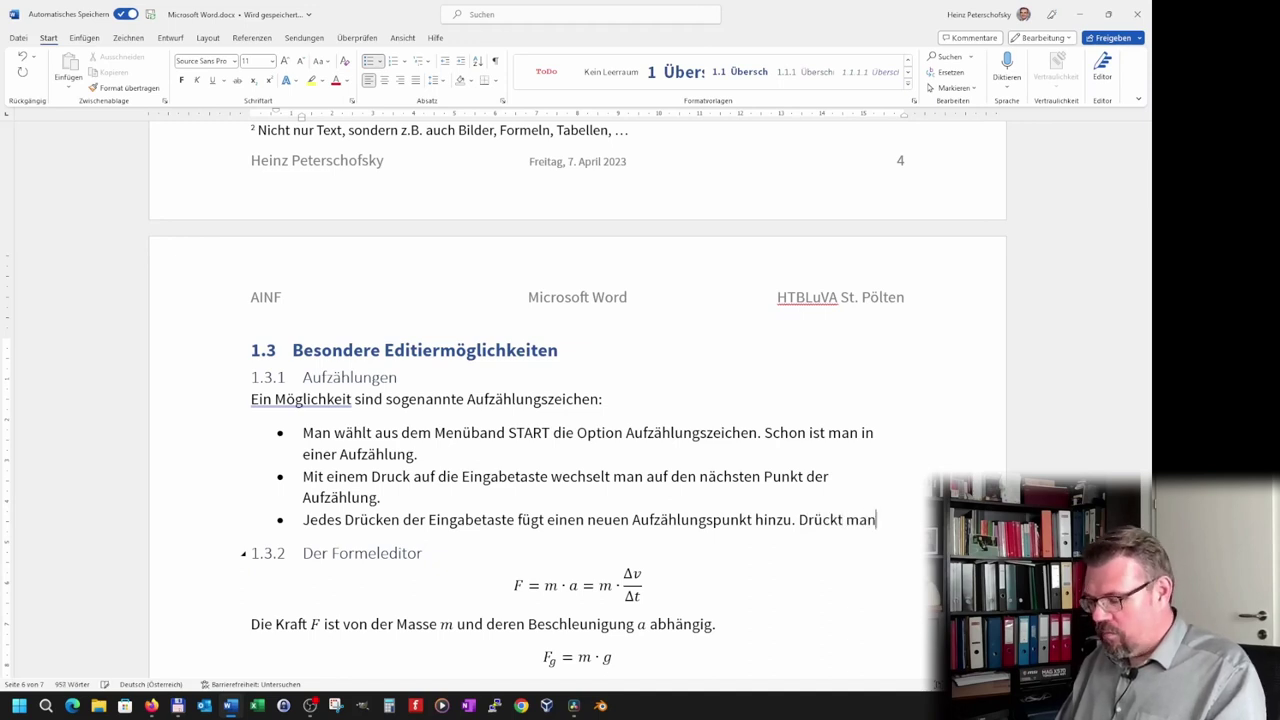
text( Umschal)
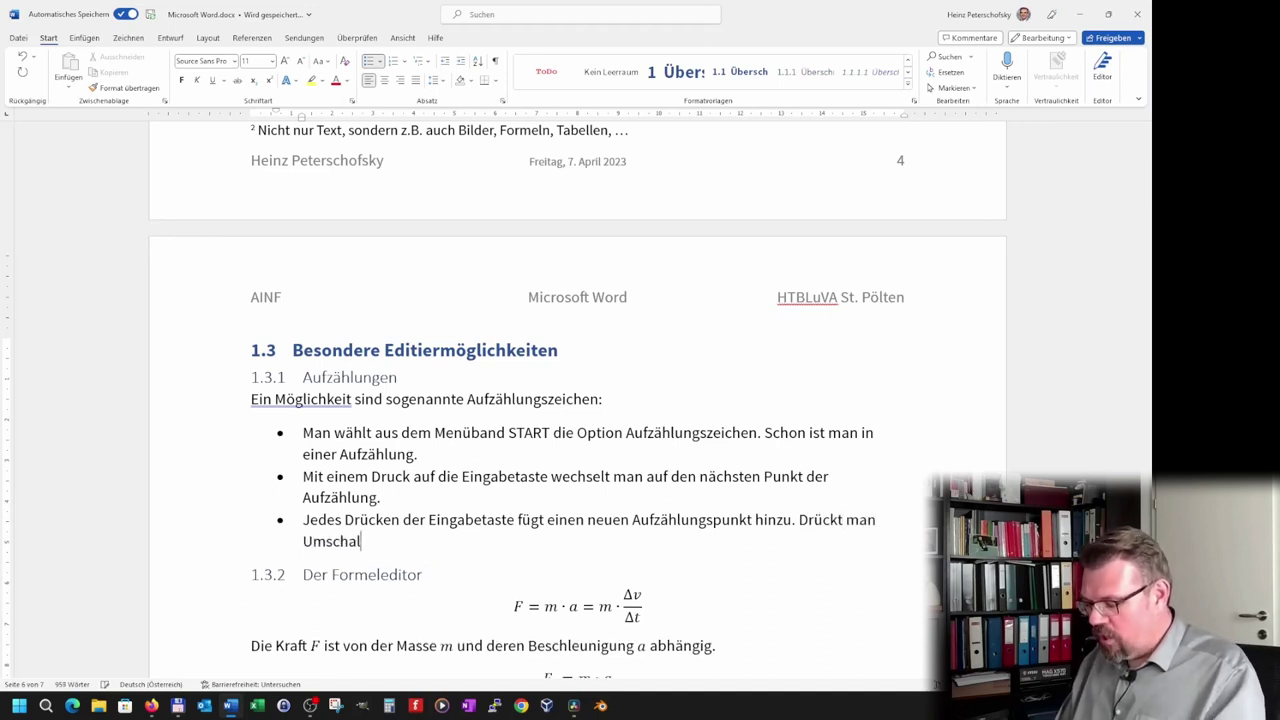
text(t+Eingab)
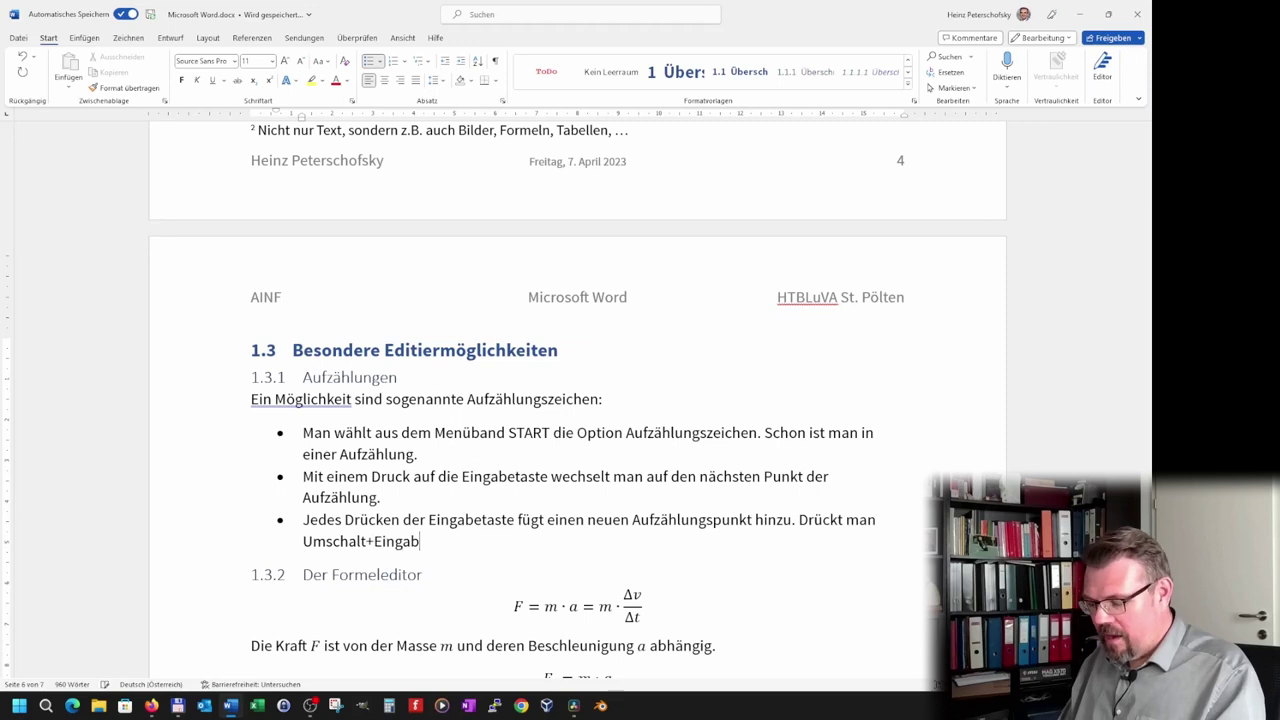
text(e, dann)
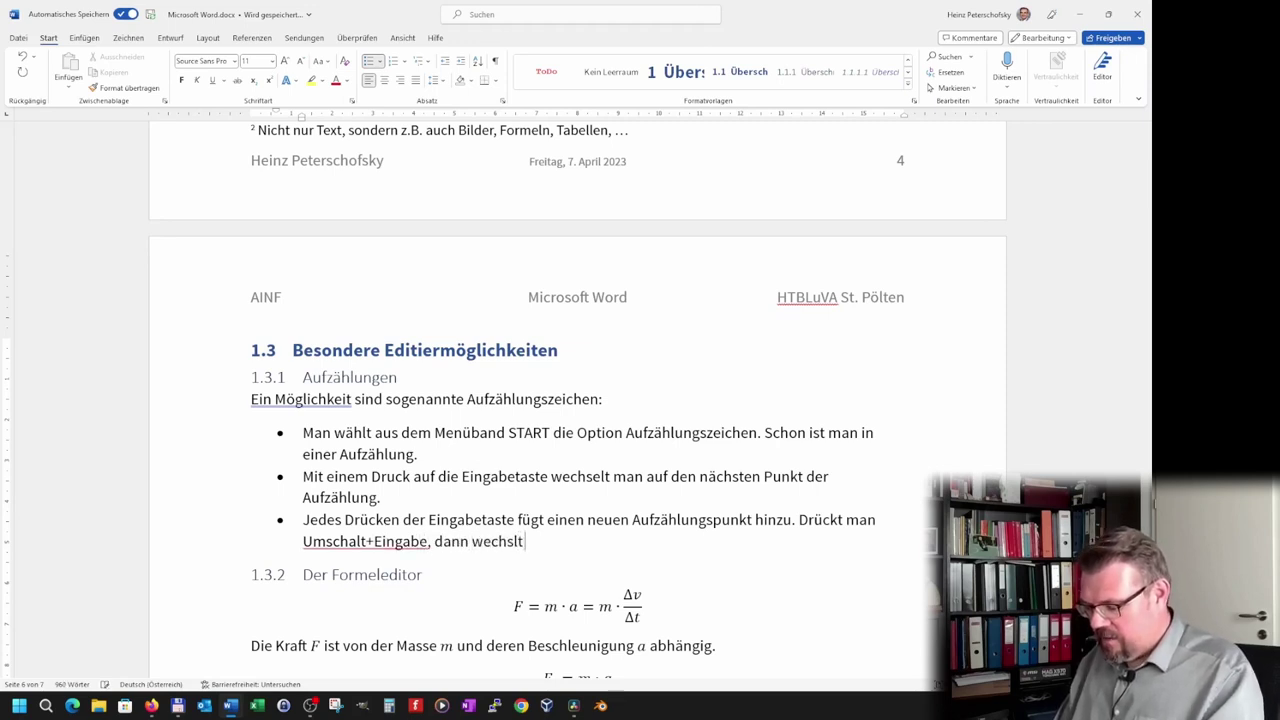
text( wechselt man die Zeile.)
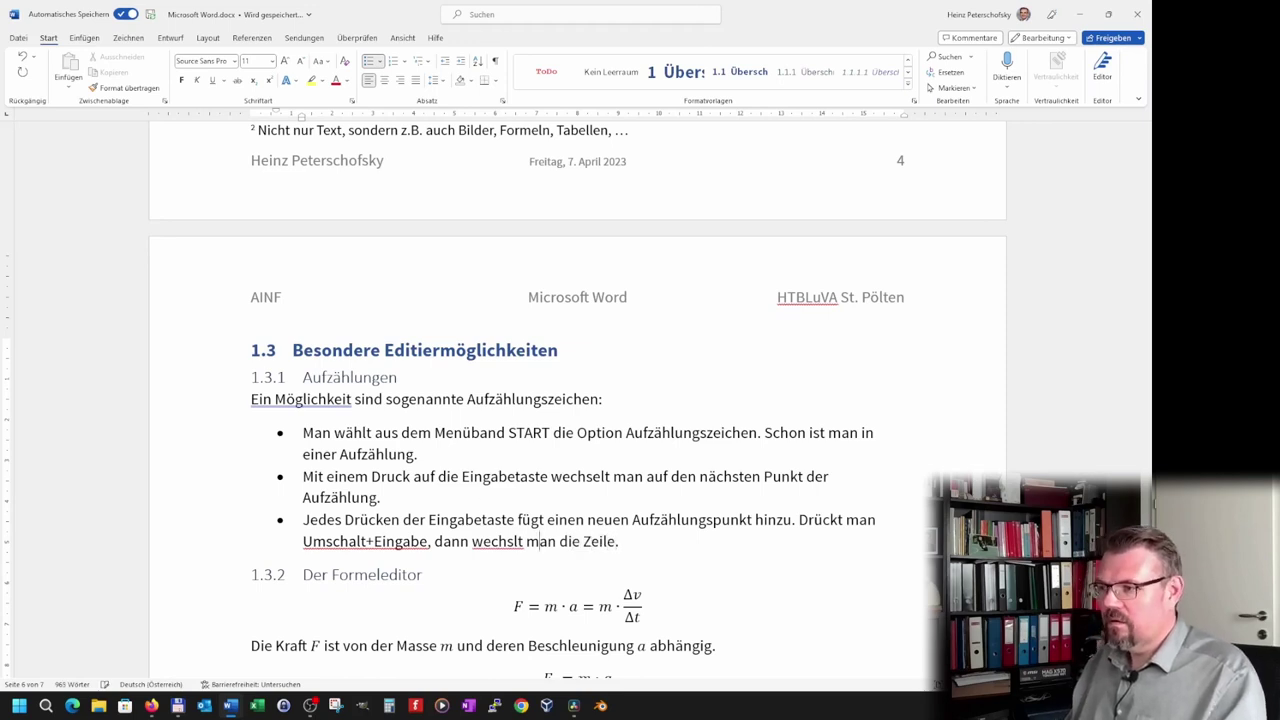
text(e)
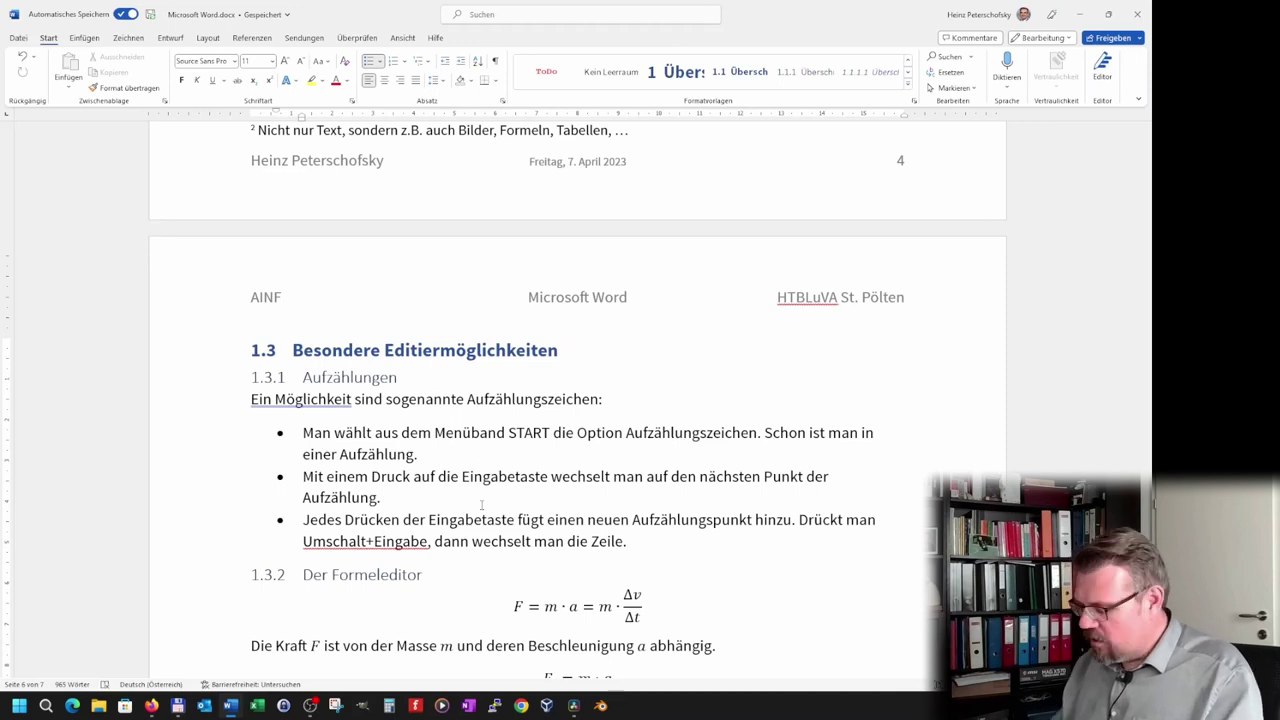
Add a line break and 'Damit macht man einen Zeilenwechsel. Technisch ist man immer noch im gleichen Absatz.'
key(shift+Return)
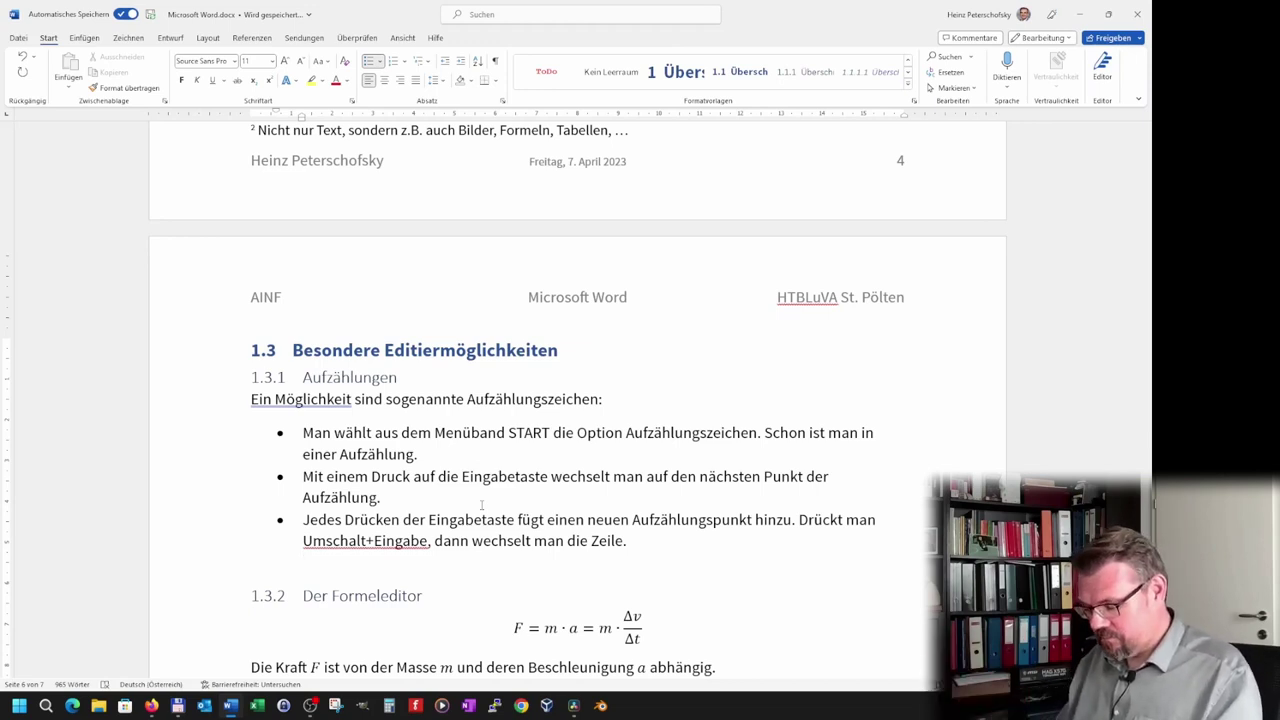
text(Damiot)
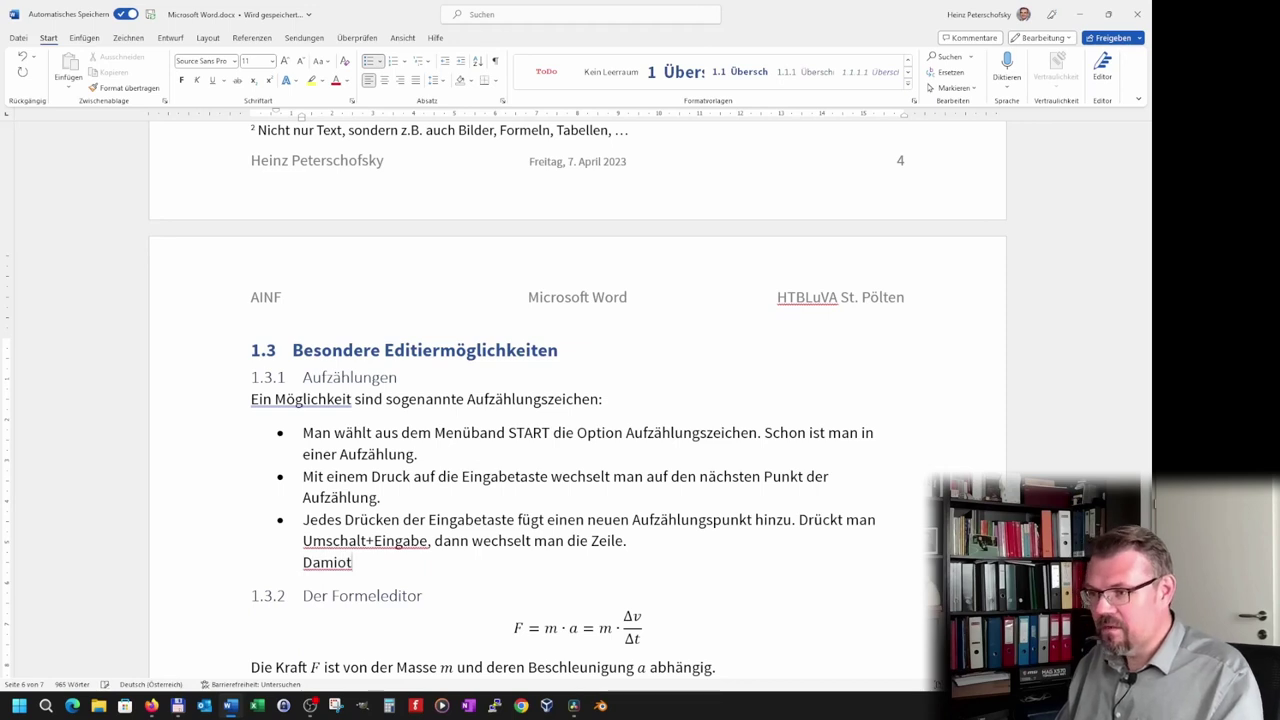
key(BackSpace)
key(BackSpace)
key(BackSpace)
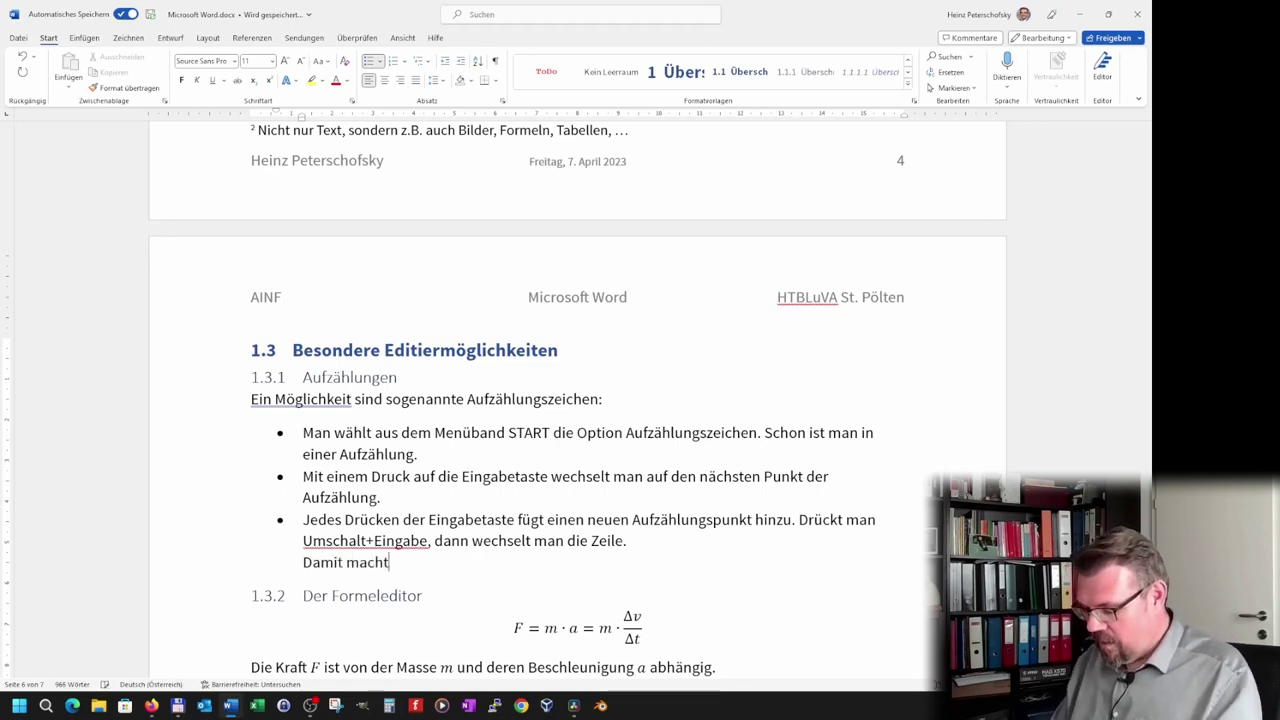
text(n Zeilen)
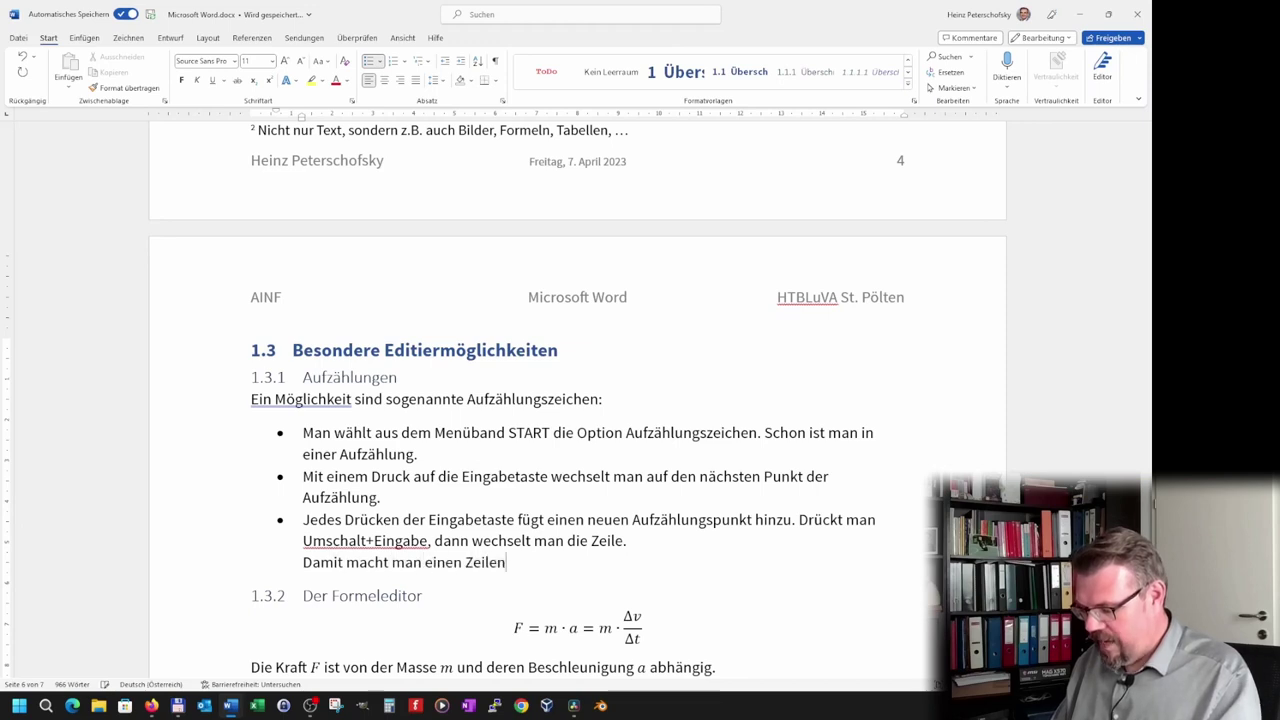
text(wechsle)
key(BackSpace)
key(BackSpace)
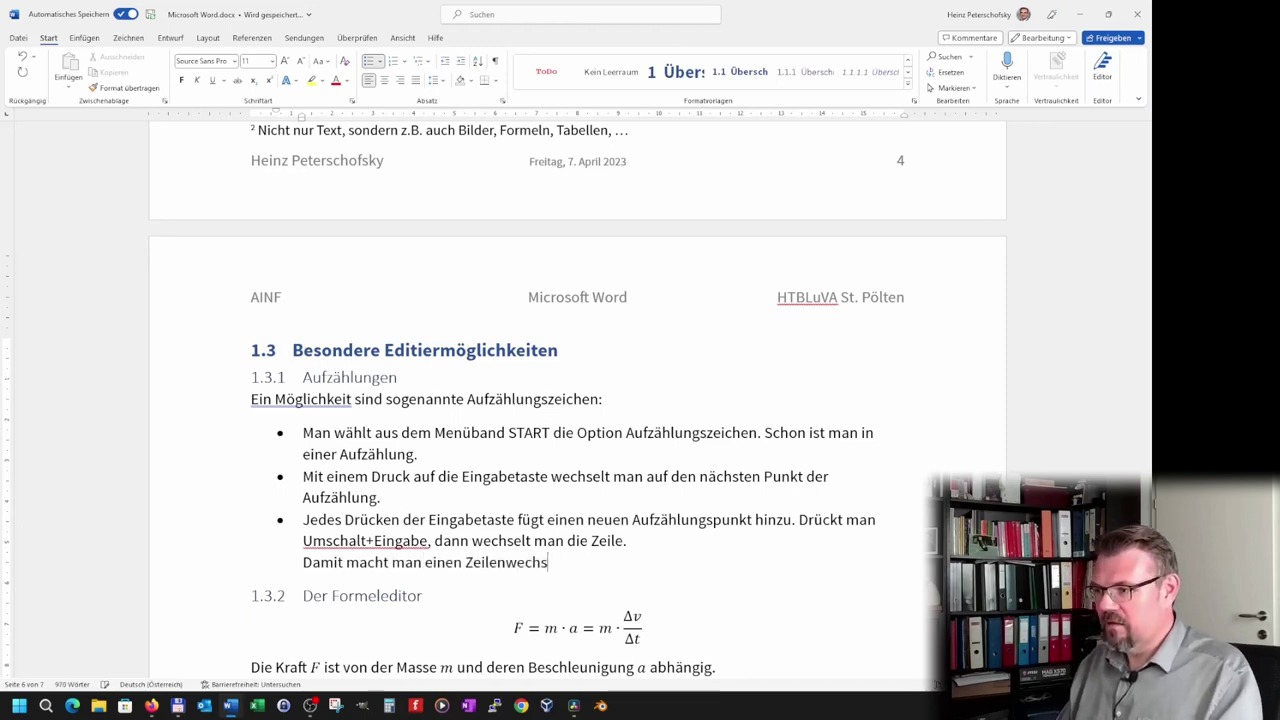
text(el.)
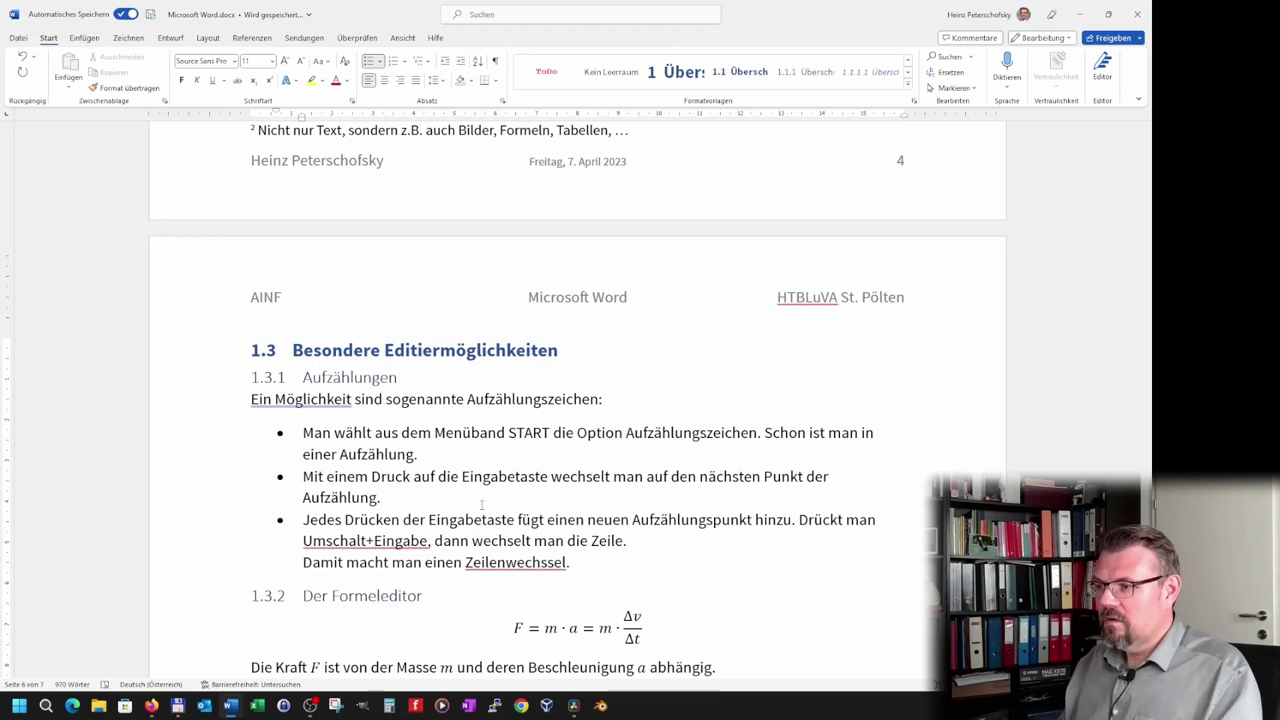
key(Left)
key(Right)
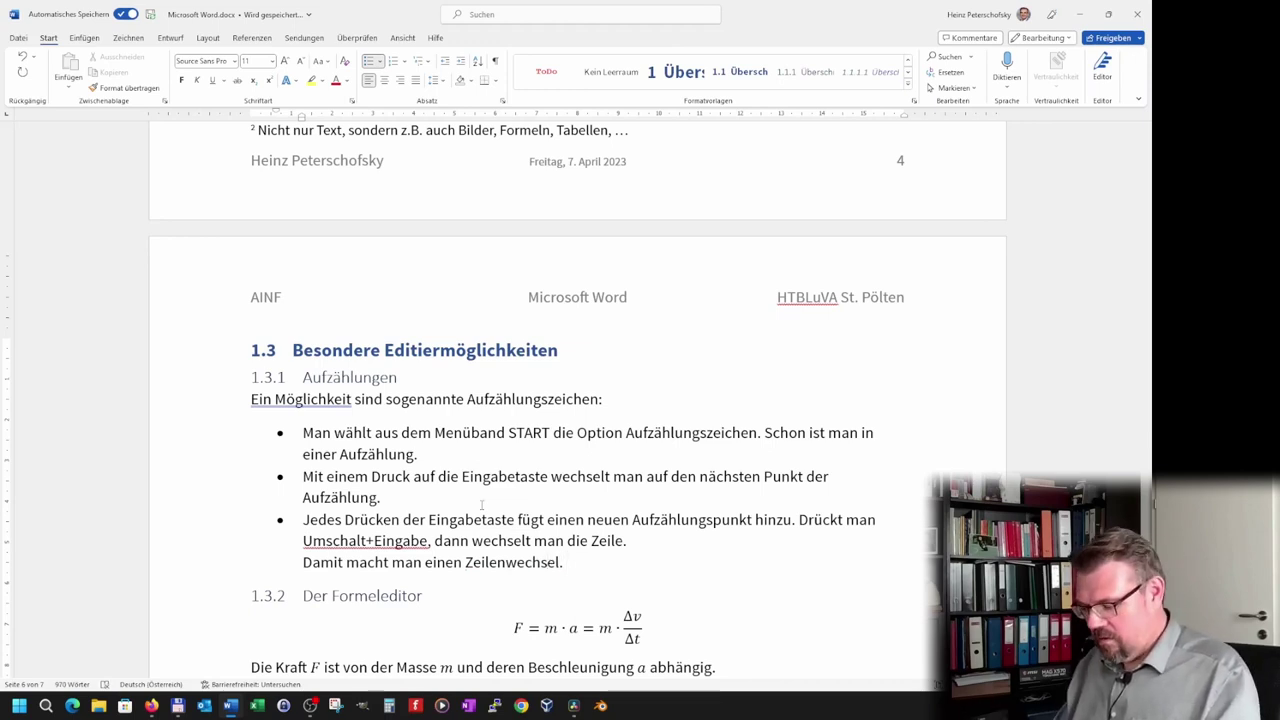
text( Technisch)
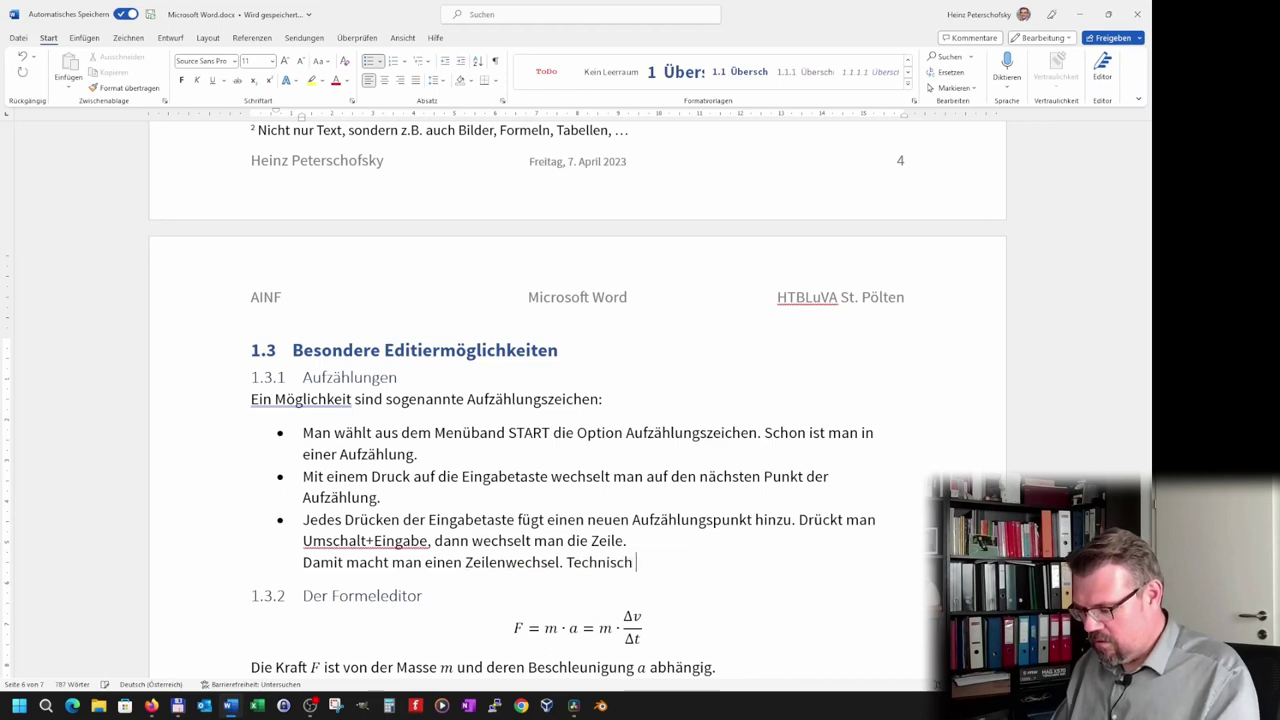
text( ist man immer noch im )
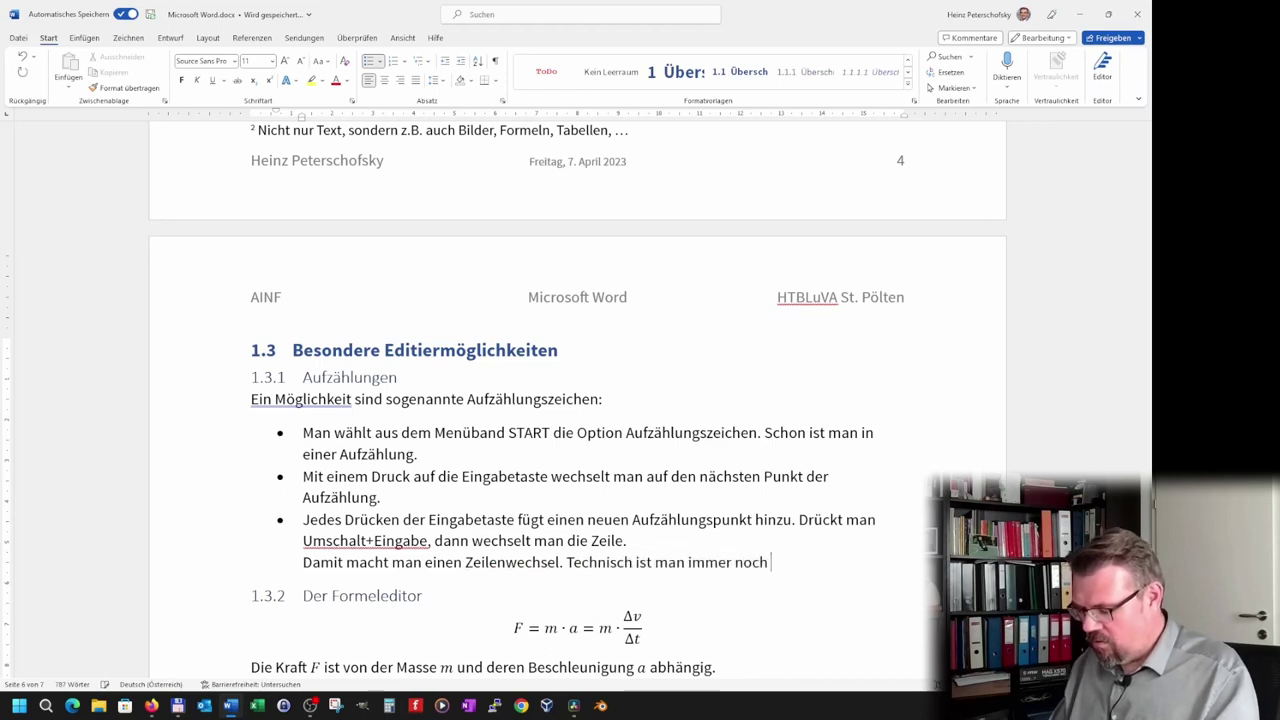
text(gleichen Abs)
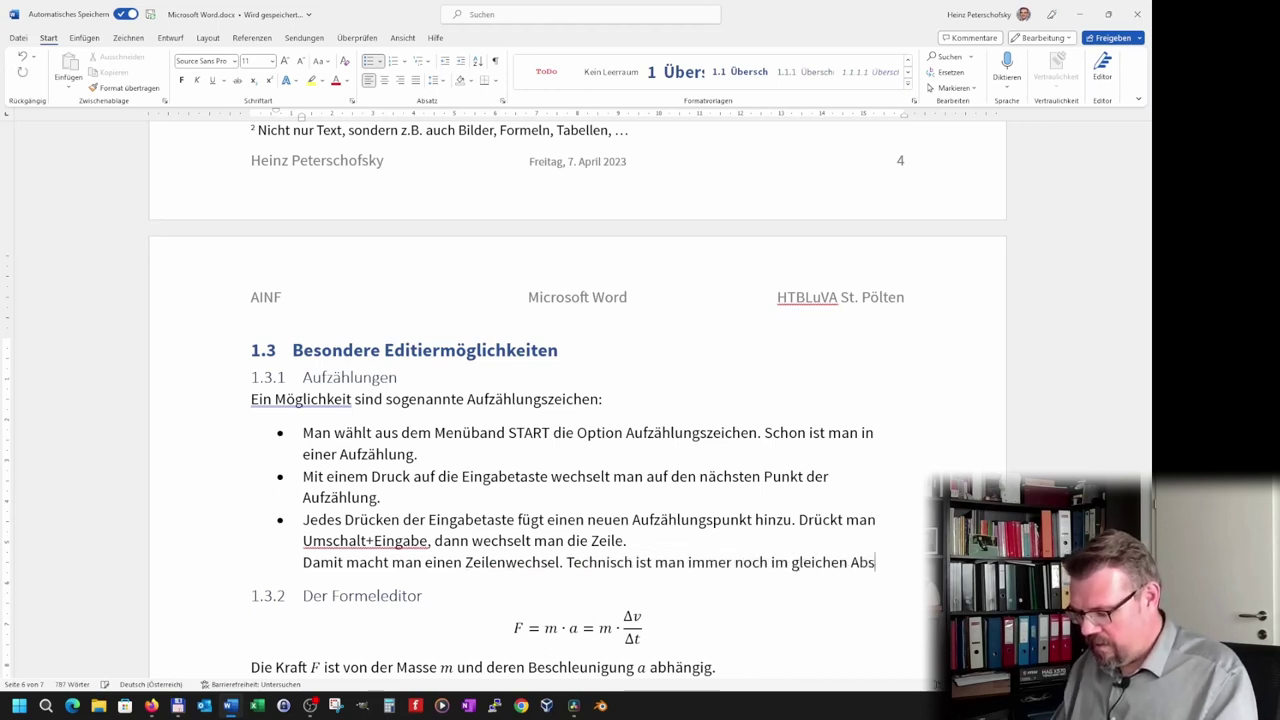
text(atz.)
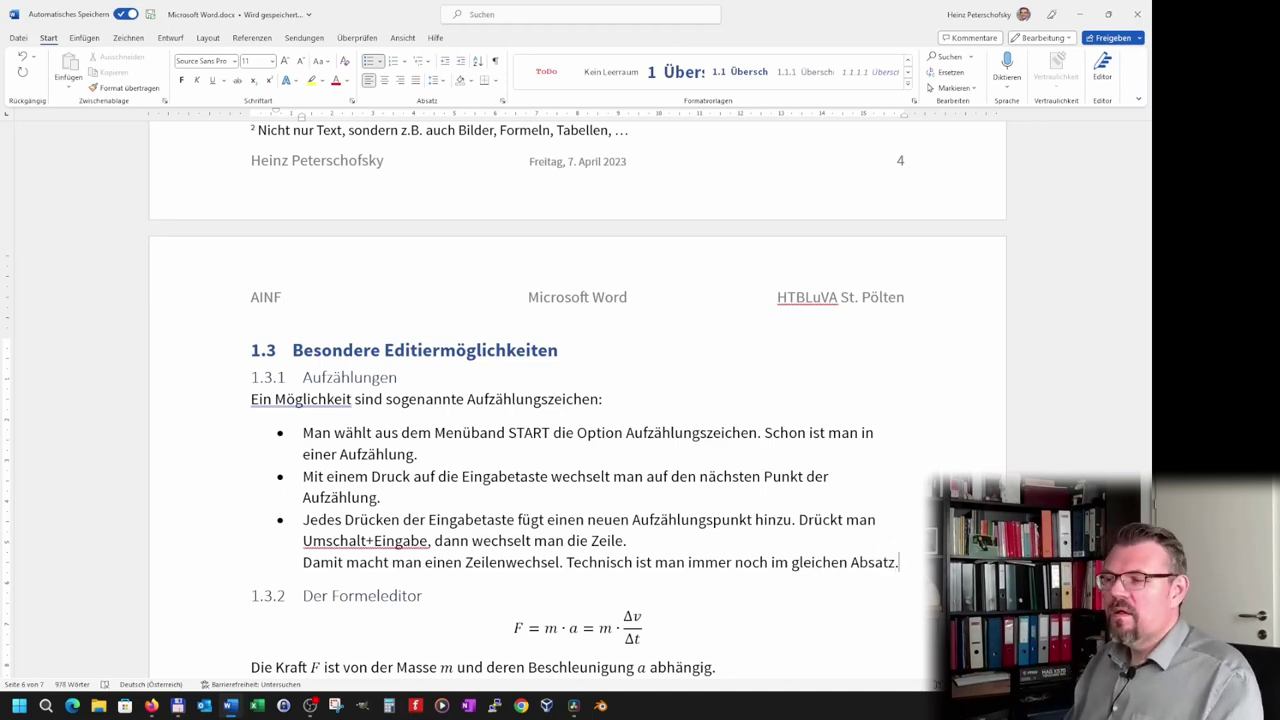
Add a fourth bullet 'Wenn man zu einer Aufzählung „Unteraufzählungen“ hinzufügen will'
key(Return)
text(Wen)
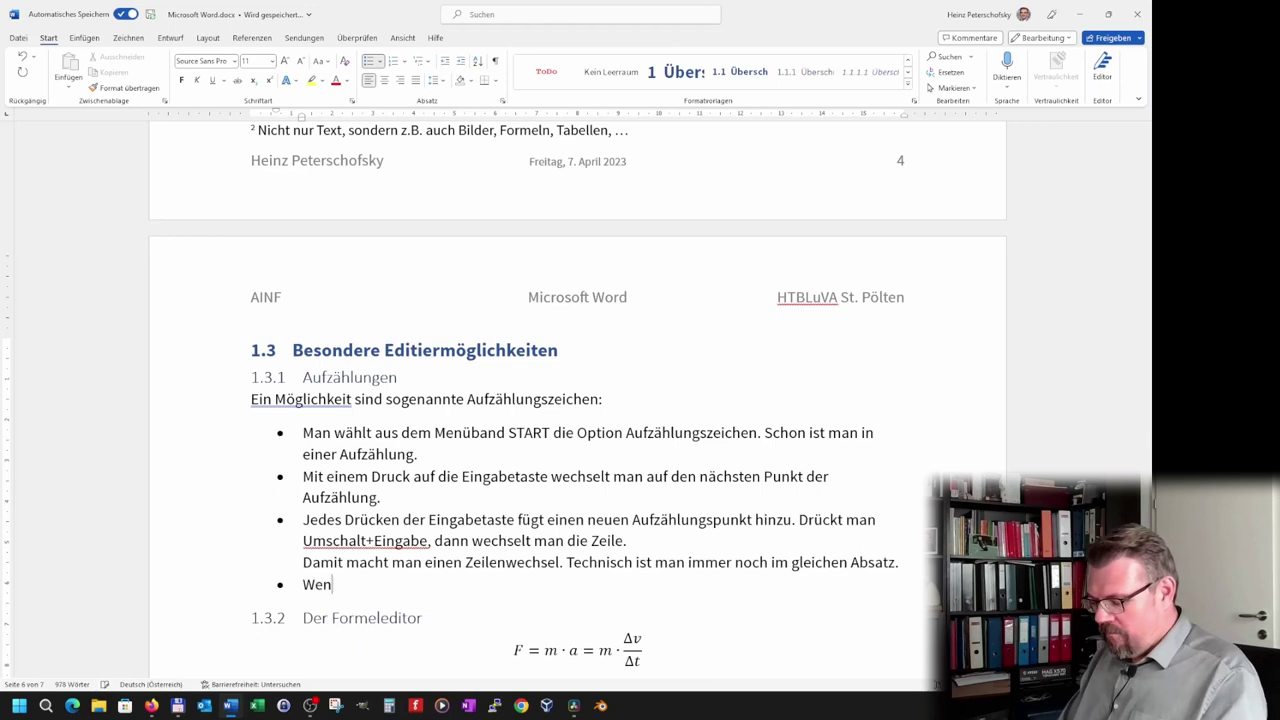
text(n man zu einer A)
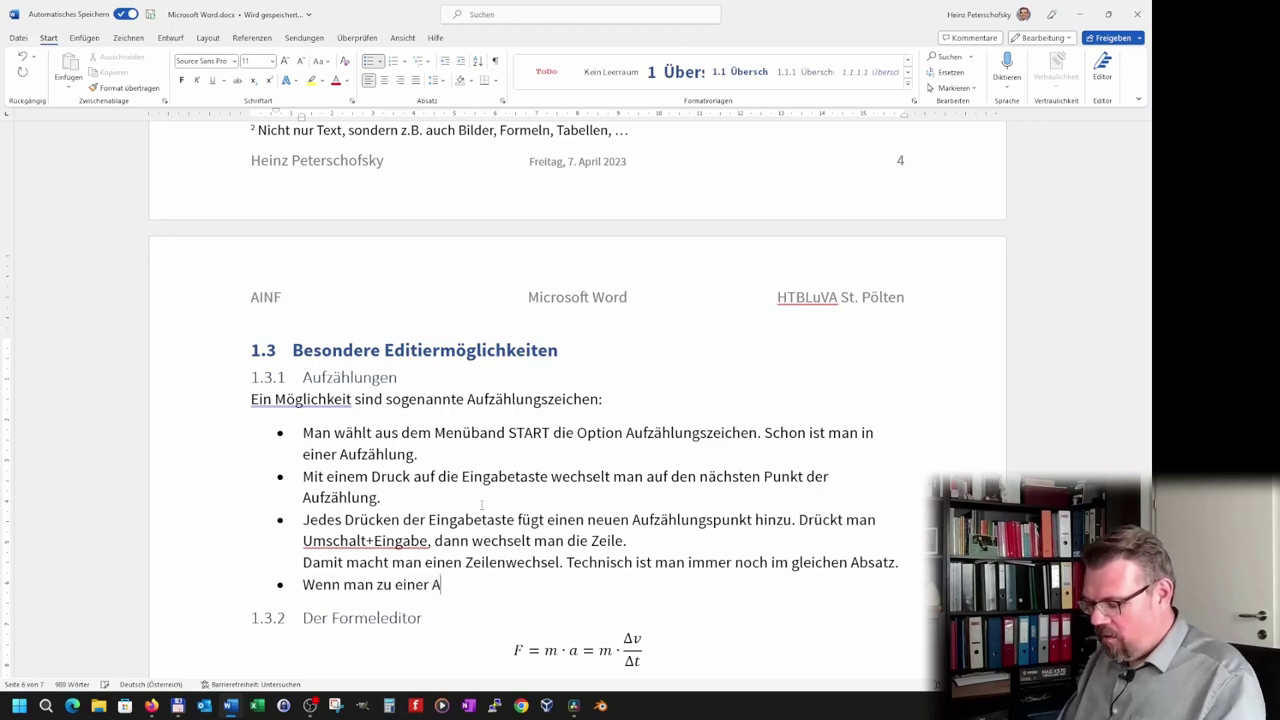
text(ufzählung „Unterauf)
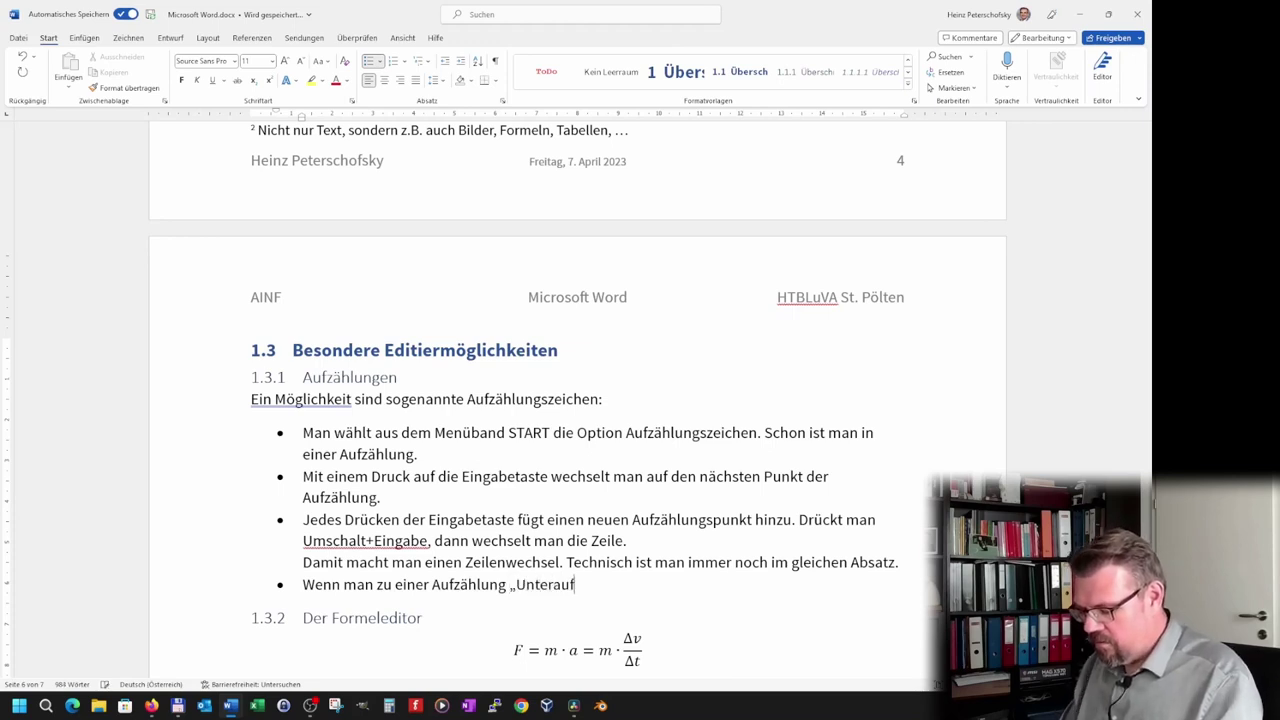
text(zählungen)
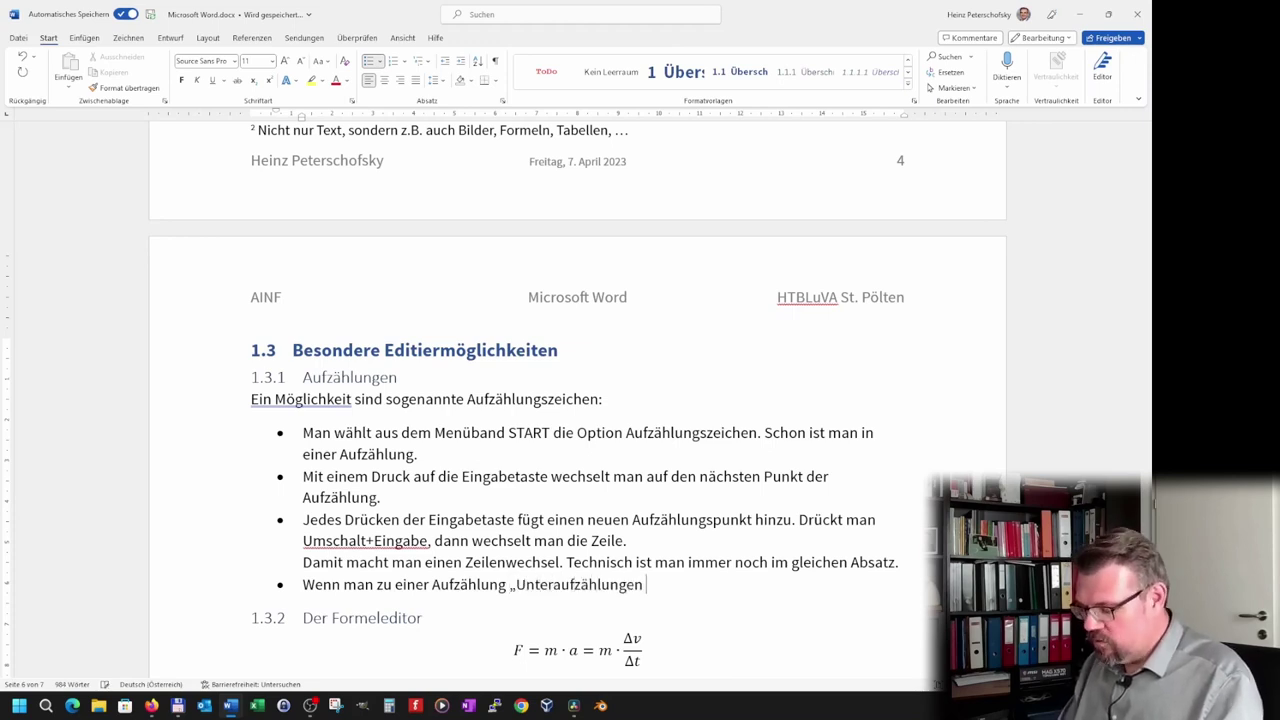
key(BackSpace)
text(" hinzu)
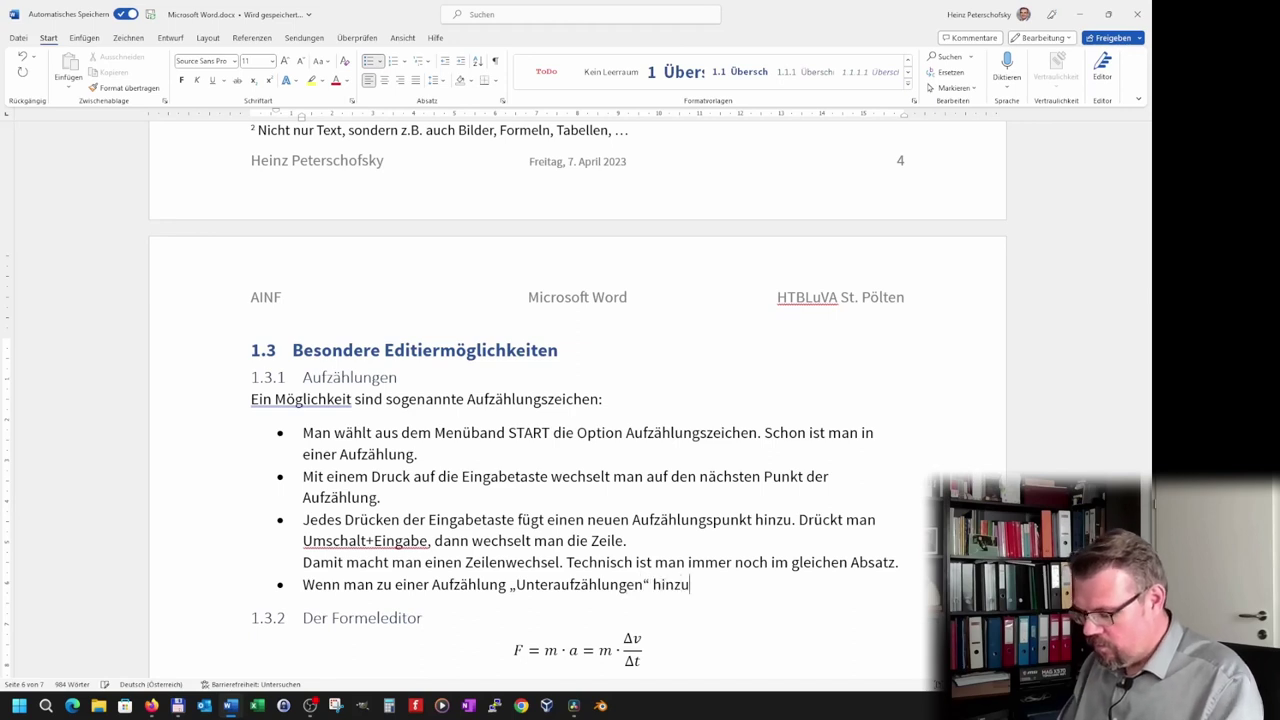
text(fügen will)
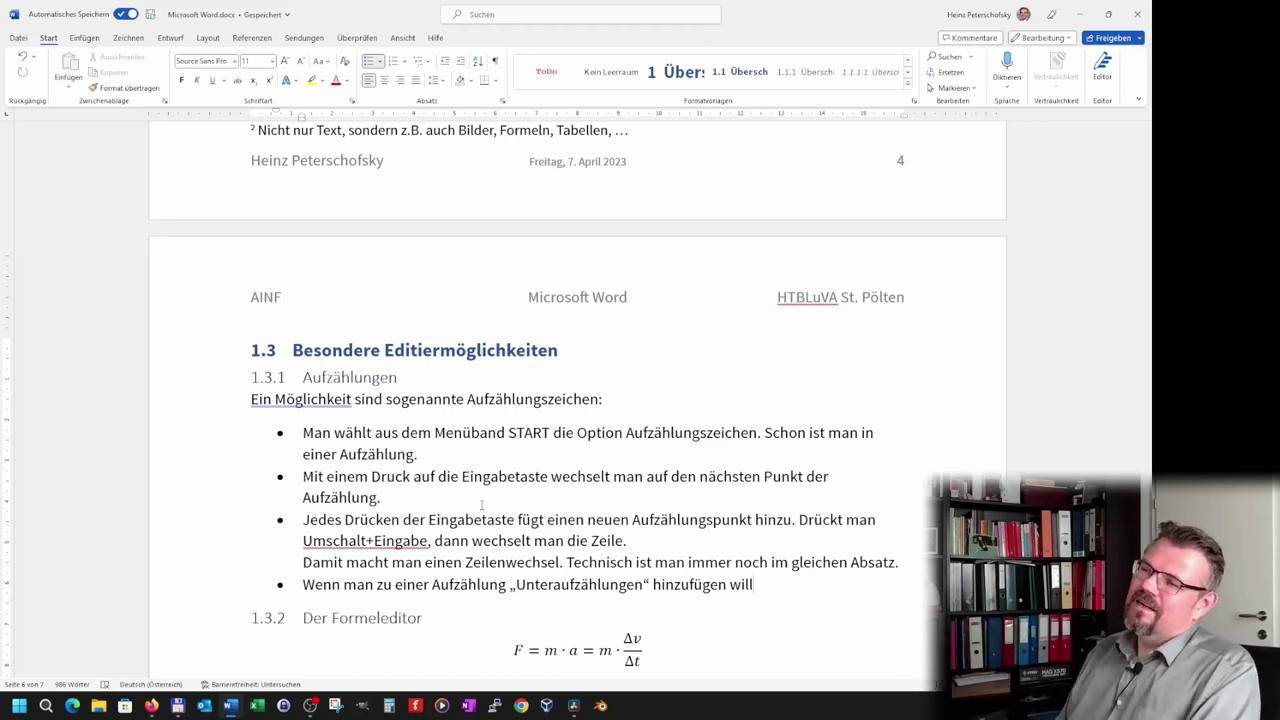
Change 'Ein' to 'Eine' in the intro sentence, keeping 'sind' unchanged
double_click(378, 401)
text(is)
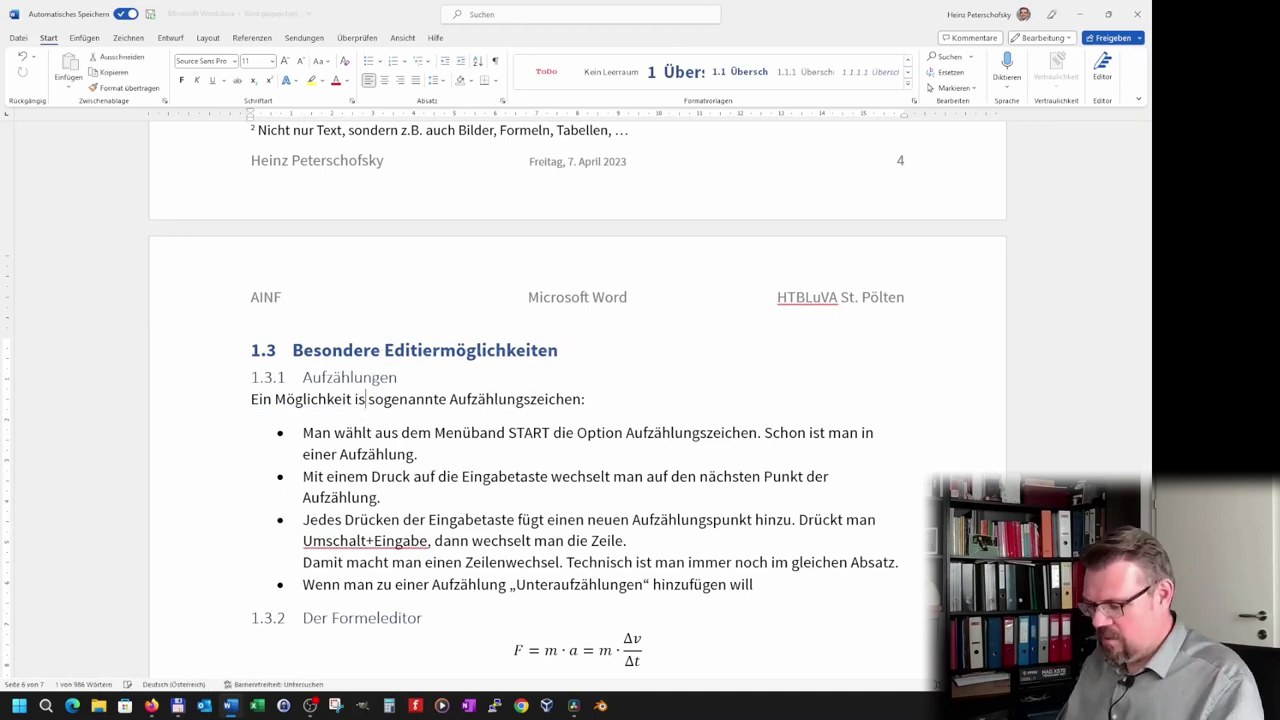
text(t)
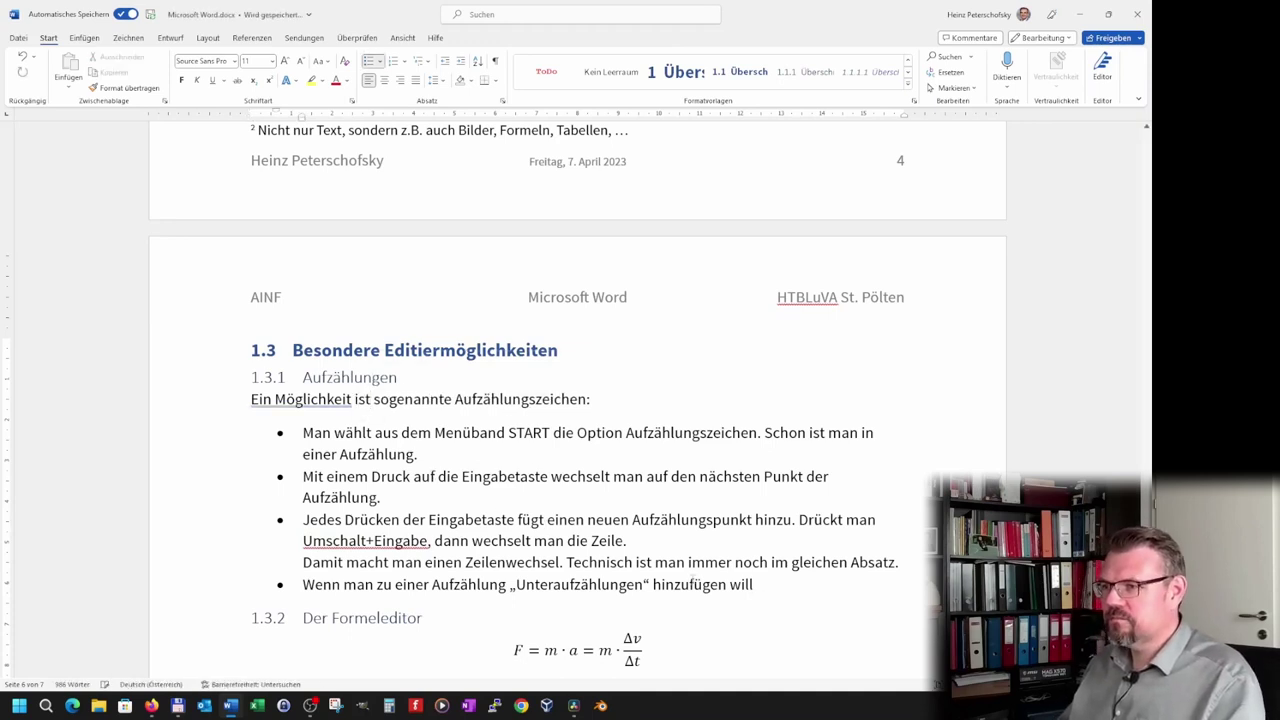
right_click(300, 400)
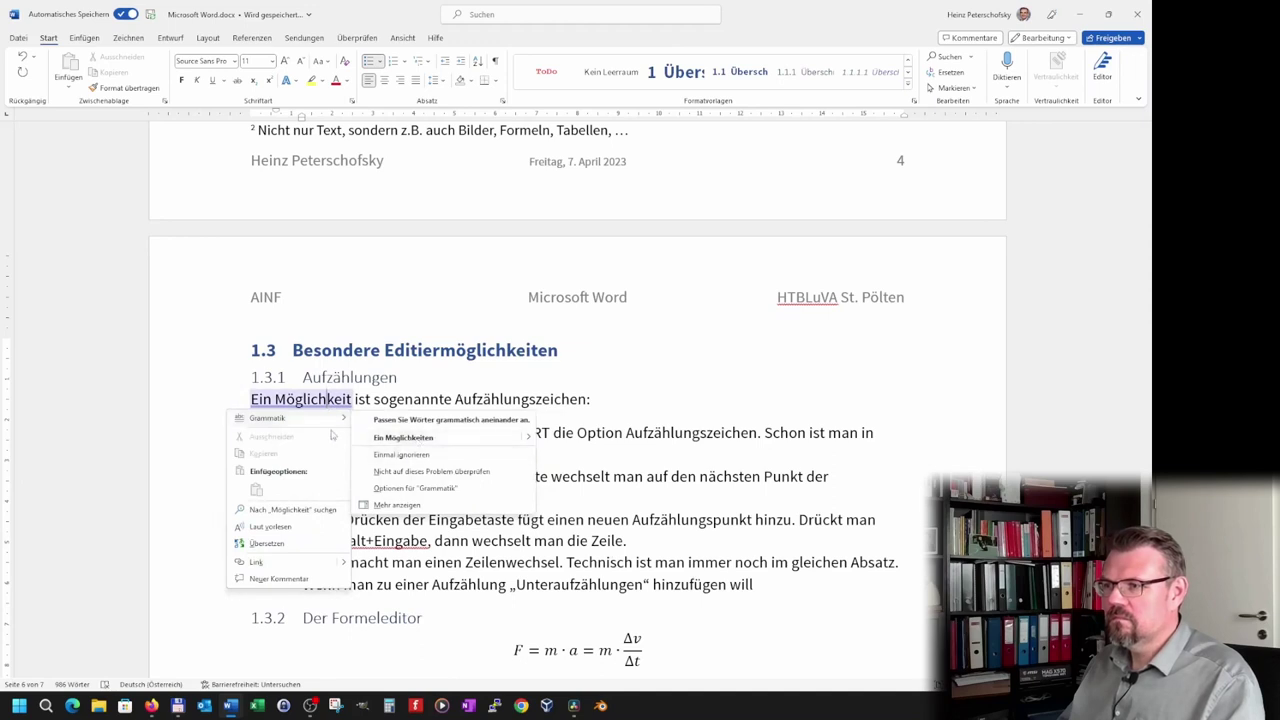
click(286, 417)
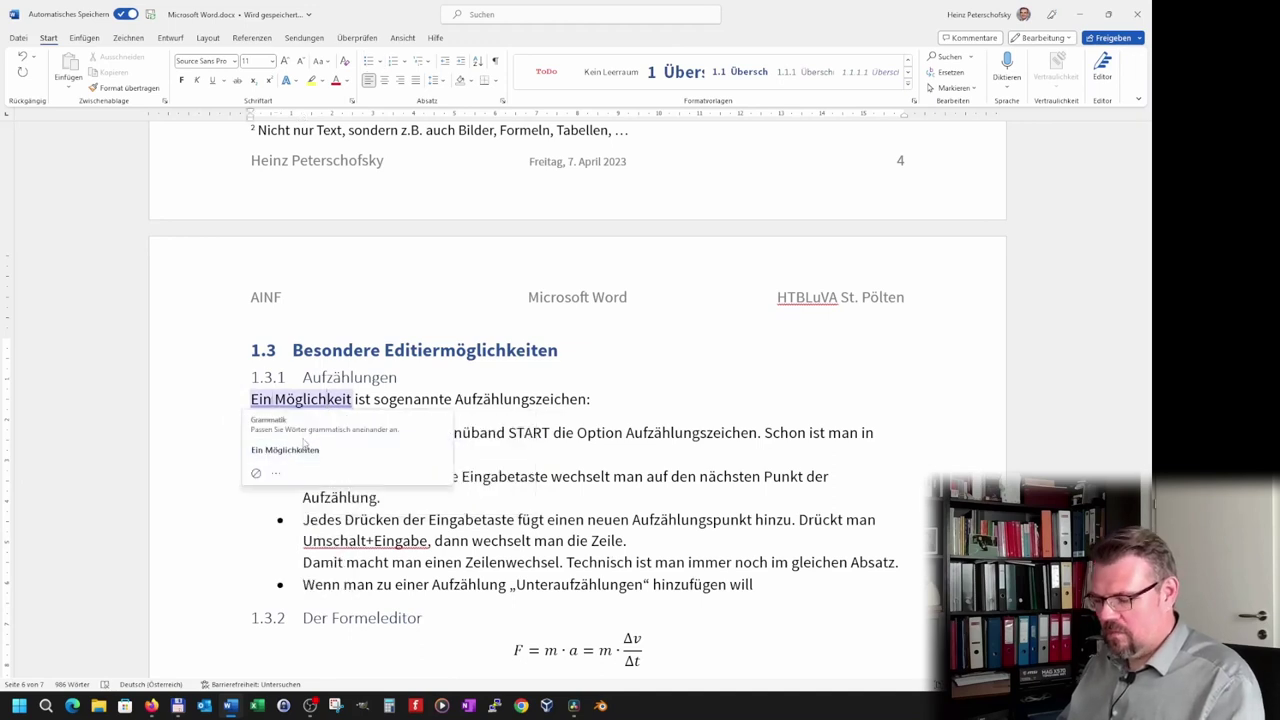
click(281, 399)
text(e)
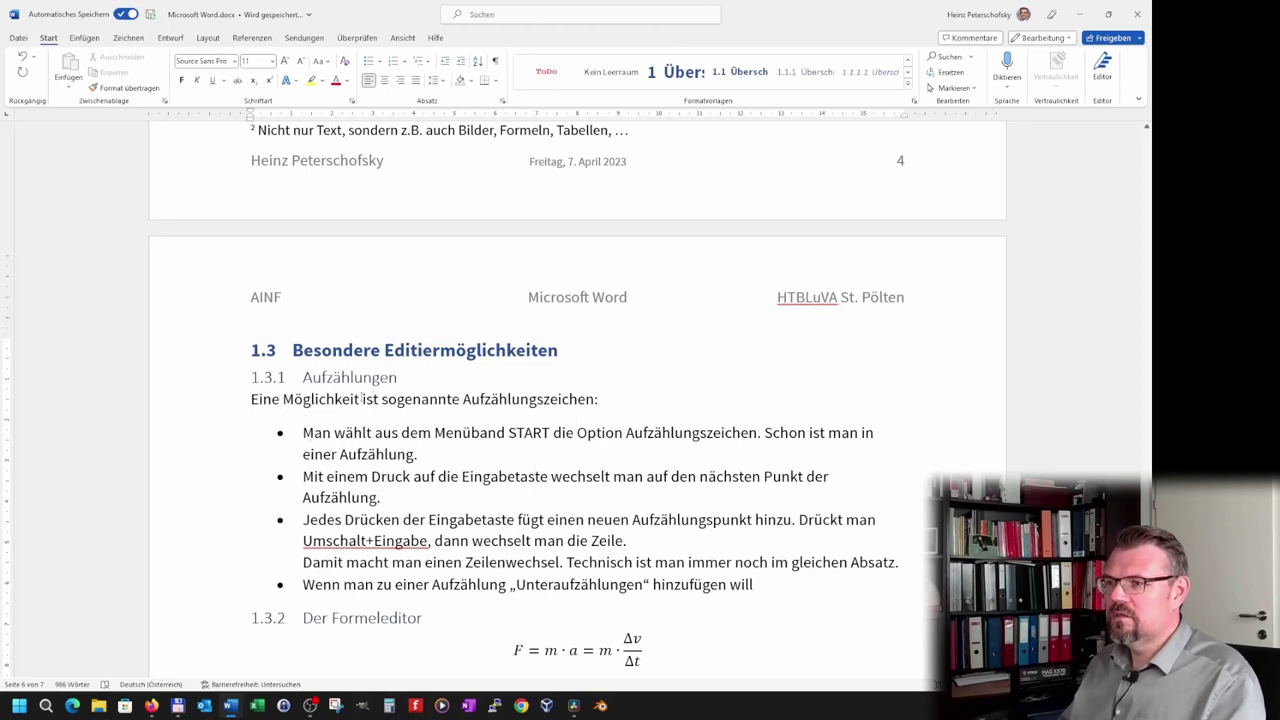
double_click(369, 399)
text(sind)
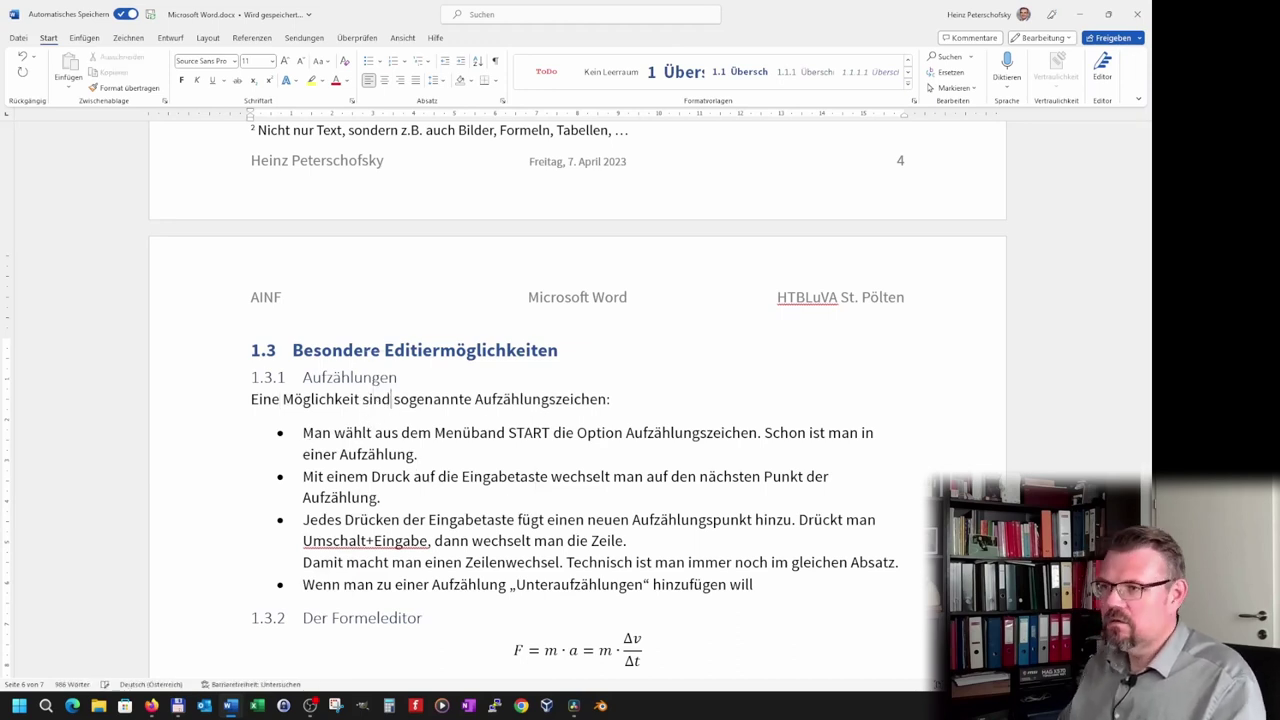
click(760, 584)
text(d)
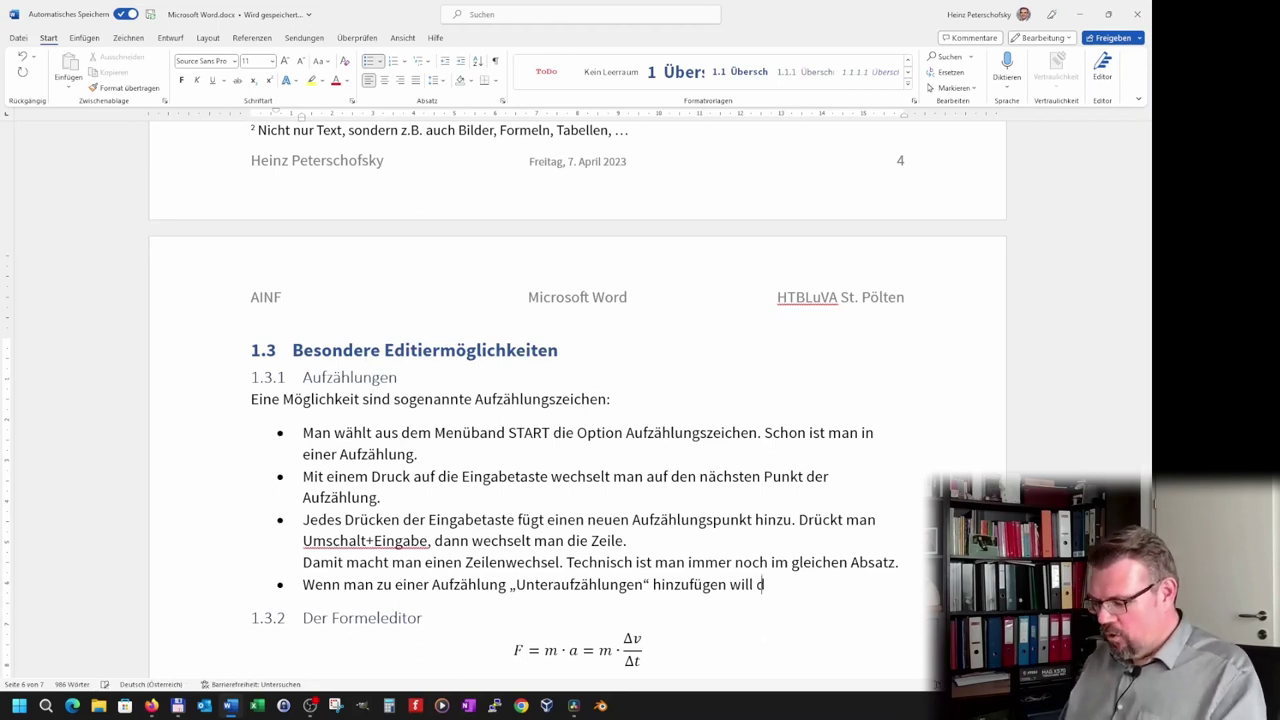
End the fourth bullet with 'drückt man die Eingabetaste.' and add an empty bullet below
text(rpüc)
key(BackSpace)
key(BackSpace)
key(BackSpace)
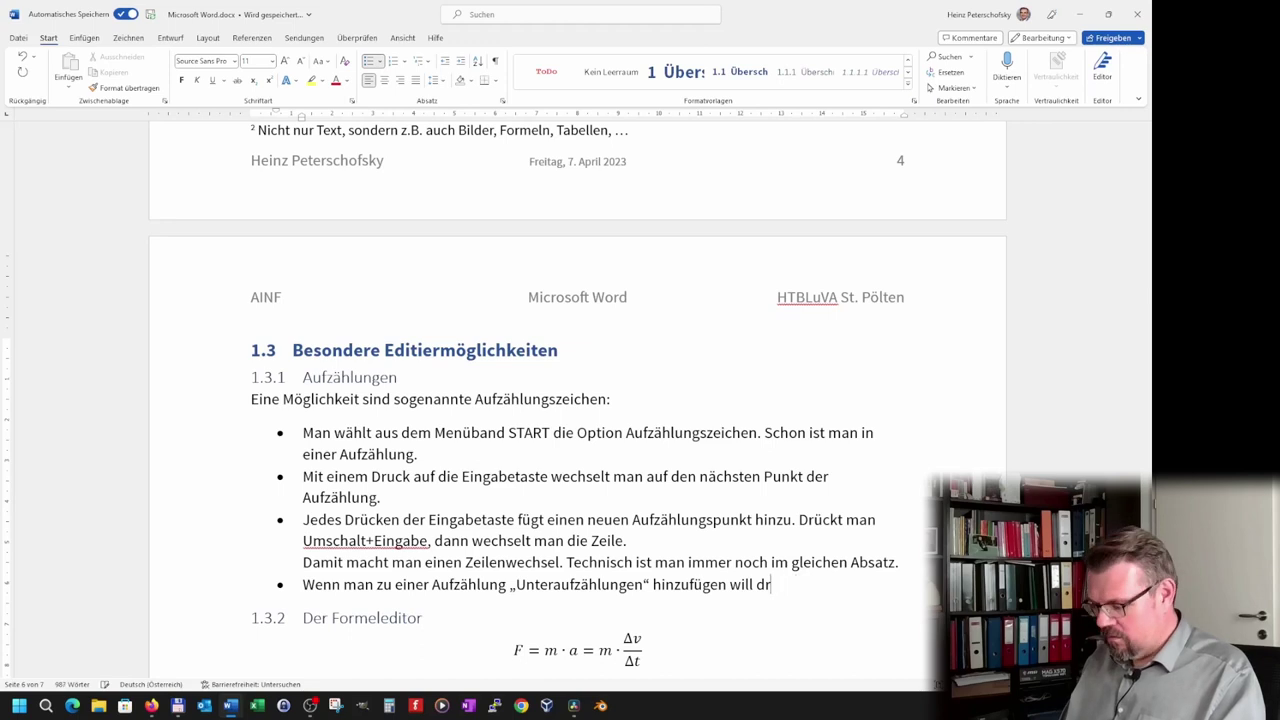
text(rückt man)
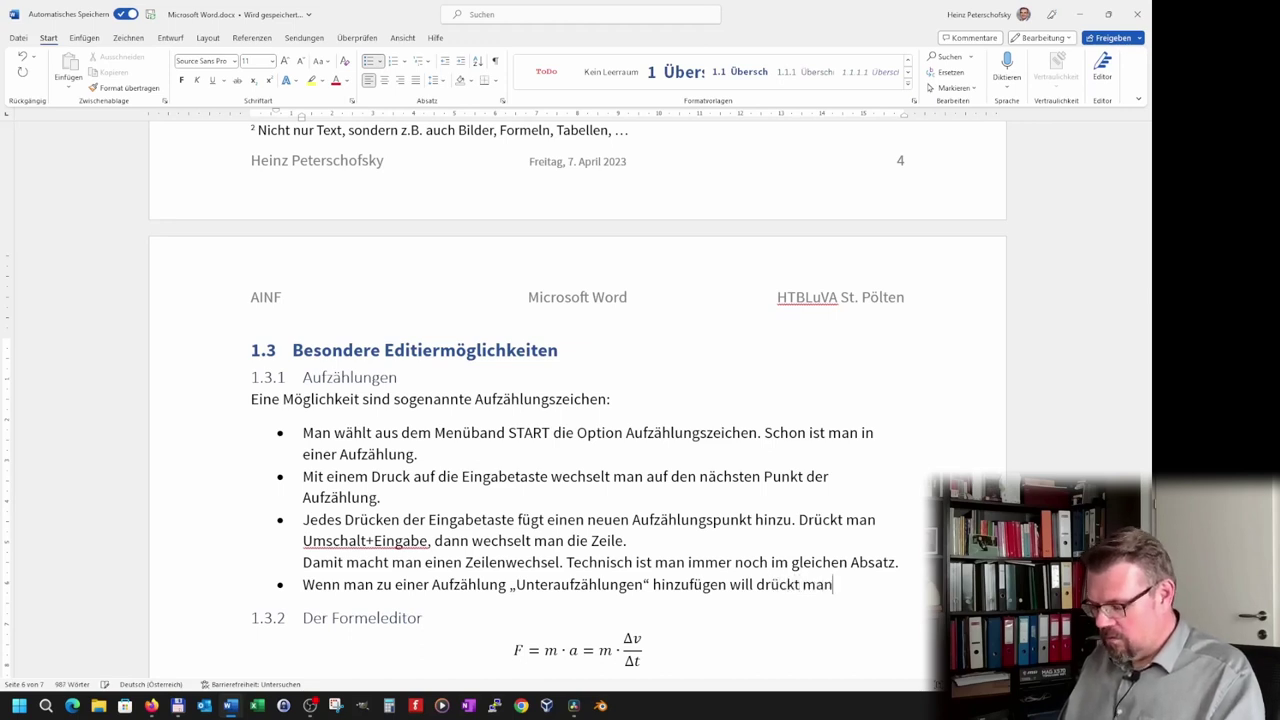
text( die Eingabe)
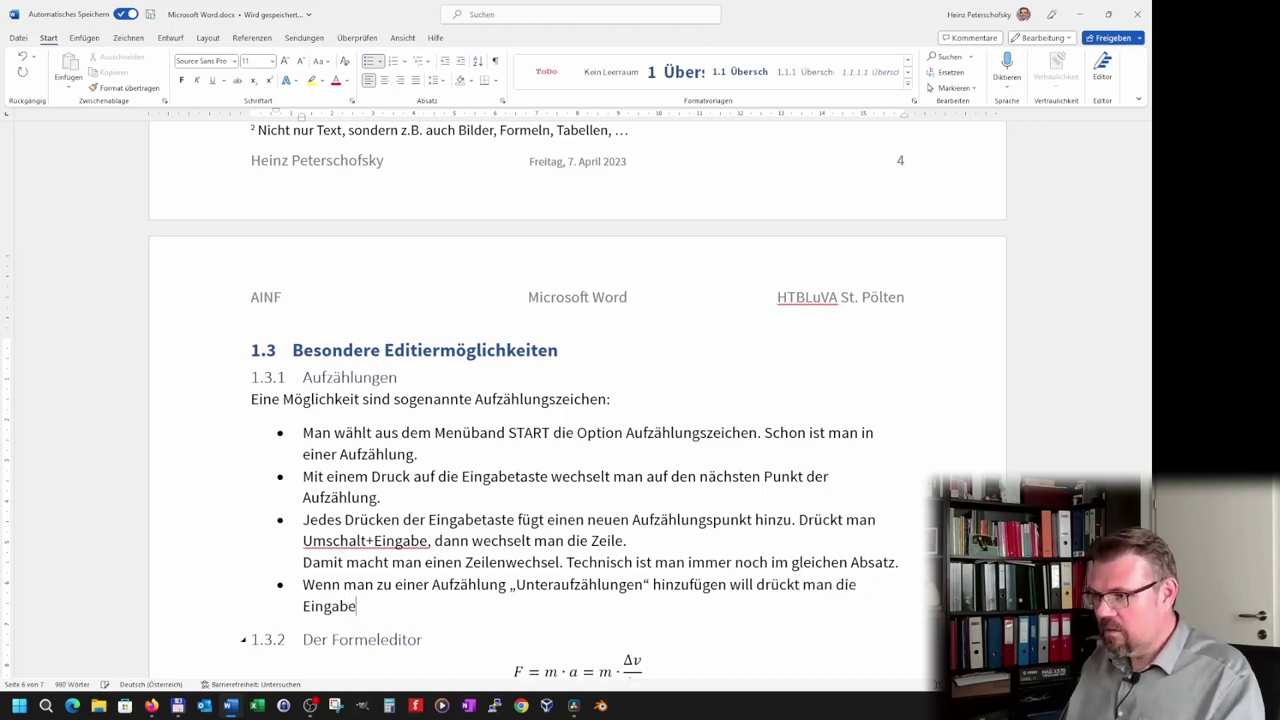
text(taste.)
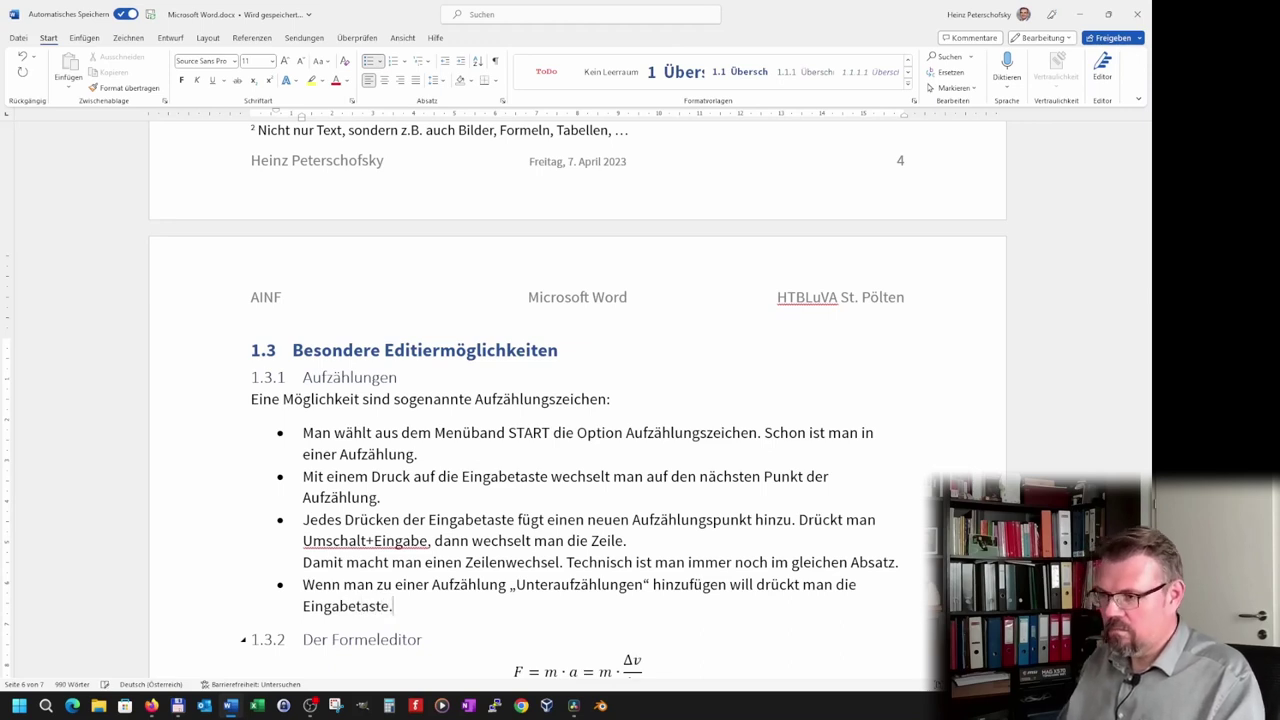
key(Return)
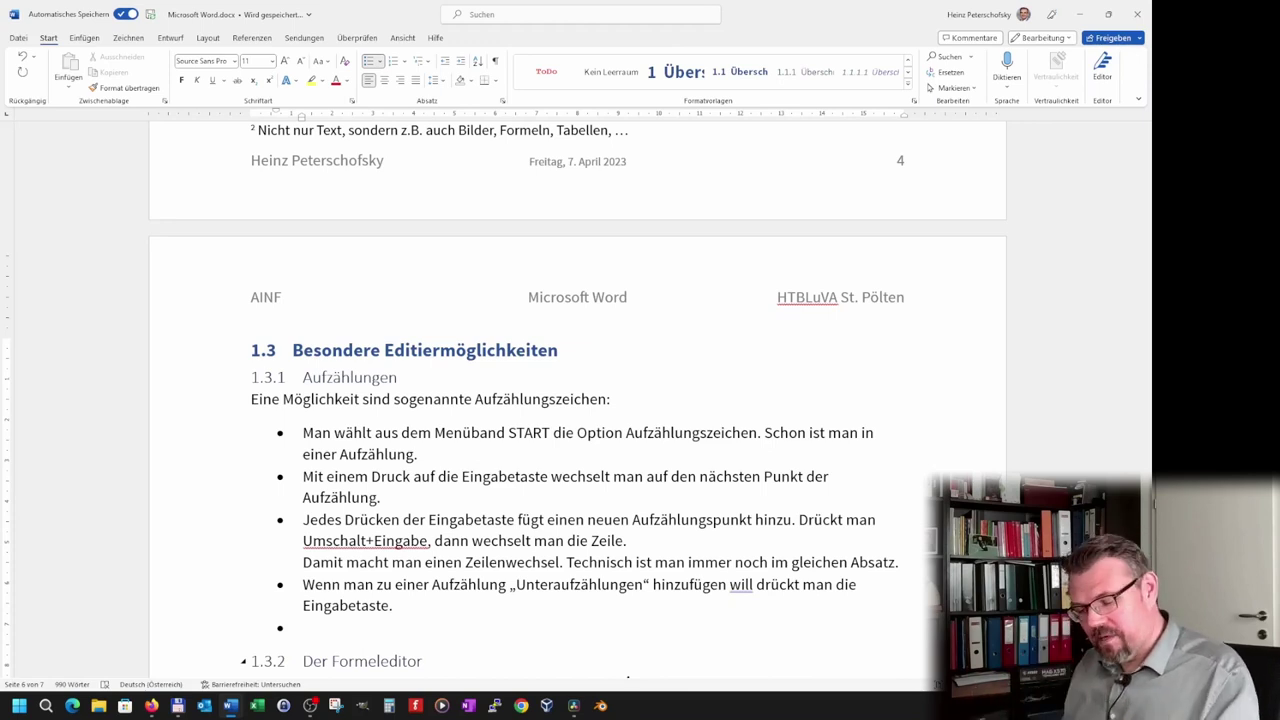
Indent the bullet and type 'Mit einem Druck auf die Tabulator-Taste wechselt man auf die nächste Ebene…'
key(Tab)
text(it e)
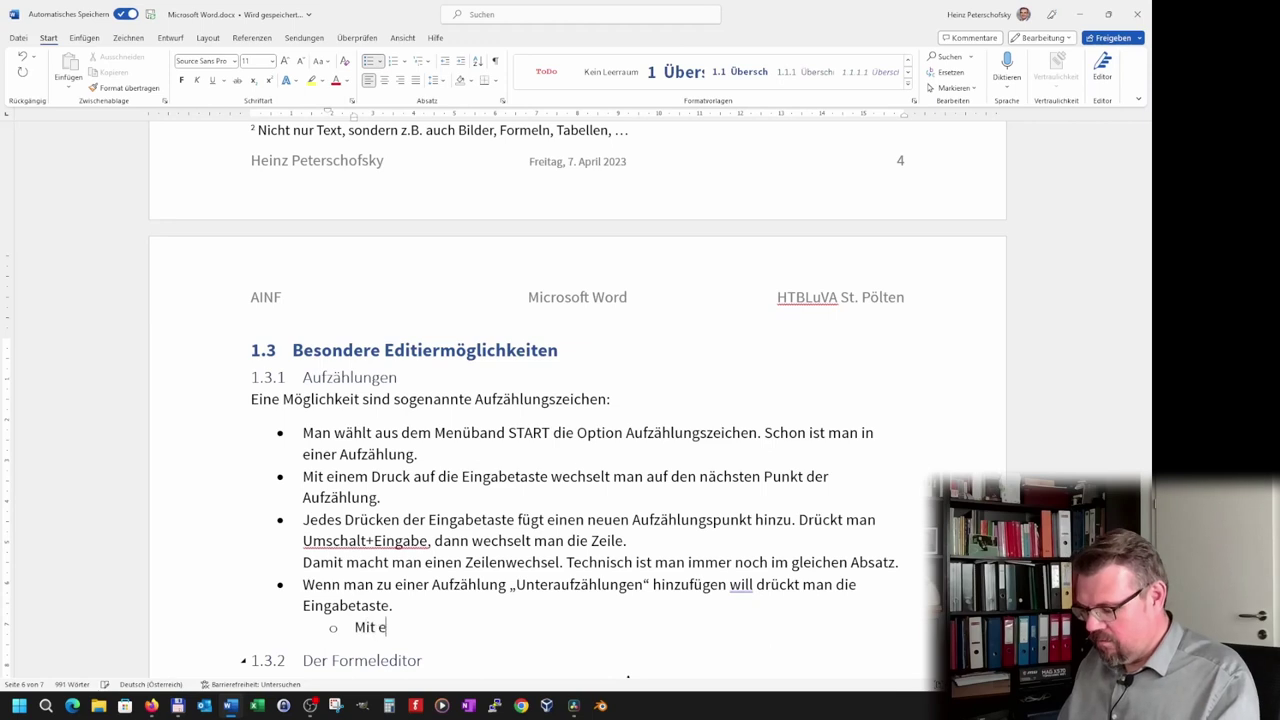
text(inem Druck auf)
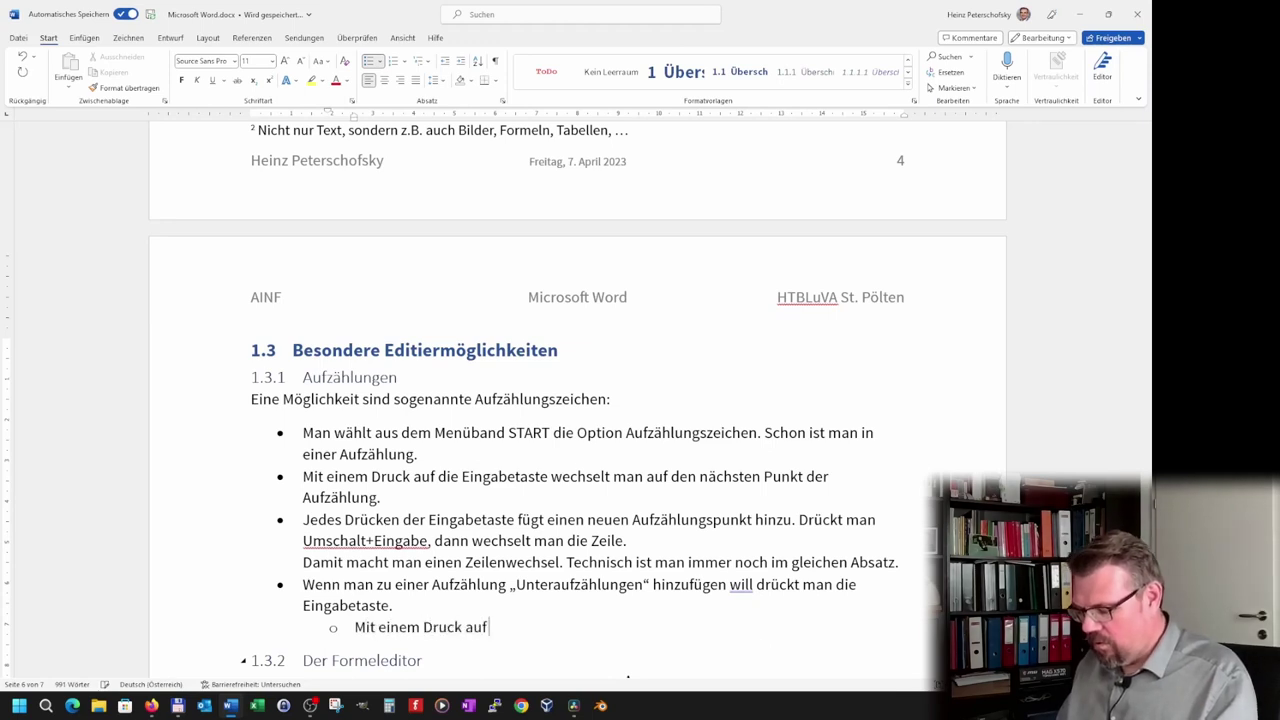
text( die Tabulator)
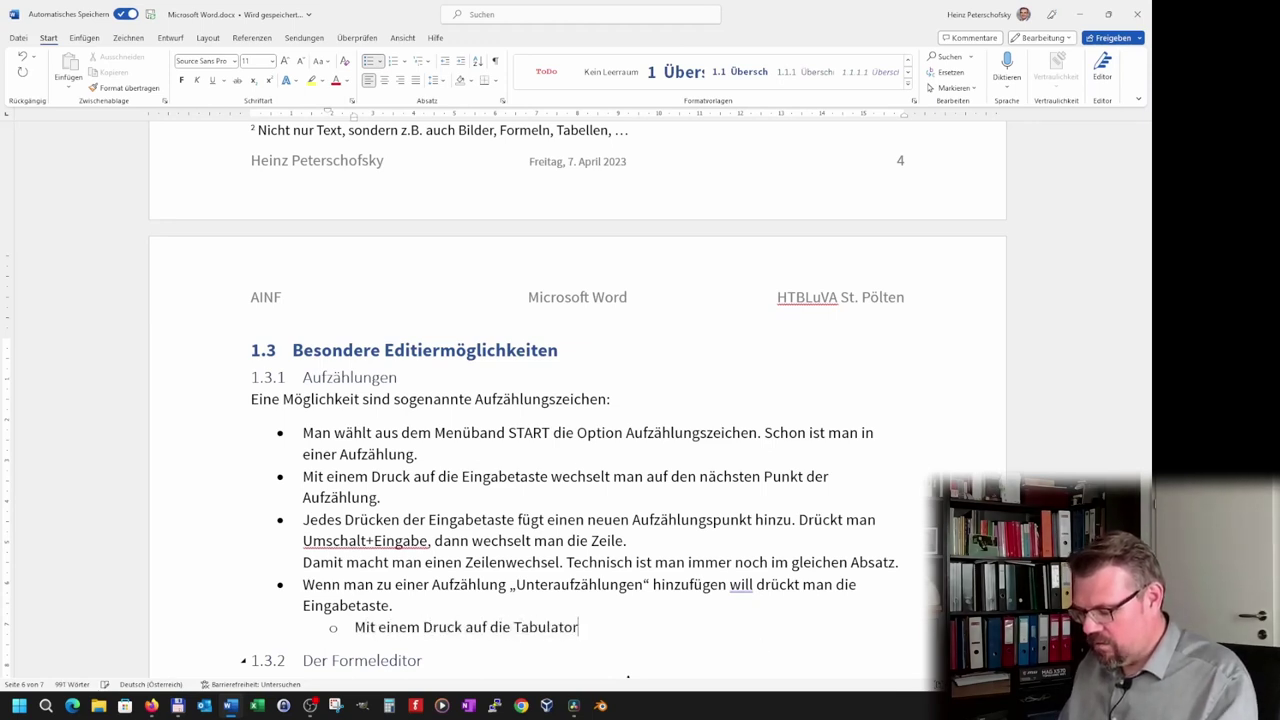
text(-Taste wech)
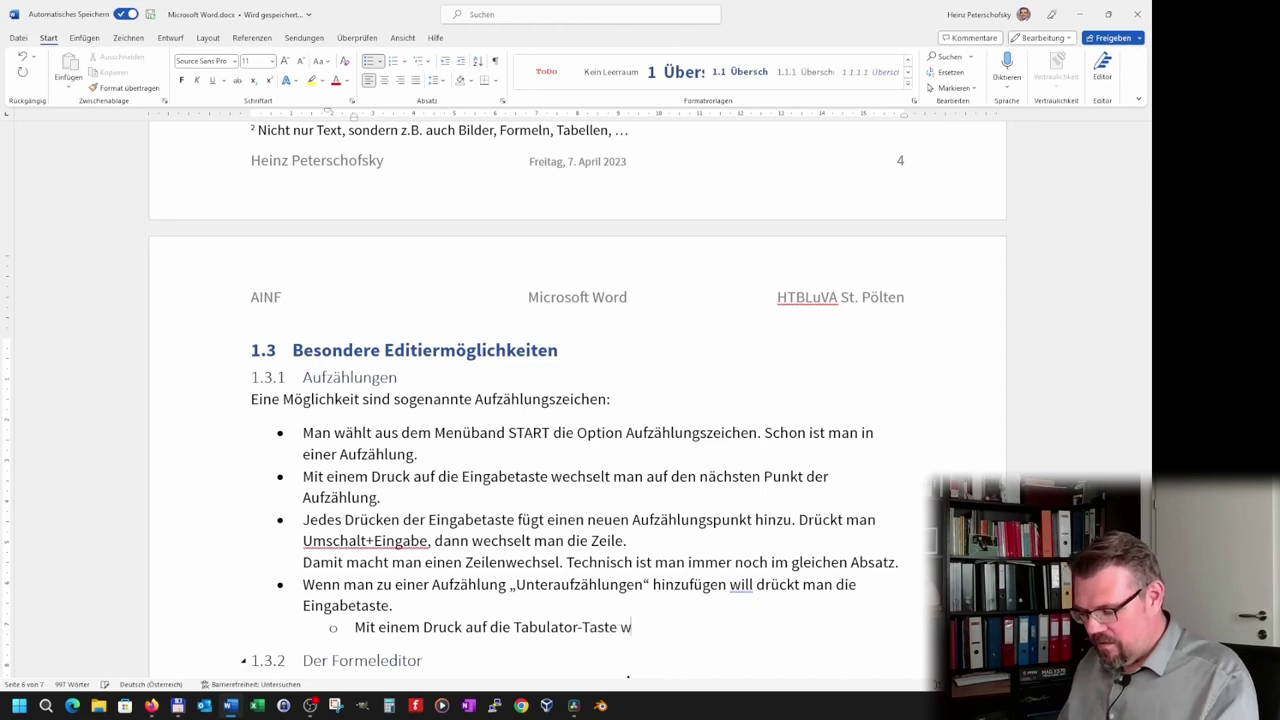
text(slt man auf )
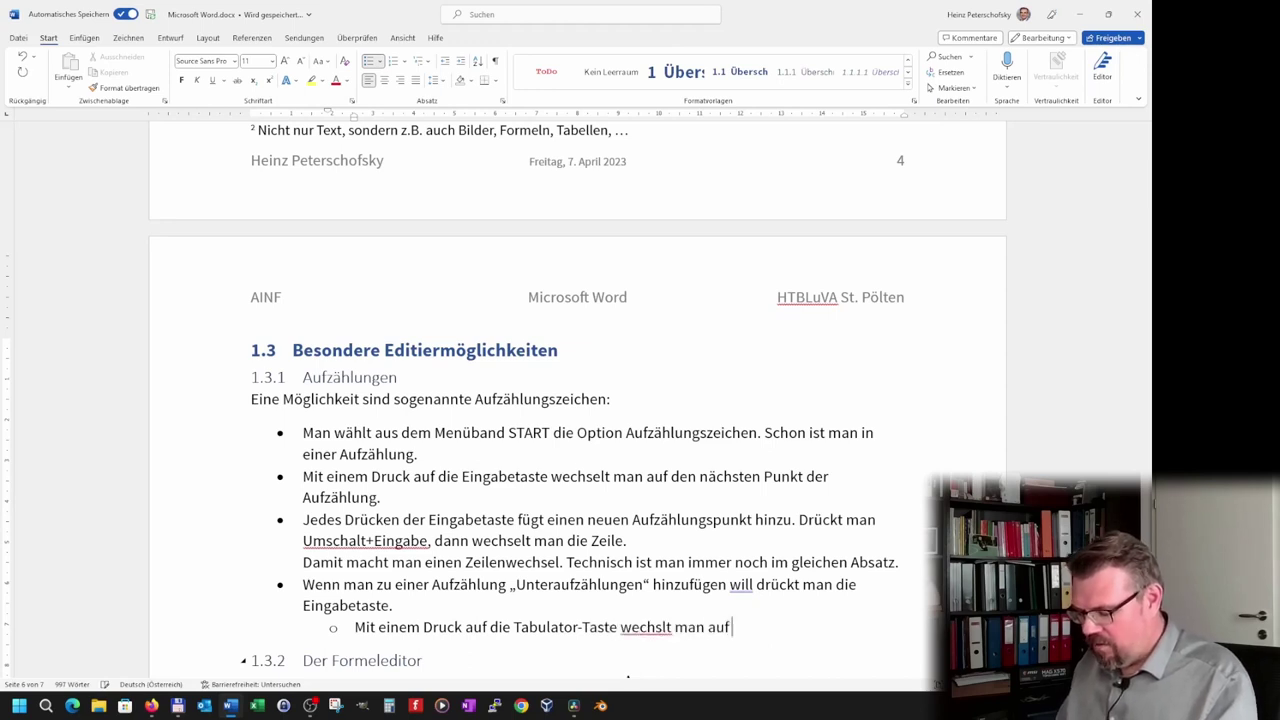
text(die nächste Eb)
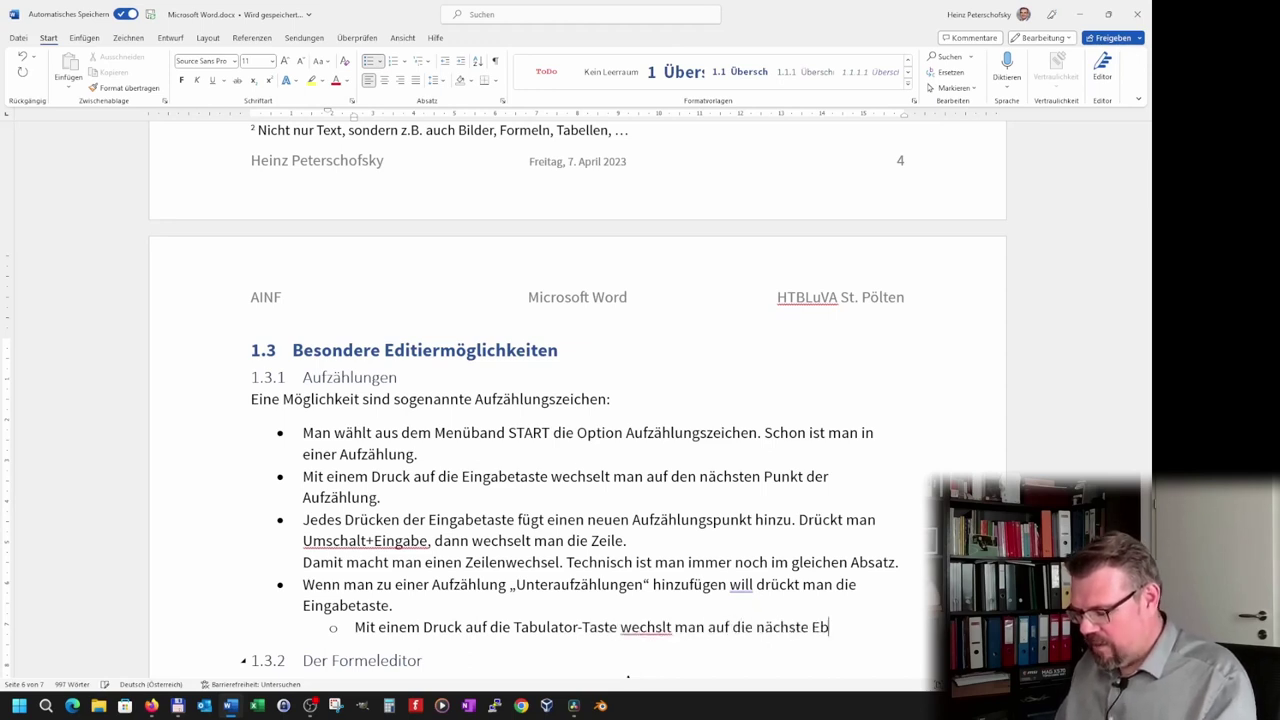
text(ene der Au)
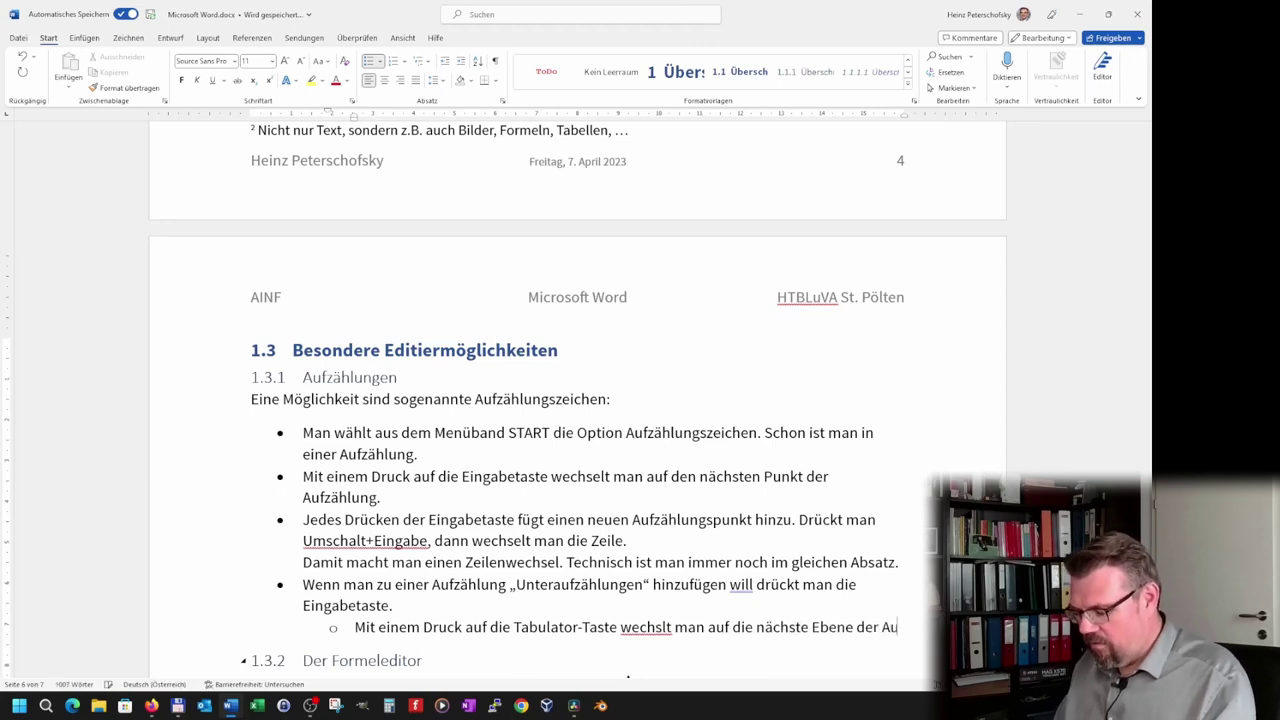
text(fzählougen)
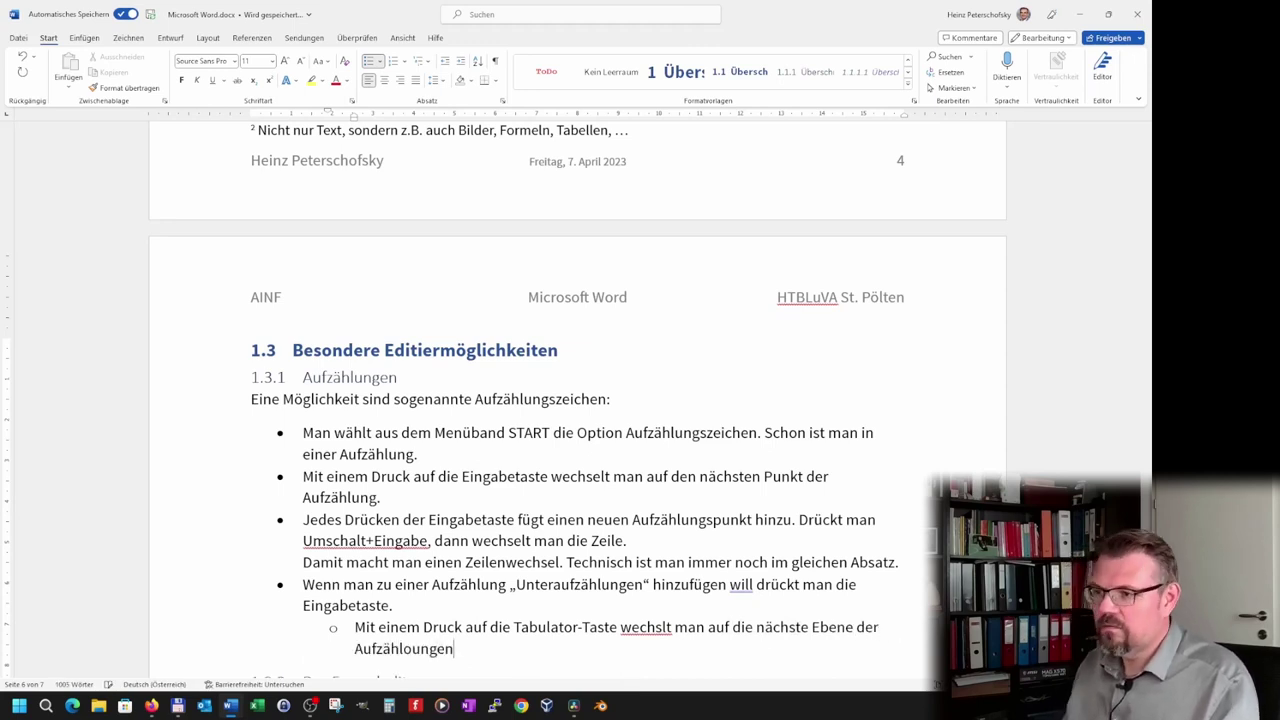
key(BackSpace)
key(BackSpace)
key(BackSpace)
key(BackSpace)
key(BackSpace)
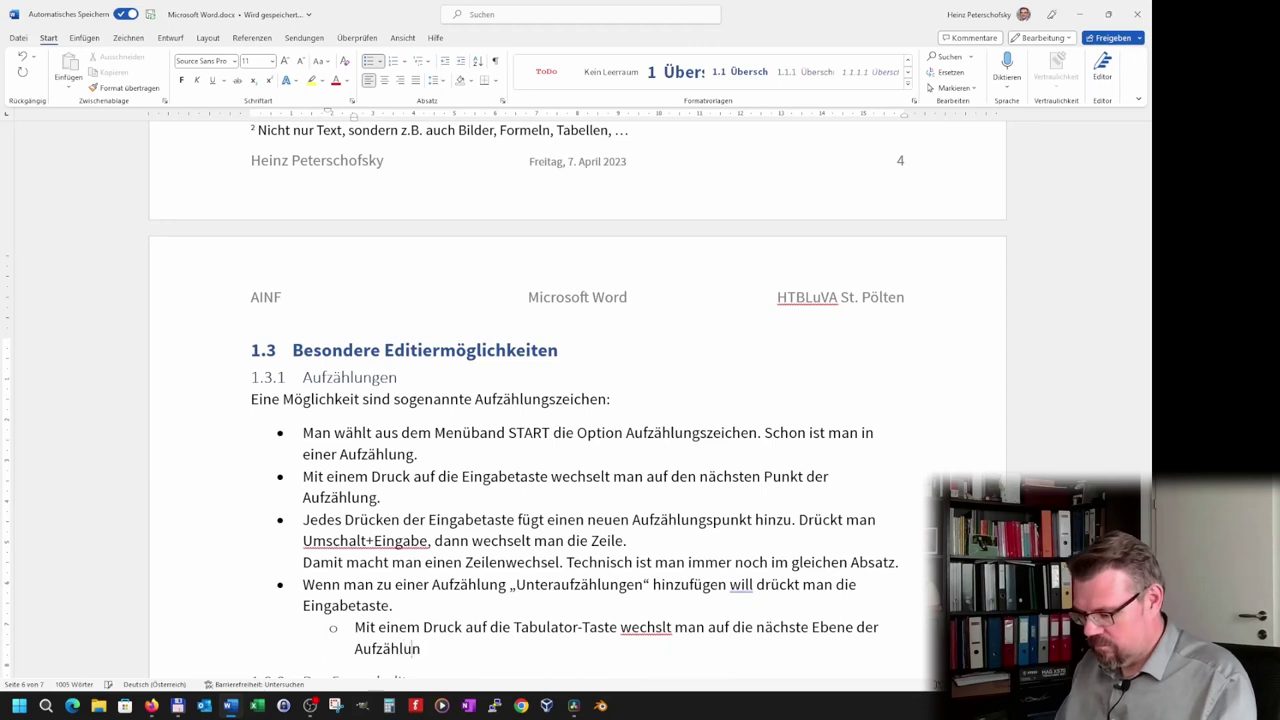
text(gen.)
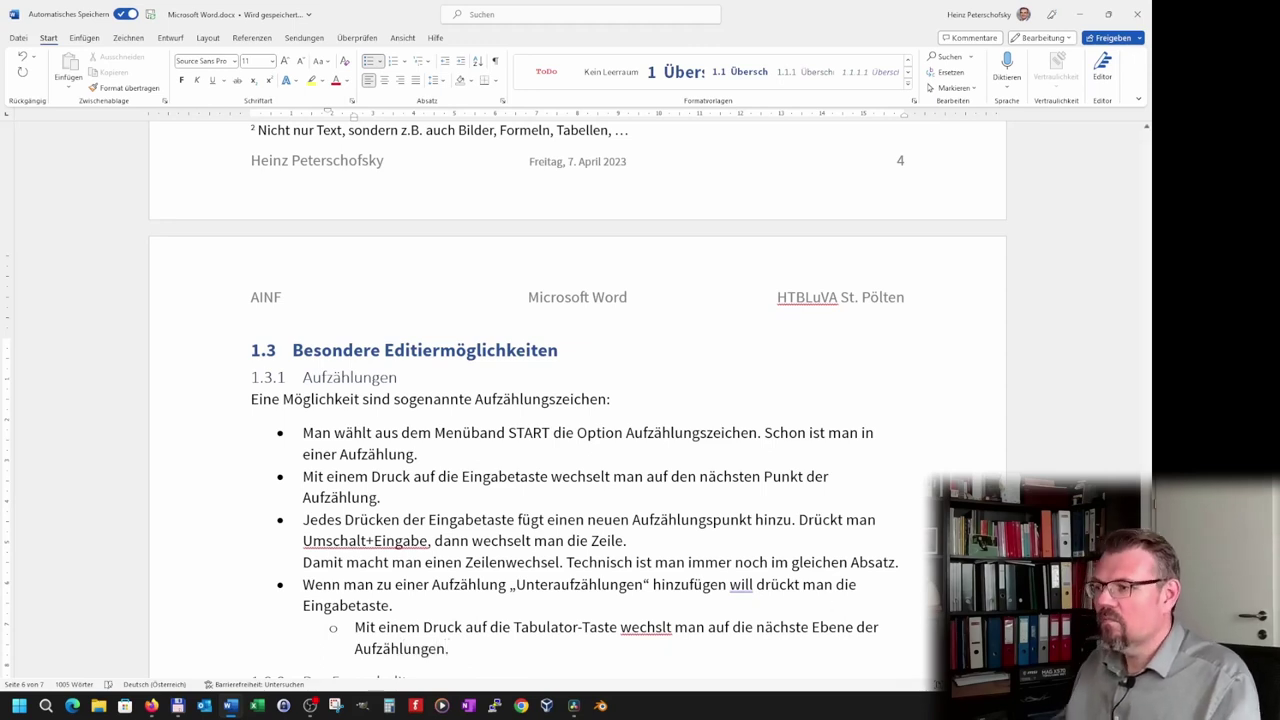
right_click(646, 628)
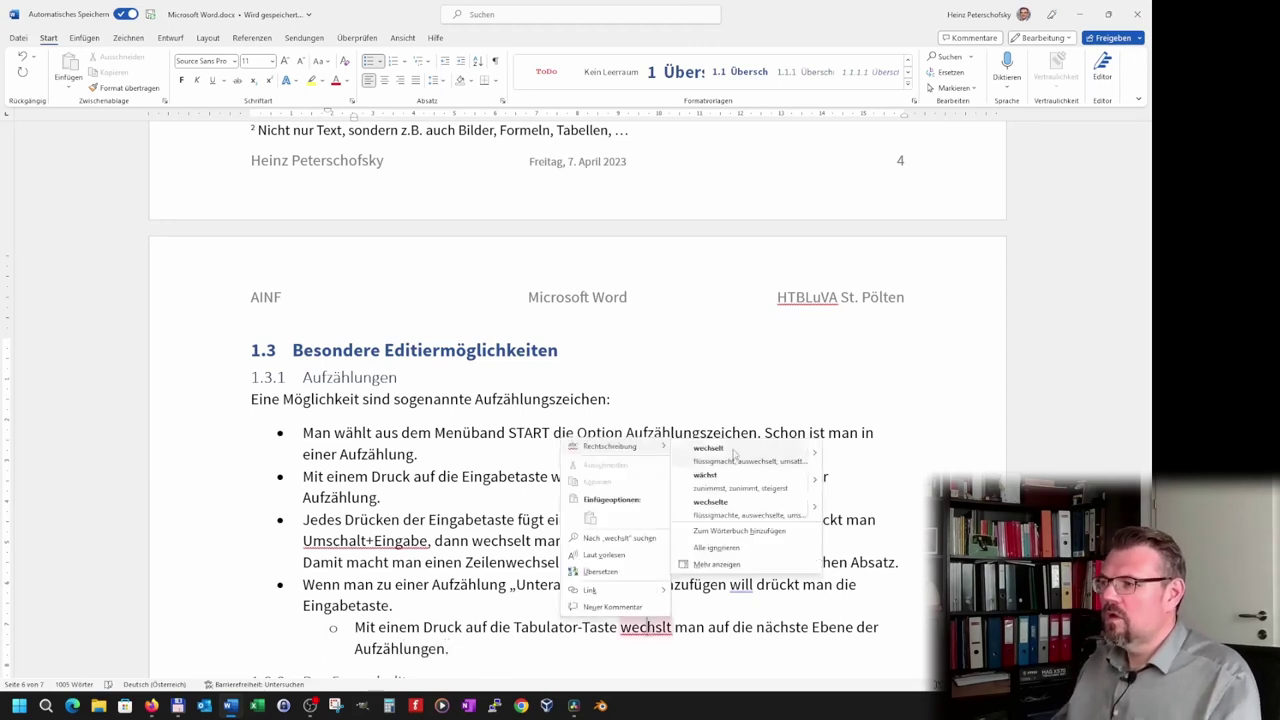
click(734, 455)
scroll(480, 640, down, 2)
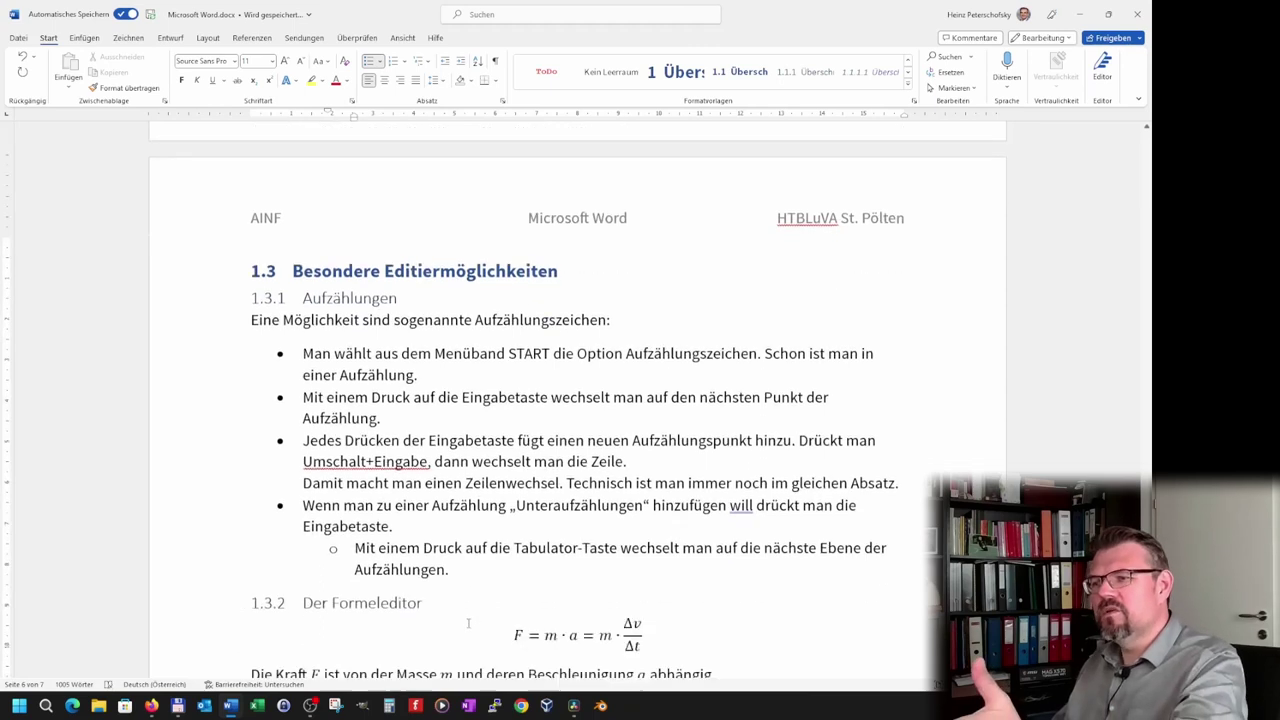
scroll(470, 620, down, 3)
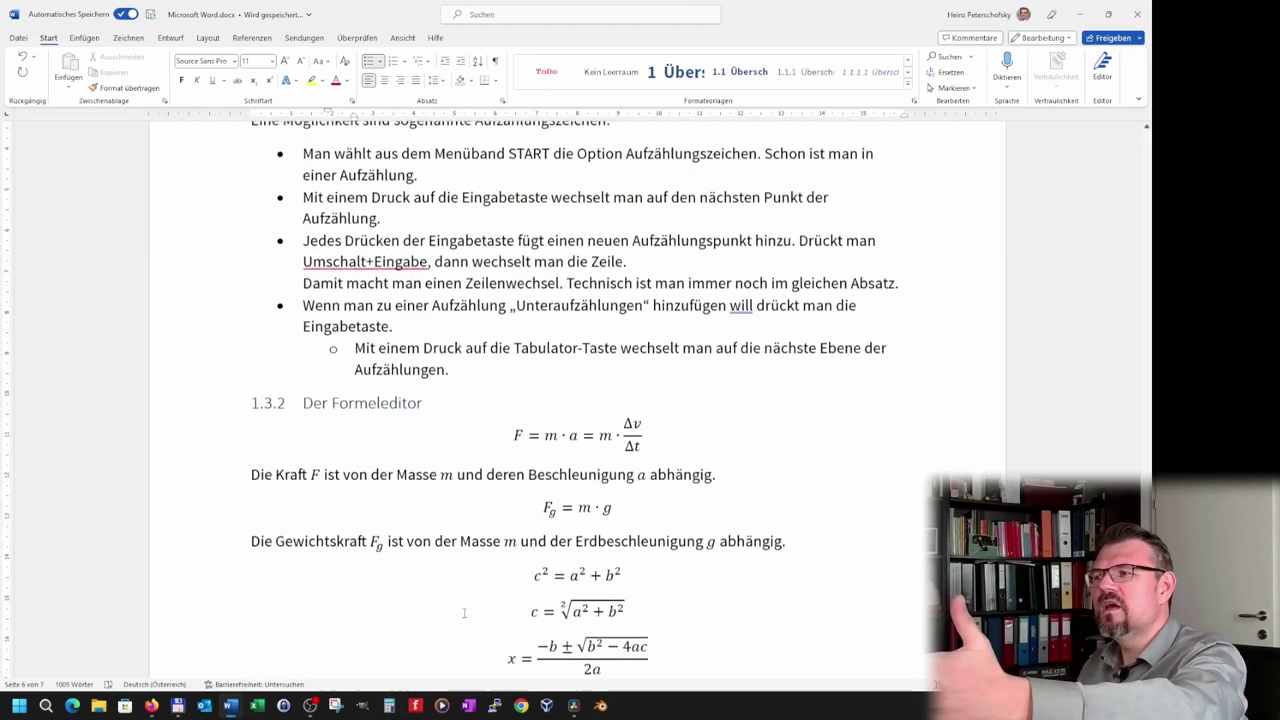
scroll(464, 614, down, 3)
scroll(464, 612, up, 1)
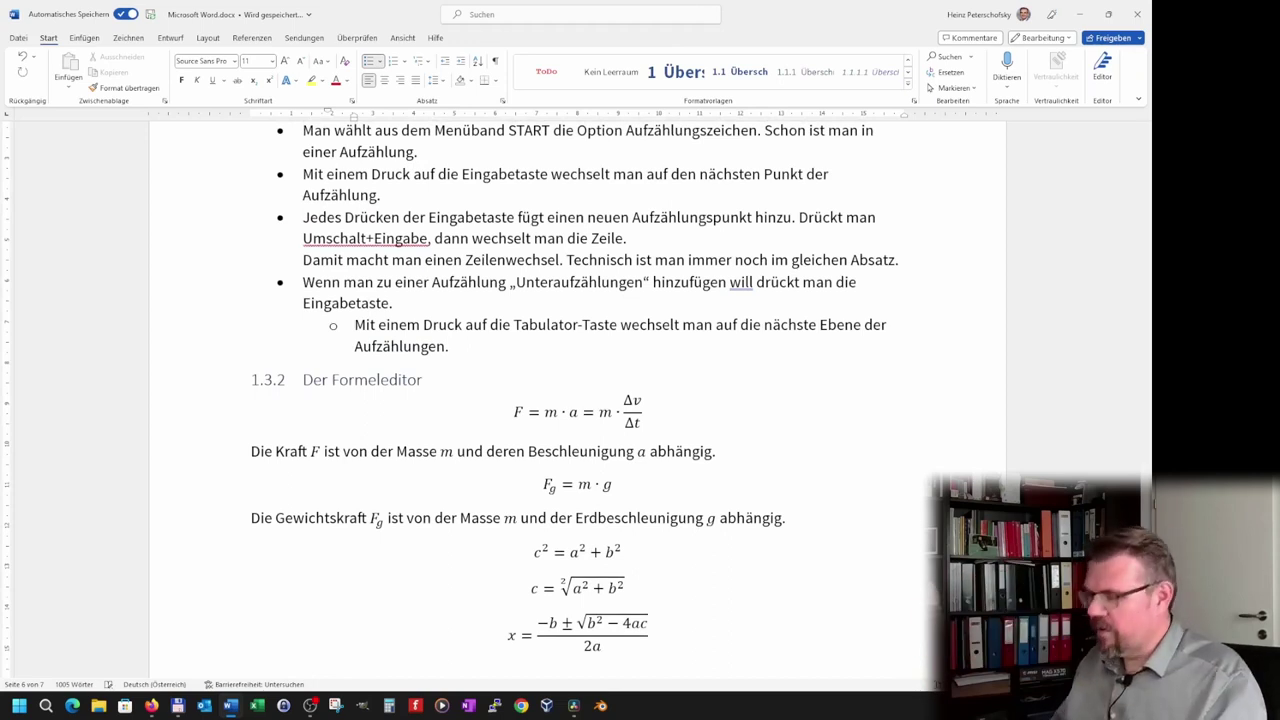
Add the sub-bullet 'Dann funktioniert die Eingabetaste in dieser Ebene.' and begin another one
key(Return)
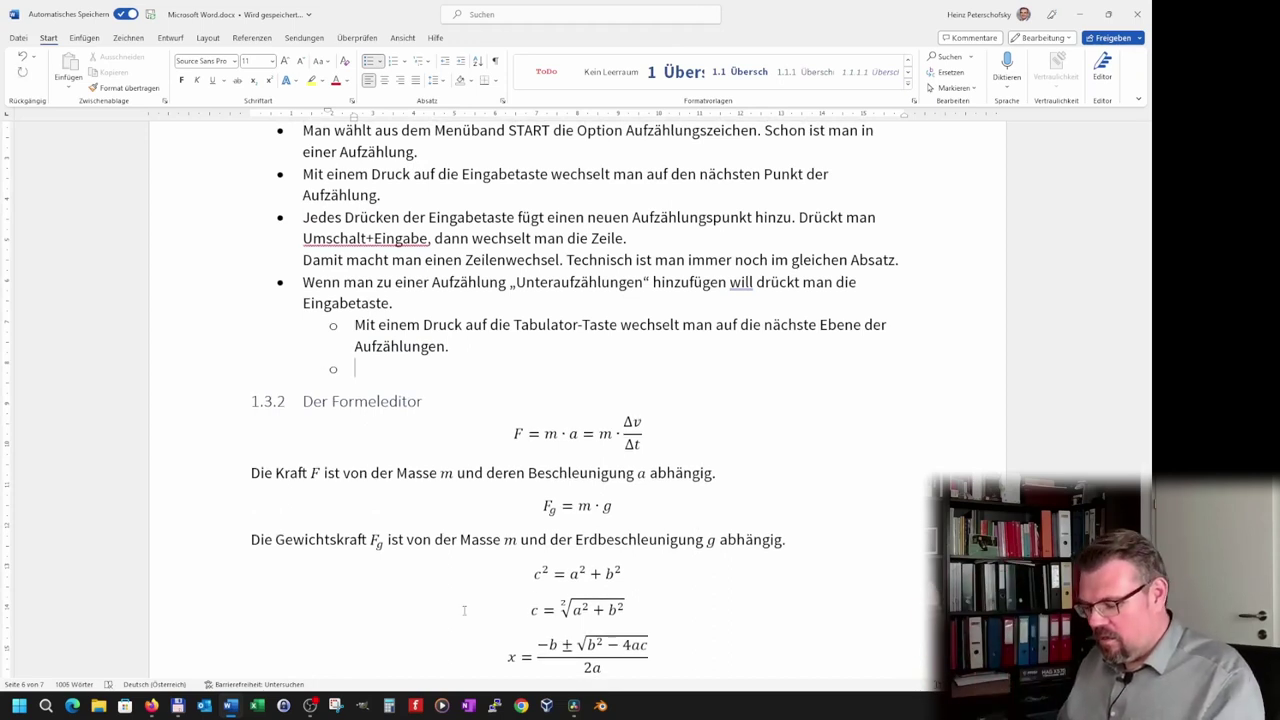
text(Dann funktier)
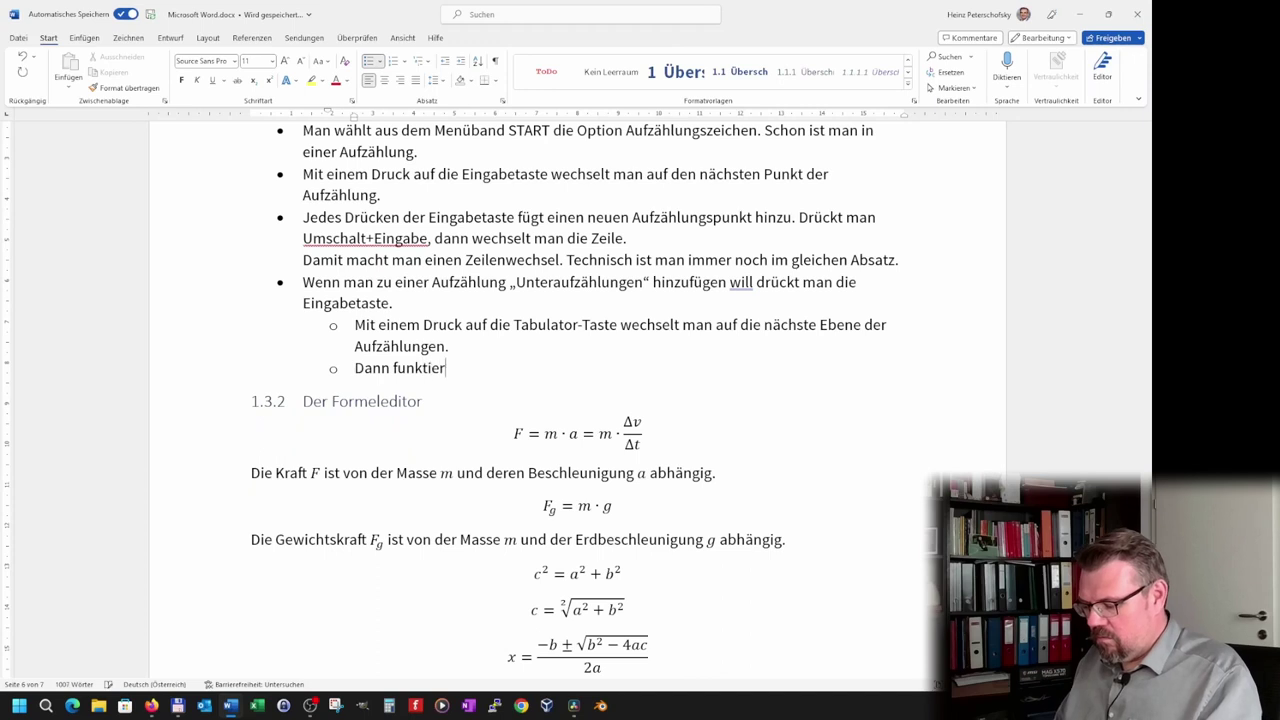
text(t die Eb)
key(BackSpace)
key(BackSpace)
key(BackSpace)
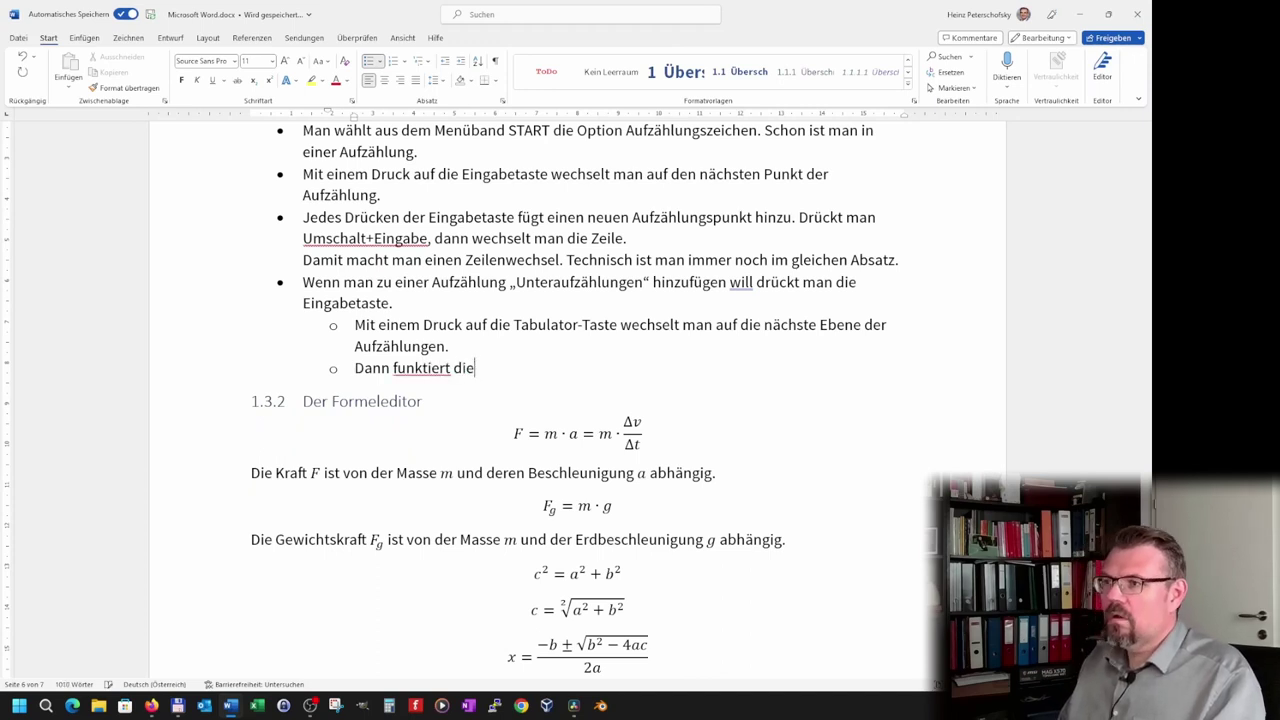
key(BackSpace)
key(BackSpace)
key(BackSpace)
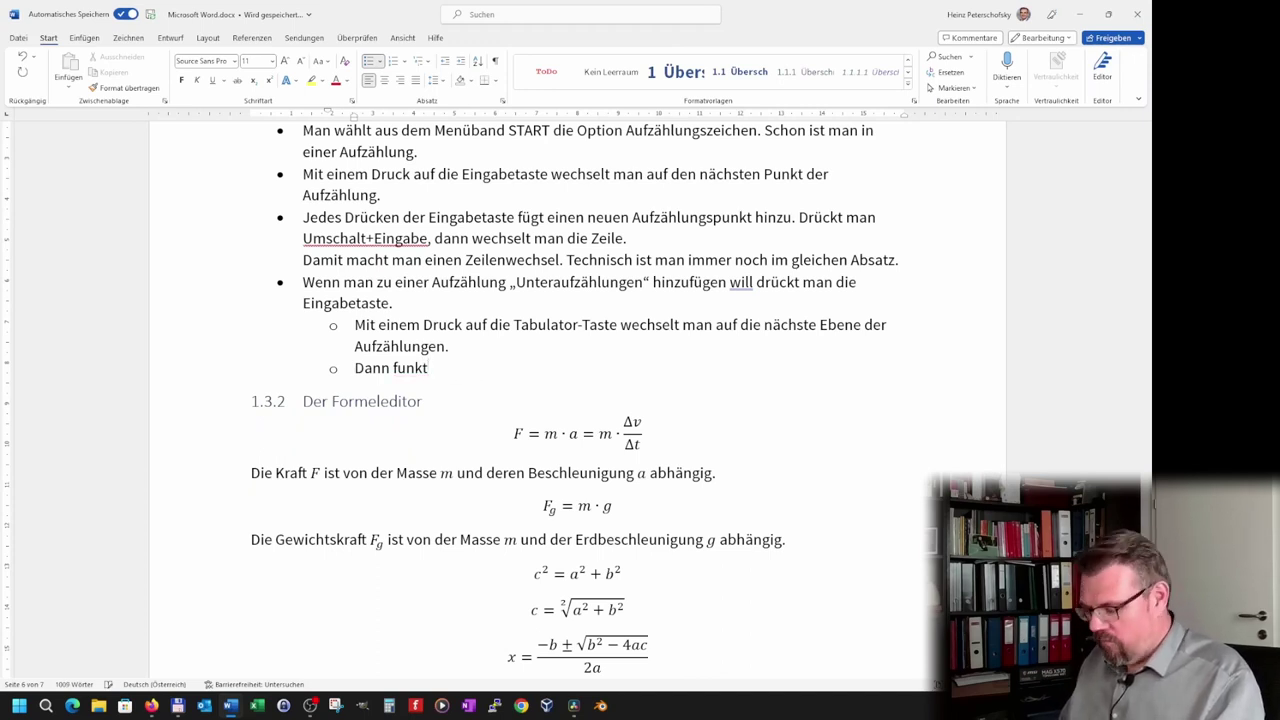
text(ioniert die E)
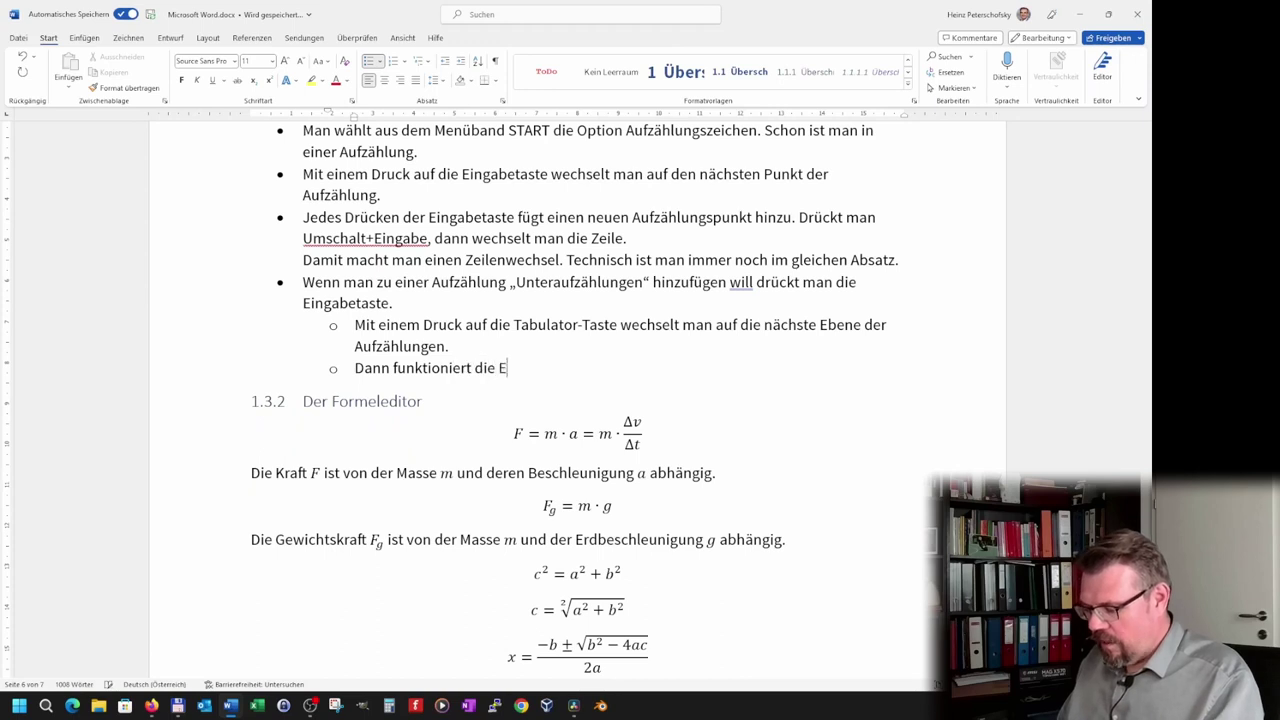
text(ingabetaste wie)
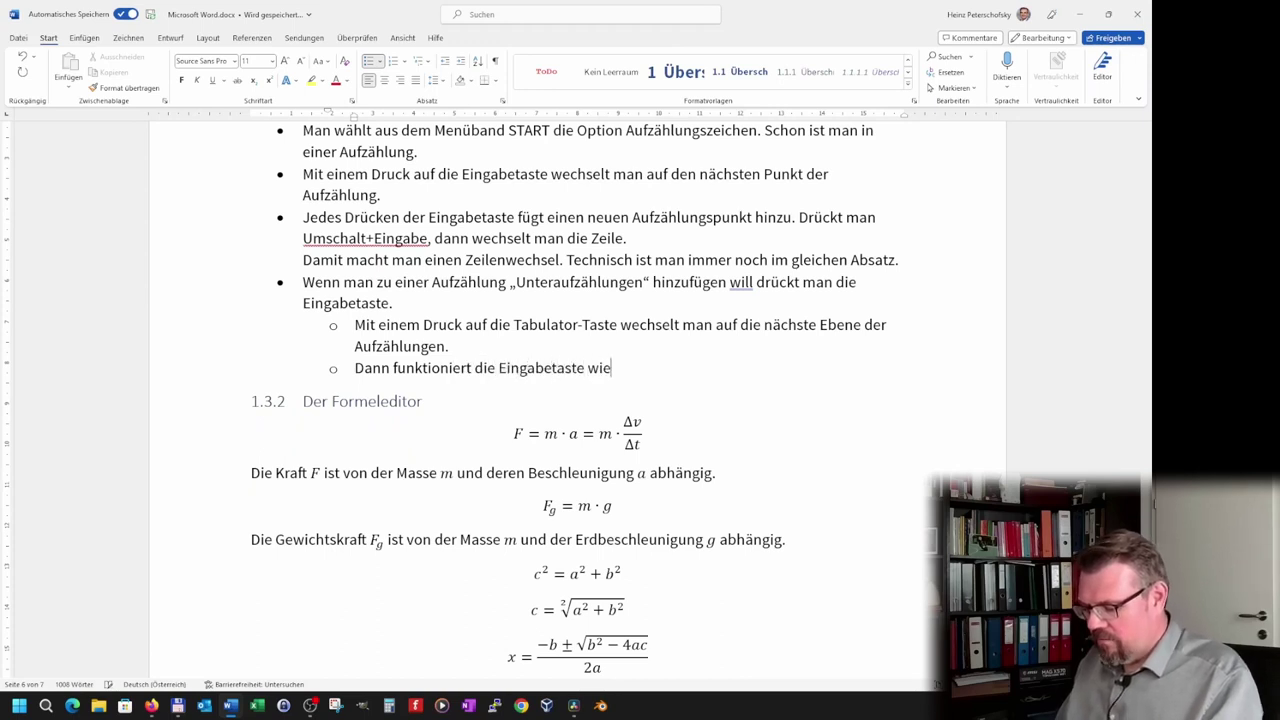
text(der)
key(BackSpace)
key(BackSpace)
key(BackSpace)
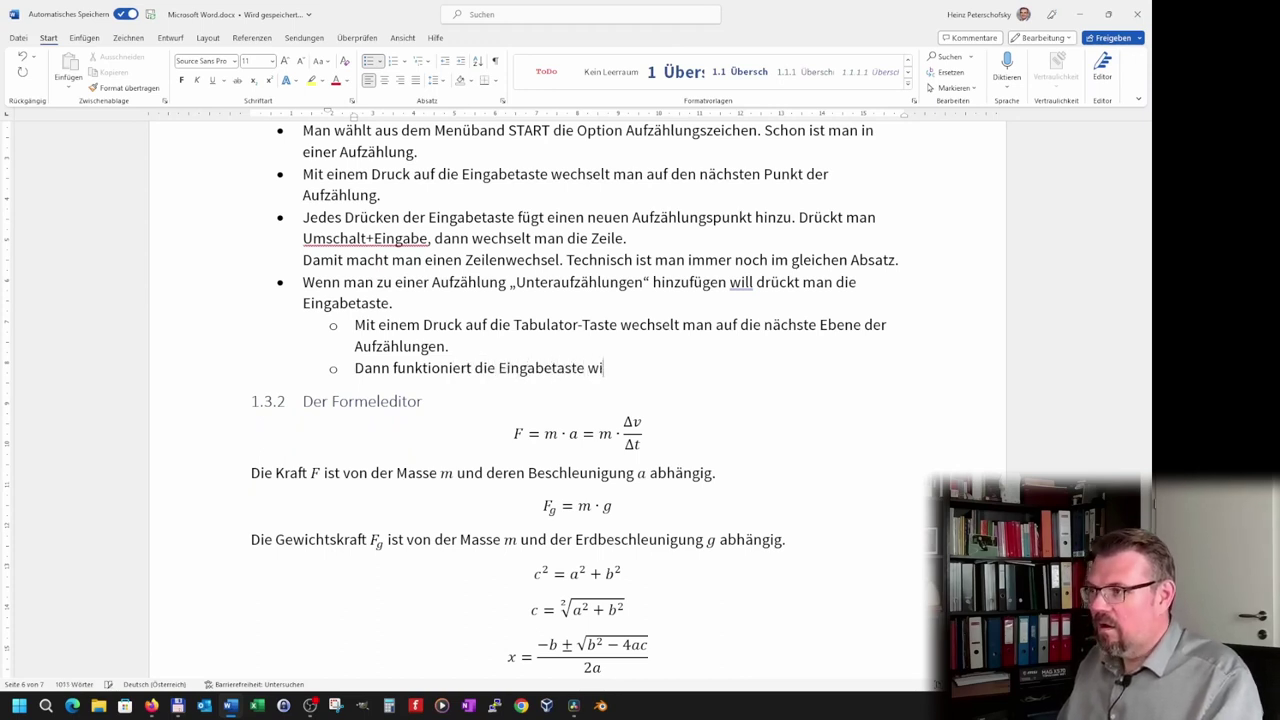
text(in dieser E)
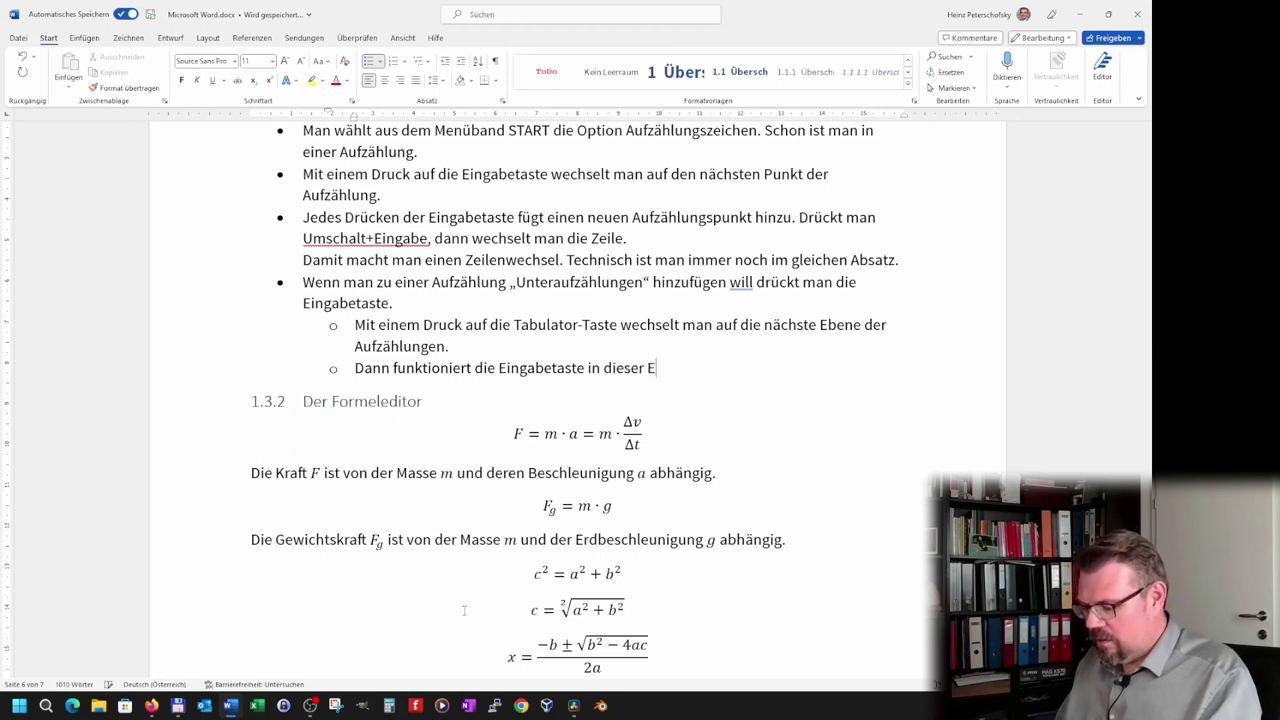
text(bene.)
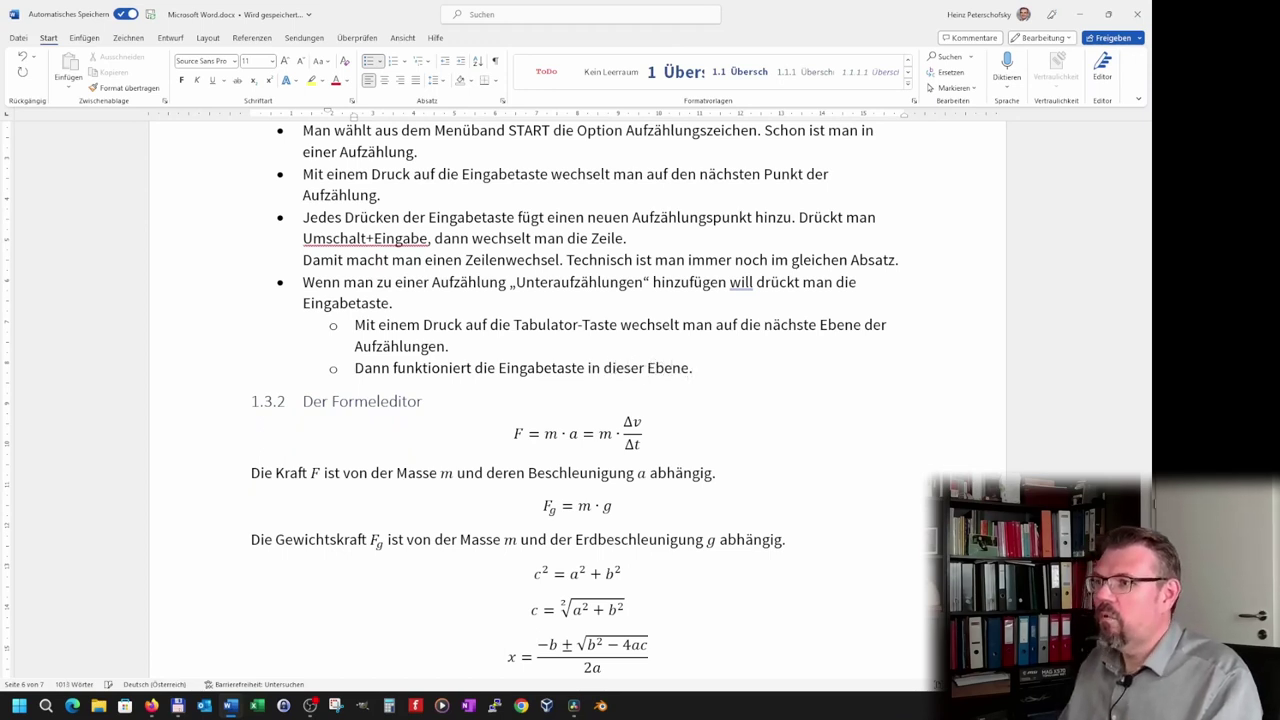
key(Return)
Type the sub-bullet 'Weill man diese Ebene wieder verlassen, dann drückt man abermals die Eingabetaste.', fix verlasssen, and start another sub-bullet
text(We)
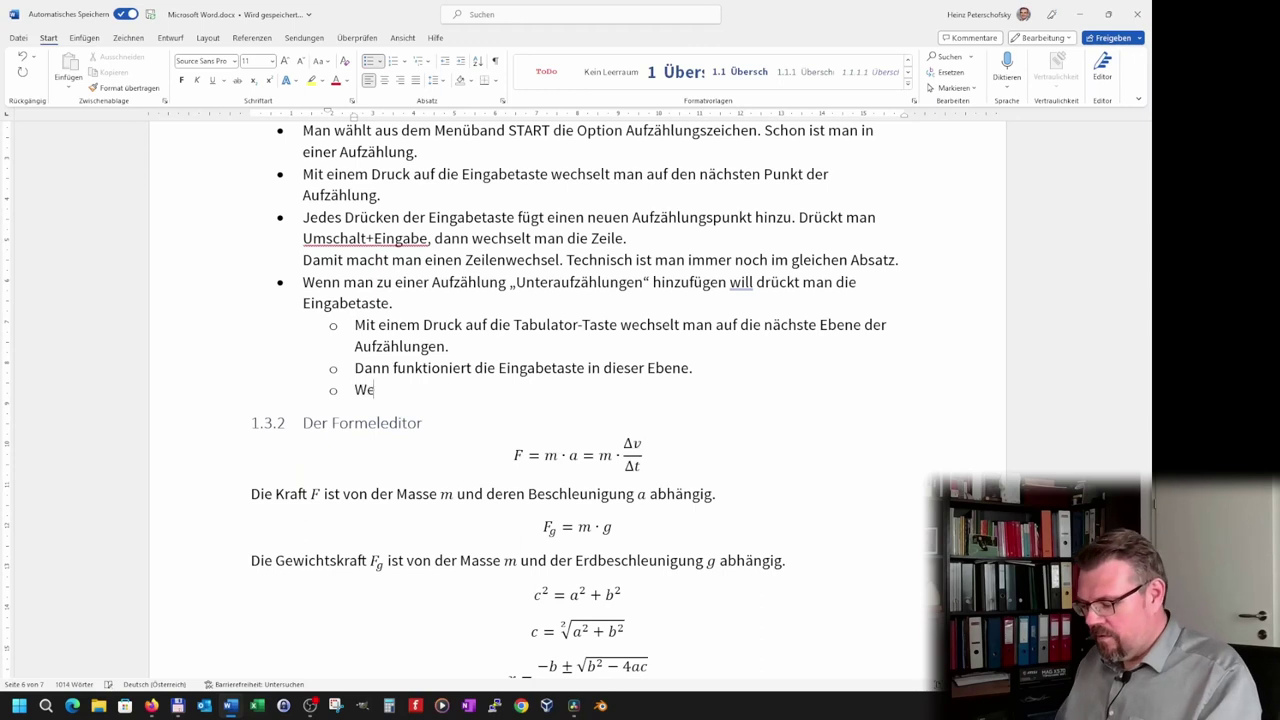
text(ill man diese E)
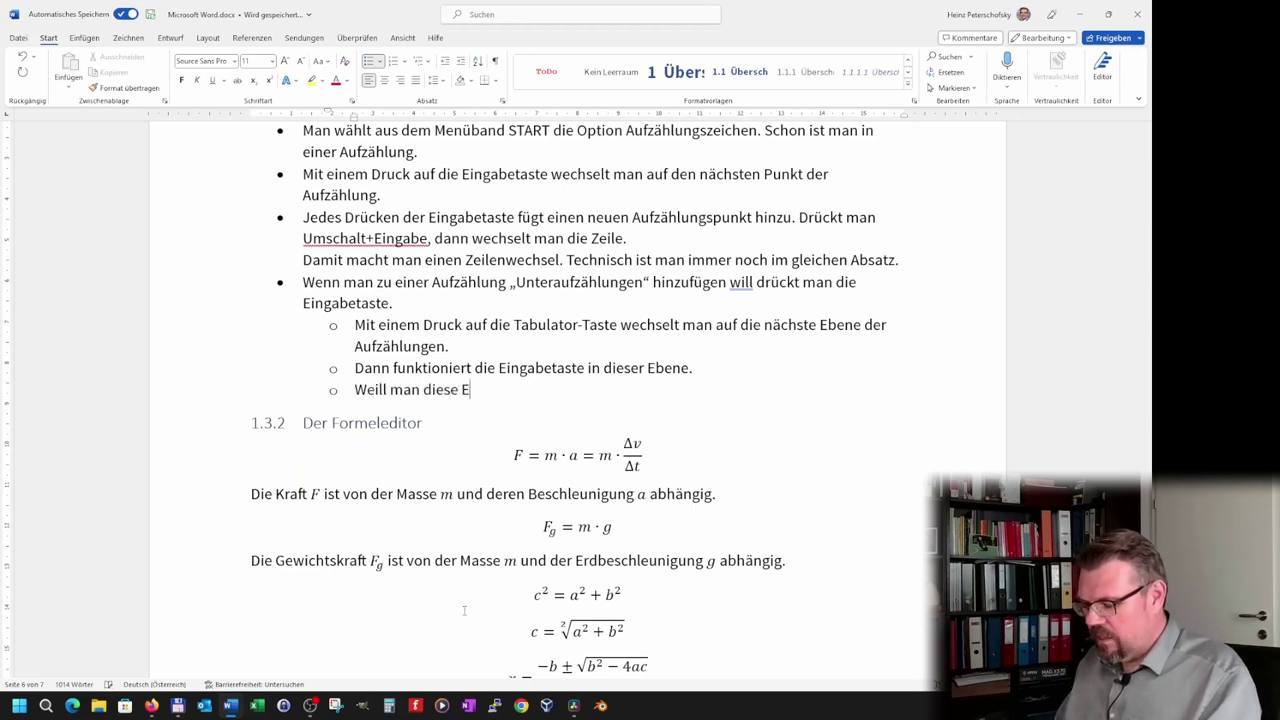
text(bene wieder verla)
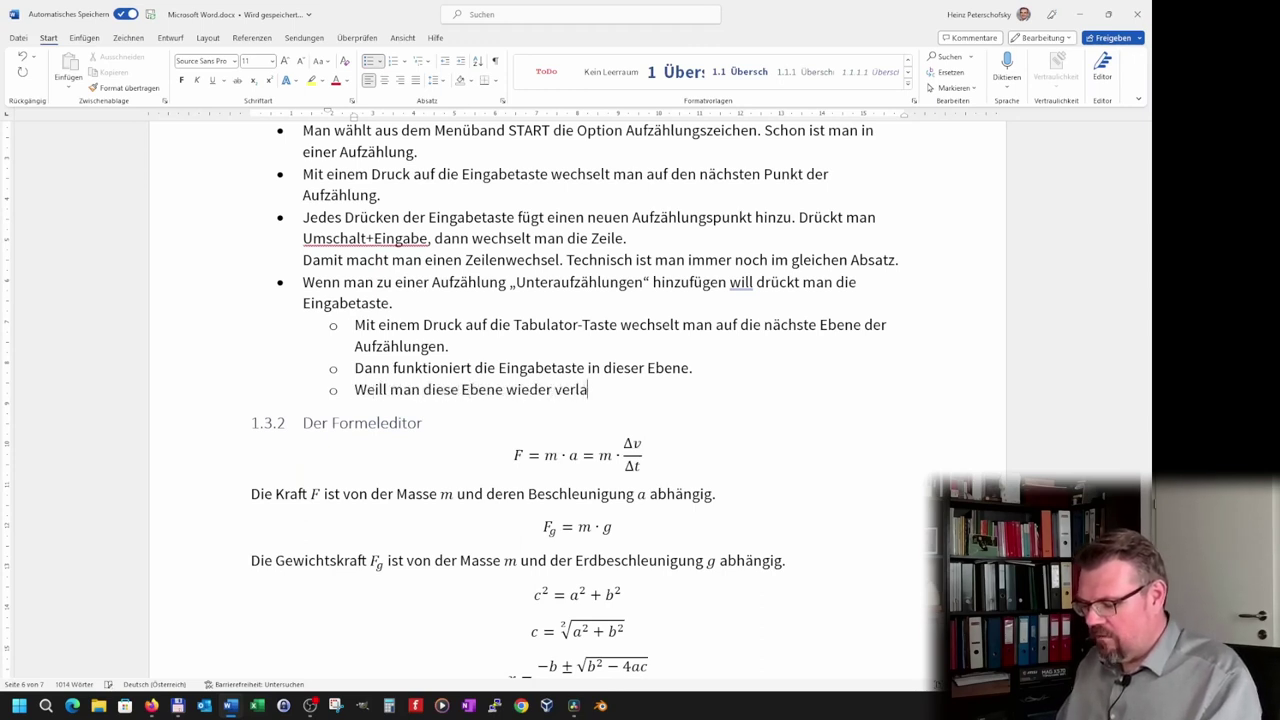
text(sssen, d)
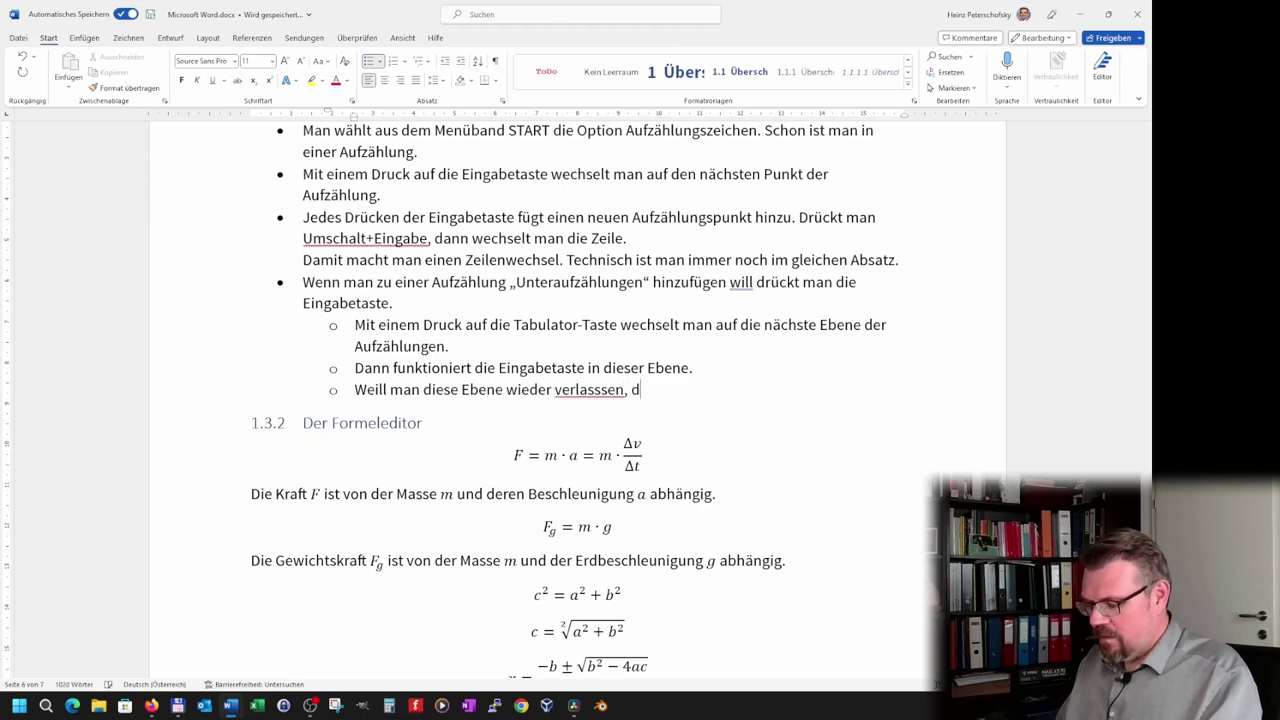
text(ann drückt man abe)
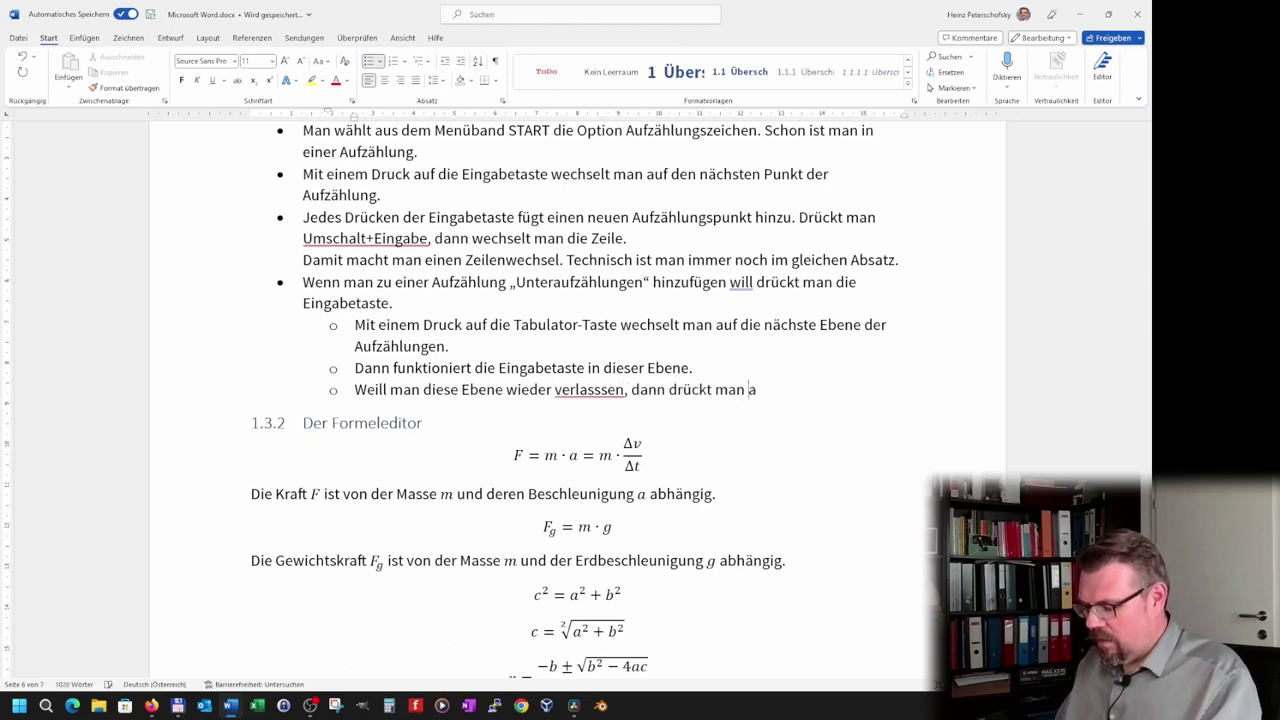
text(rmnal)
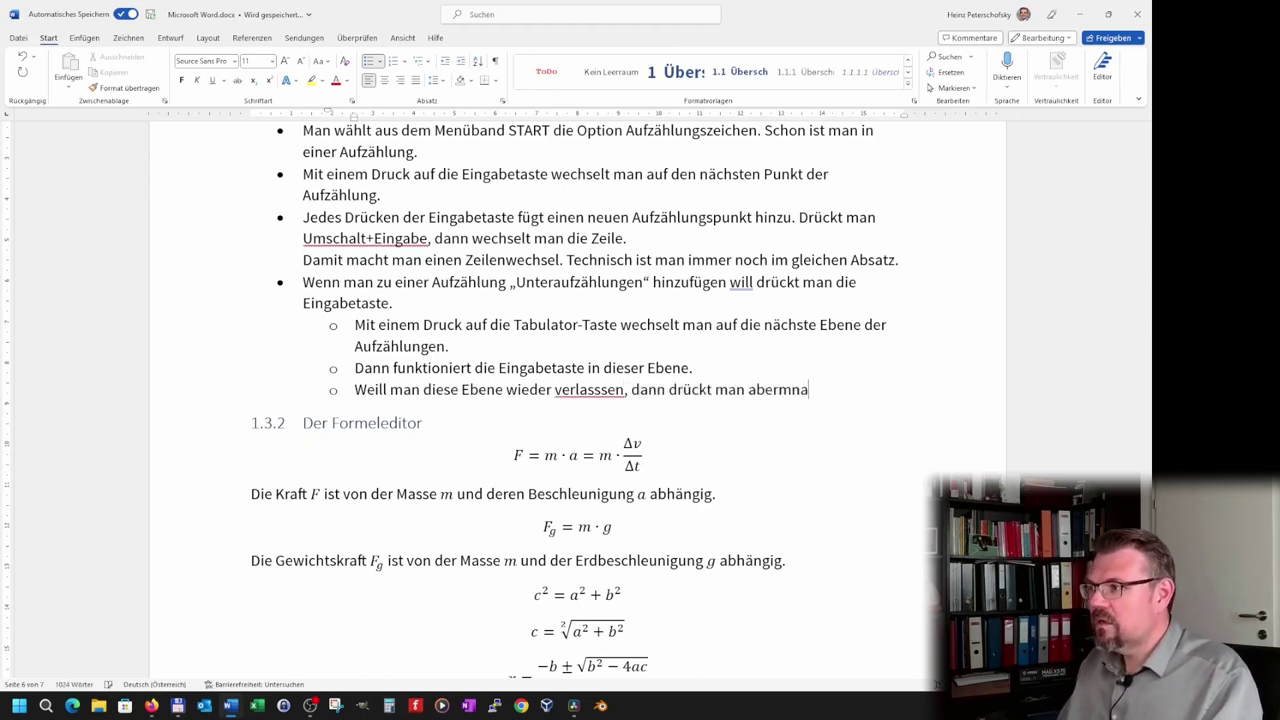
key(BackSpace)
key(BackSpace)
text(s die)
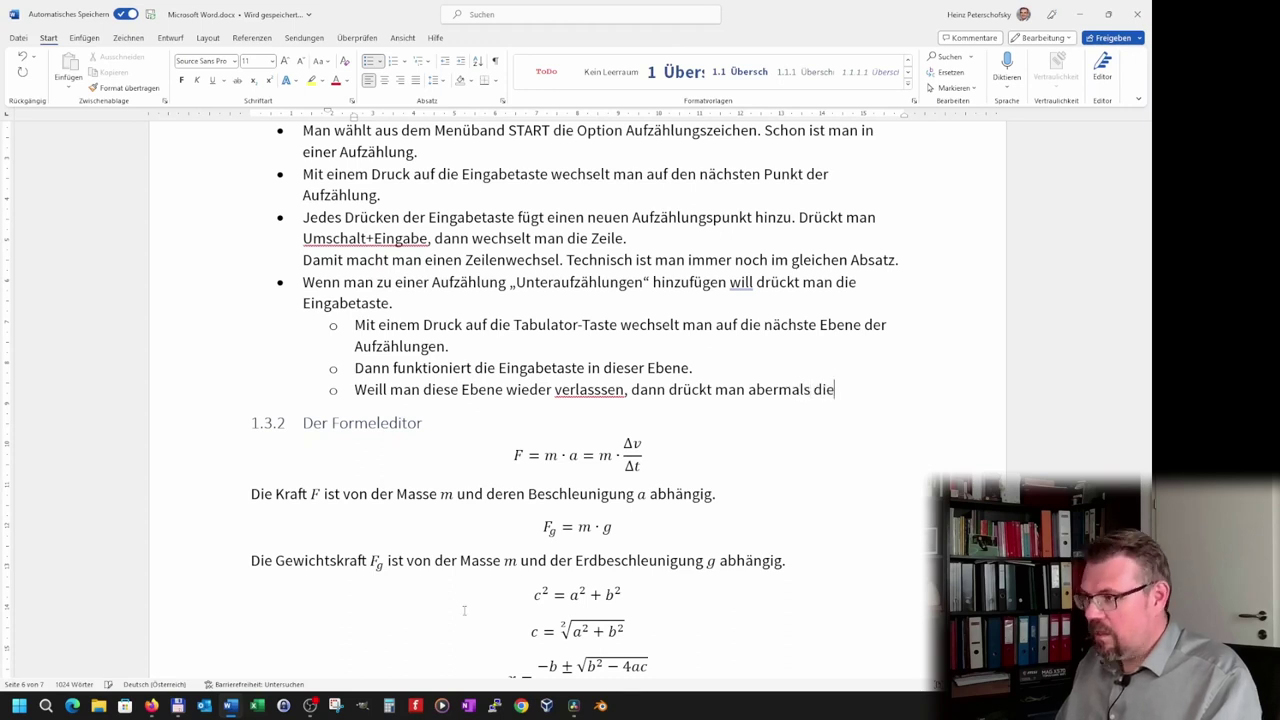
text( Eingabeta)
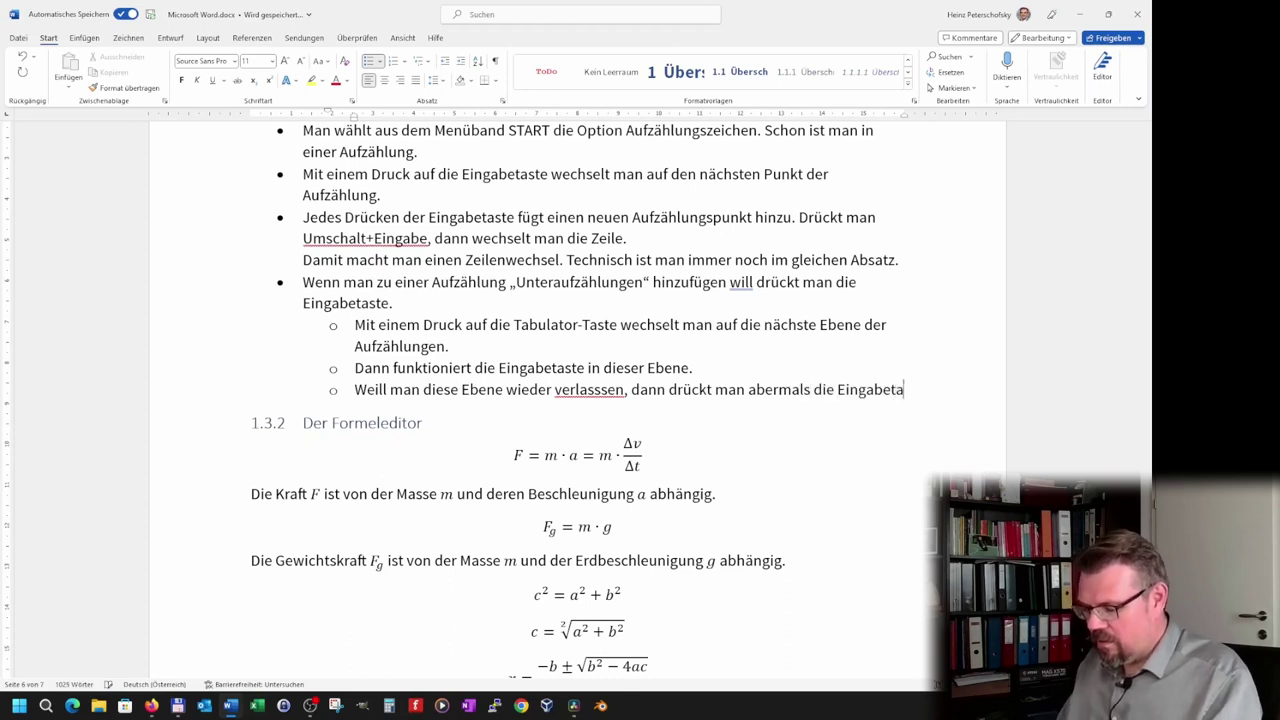
text(ste)
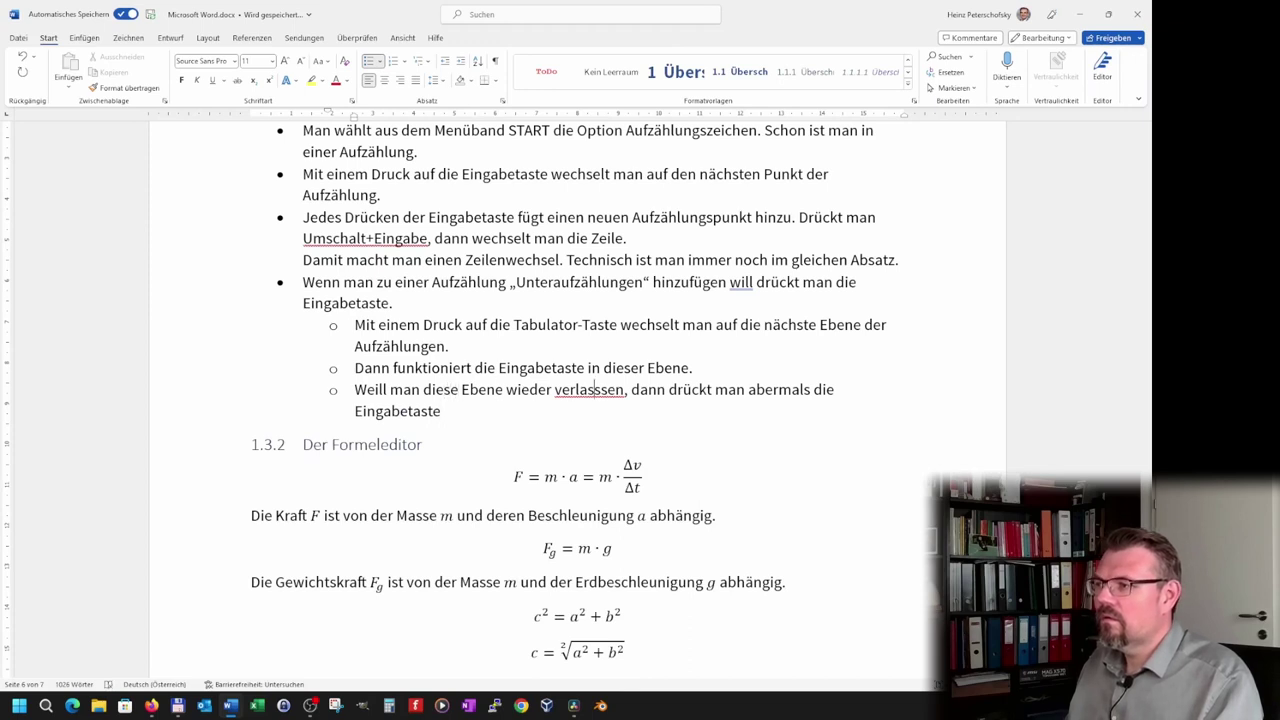
key(Delete)
text(.)
key(Return)
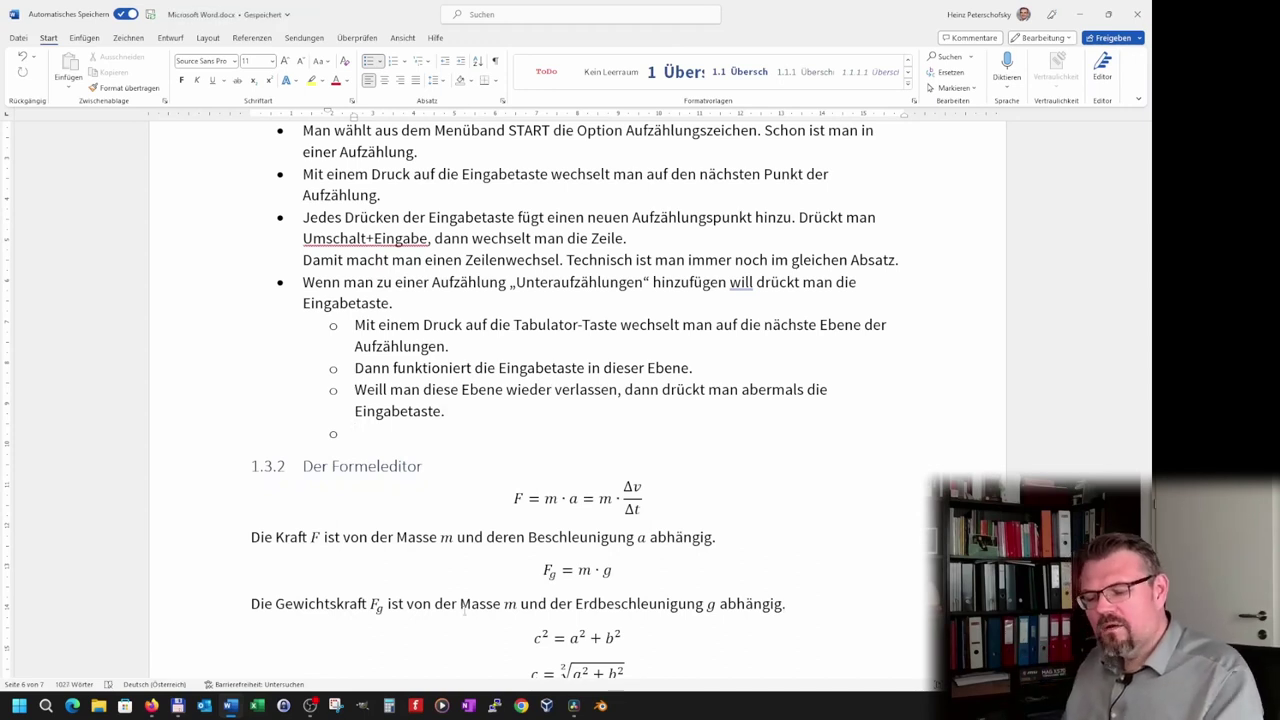
Promote to a main bullet reading 'Mit Umschalt+Tab wechslt man wieder eine Ebene höher. Die Tab-Taste wird also zum Wechseln zwischen den Ebenen verwednet.'
key(Return)
text(Mit U)
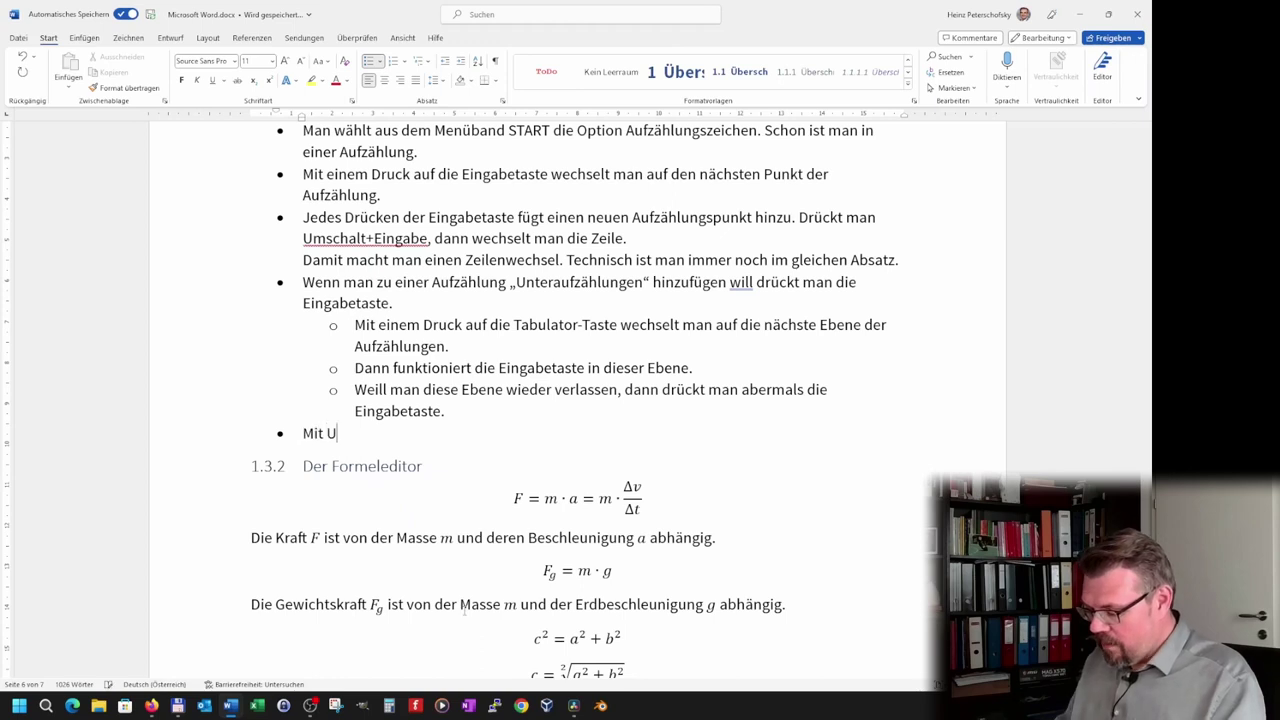
text(mschalt+)
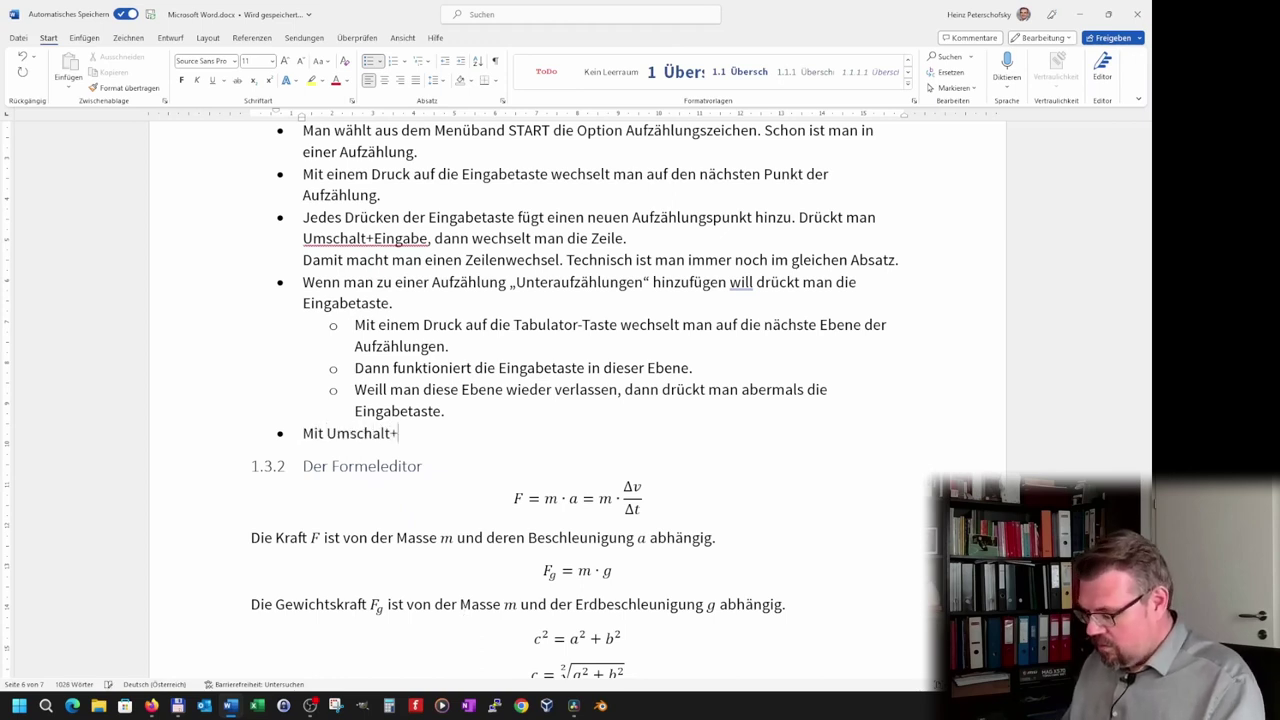
text(Tab we)
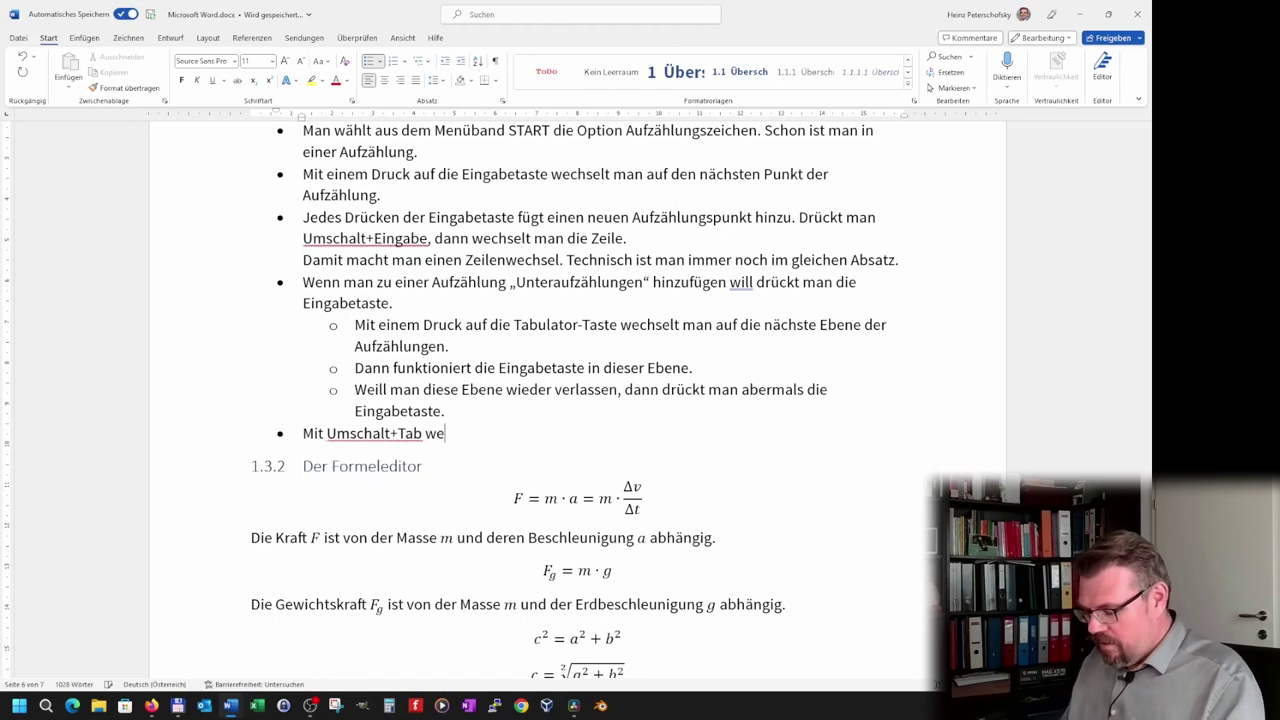
text(chslt man wieder)
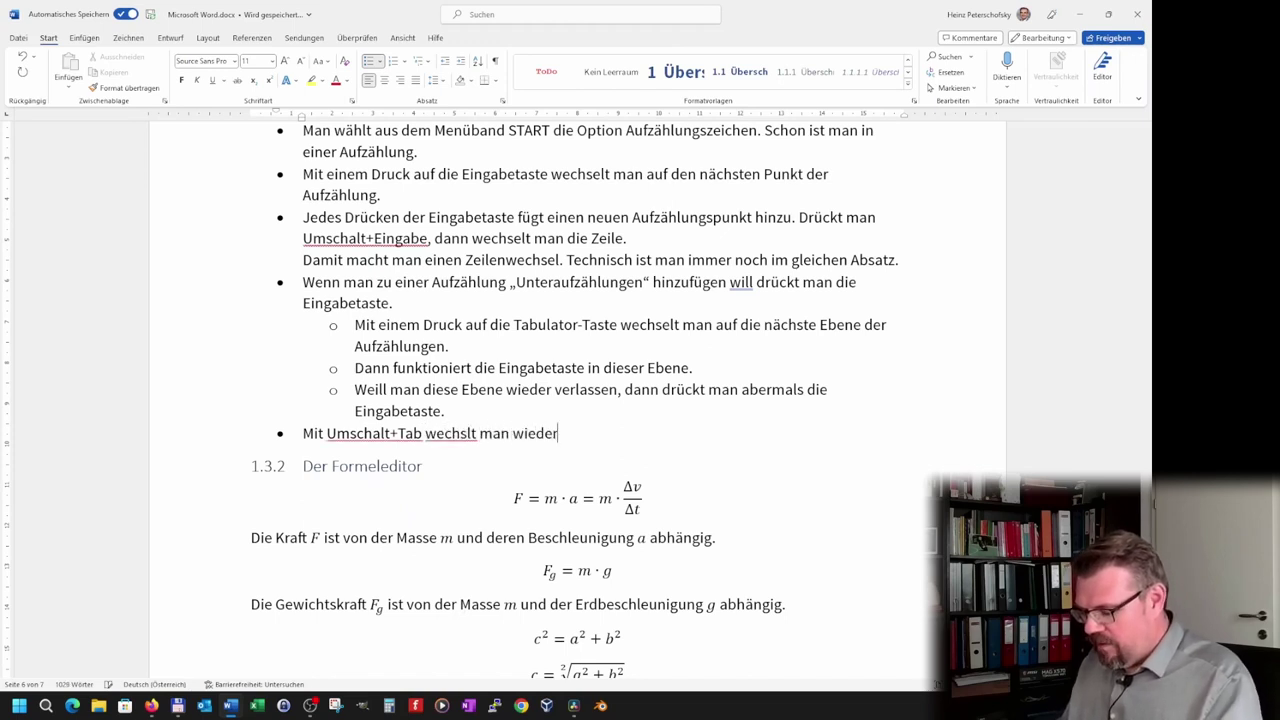
text( eine Ebene Hö)
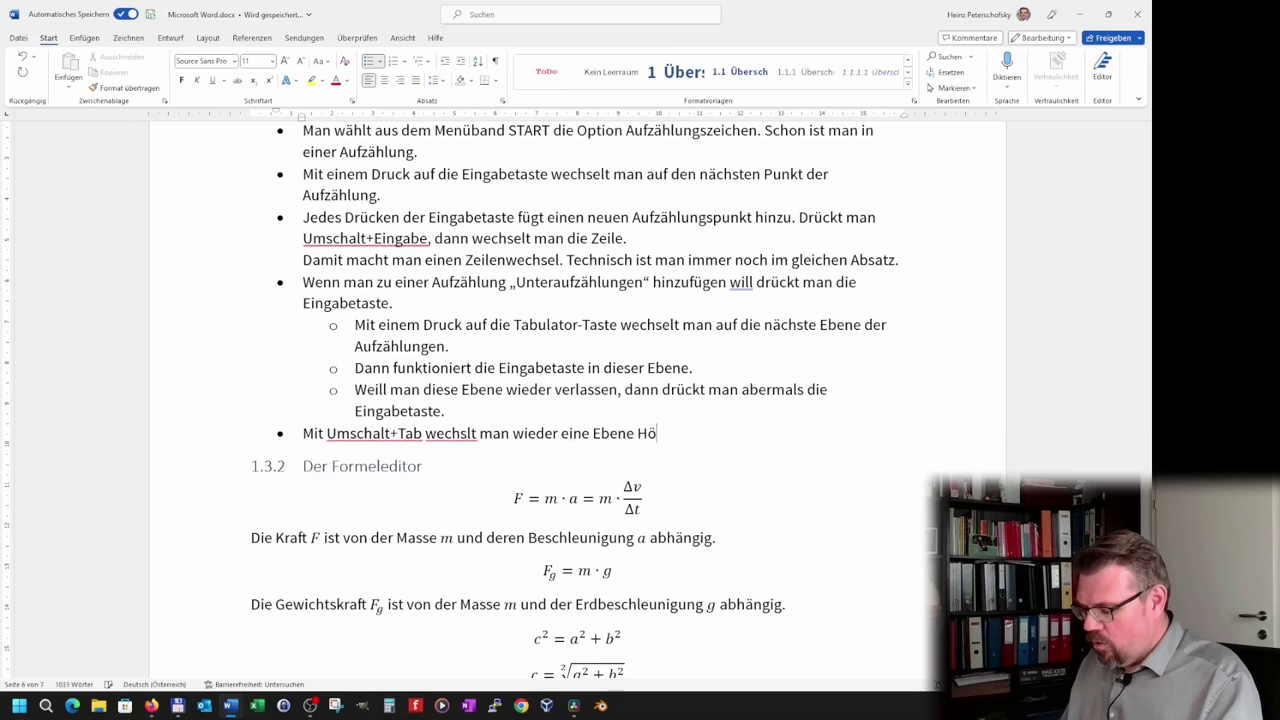
key(BackSpace)
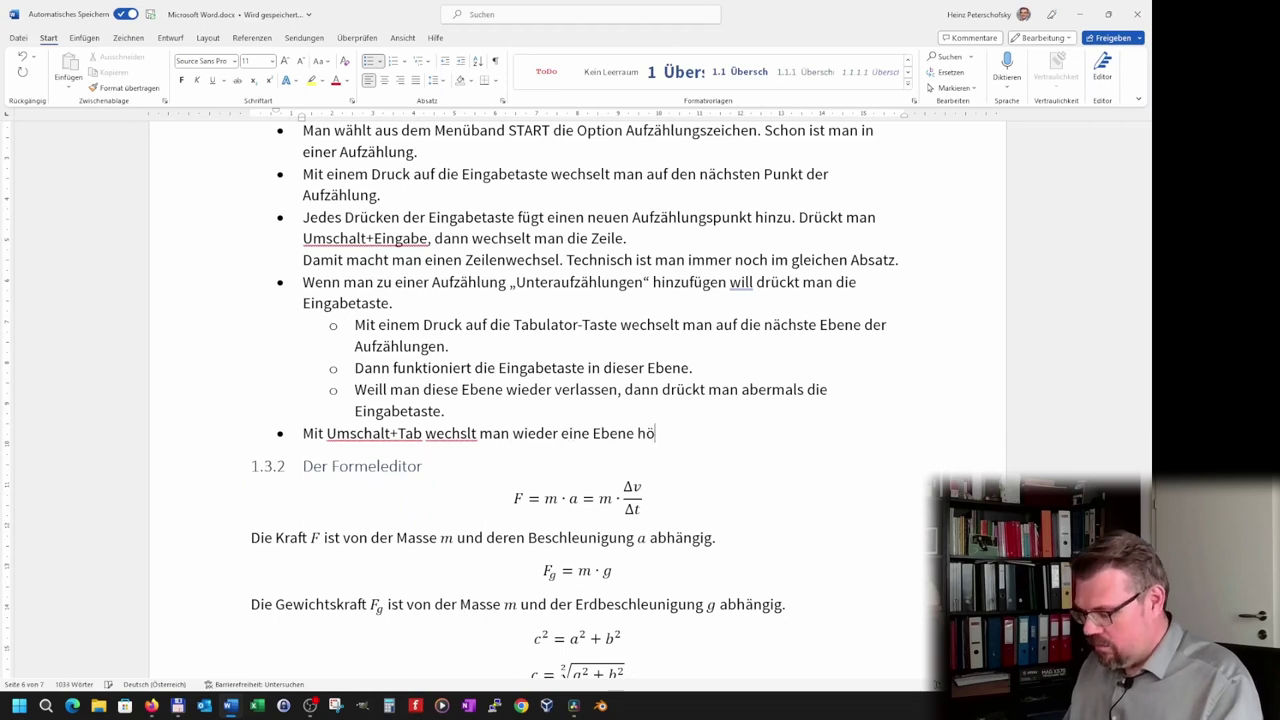
text(her.)
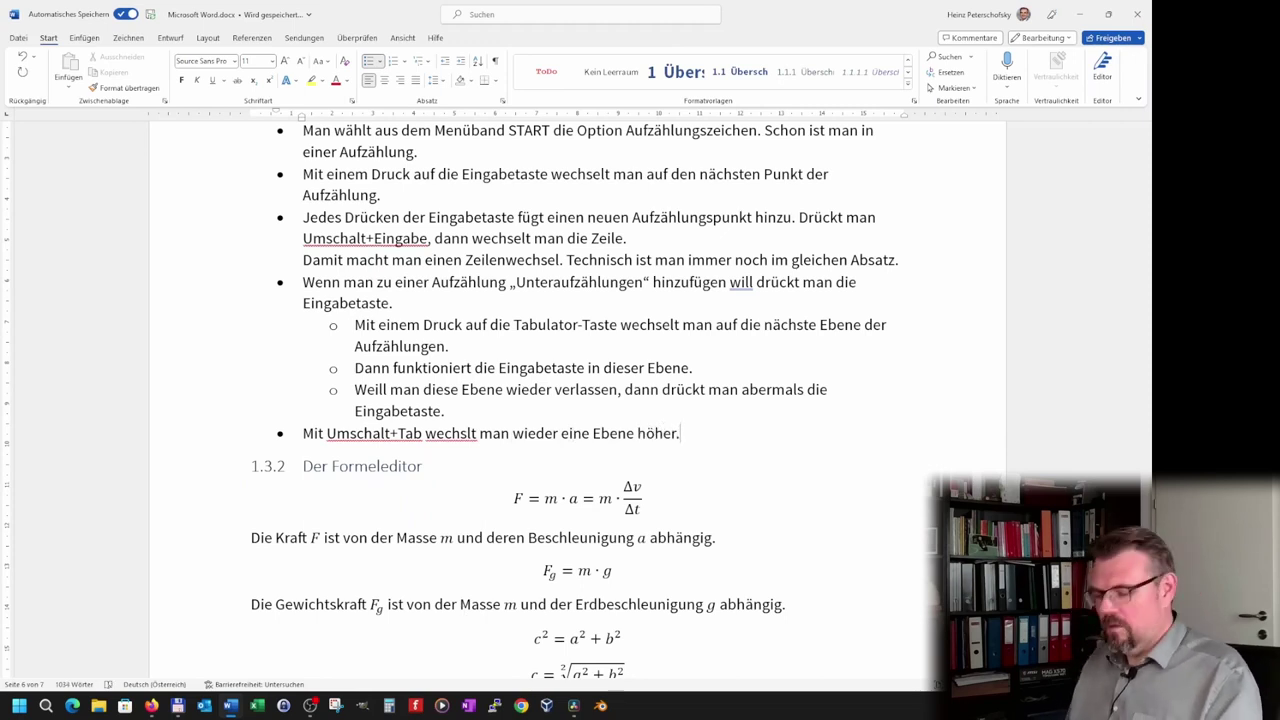
text( Die Tab-Ta)
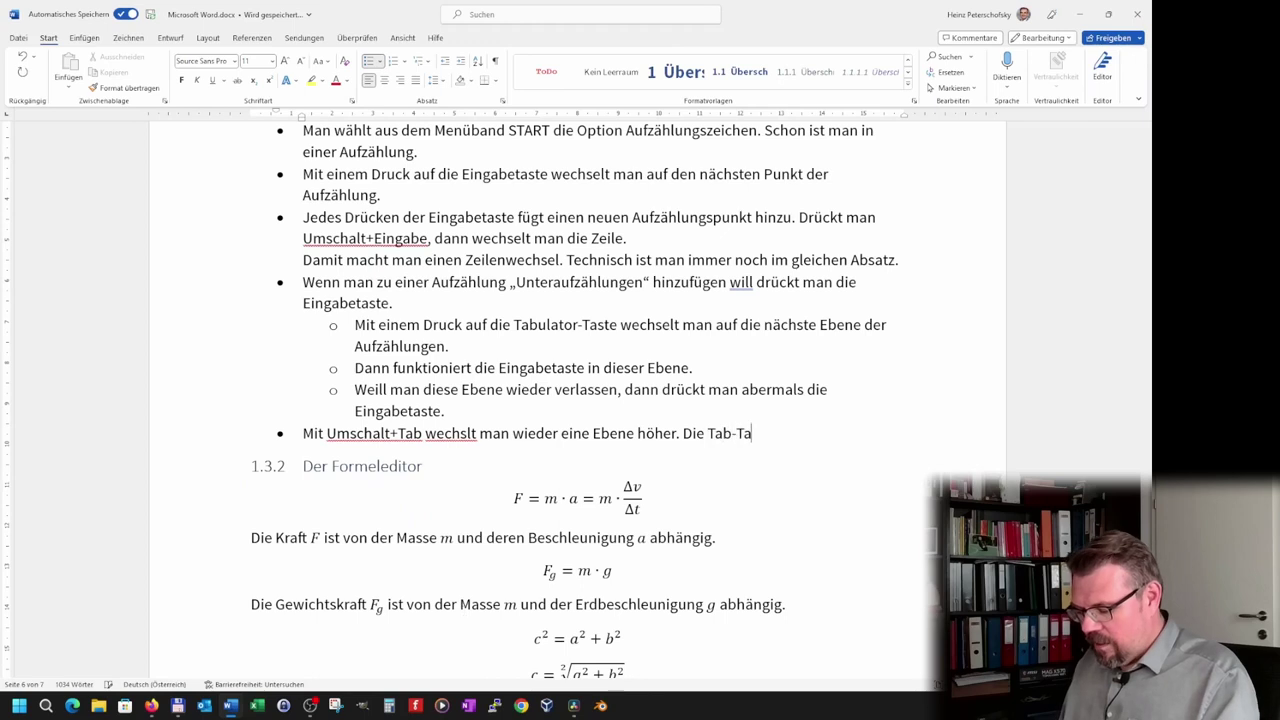
text(ste wird also)
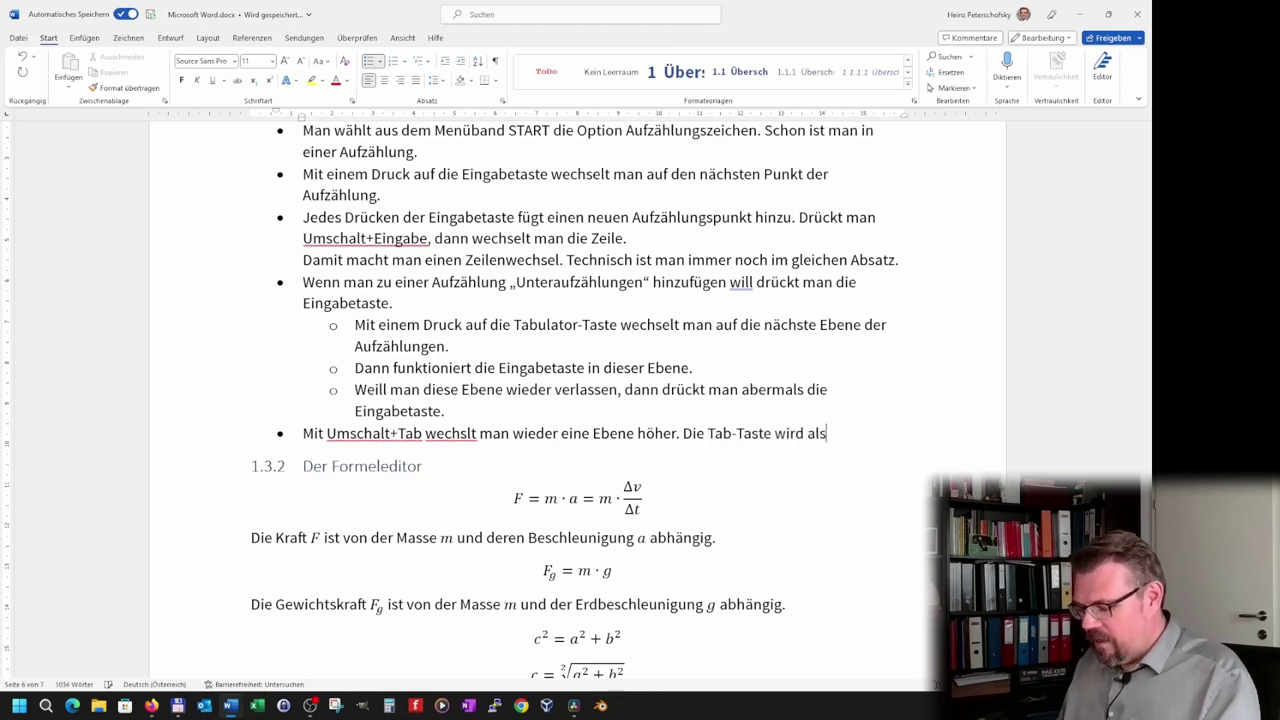
text( zum Wec)
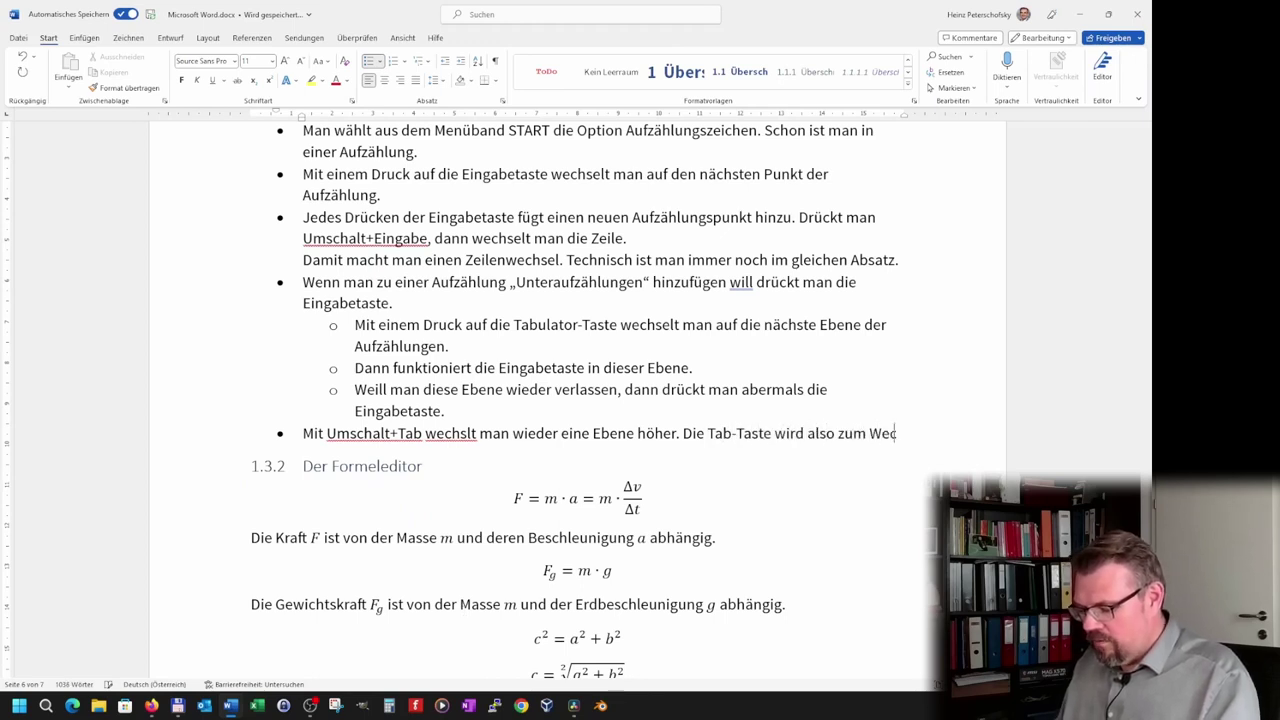
text(hseln zewisc)
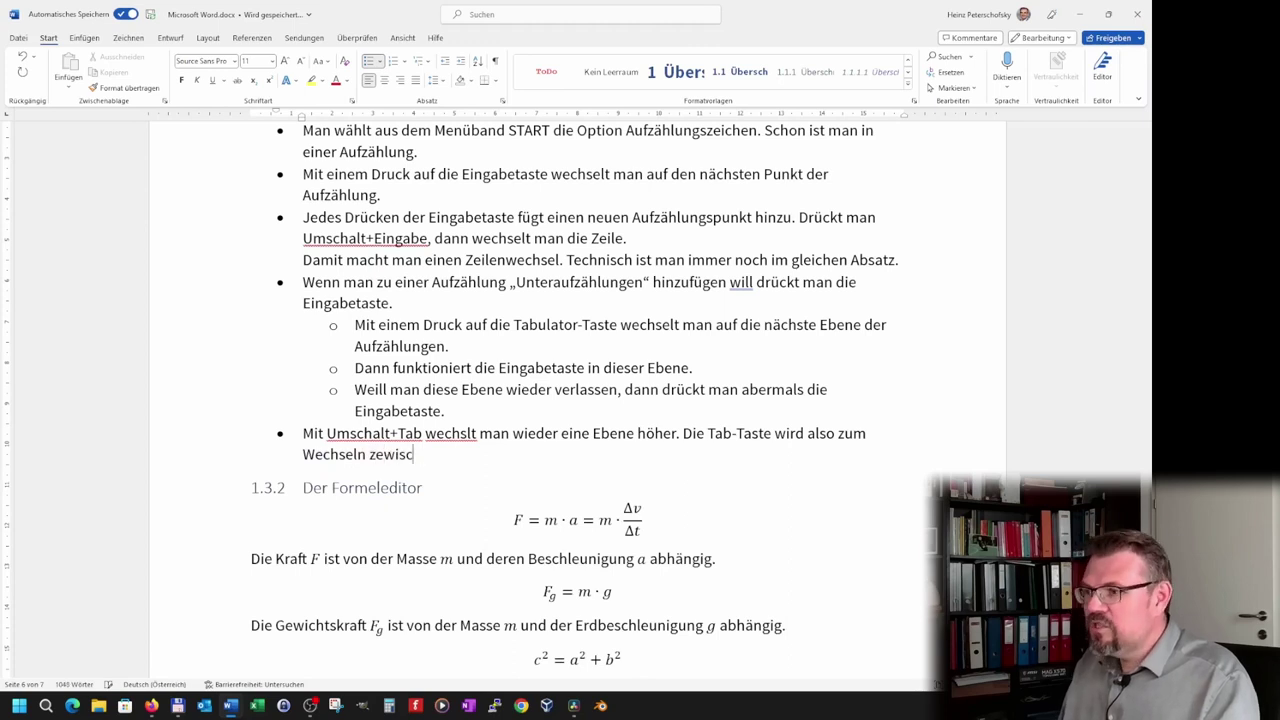
key(BackSpace)
key(BackSpace)
key(BackSpace)
key(BackSpace)
key(BackSpace)
text(wische)
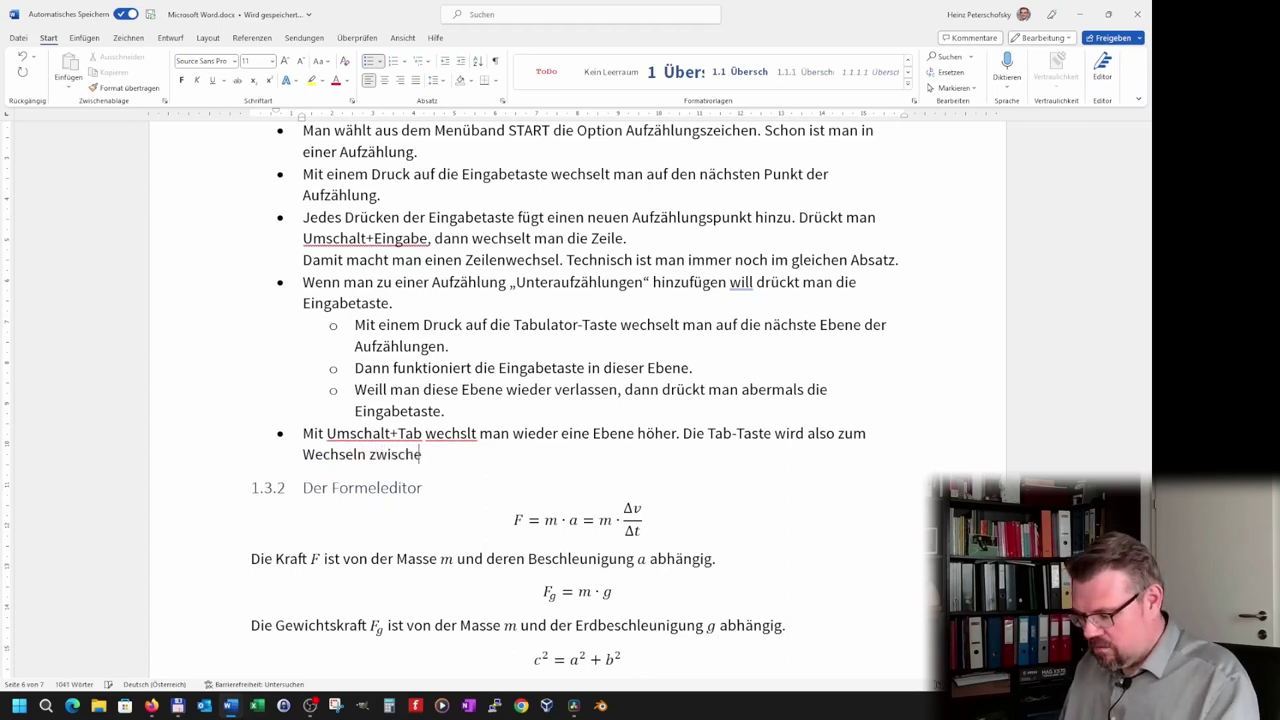
text(n den Ebenen )
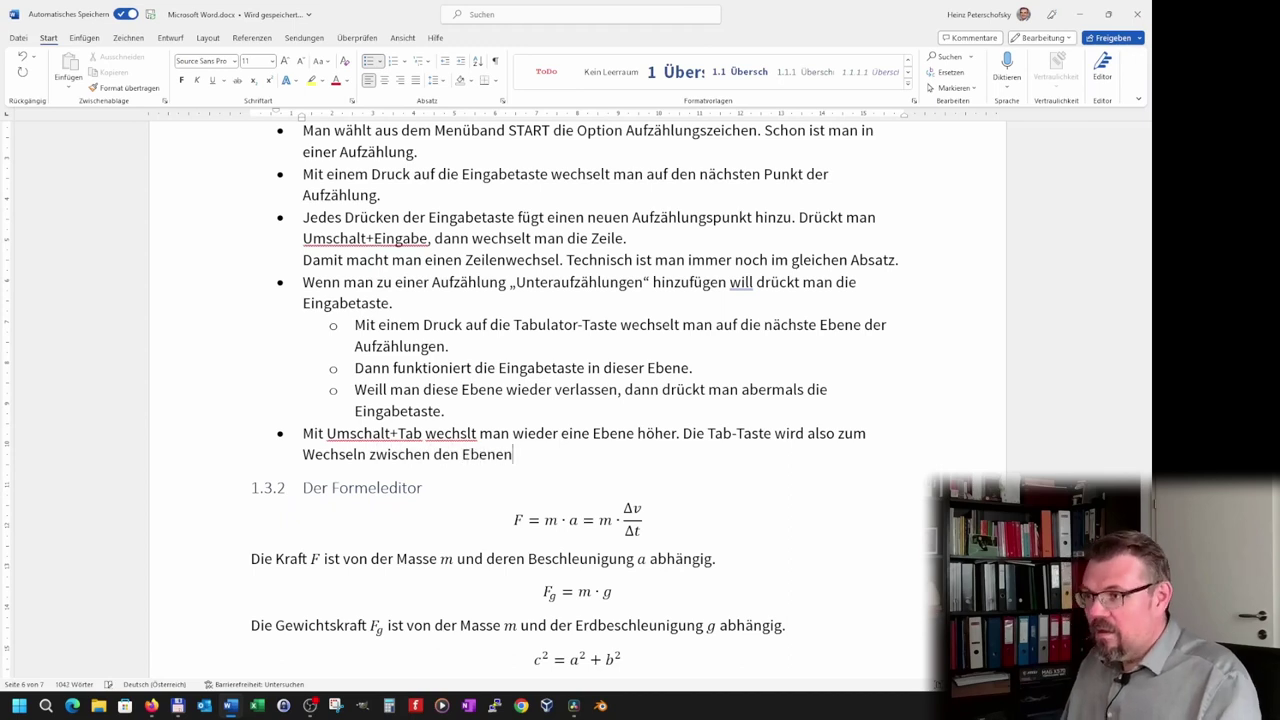
text(verw)
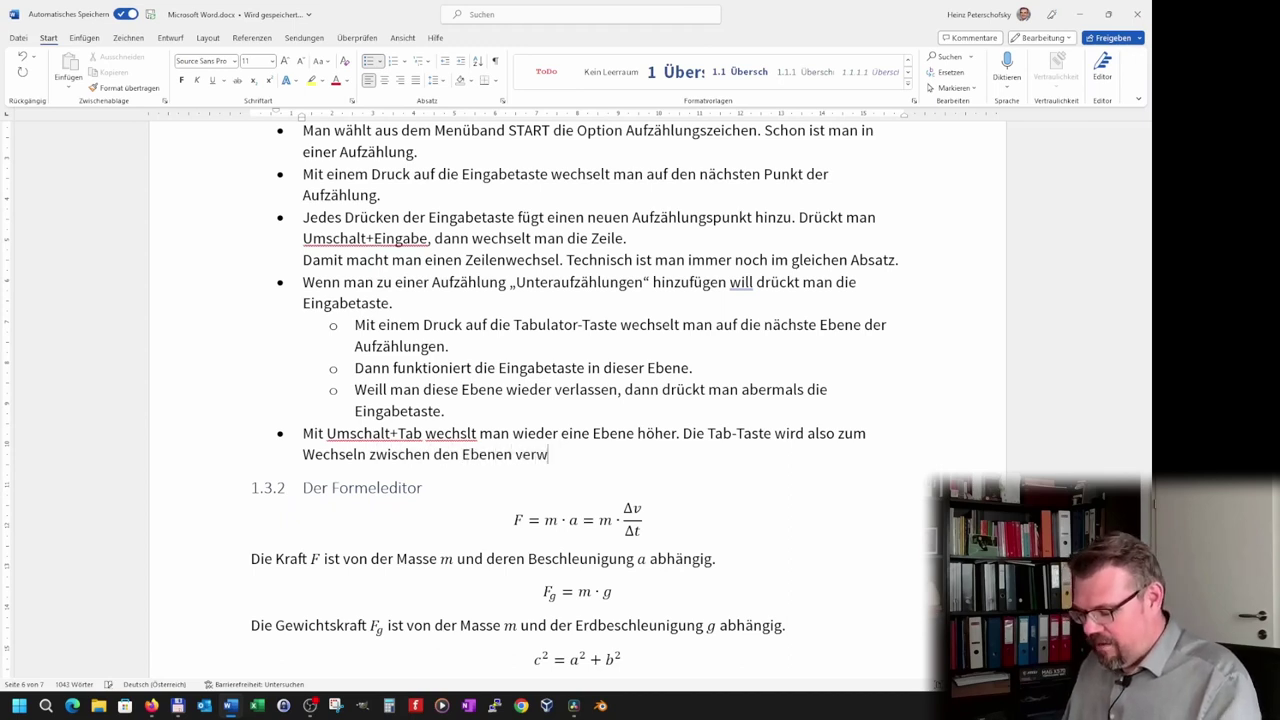
text(ednet.)
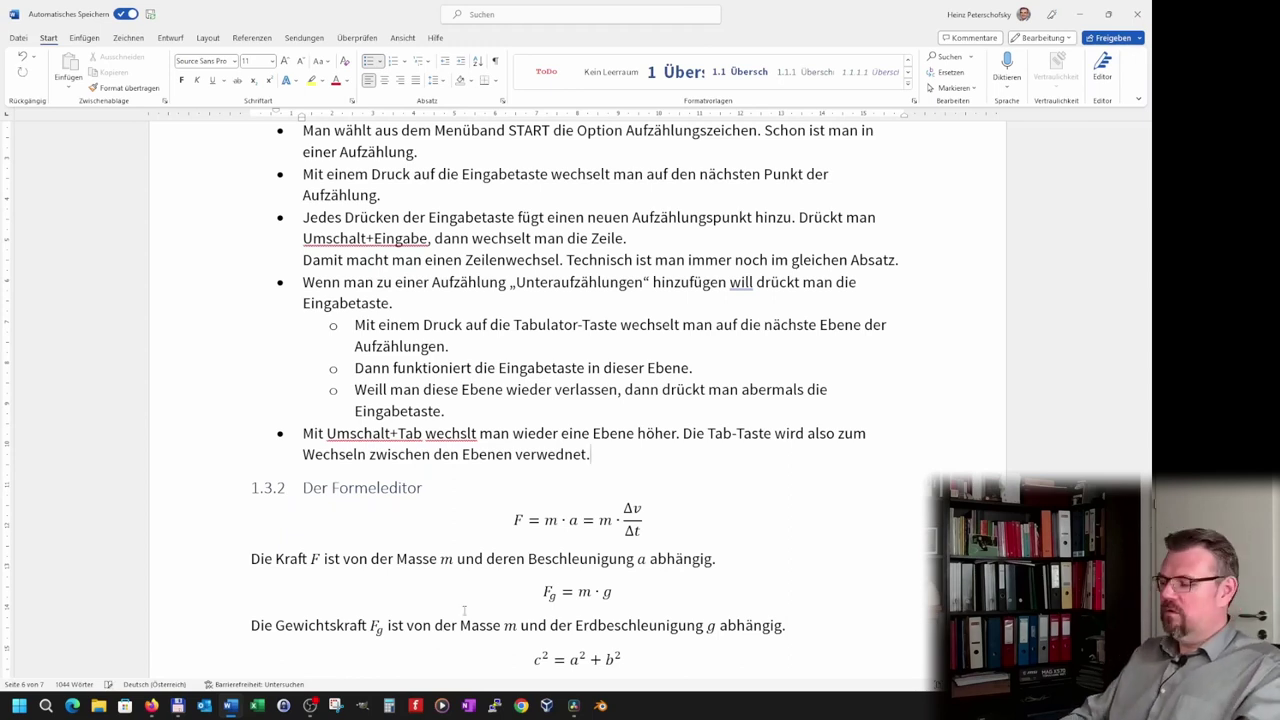
Start a new bullet and type the rough text about the original Tab function being reachable with Strg+Tab
key(Return)
text(Die o)
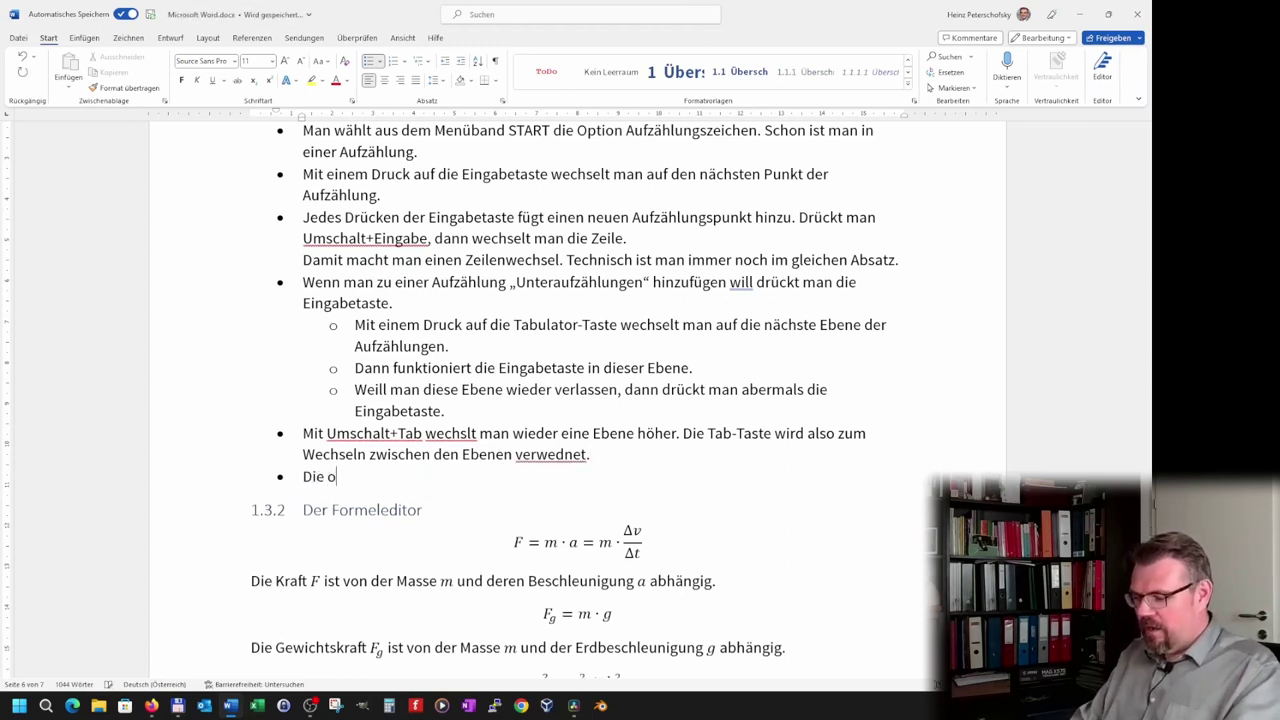
text(rignale Tab-)
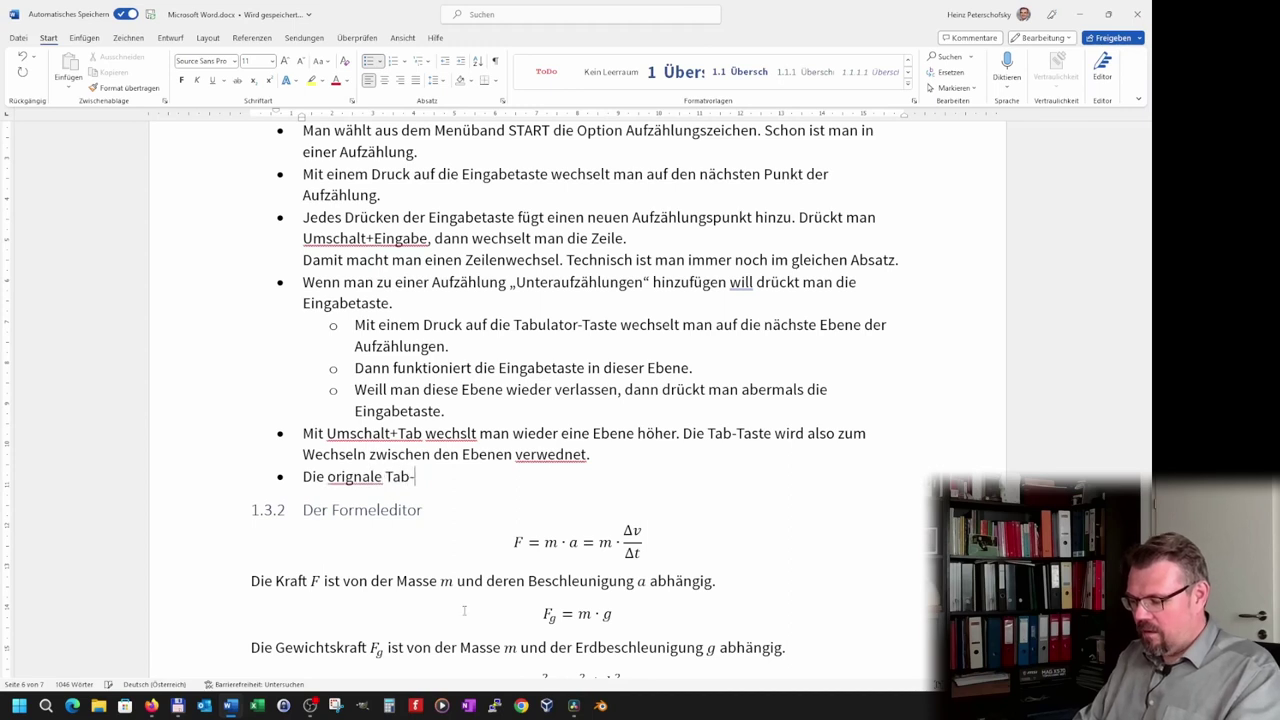
text(Funktion w)
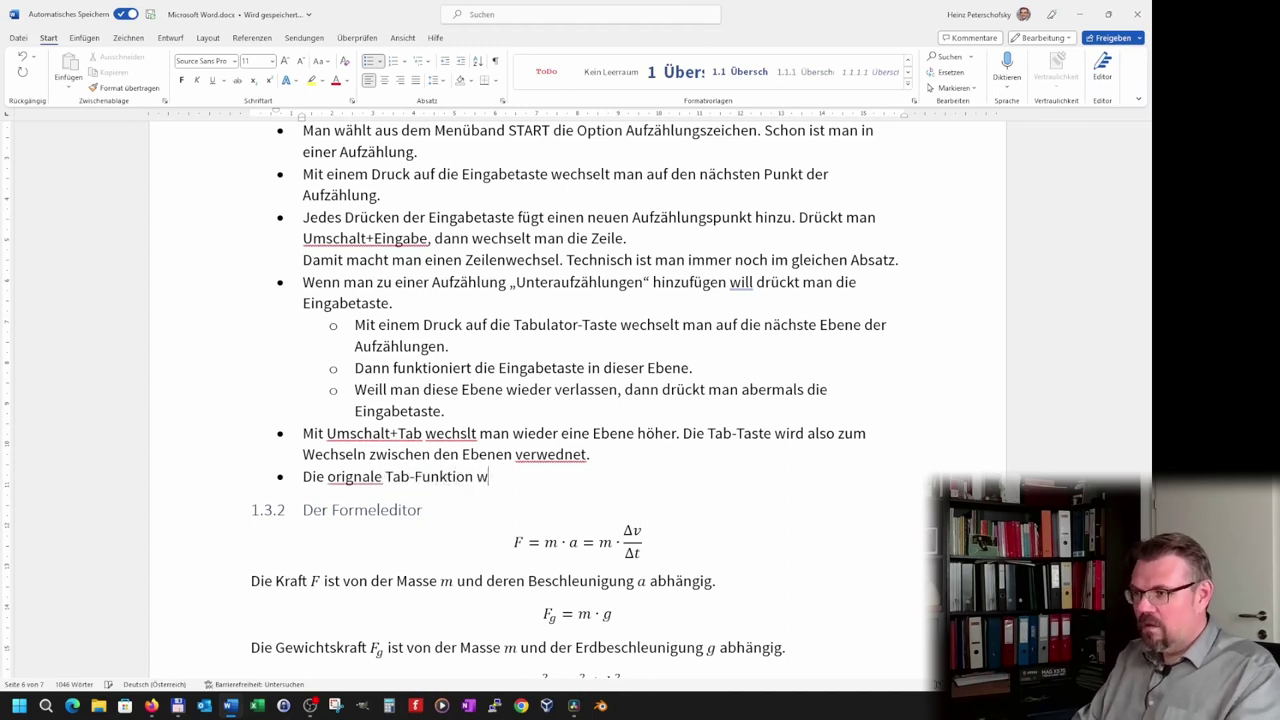
key(BackSpace)
text(ist mint)
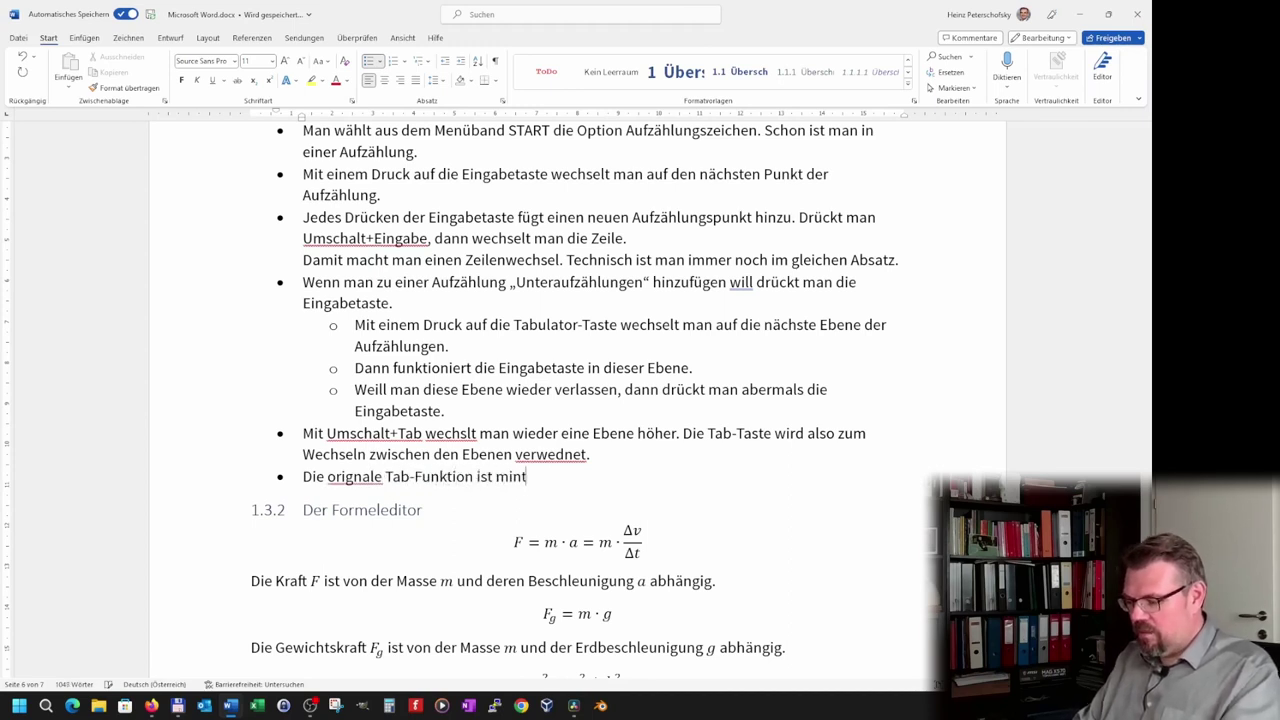
text( Steru)
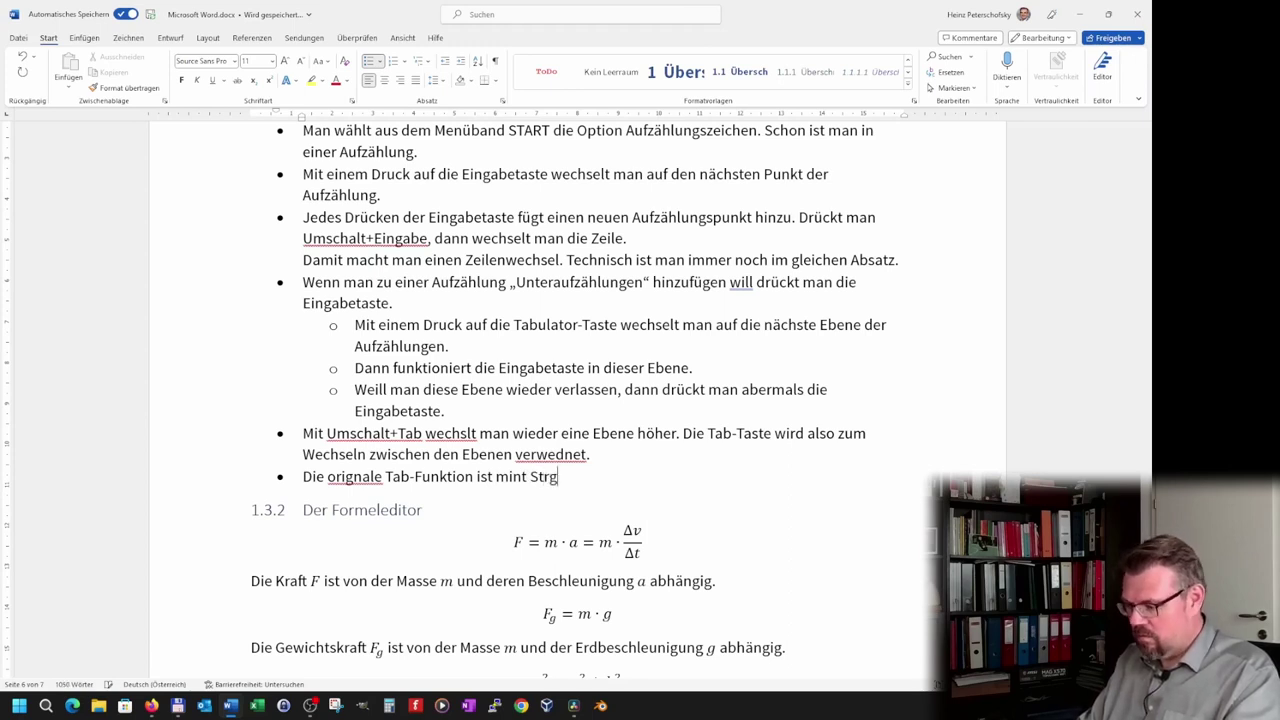
text(+Tab)
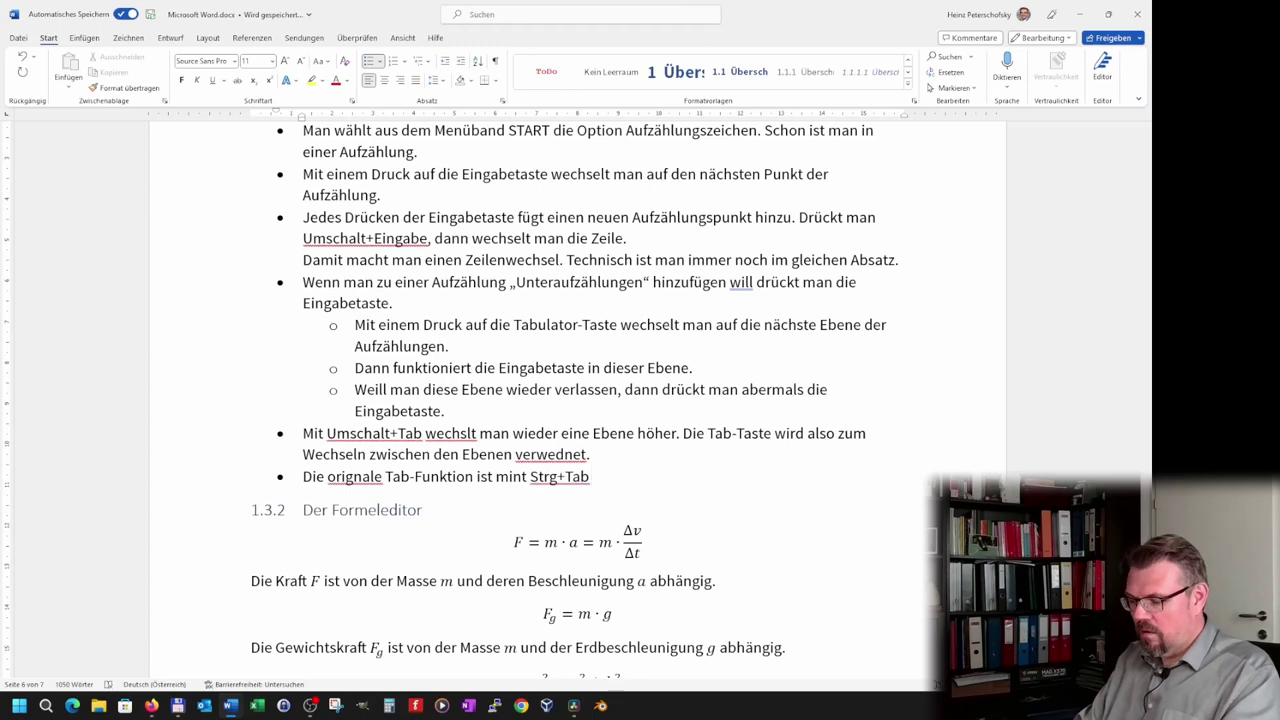
text( errec)
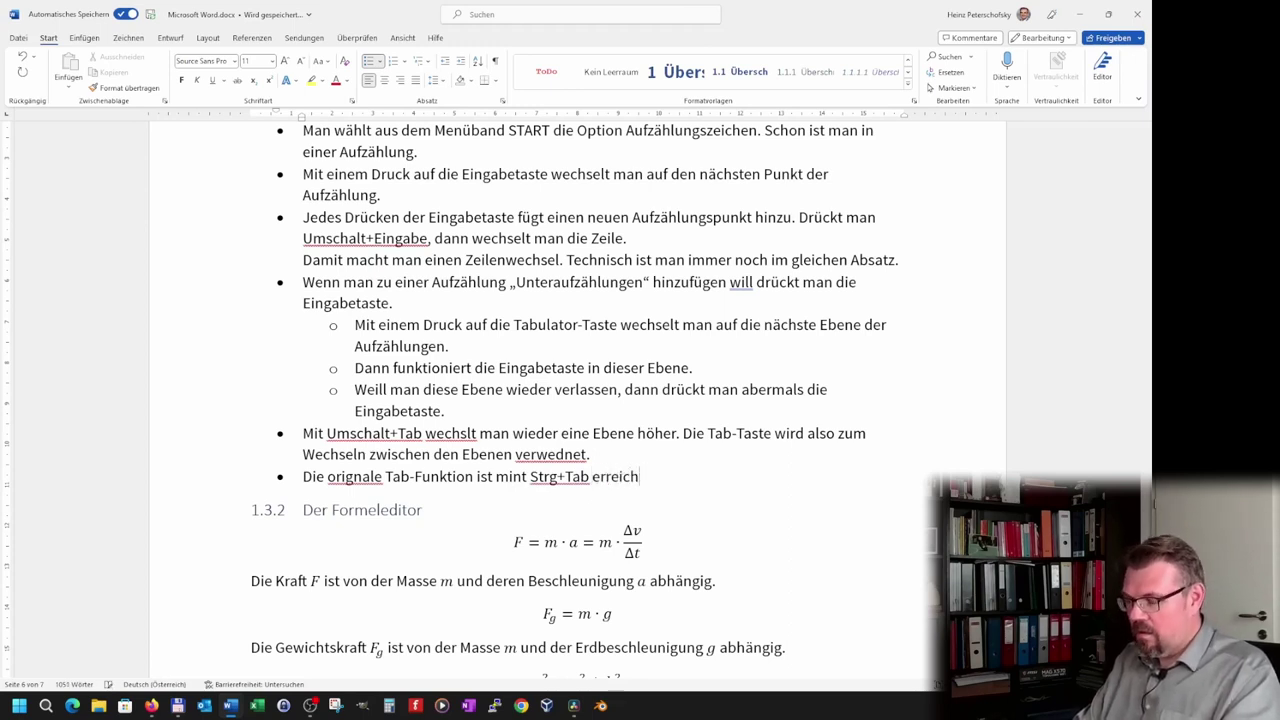
text(bar.)
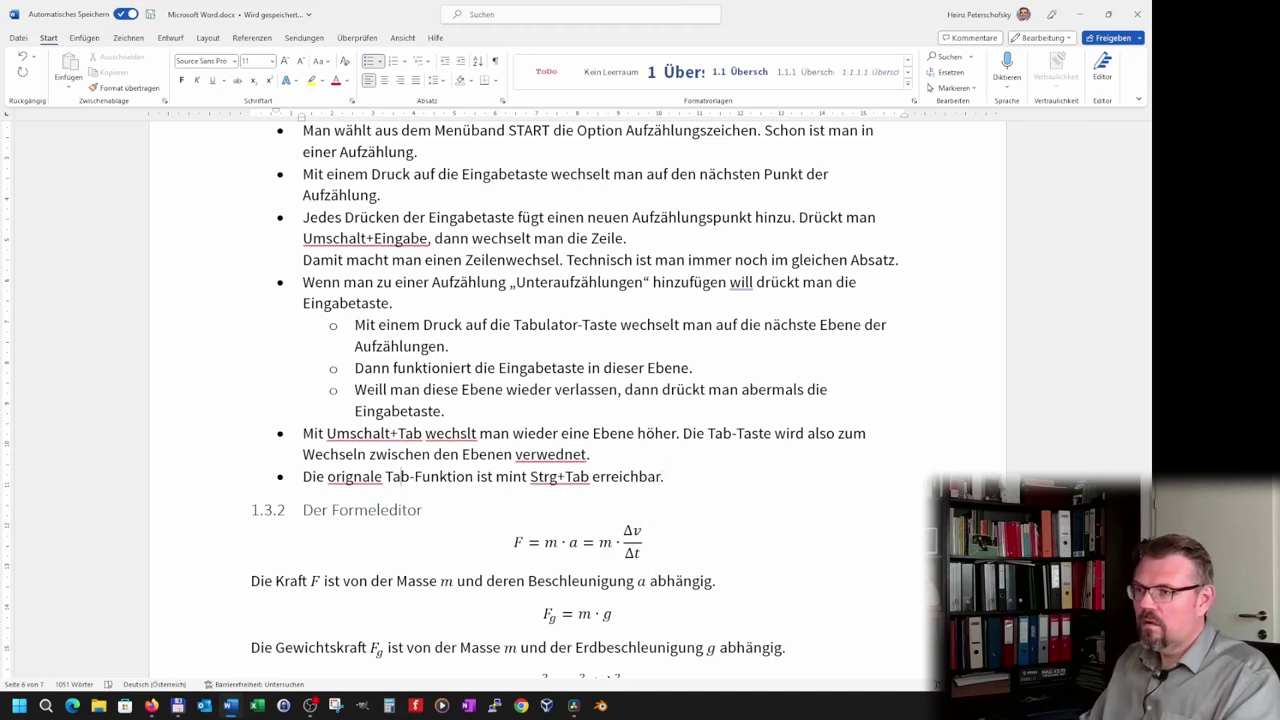
Correct orignale to originale in the Strg+Tab bullet
click(354, 476)
text(i)
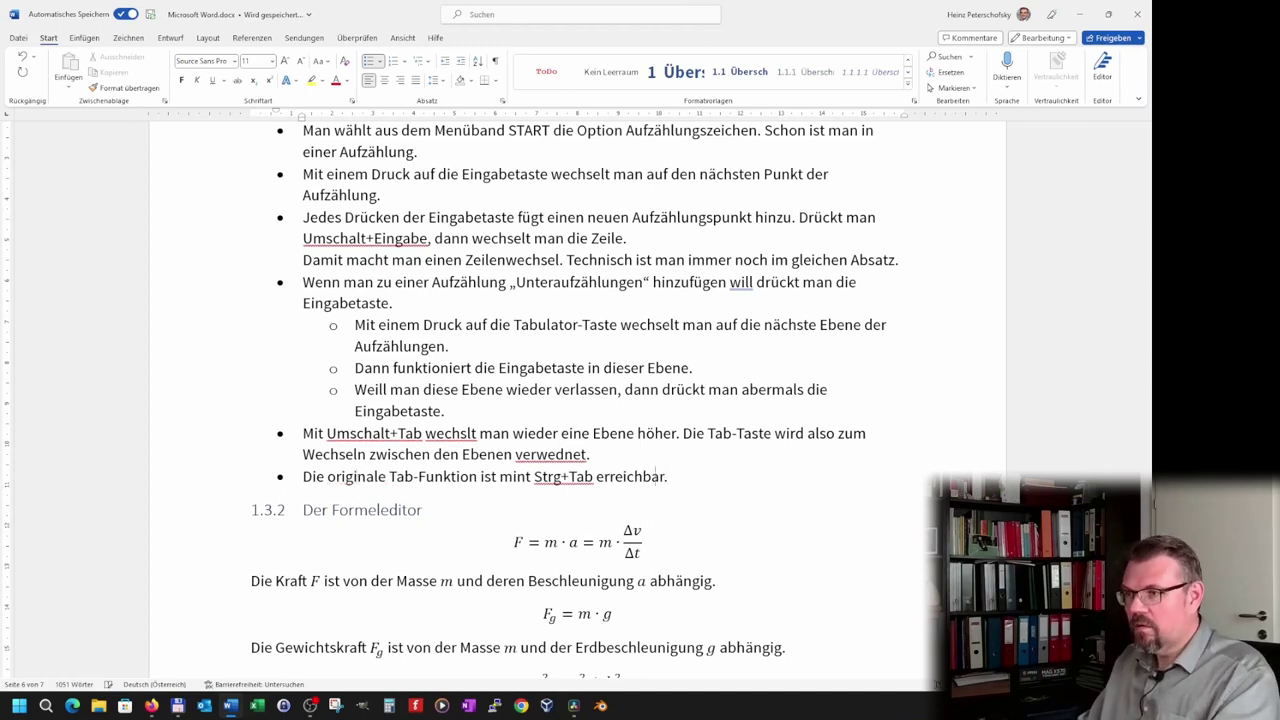
key(End)
Add a bullet saying the Aufzählung ends by pressing the Eingabetaste, then leave the bulleted list
key(Return)
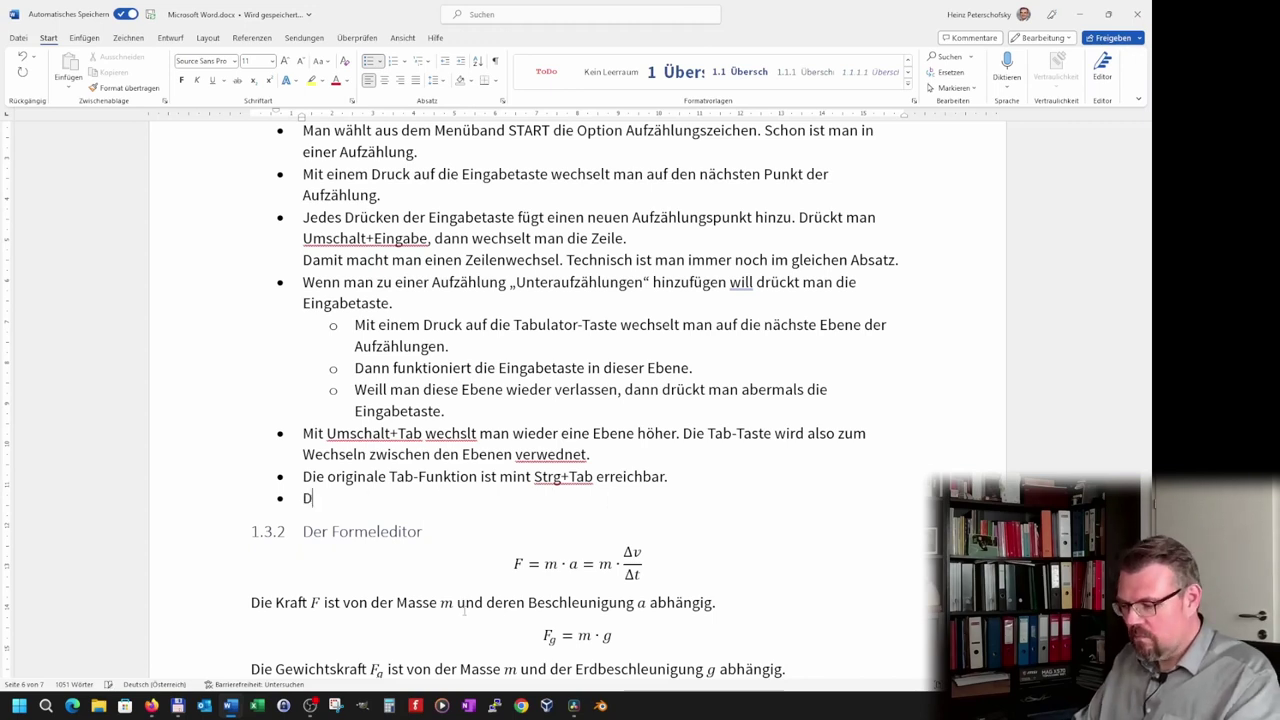
text(ie Aufzä#)
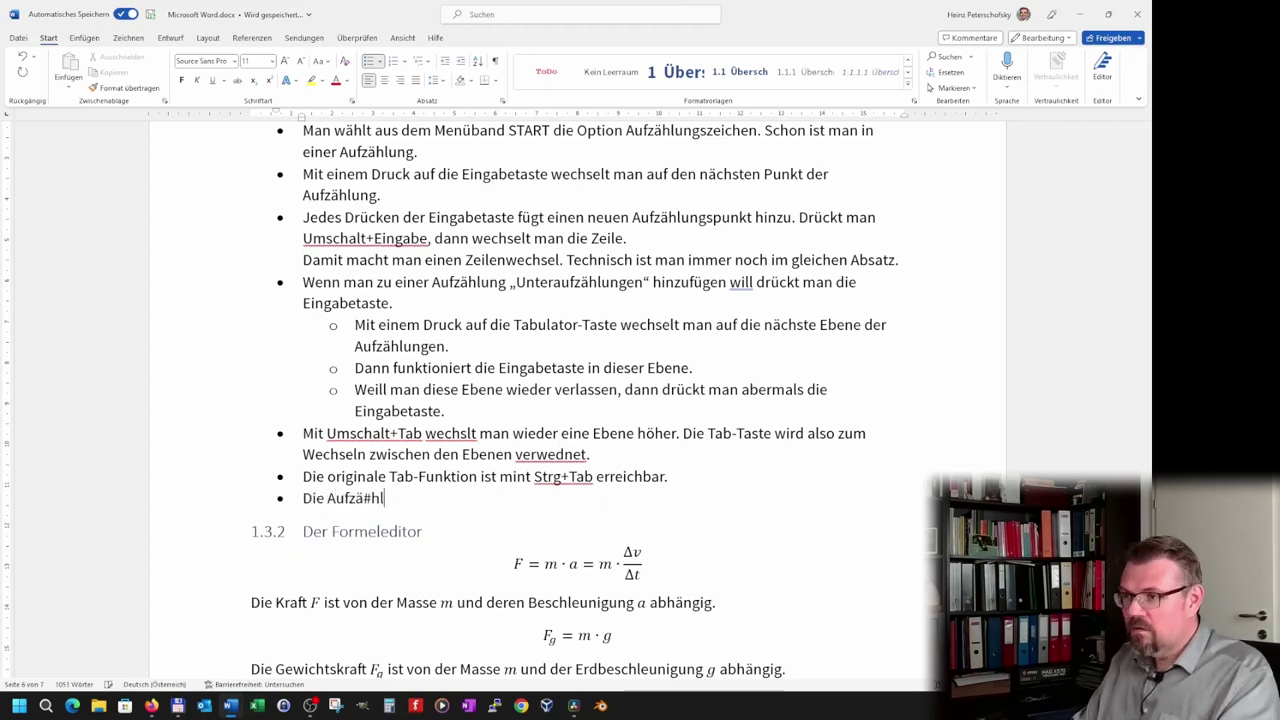
key(BackSpace)
text(lung)
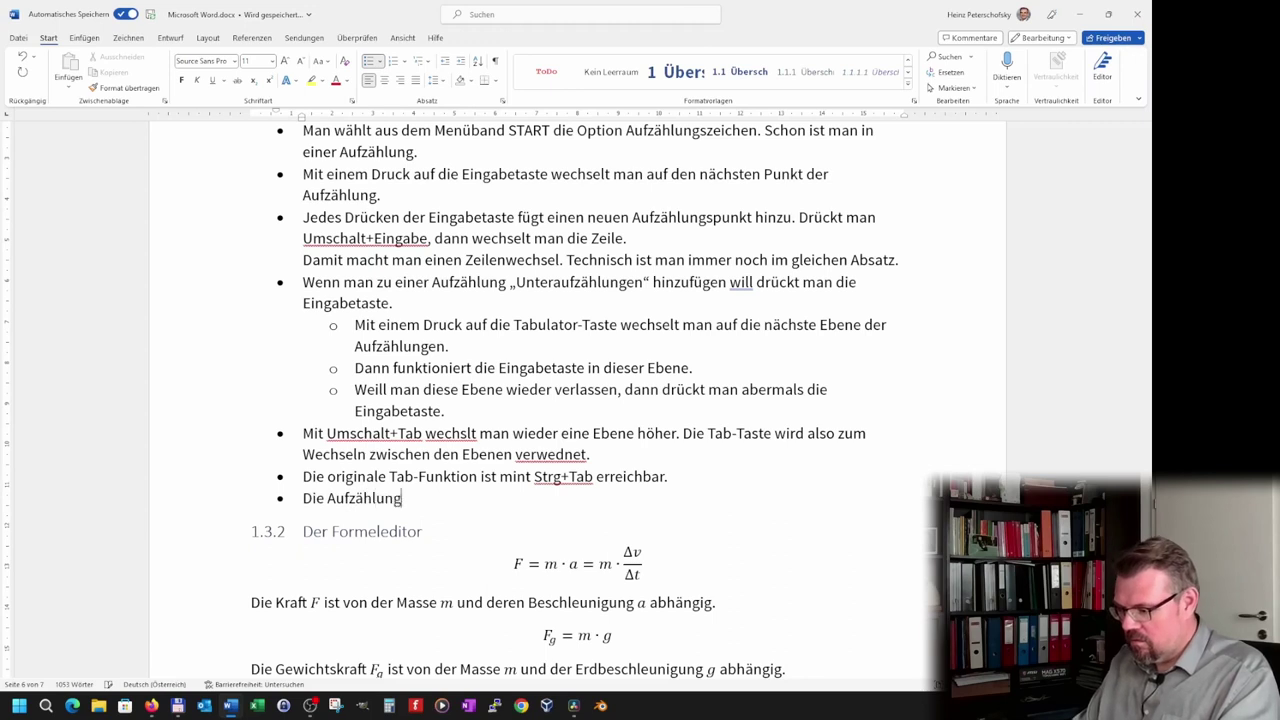
text( kann beendet w)
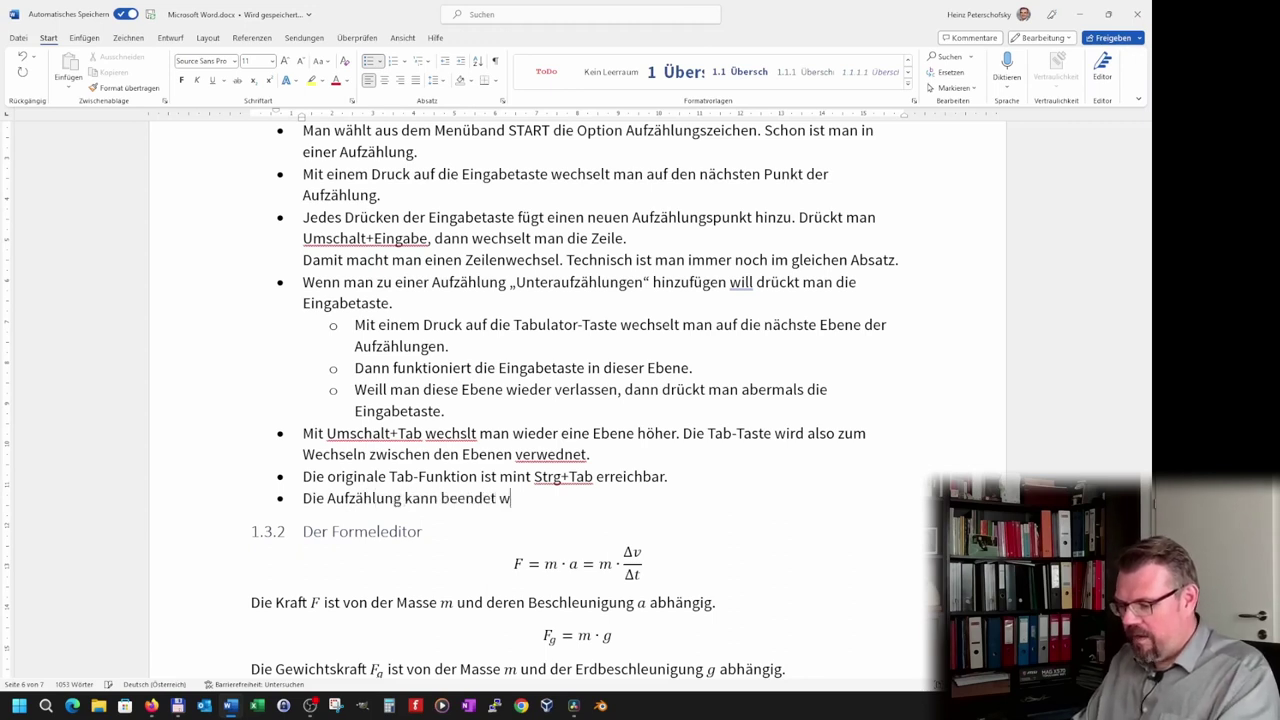
text(erden)
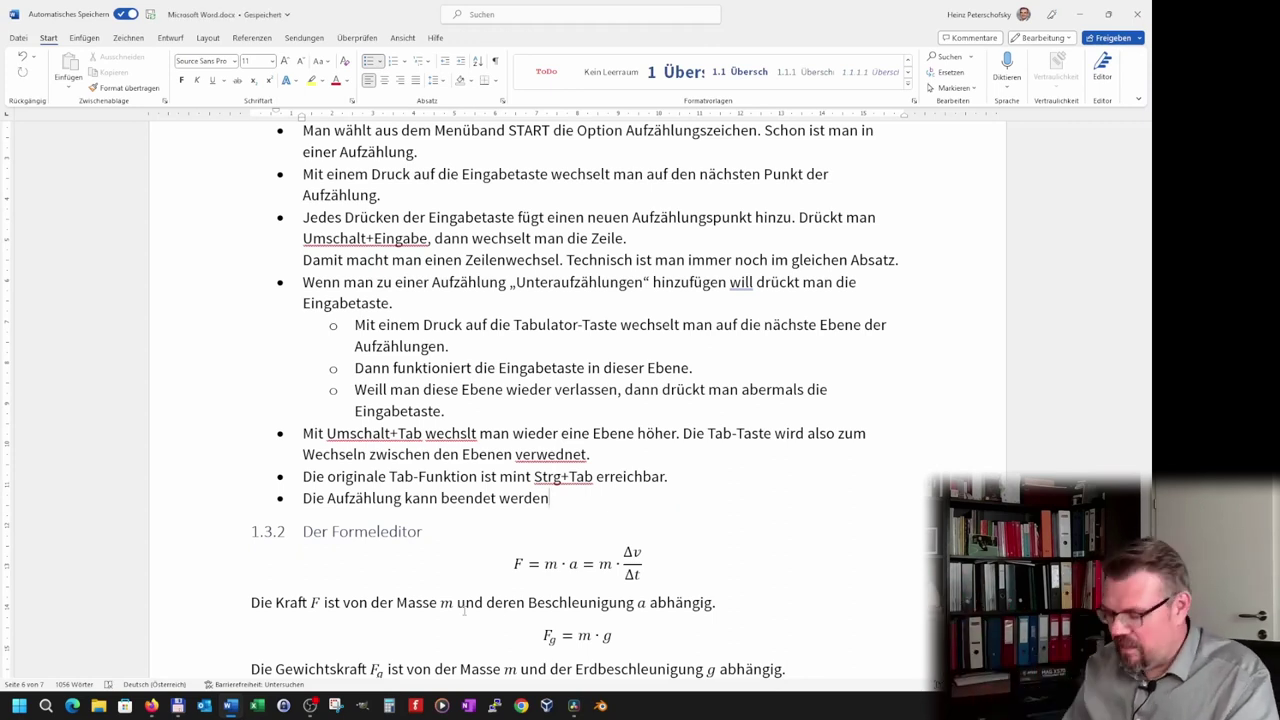
text( indem man di)
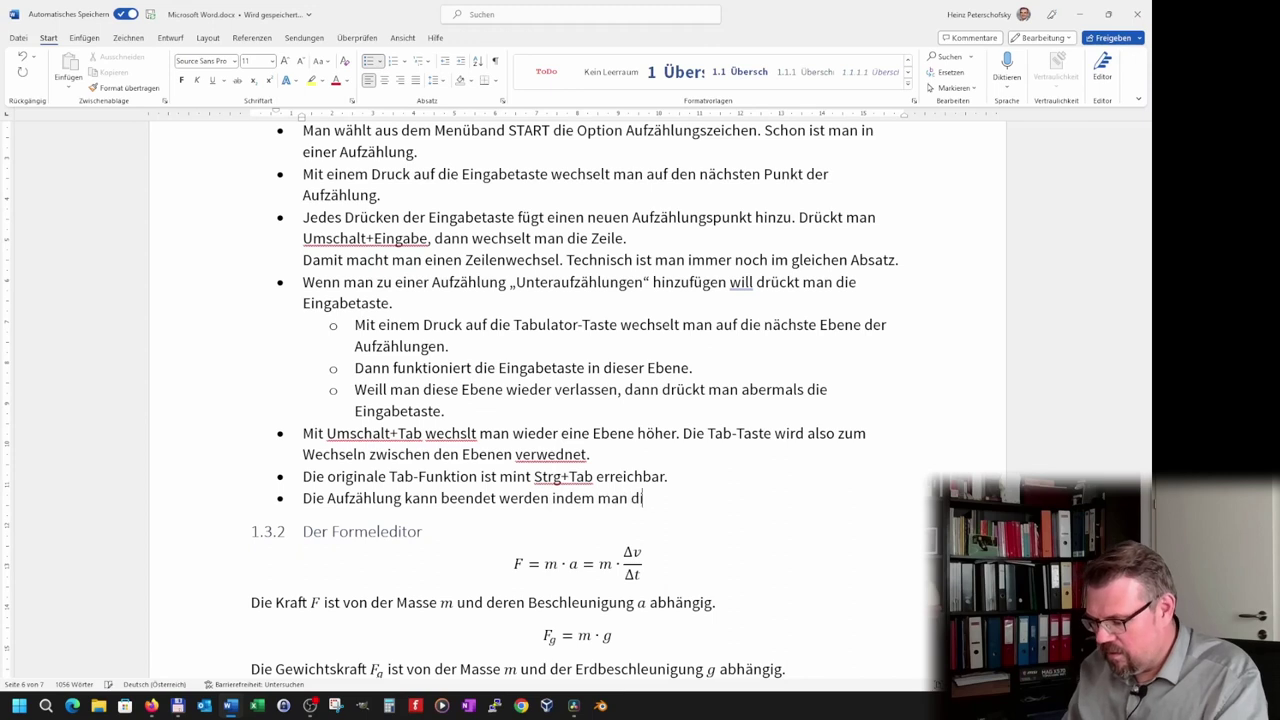
text(e eingabetas)
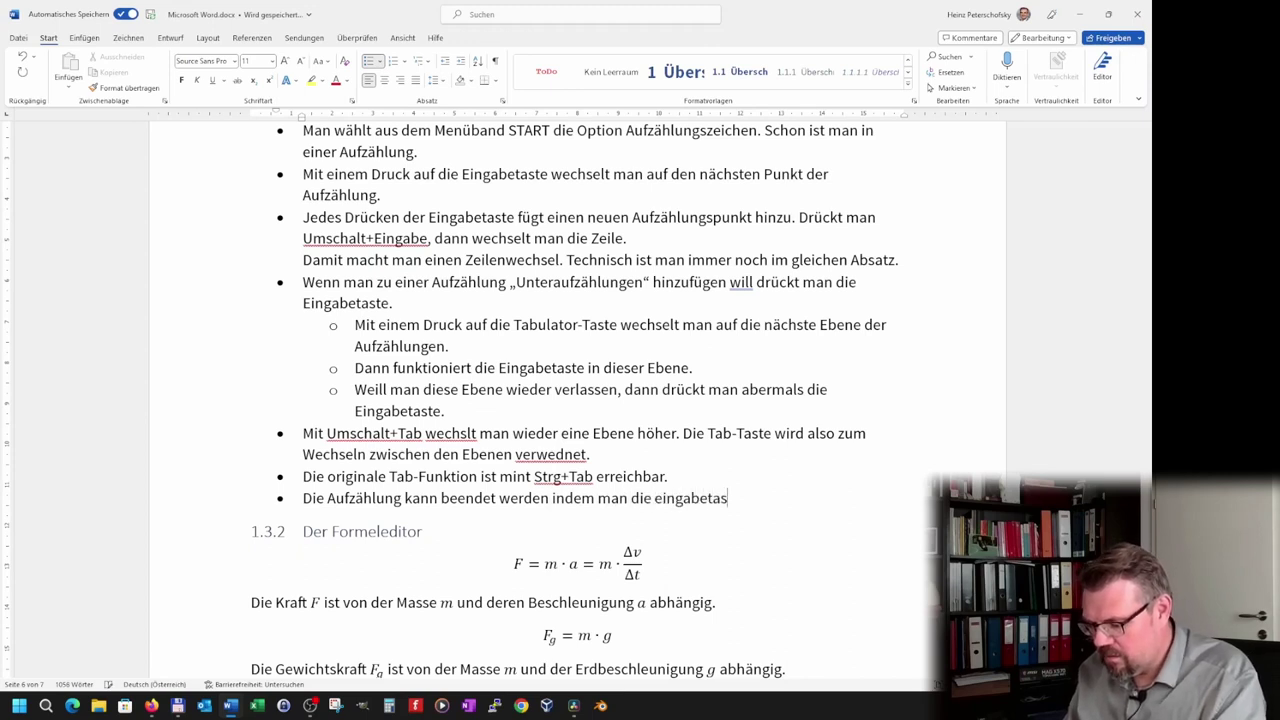
text(te drpück)
key(BackSpace)
key(BackSpace)
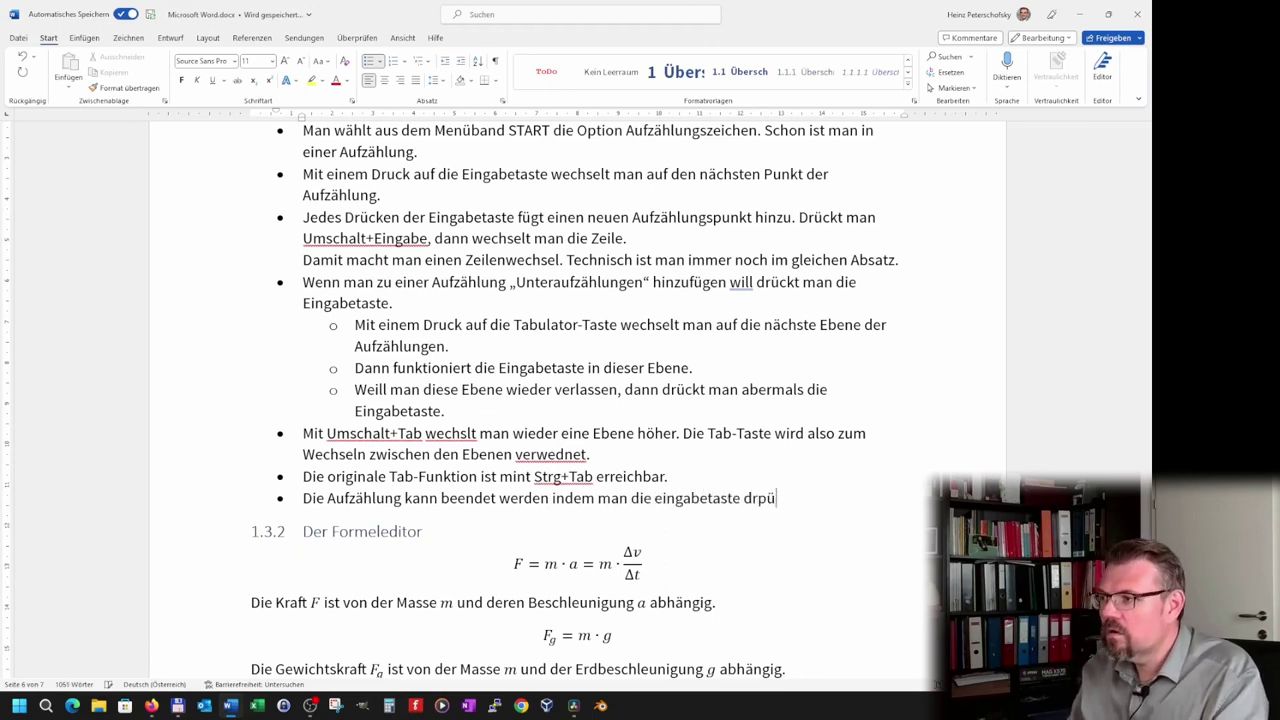
text(ückt.)
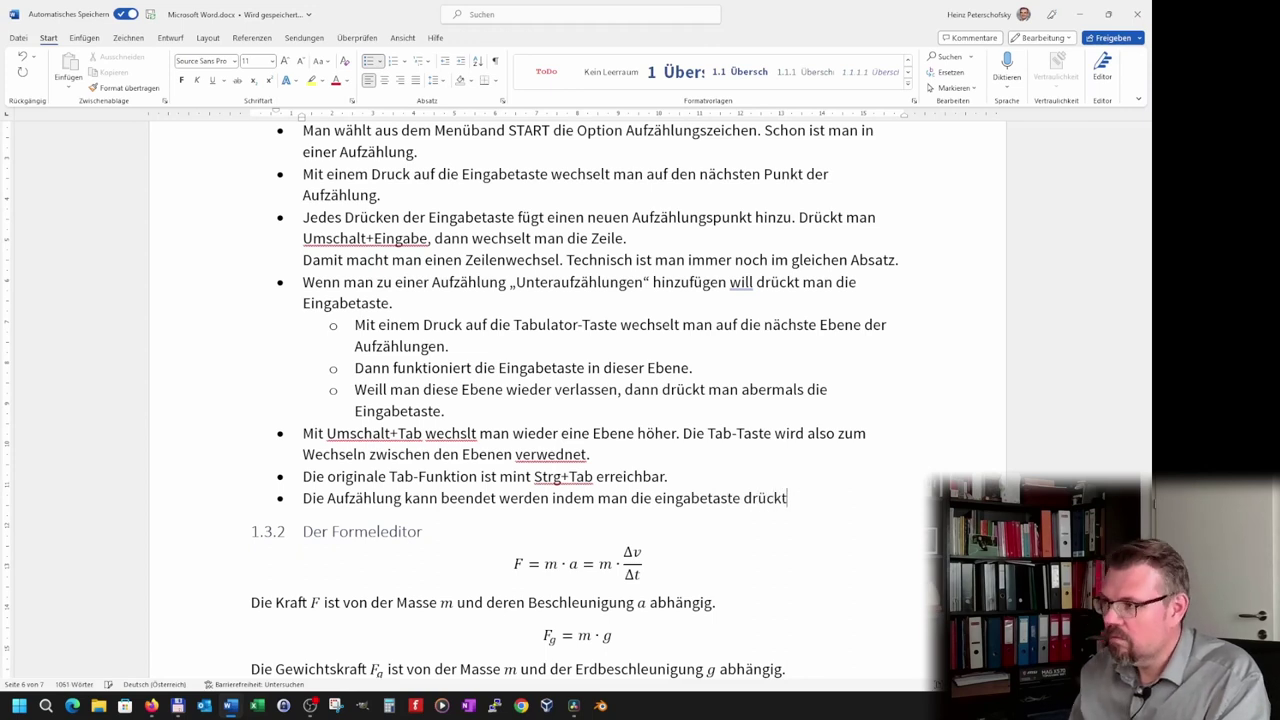
key(Return)
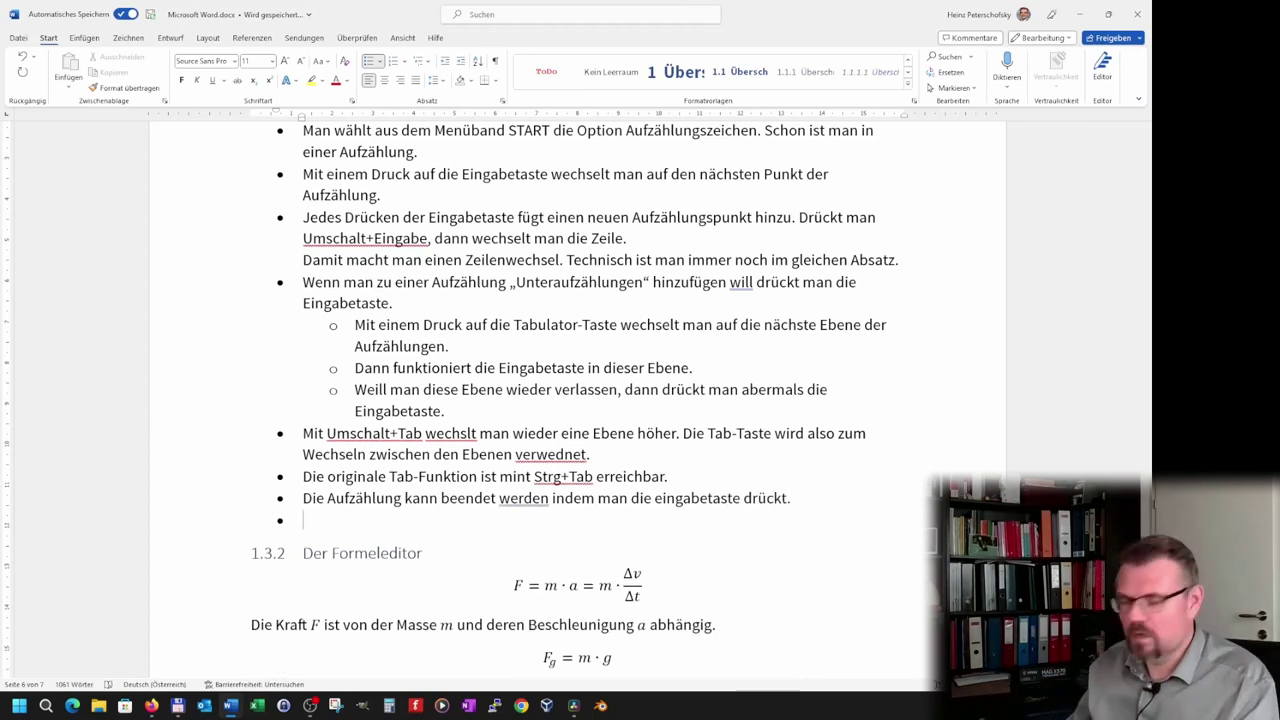
key(Return)
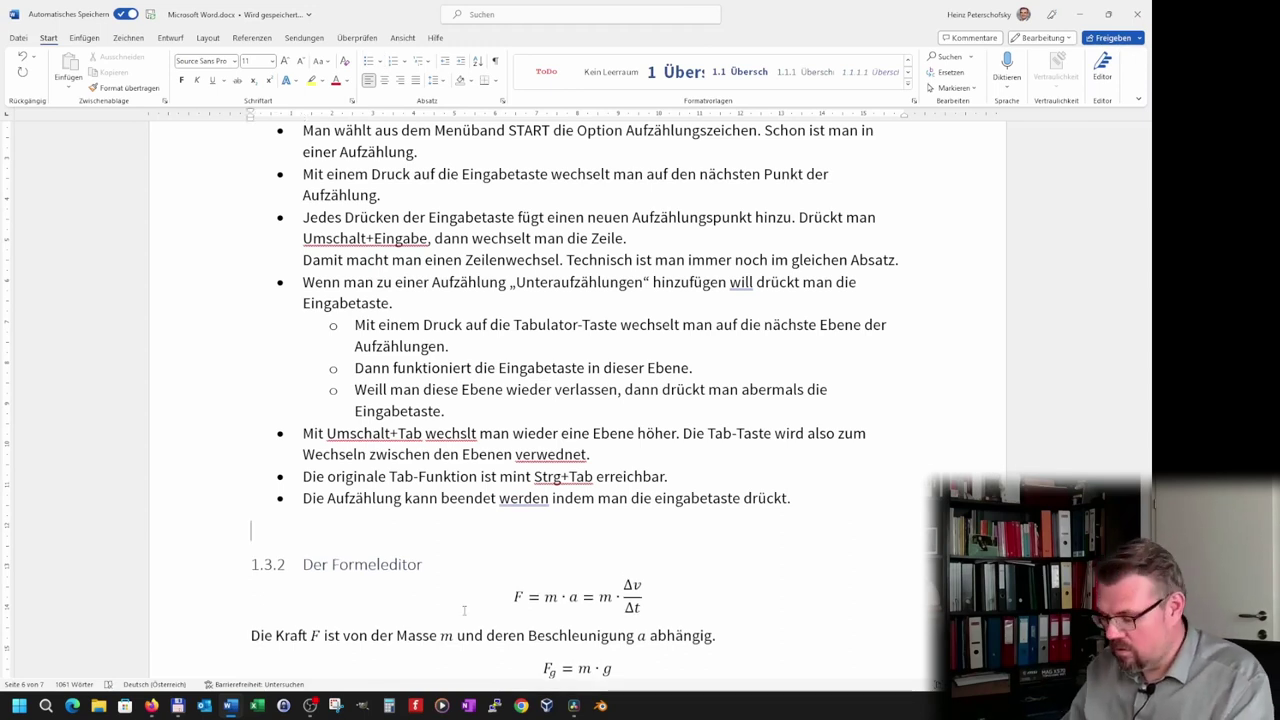
Type the closing paragraph 'Und dann drückt man nochlas die eingabetaste. Damit wird die Aufzählung verlassen.'
text(Und dann drüc)
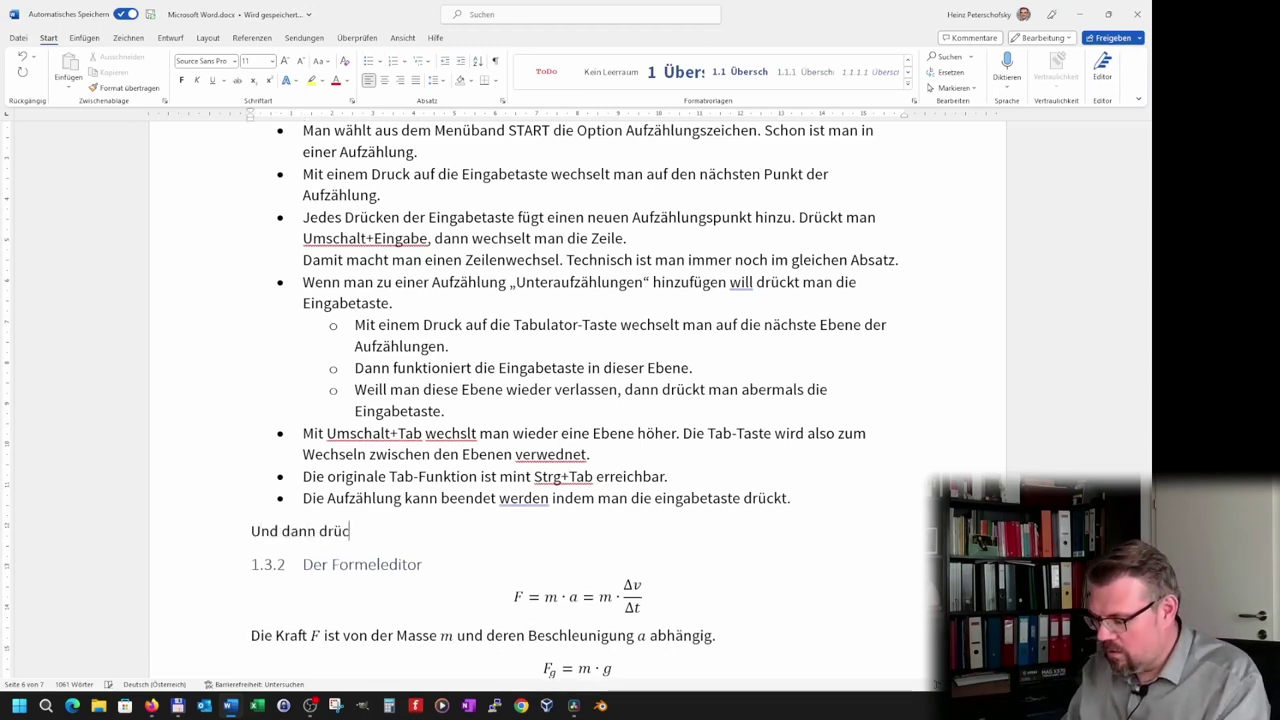
text(kt man nochlas)
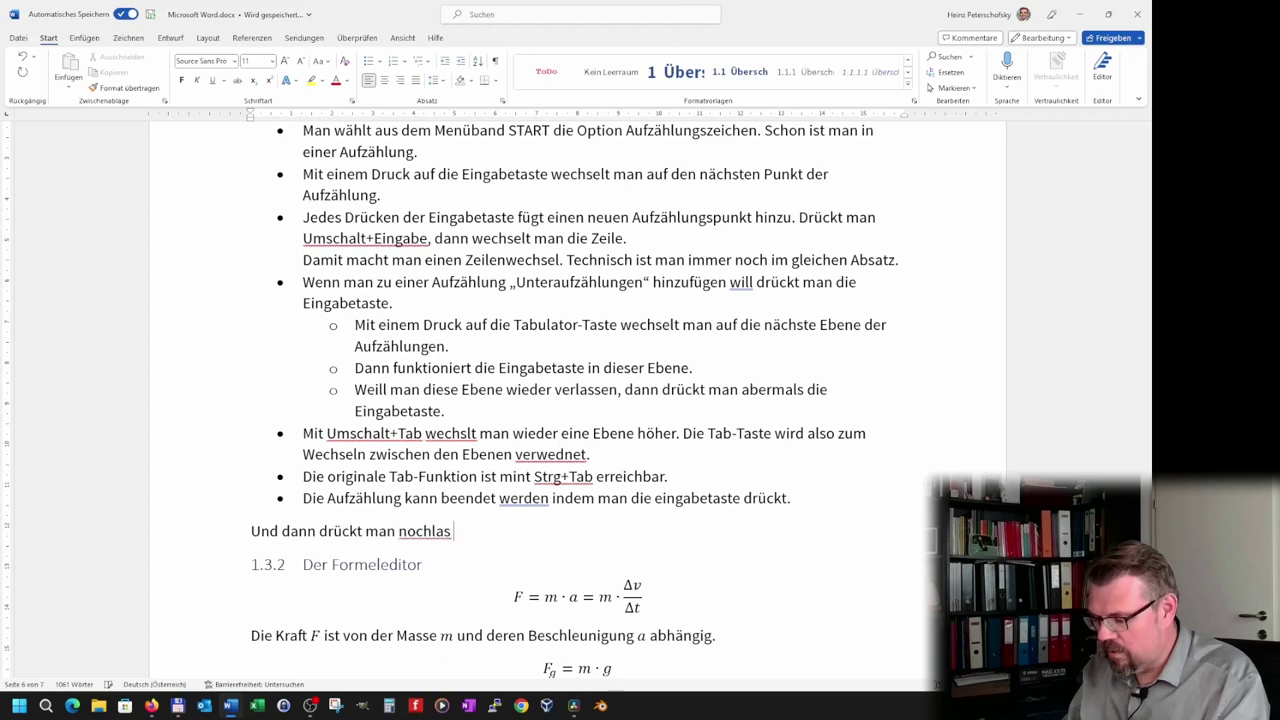
text( die eingabetas)
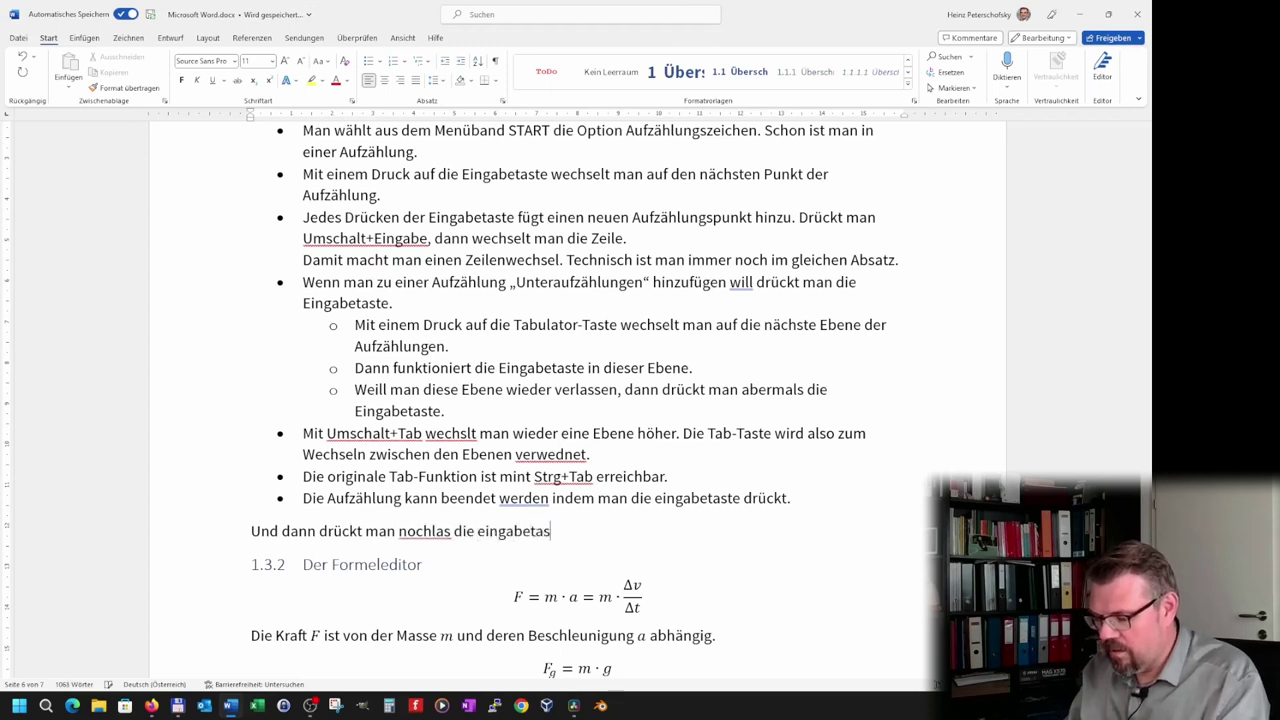
text(te. Damit )
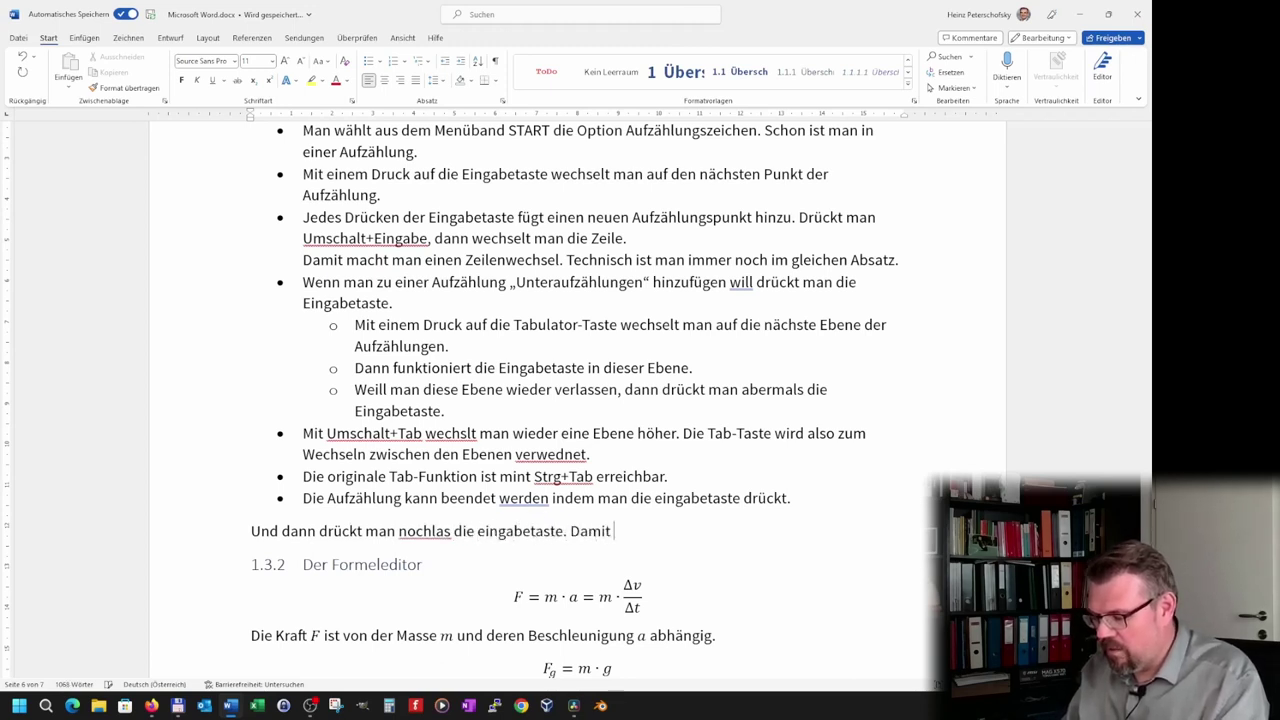
text(wir)
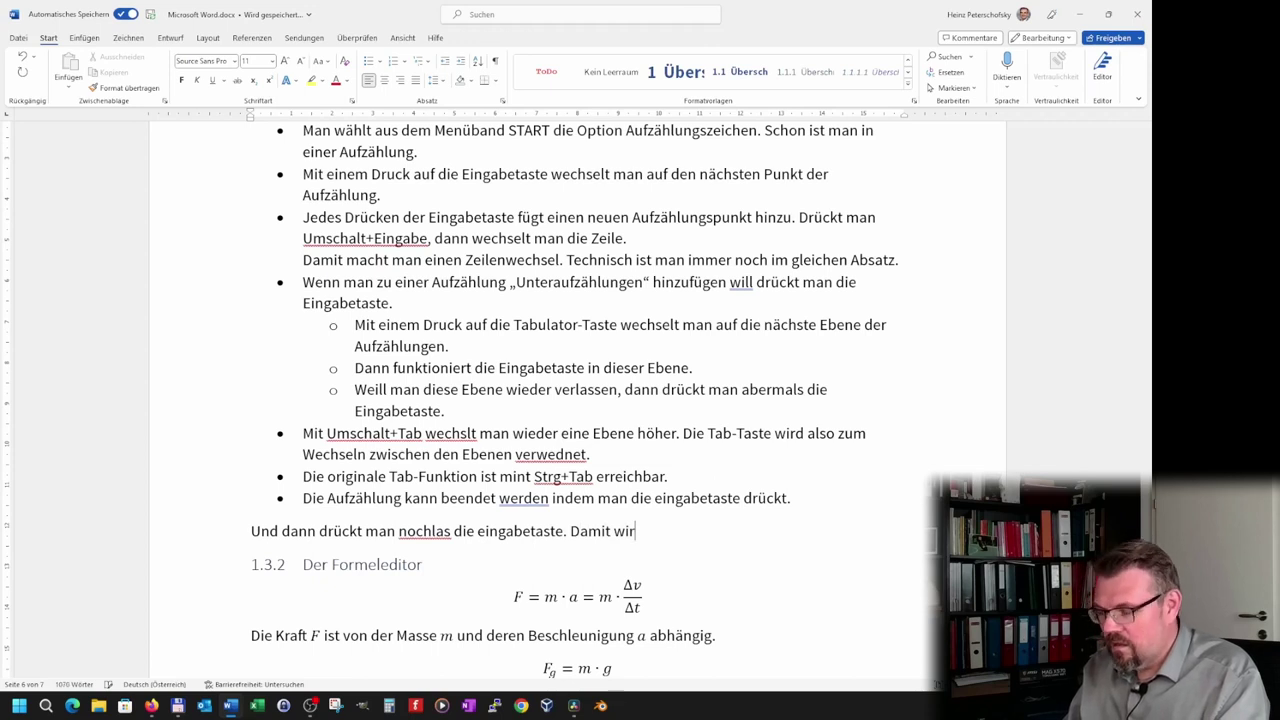
text(d die Aufzä)
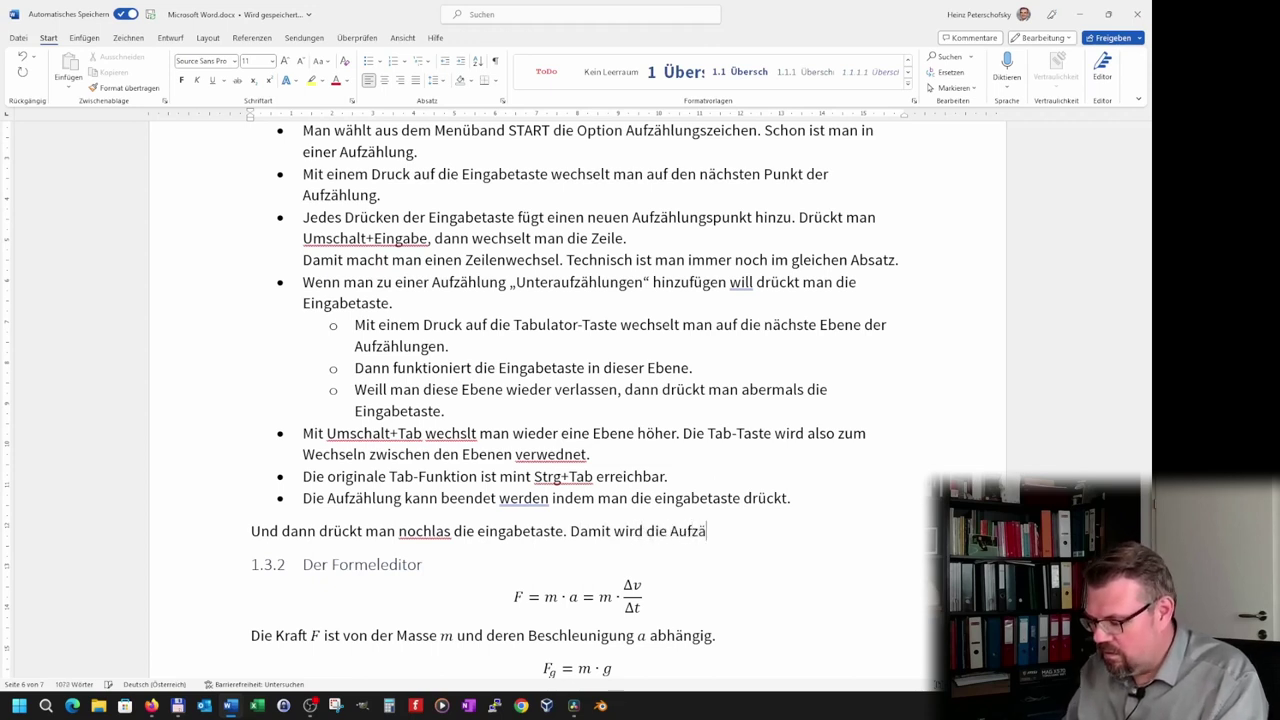
text(hlung verlassen)
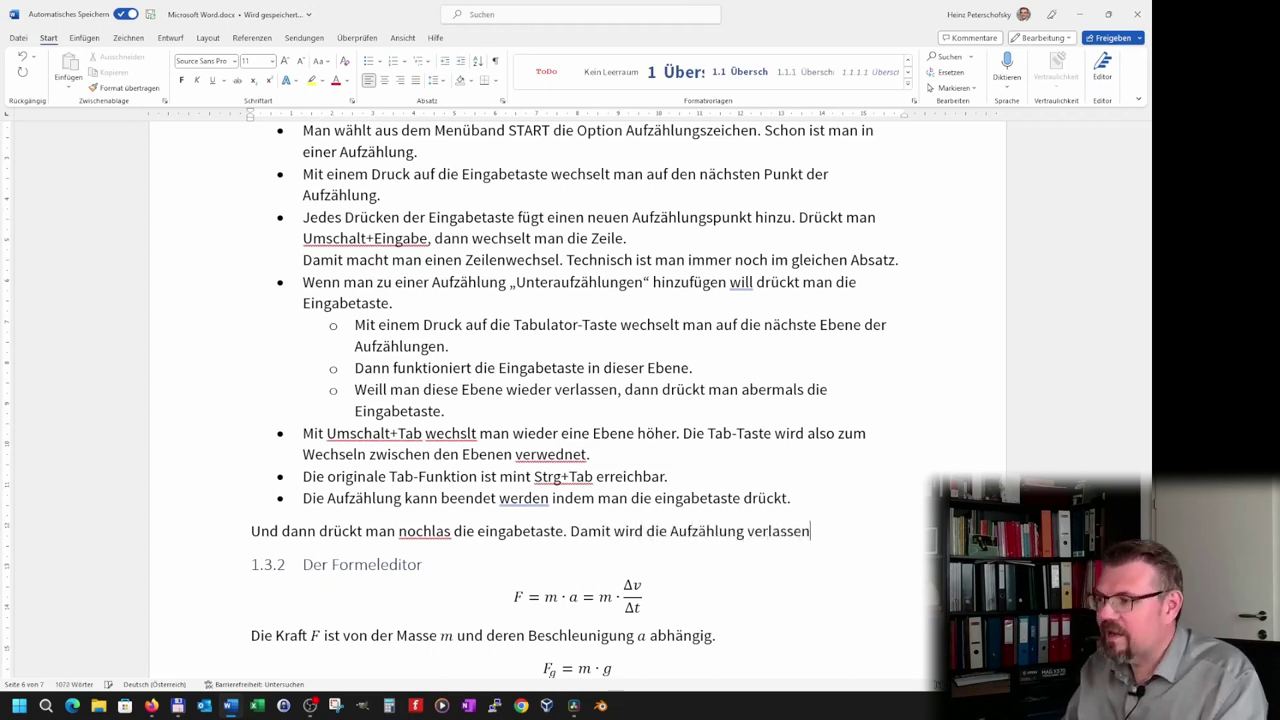
text(.)
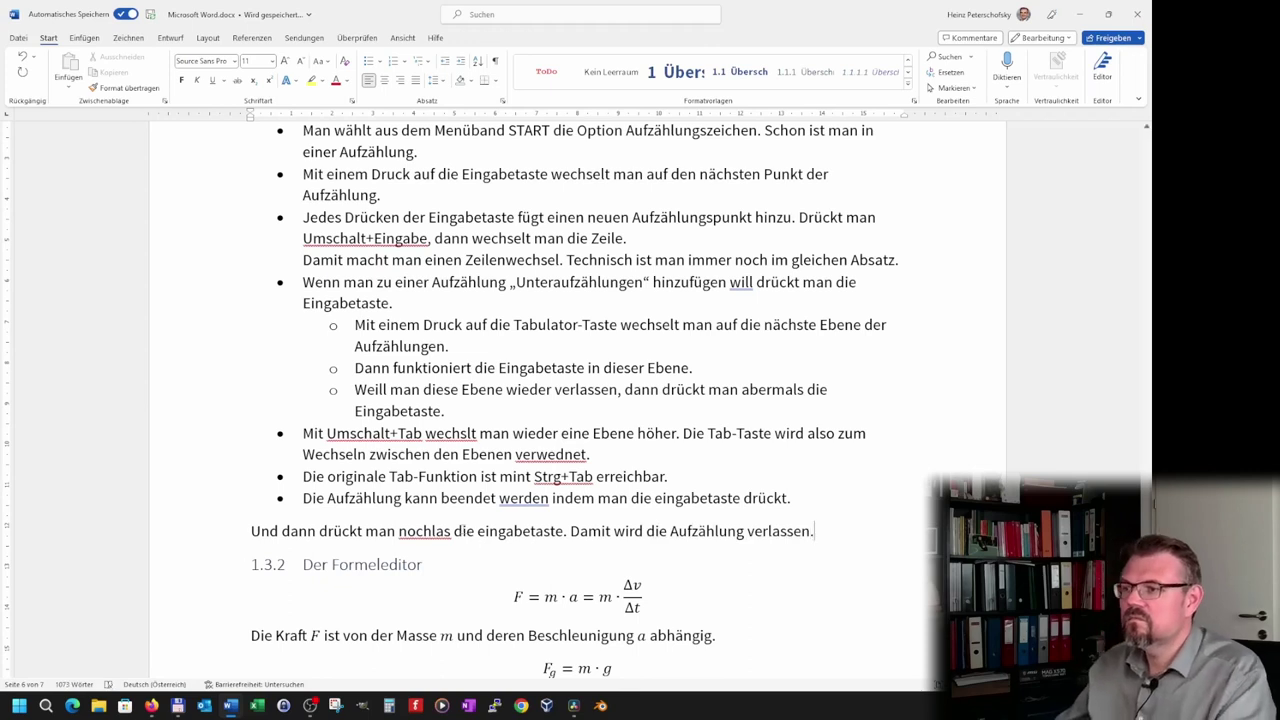
Fix the misspelled nochlas in the closing paragraph using the spelling suggestions
right_click(428, 533)
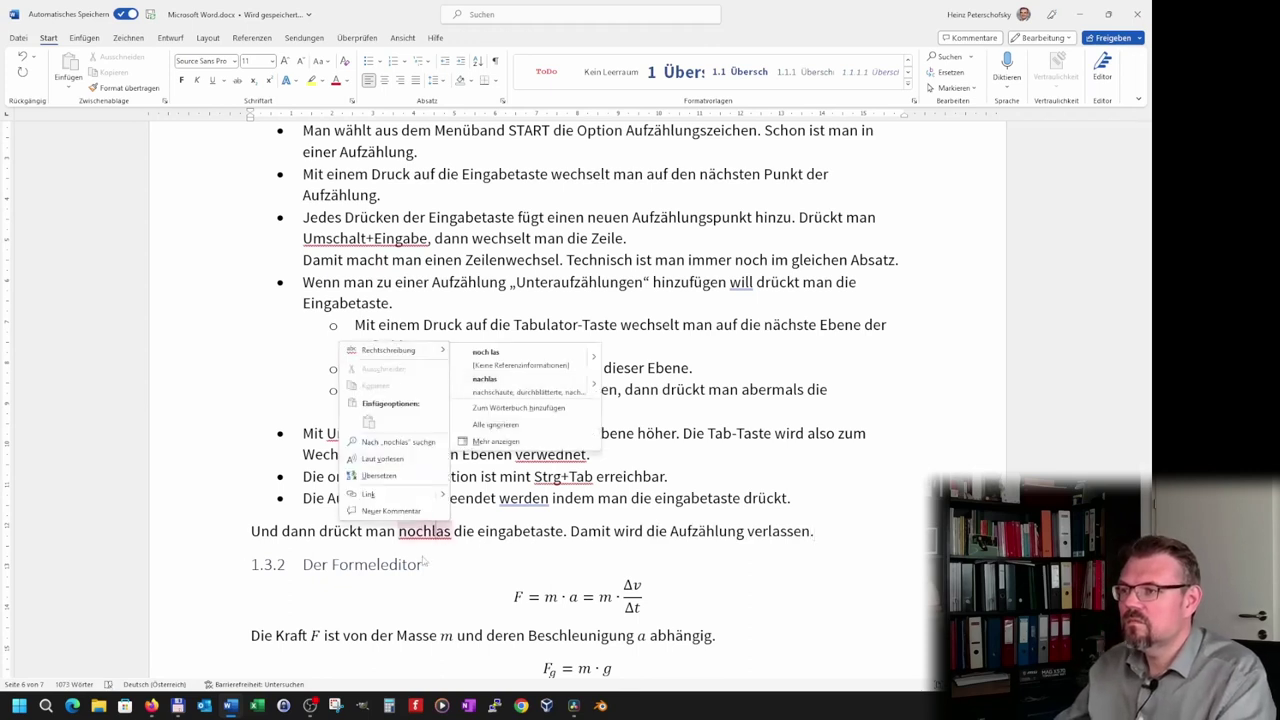
key(Escape)
right_click(428, 535)
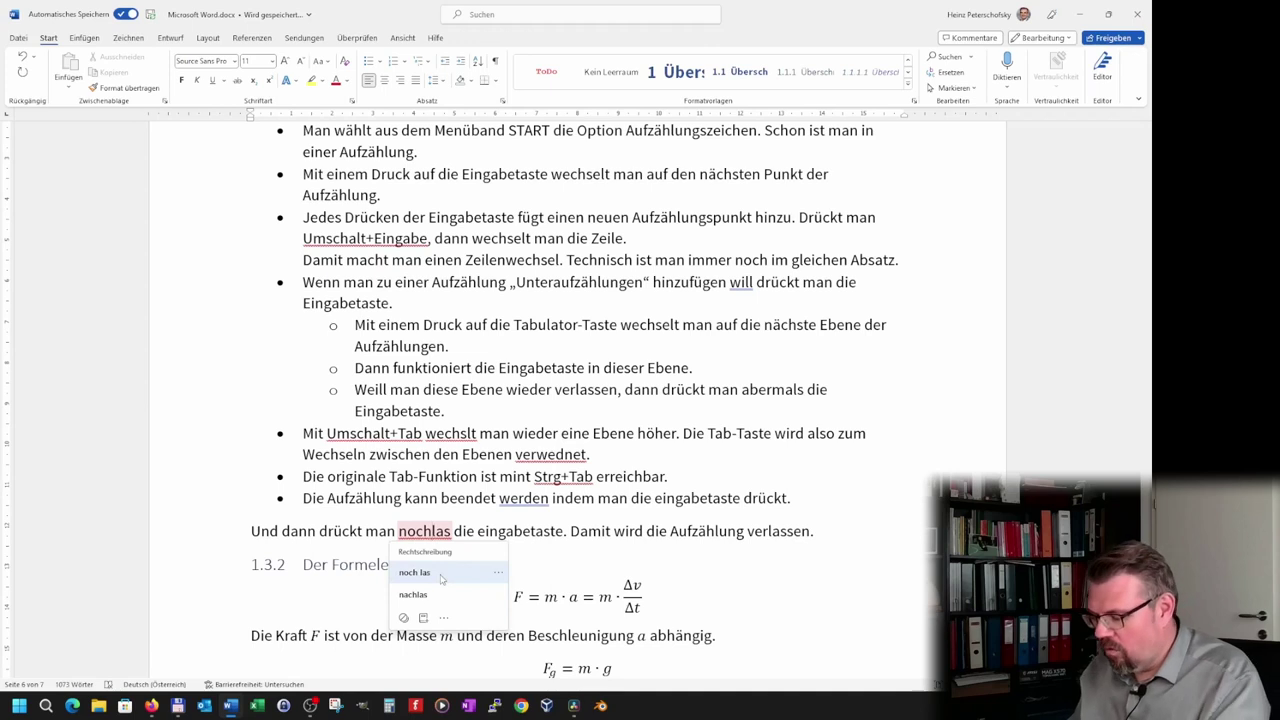
click(440, 572)
text(l)
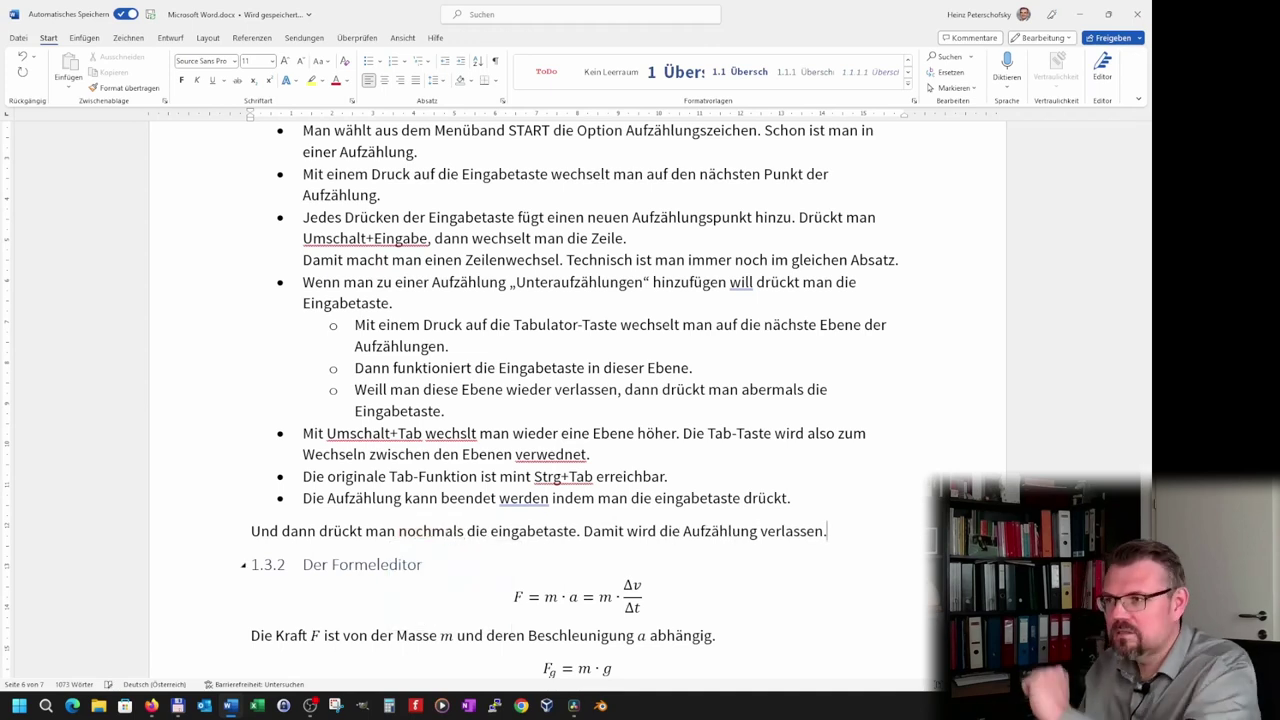
Correct wechslt to wechselt and verwednet to verwendet
right_click(459, 433)
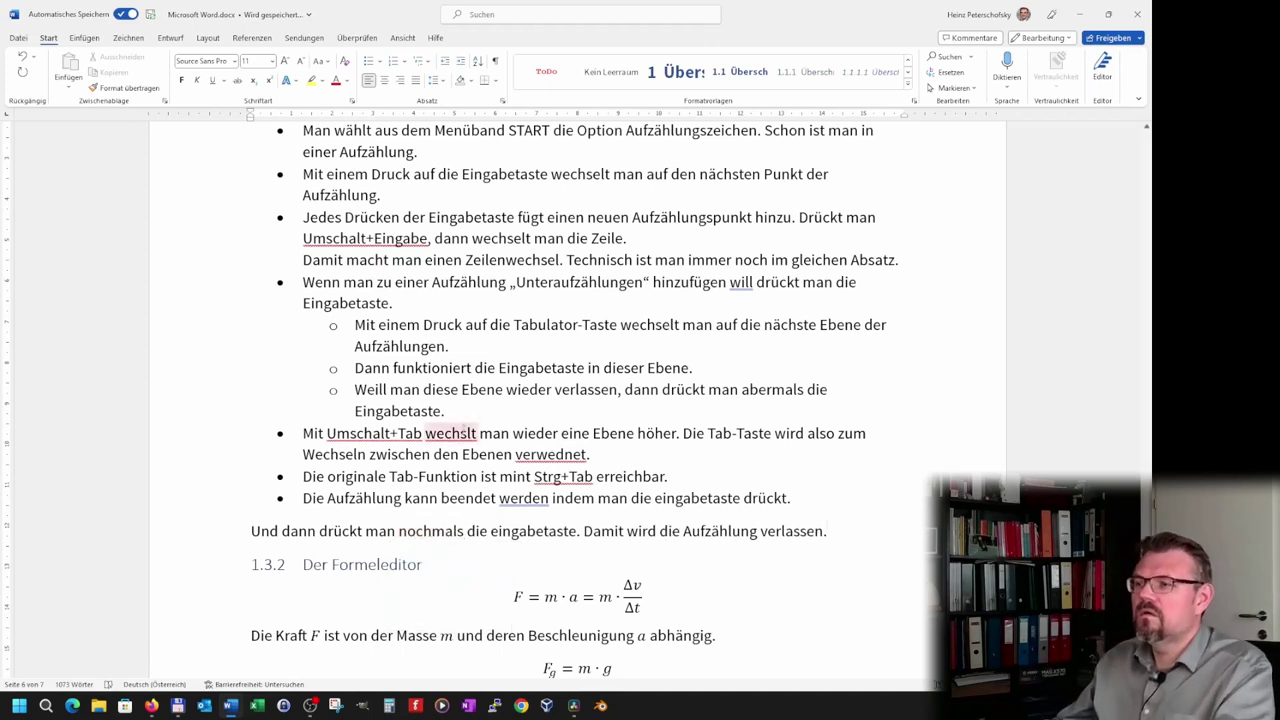
click(442, 475)
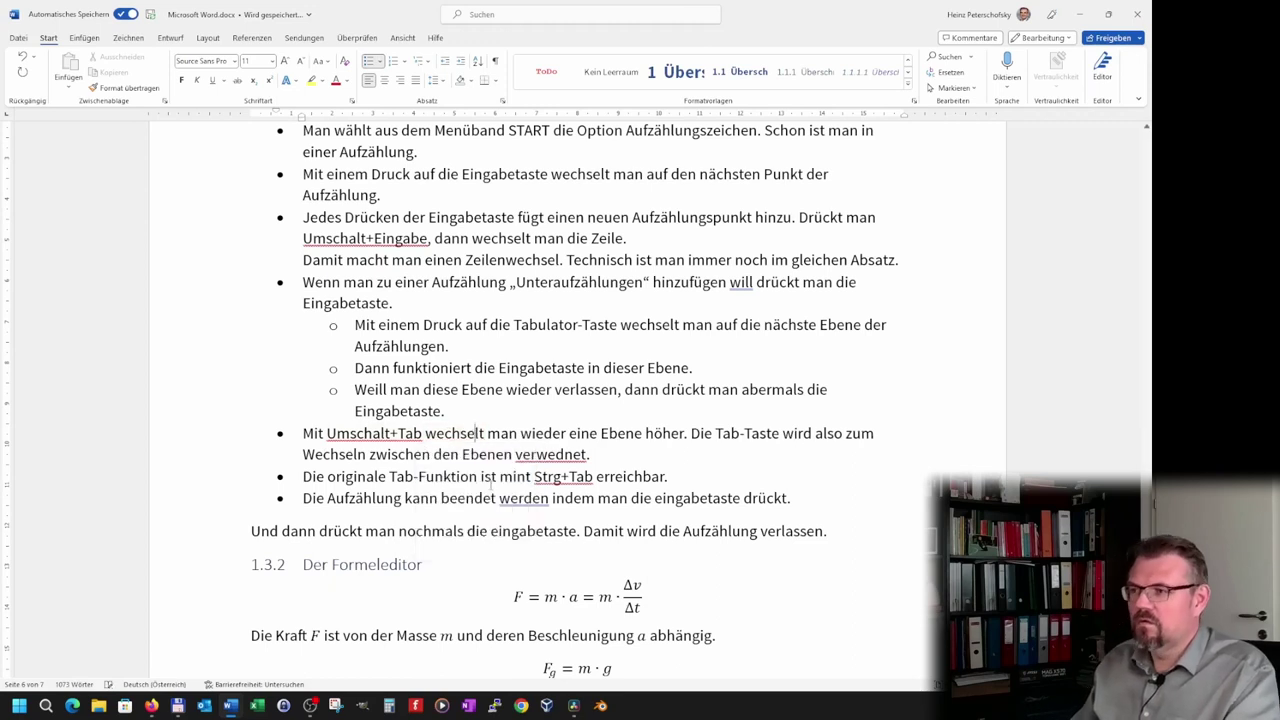
right_click(550, 455)
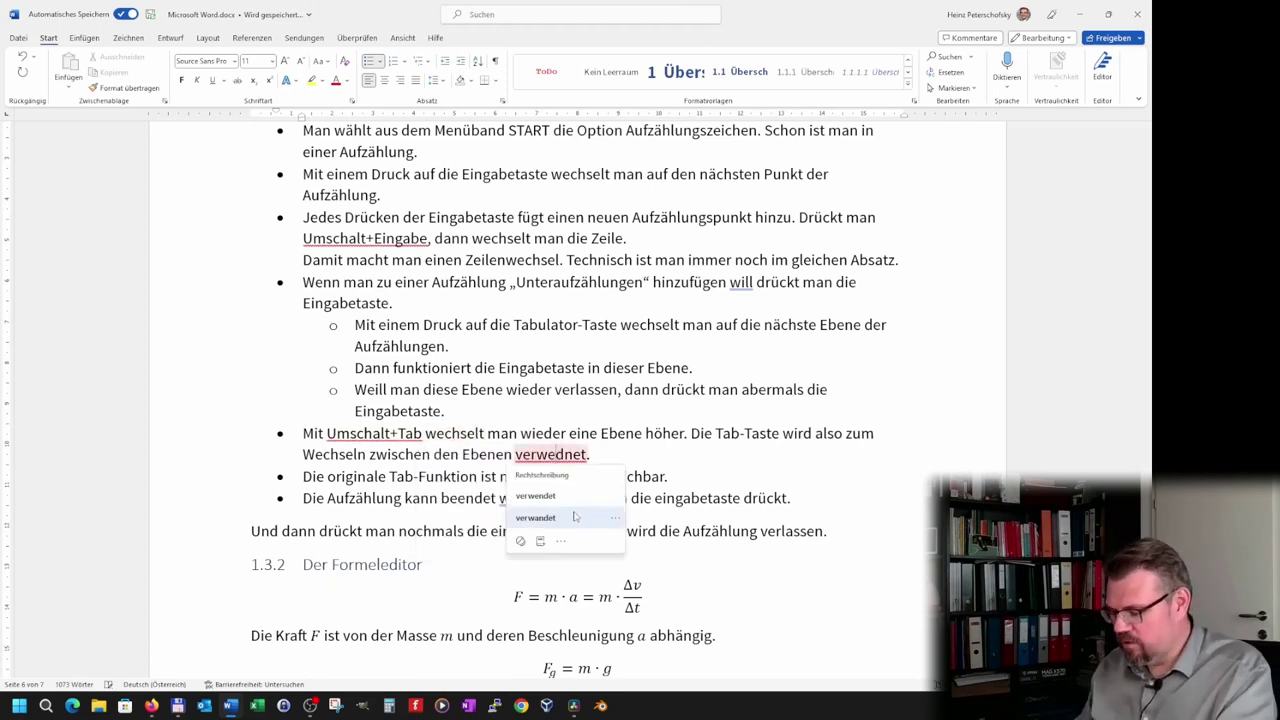
click(575, 497)
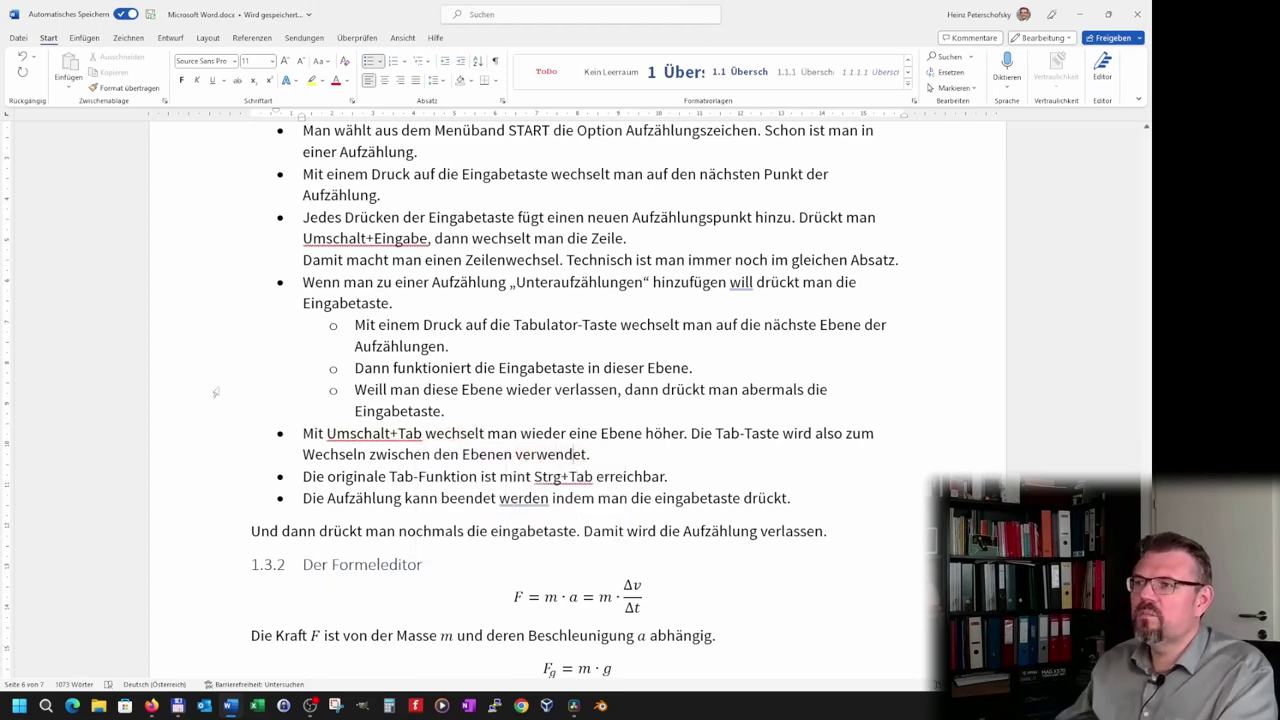
Accept the grammar suggestion adding a comma after 'will'
right_click(740, 283)
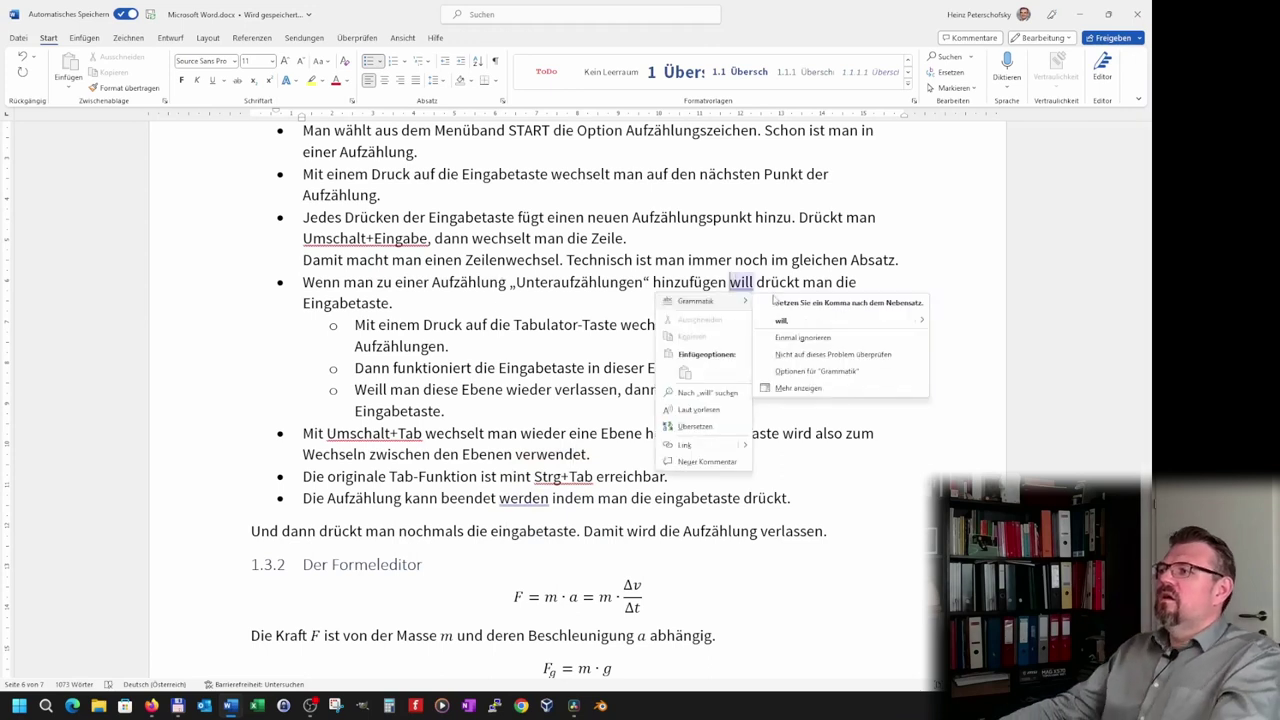
click(781, 320)
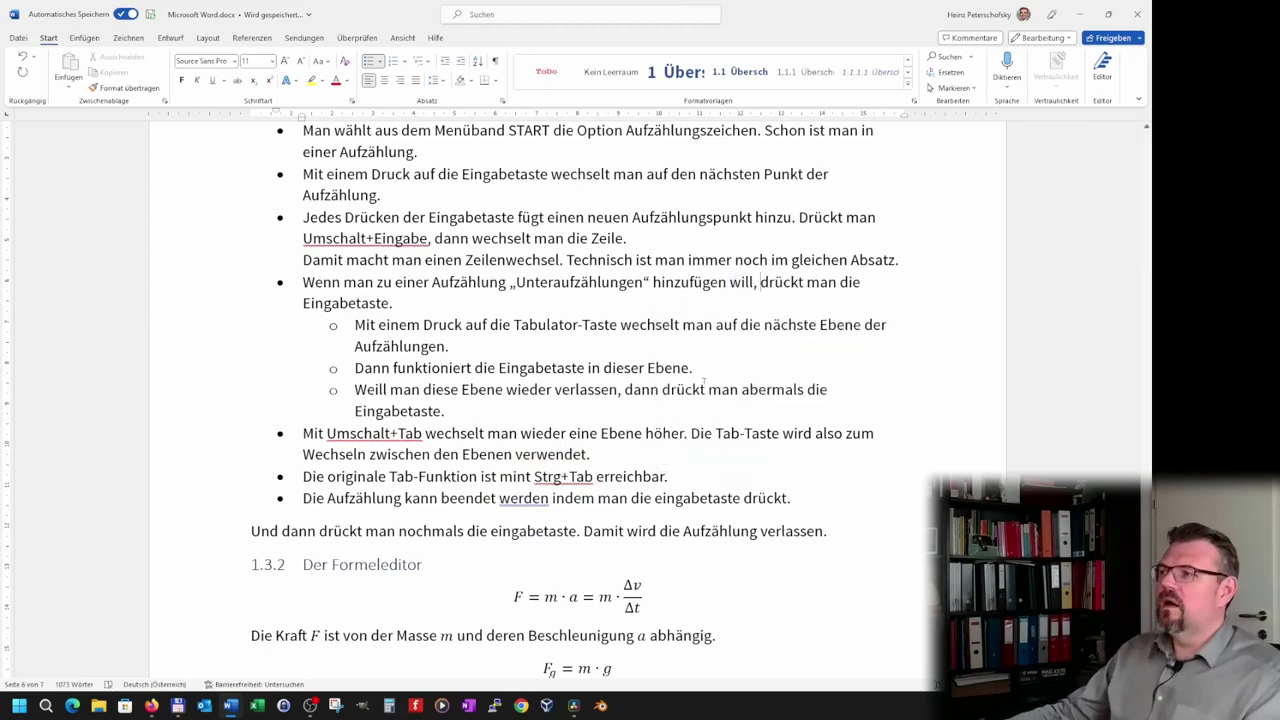
click(850, 531)
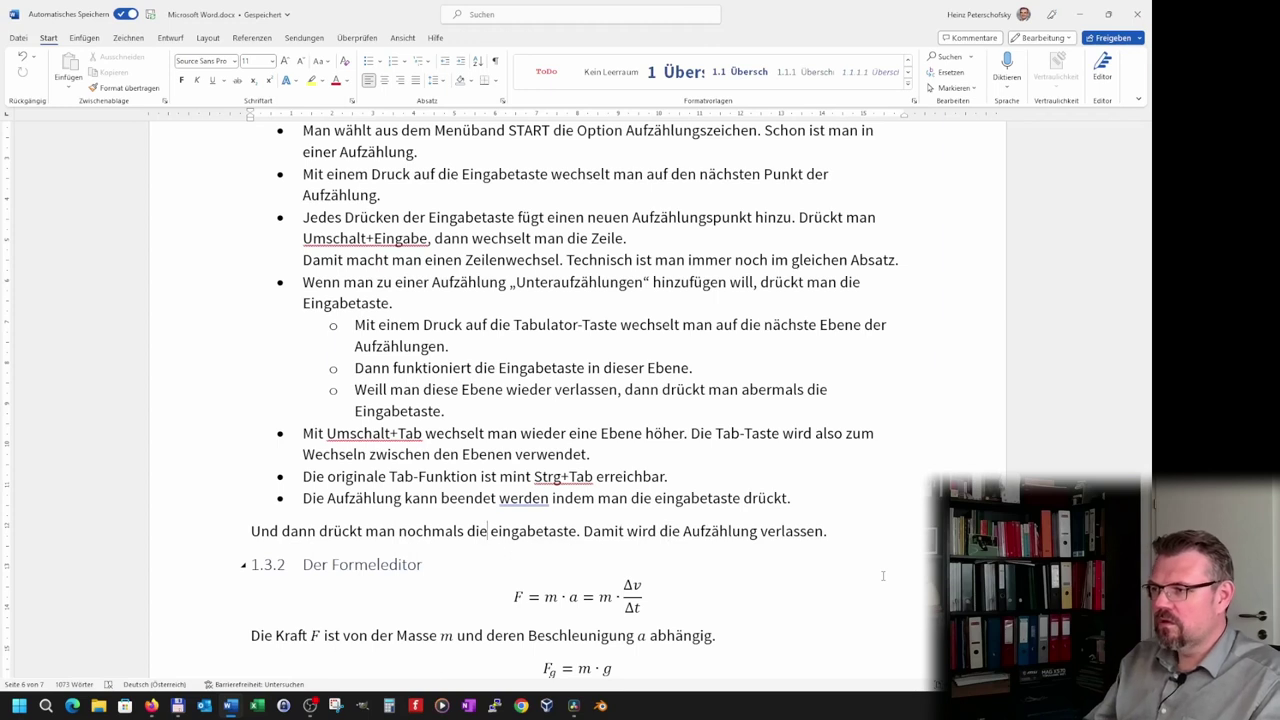
Capitalise eingabetaste to Eingabetaste in the closing paragraph
key(BackSpace)
text(E)
key(Up)
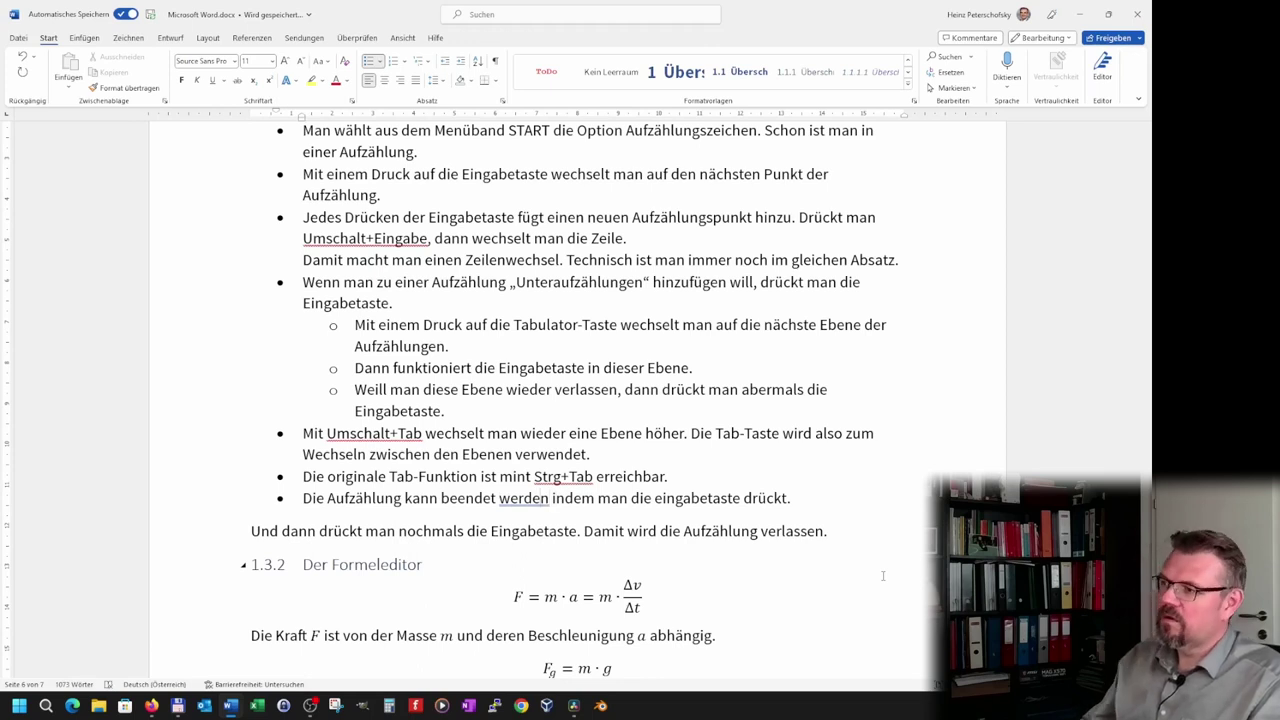
key(Down)
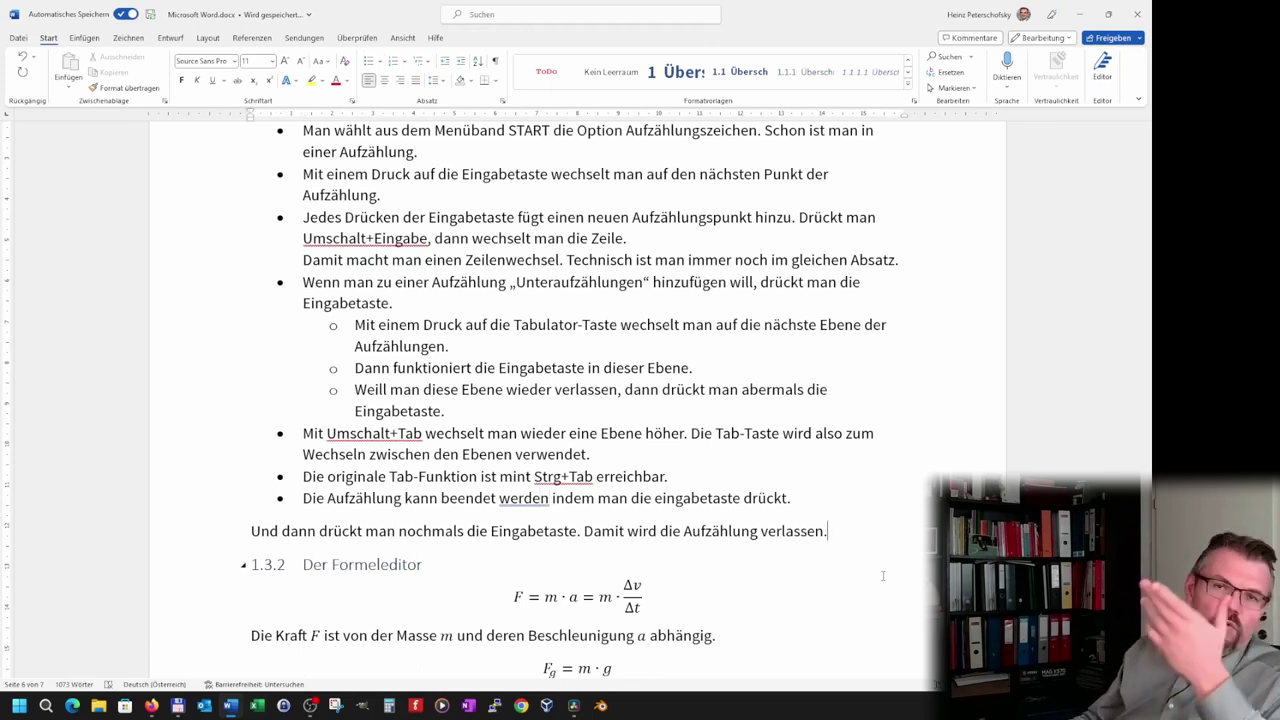
Add the paragraph 'Eine andere Möglichkeit ist die Nummerierung.' followed by an empty paragraph
key(Return)
text(Eine )
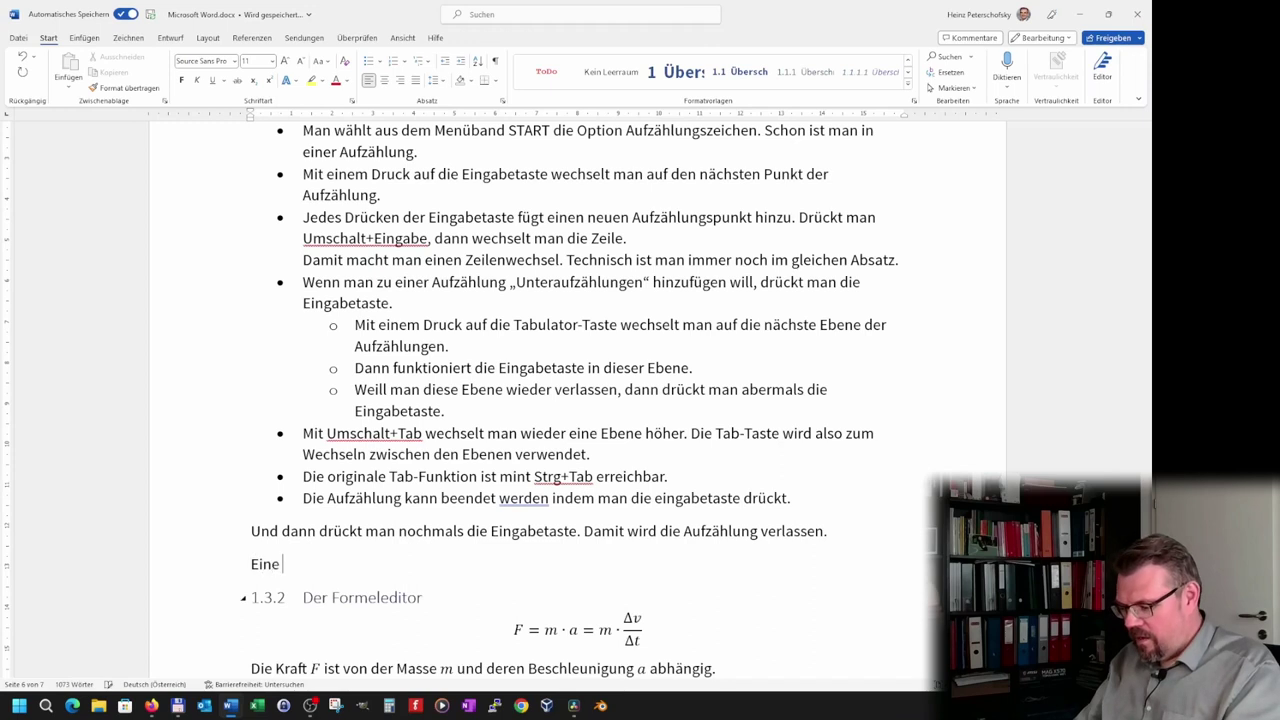
text(ander Möglichk)
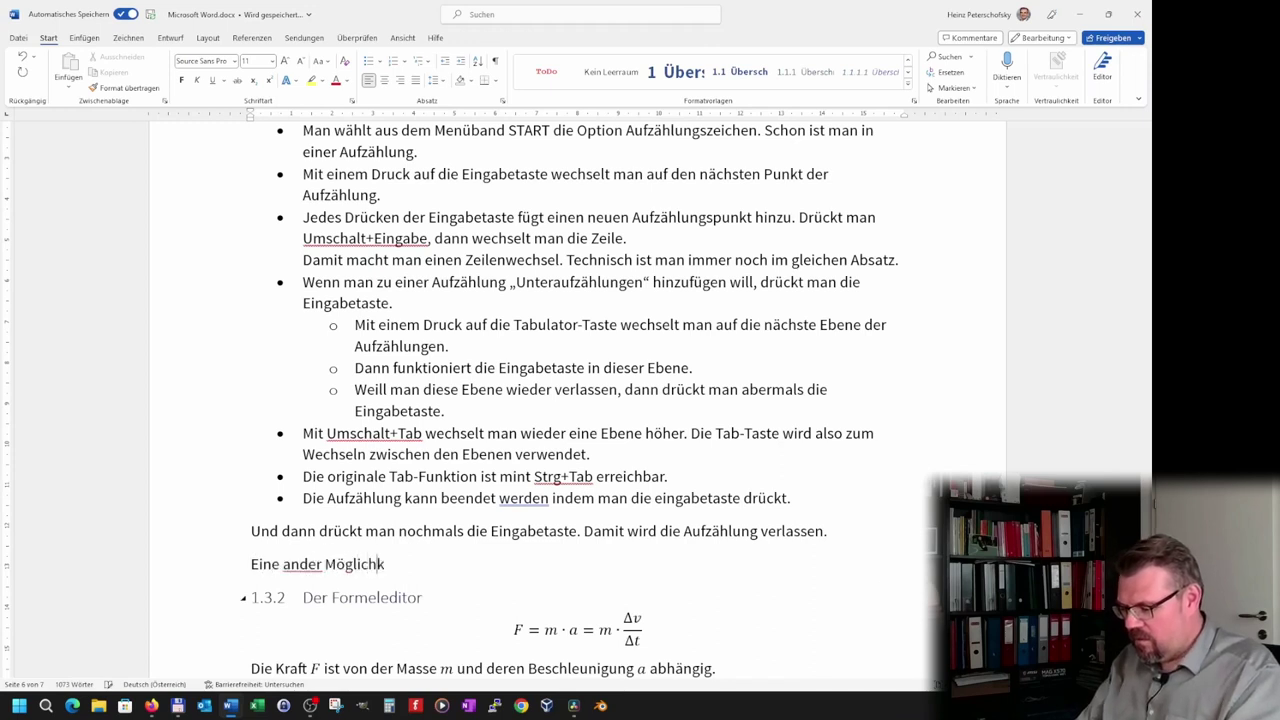
text(eit ist die)
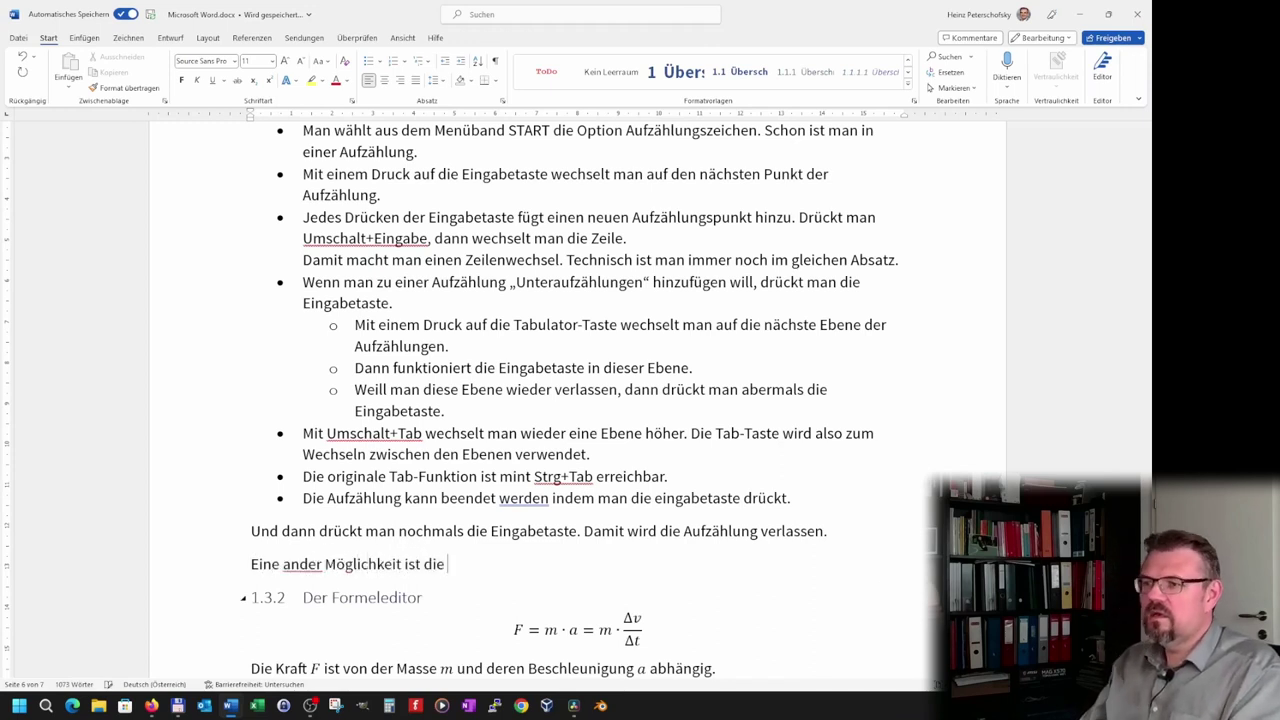
click(402, 564)
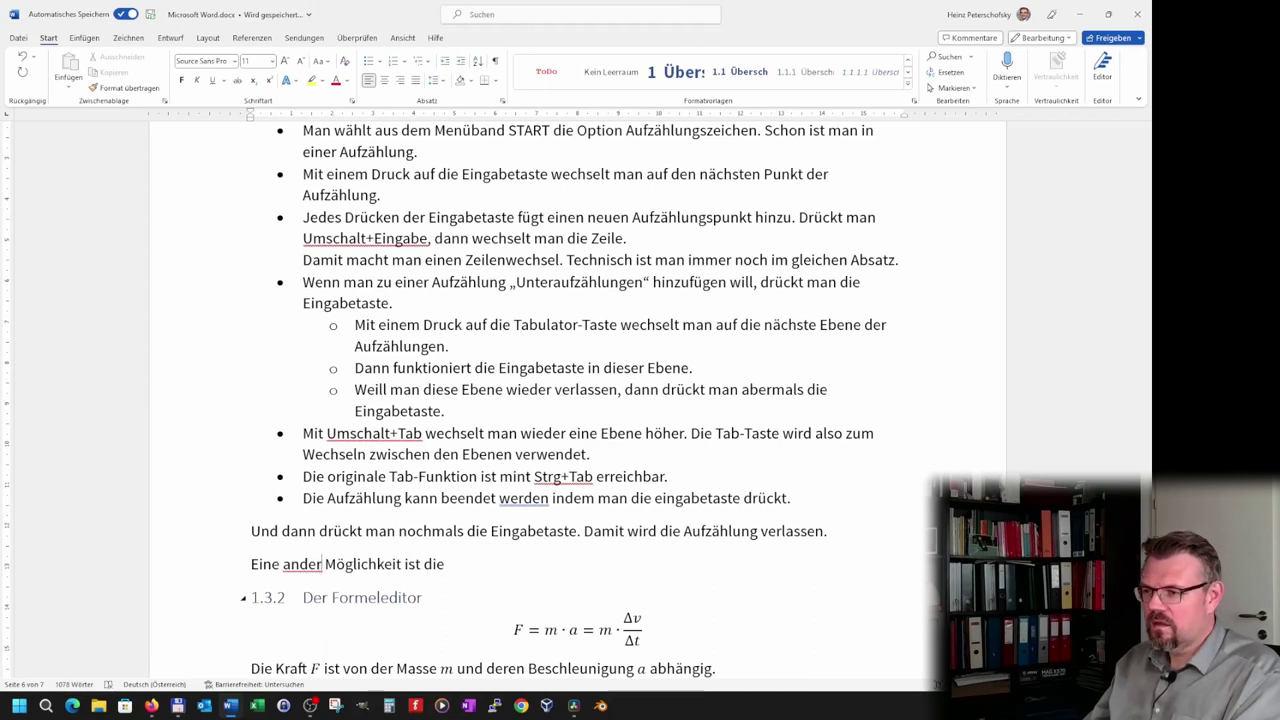
text(e)
key(End)
text(Nu)
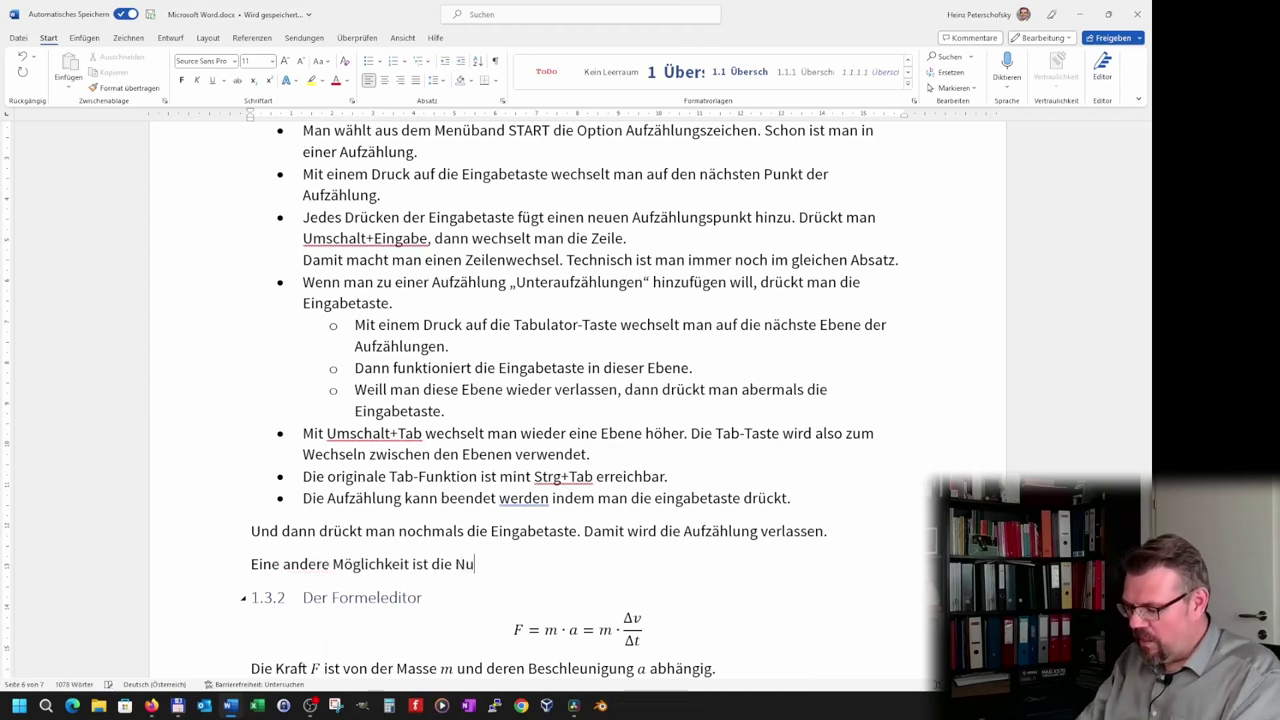
text(mmerierung.)
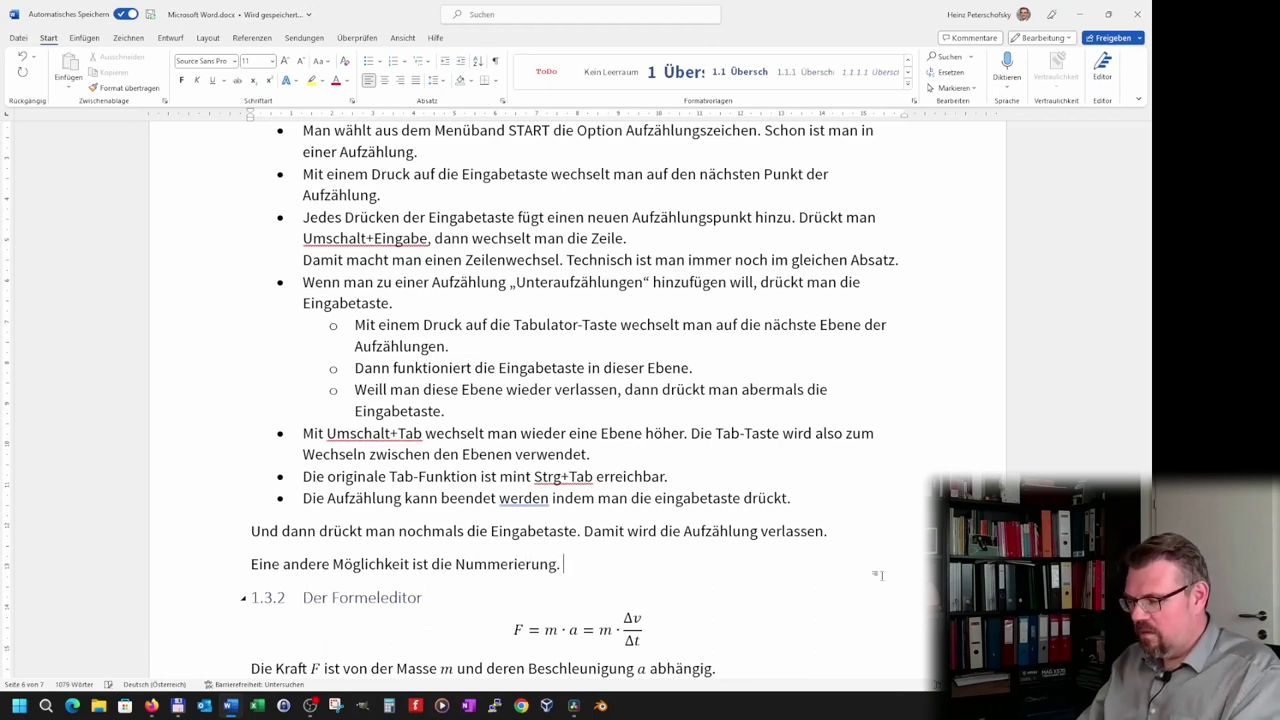
key(Return)
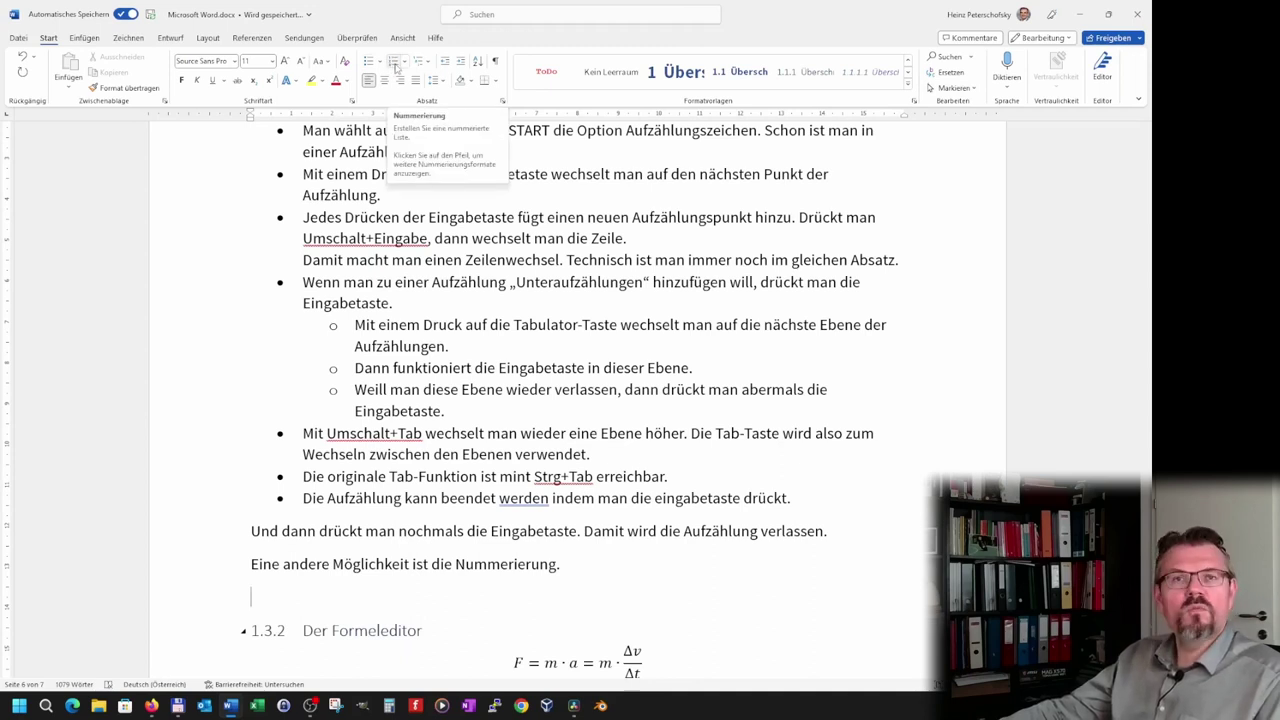
Apply numbering and write item 1 about choosing Nummerierung from the Menüband, correcting nummereirte to nummerierte
click(396, 64)
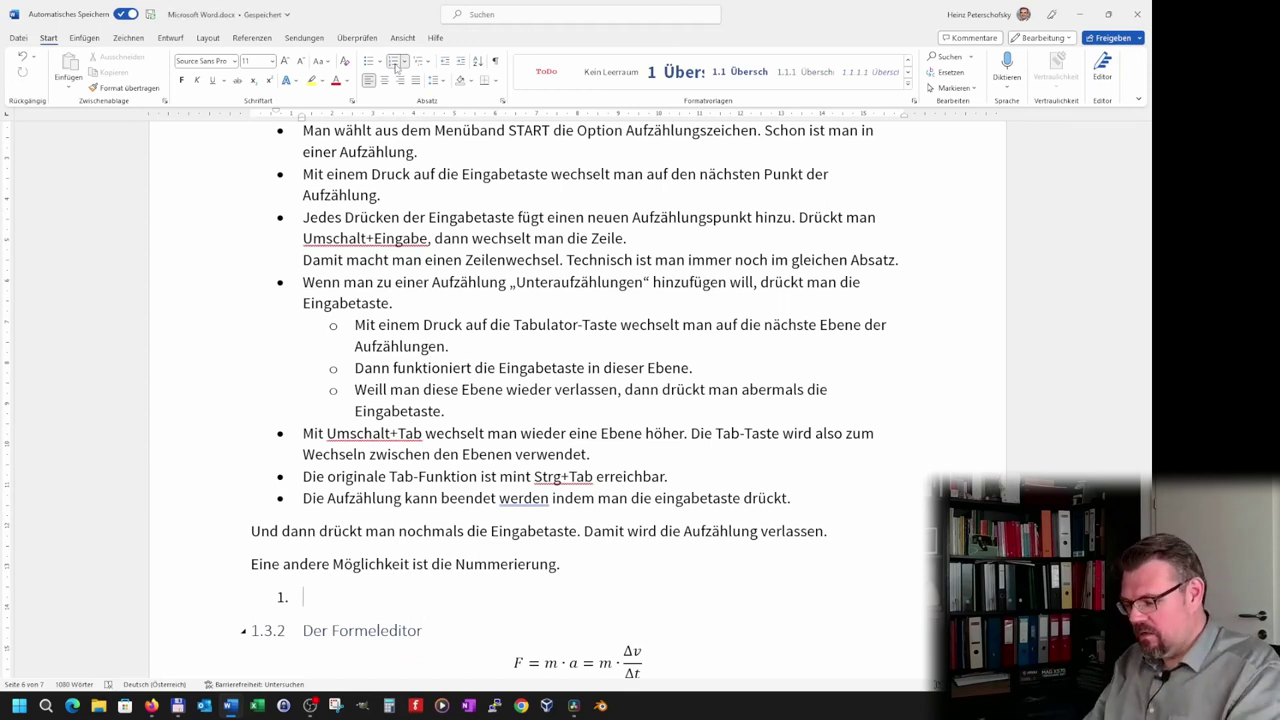
text(Mit der A)
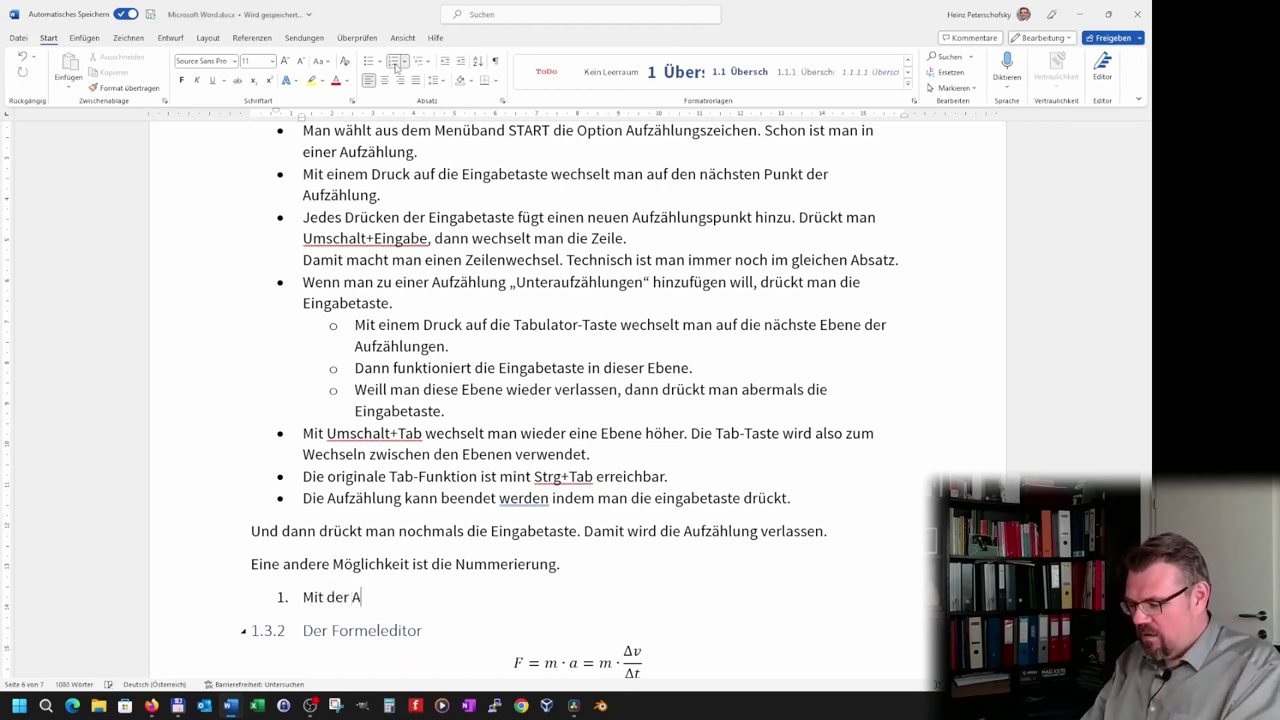
text(uswahldes)
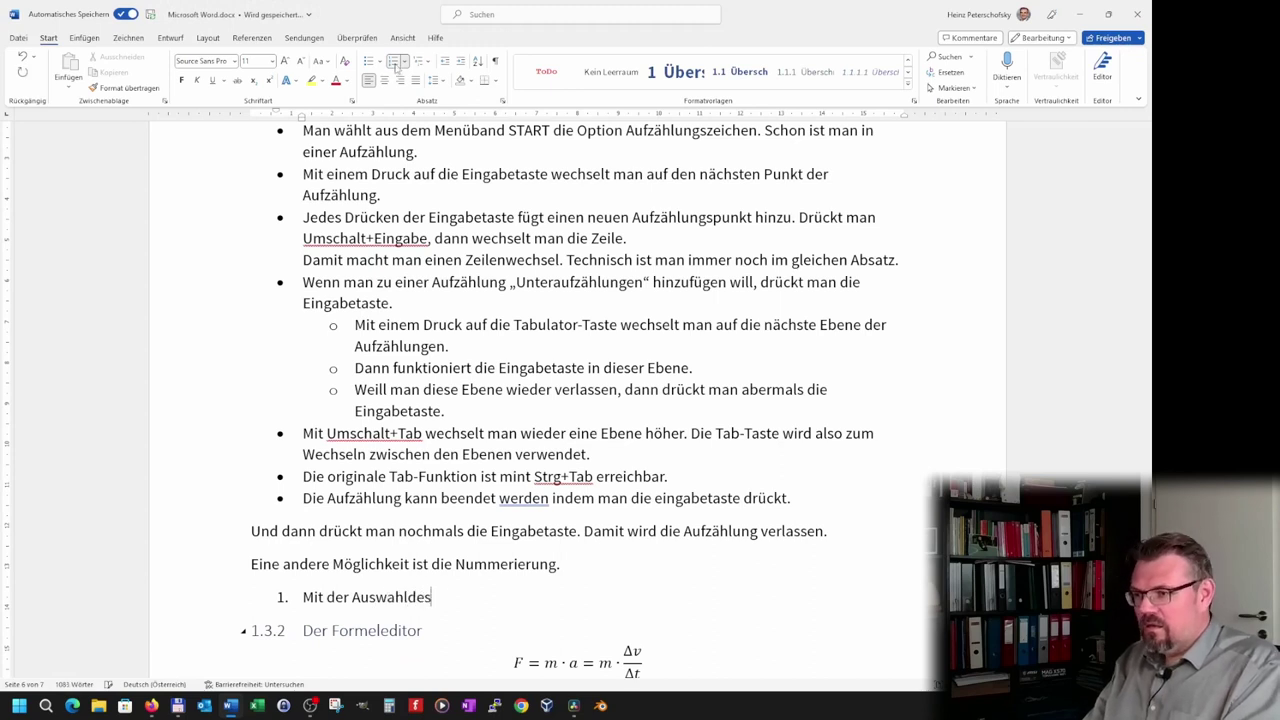
key(BackSpace)
key(BackSpace)
key(BackSpace)
text(des Piun)
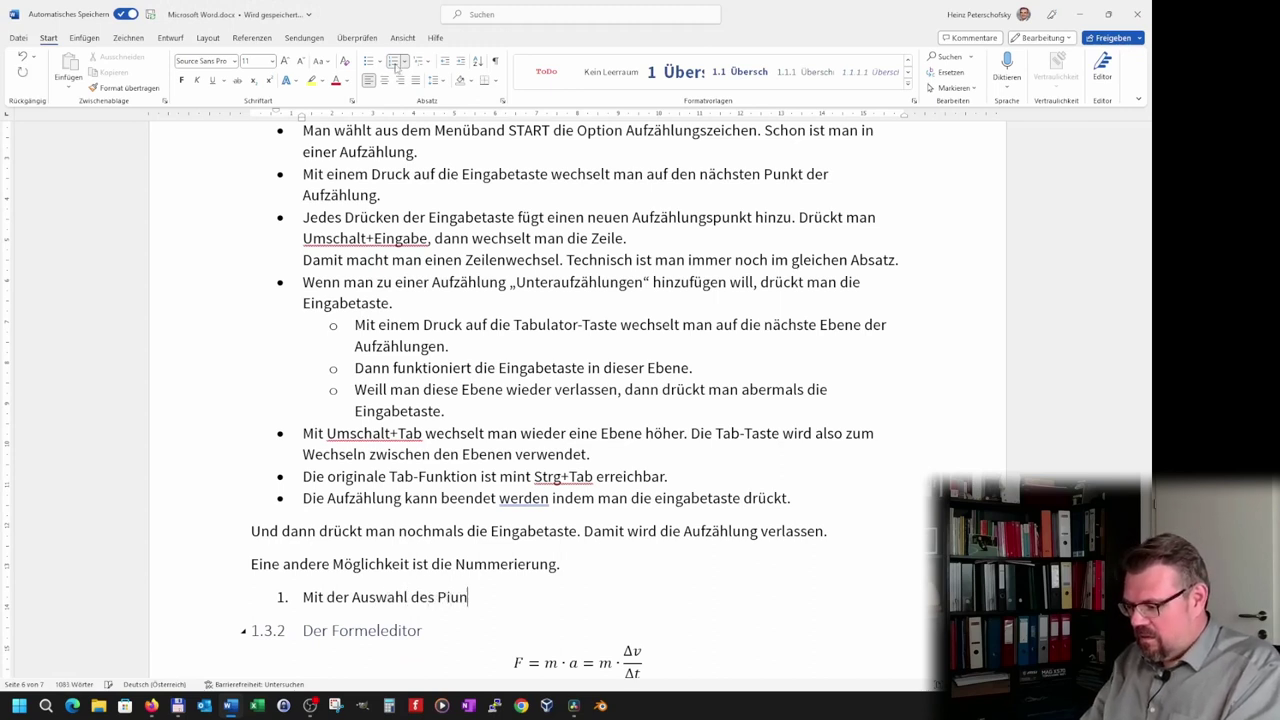
text(k)
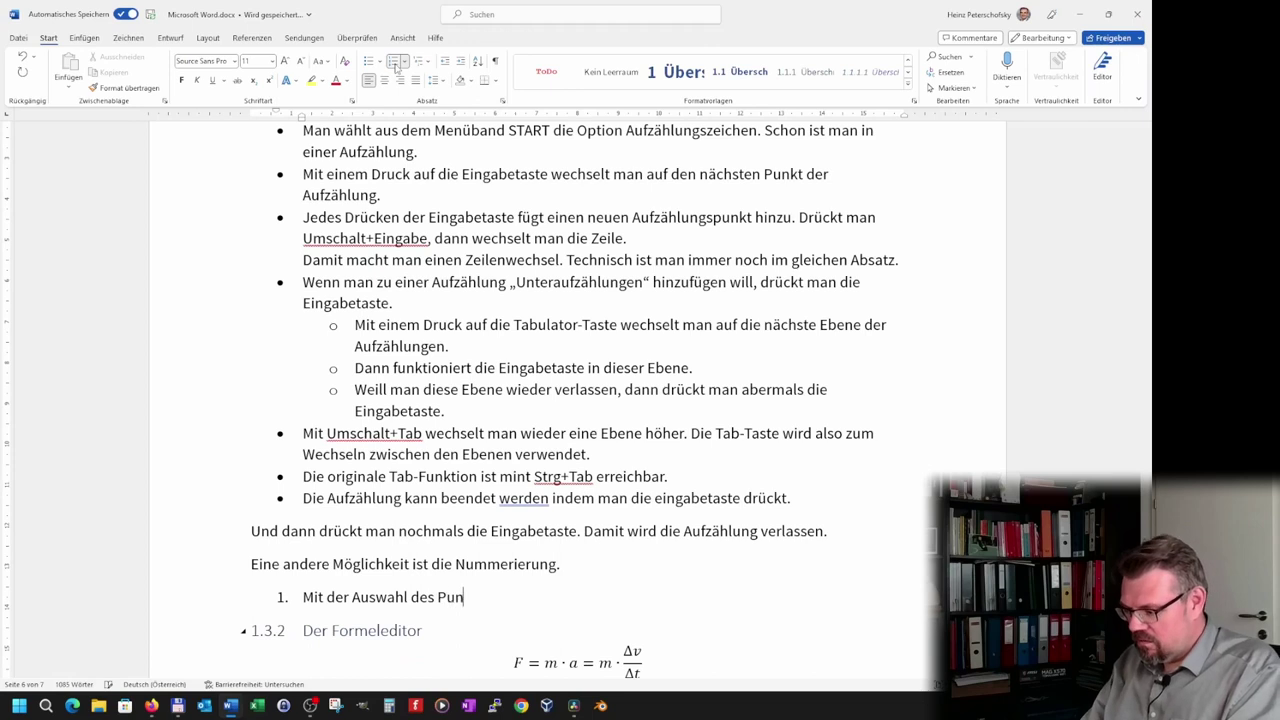
text(ktes Nummer)
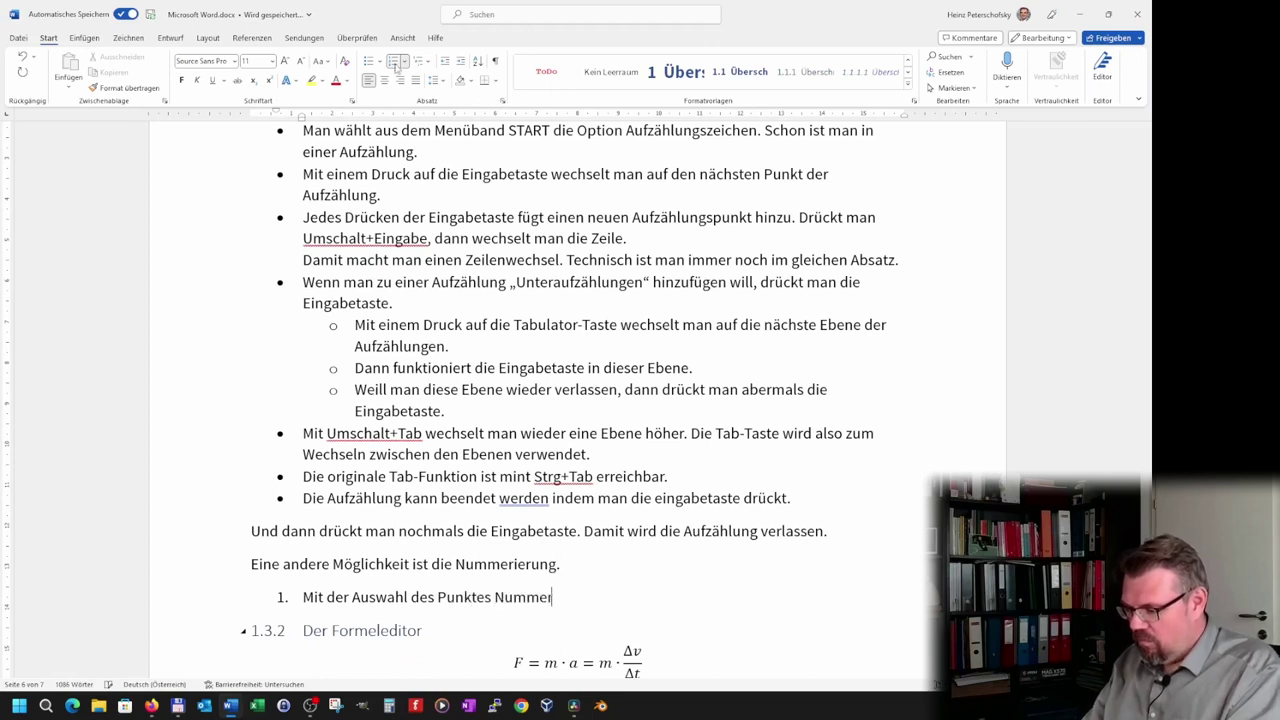
text(ierung aus dem )
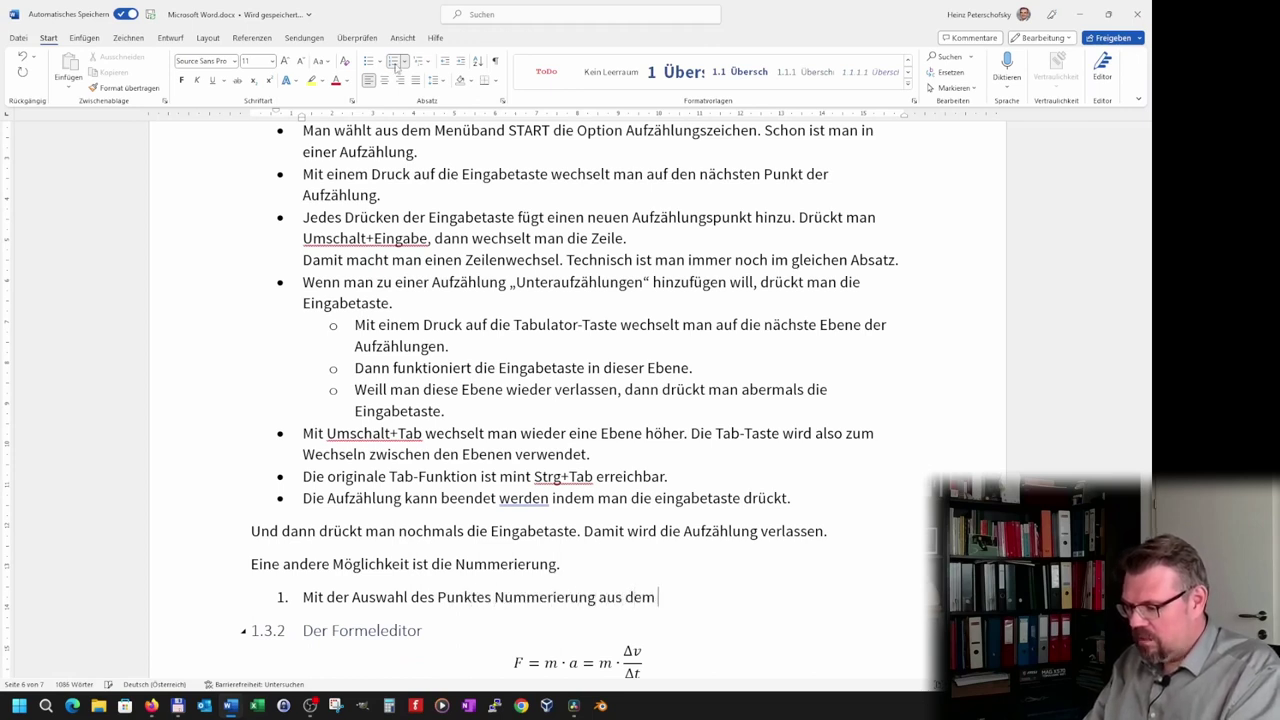
text(Menüband)
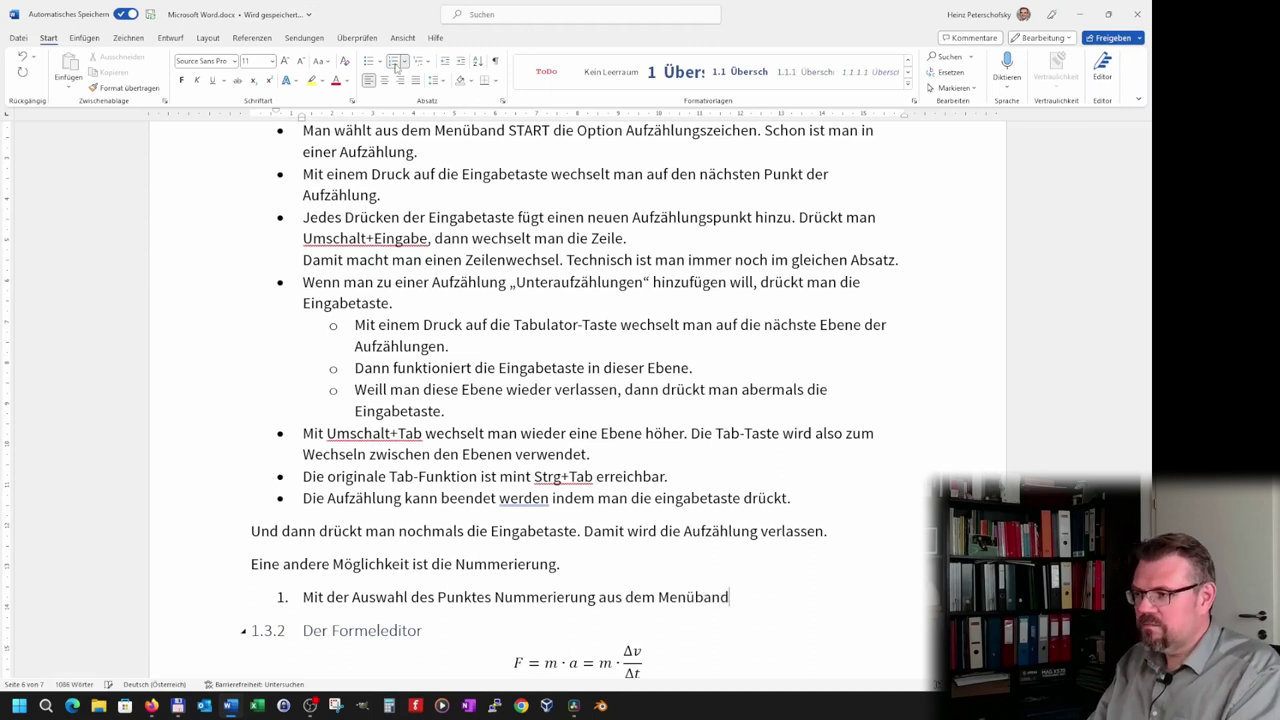
text( kann ma)
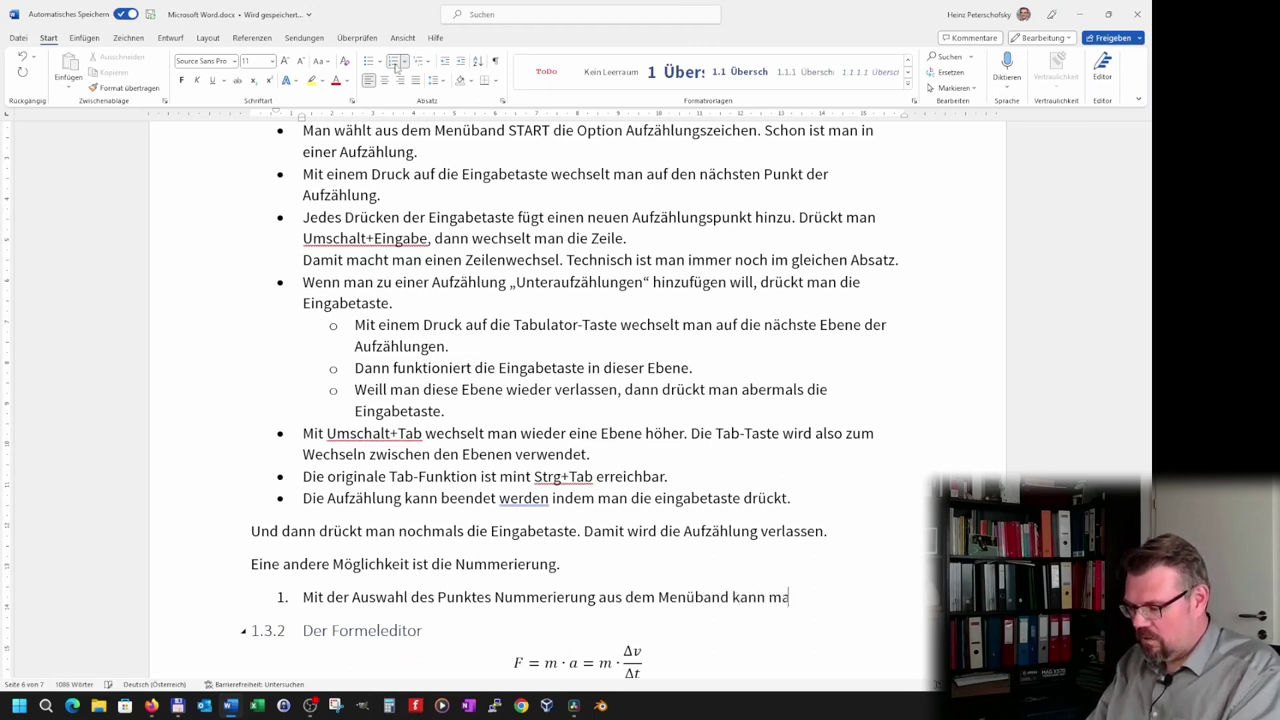
text(n eine nummere)
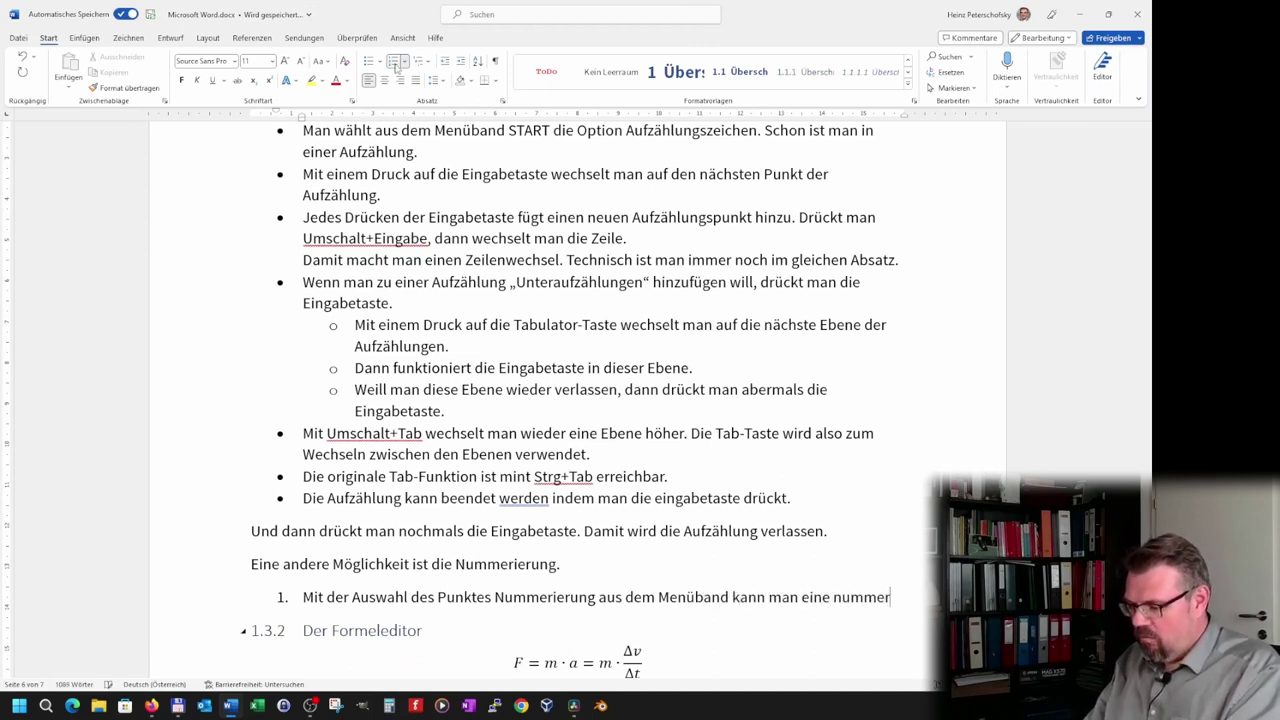
text(irte Liste )
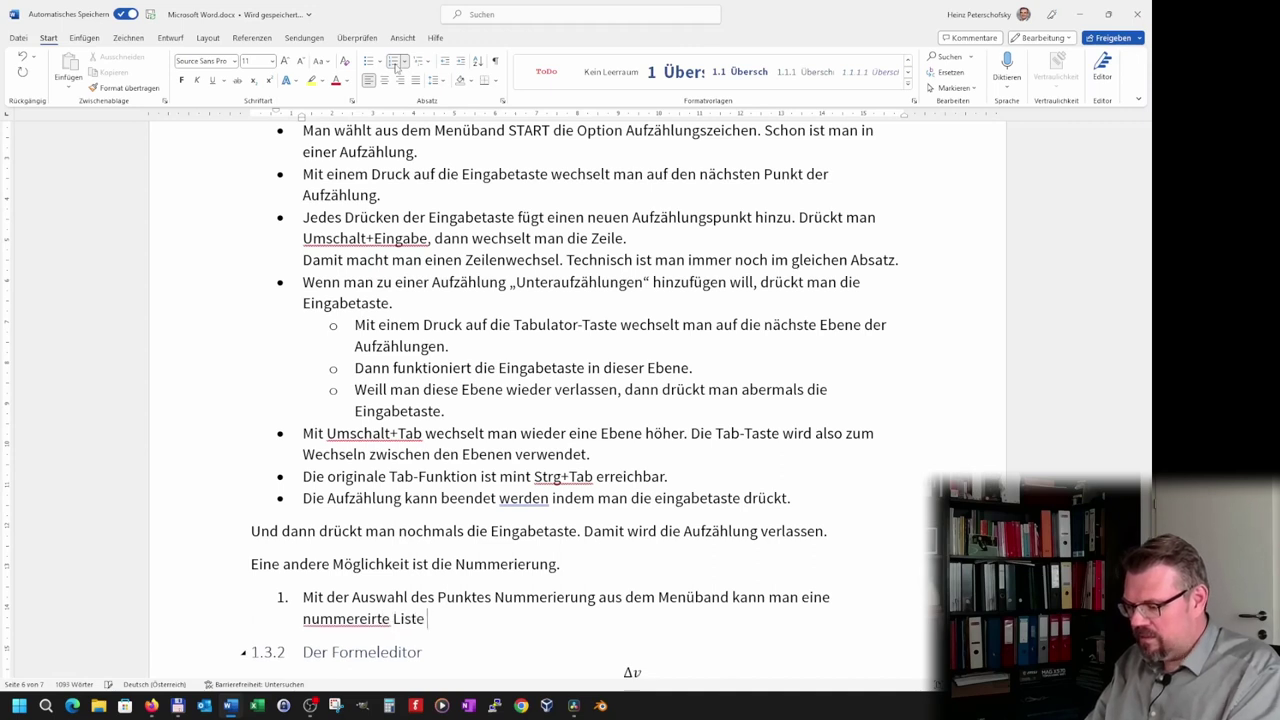
text(starten)
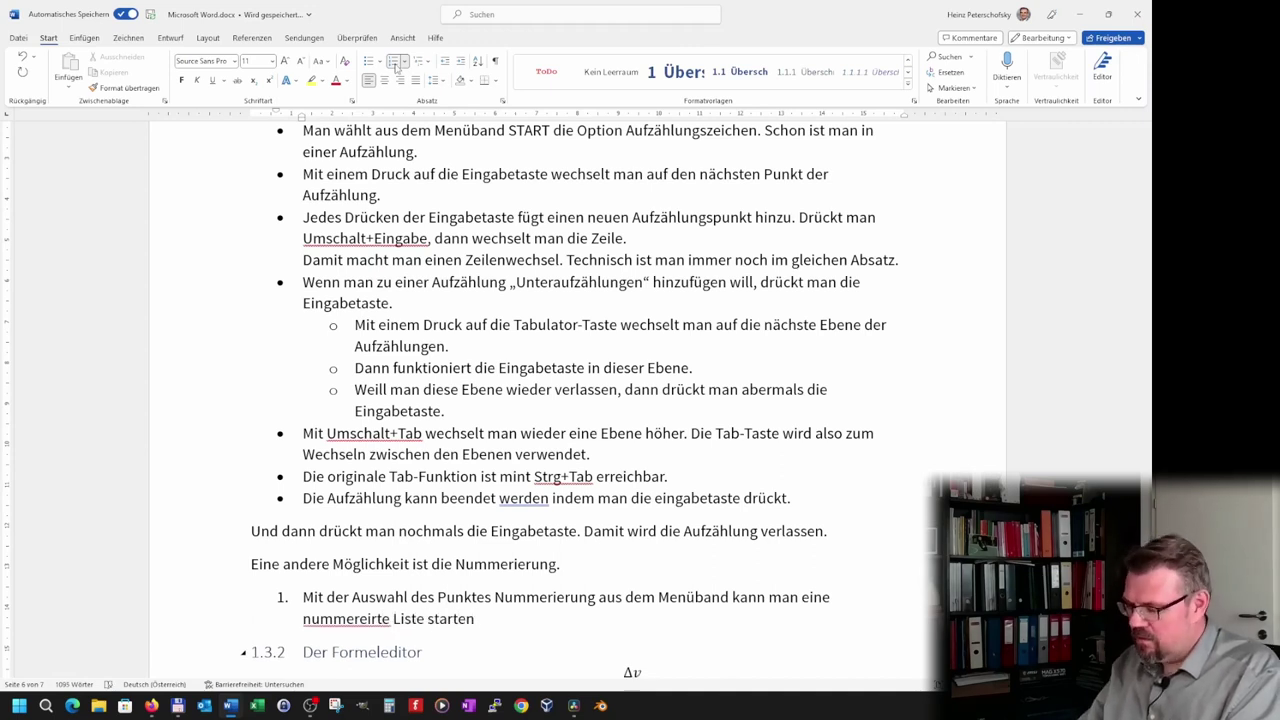
text(.)
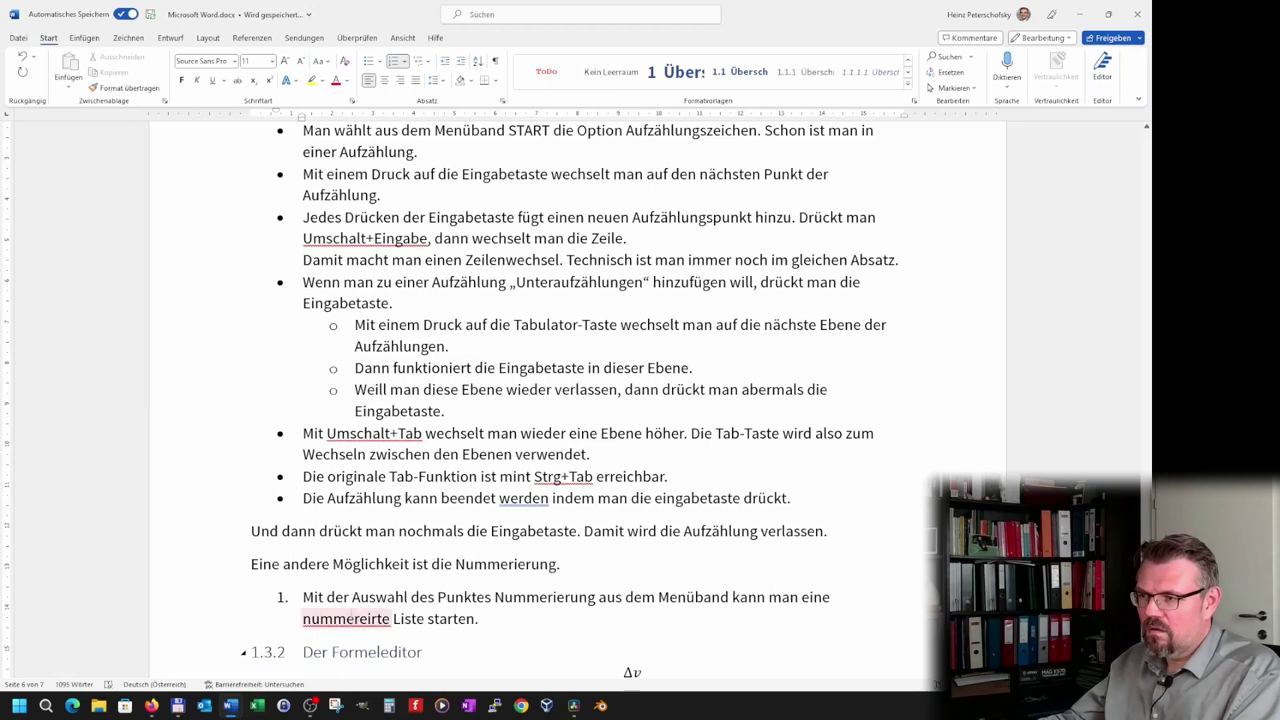
right_click(355, 618)
click(445, 441)
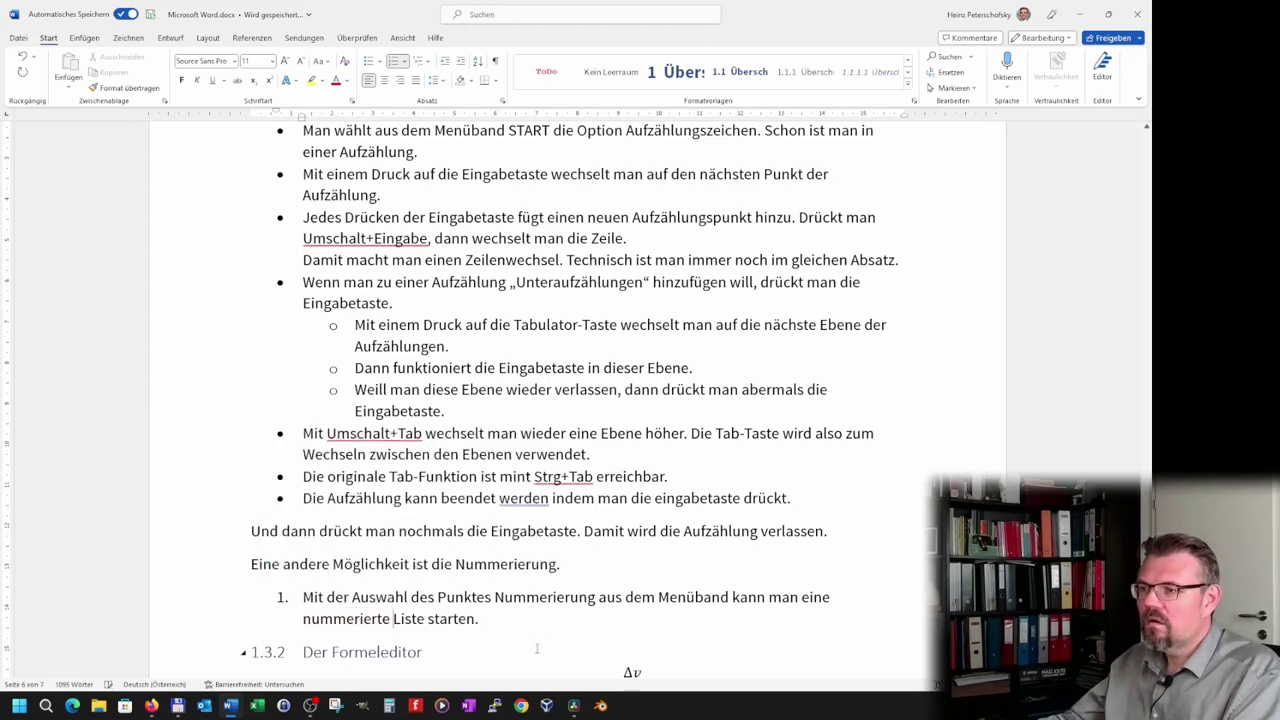
Add item 2 'Diese zählt die Aufzählungspunkte' and item 3 'Auch hier ist es möglich Unterpunkte…', then start item 4
key(Return)
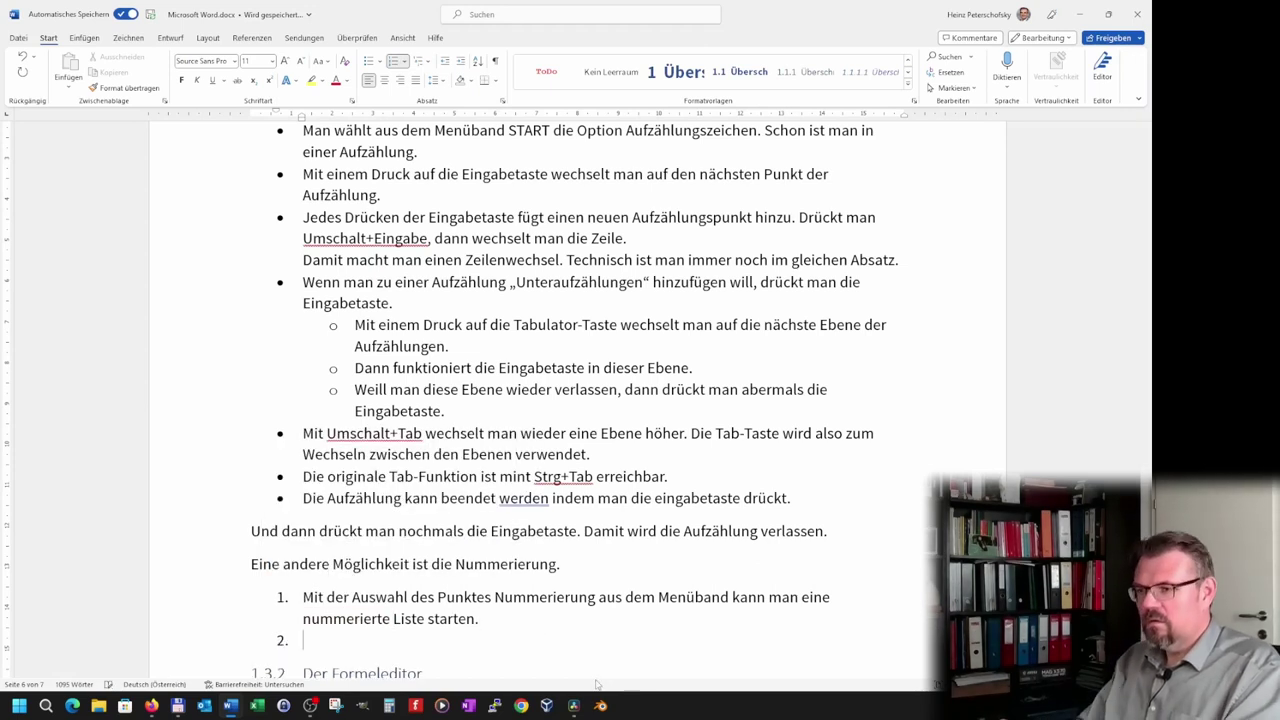
text(Diese )
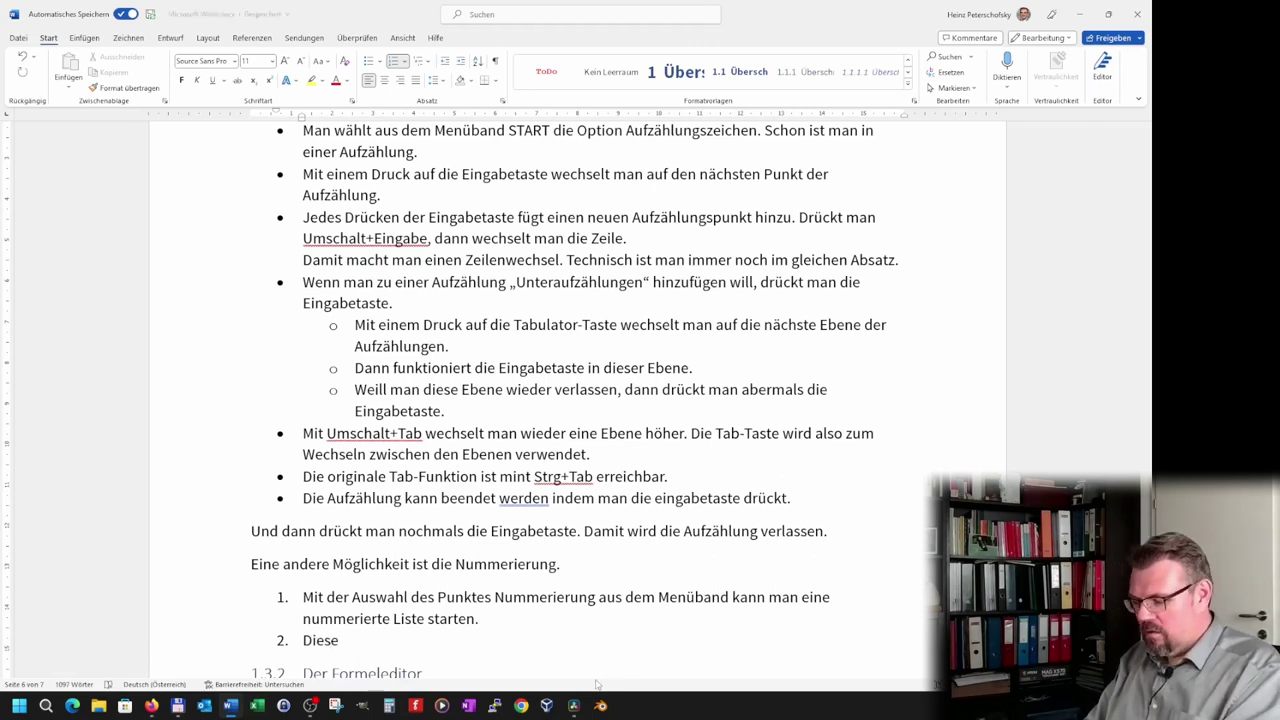
text(zählt die Aufzä)
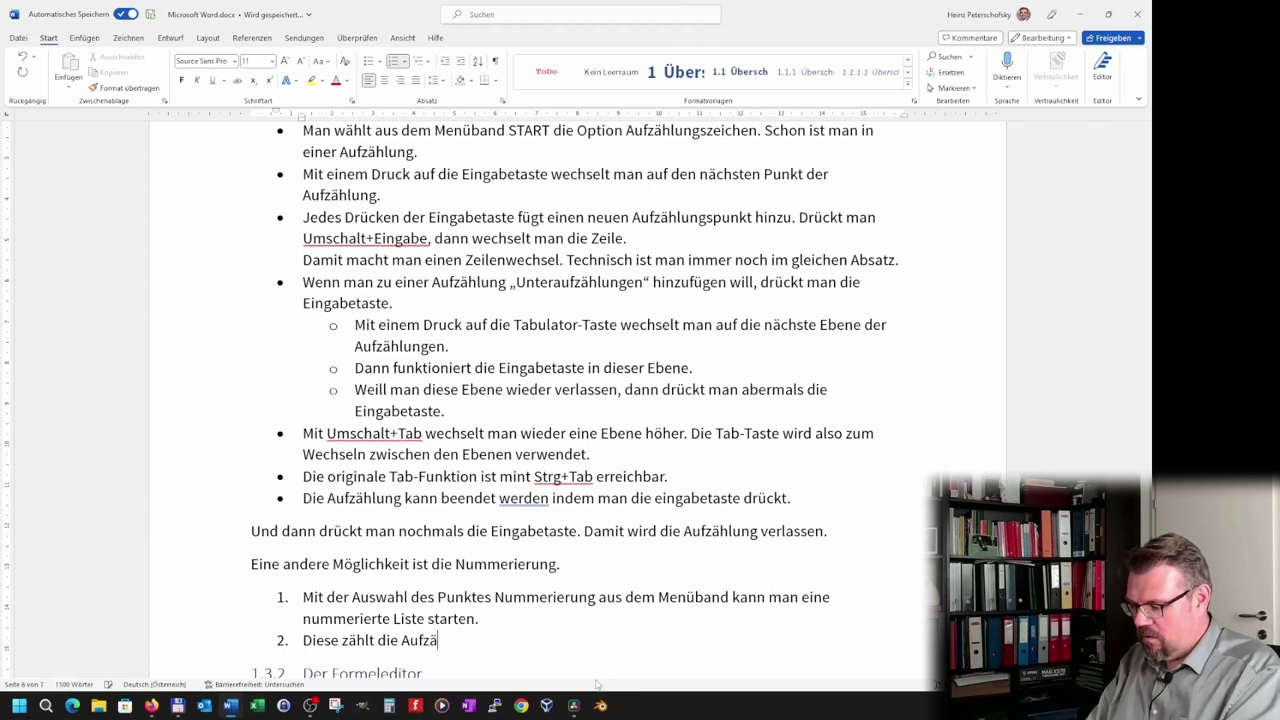
text(hlungspunkte.)
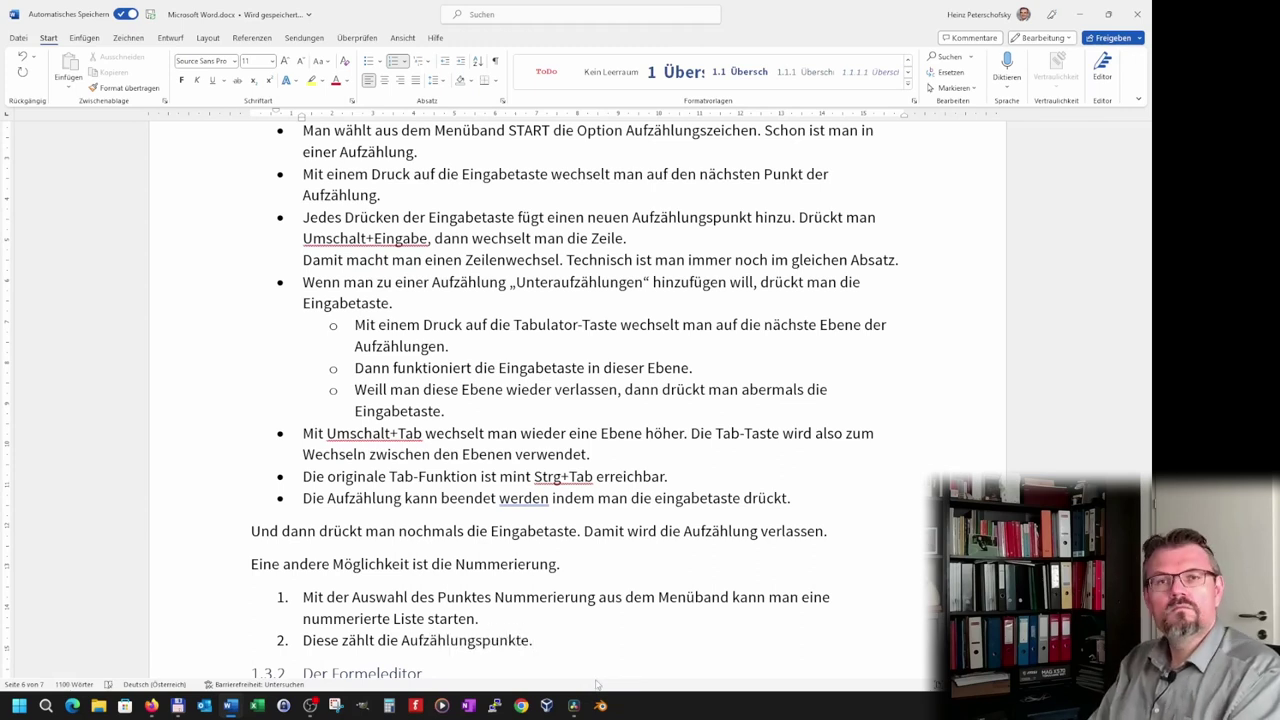
key(Return)
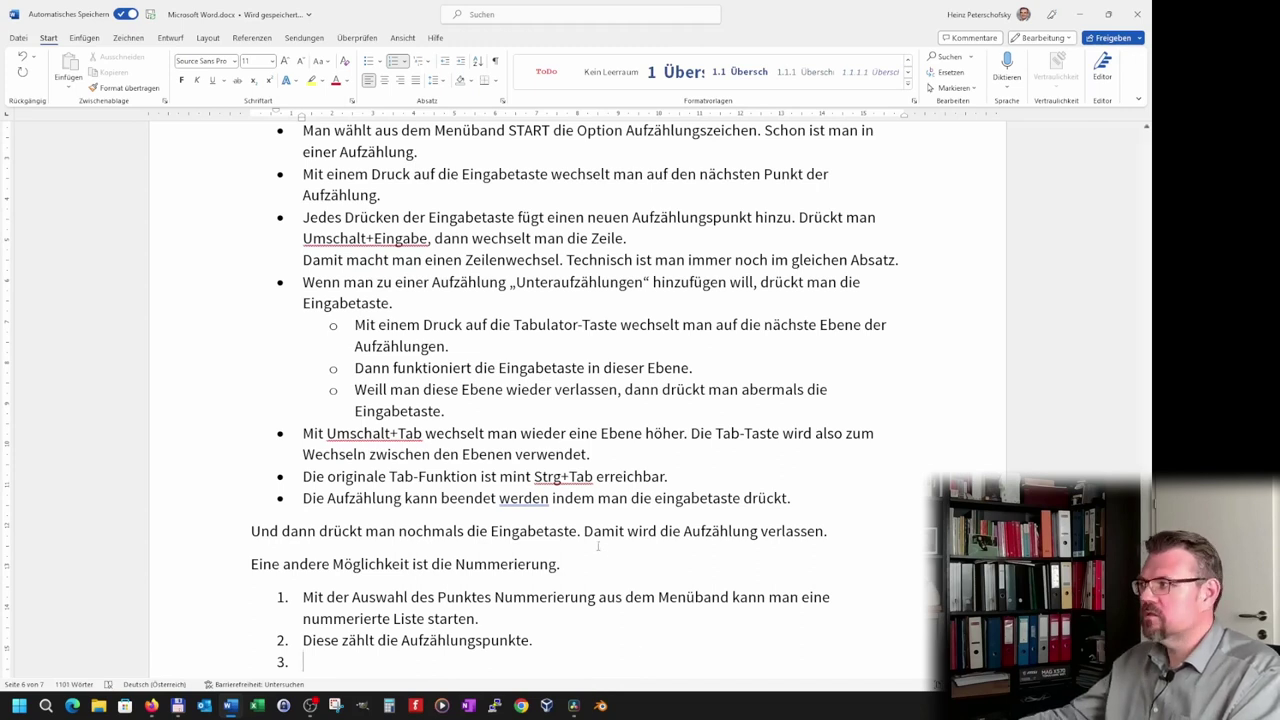
scroll(598, 547, down, 4)
scroll(598, 547, down, 1)
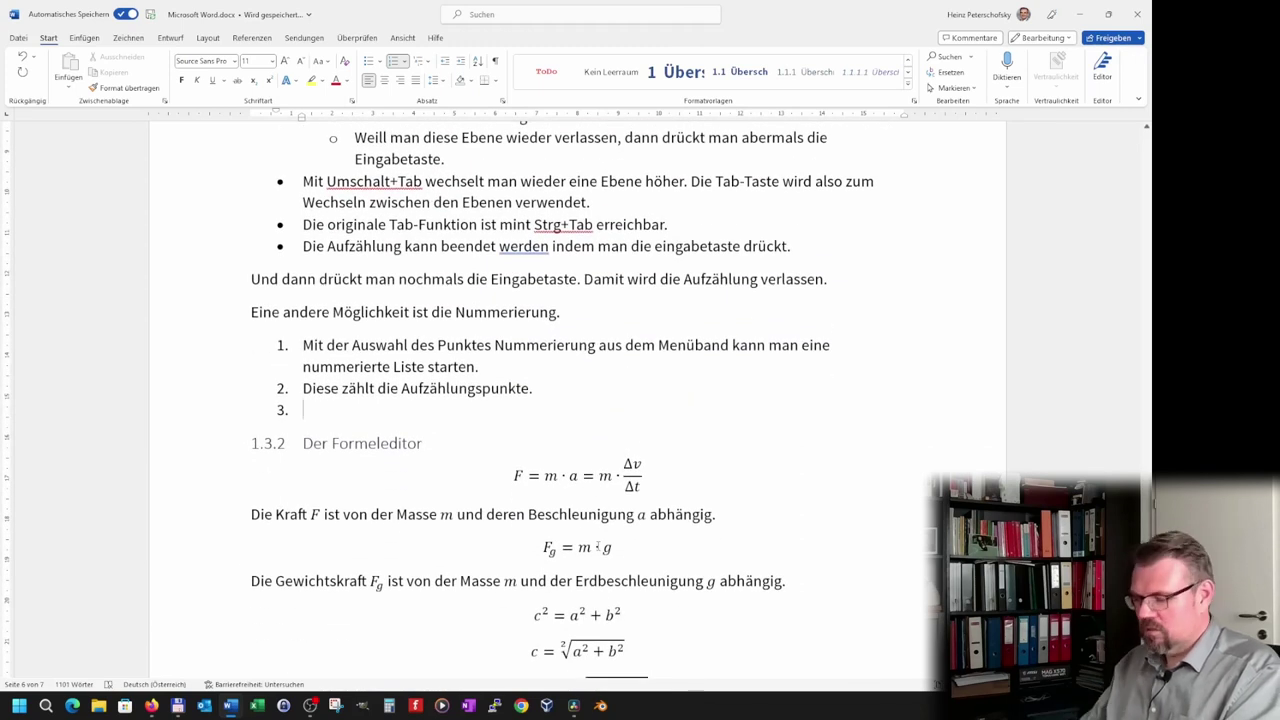
text(Auch hier ist)
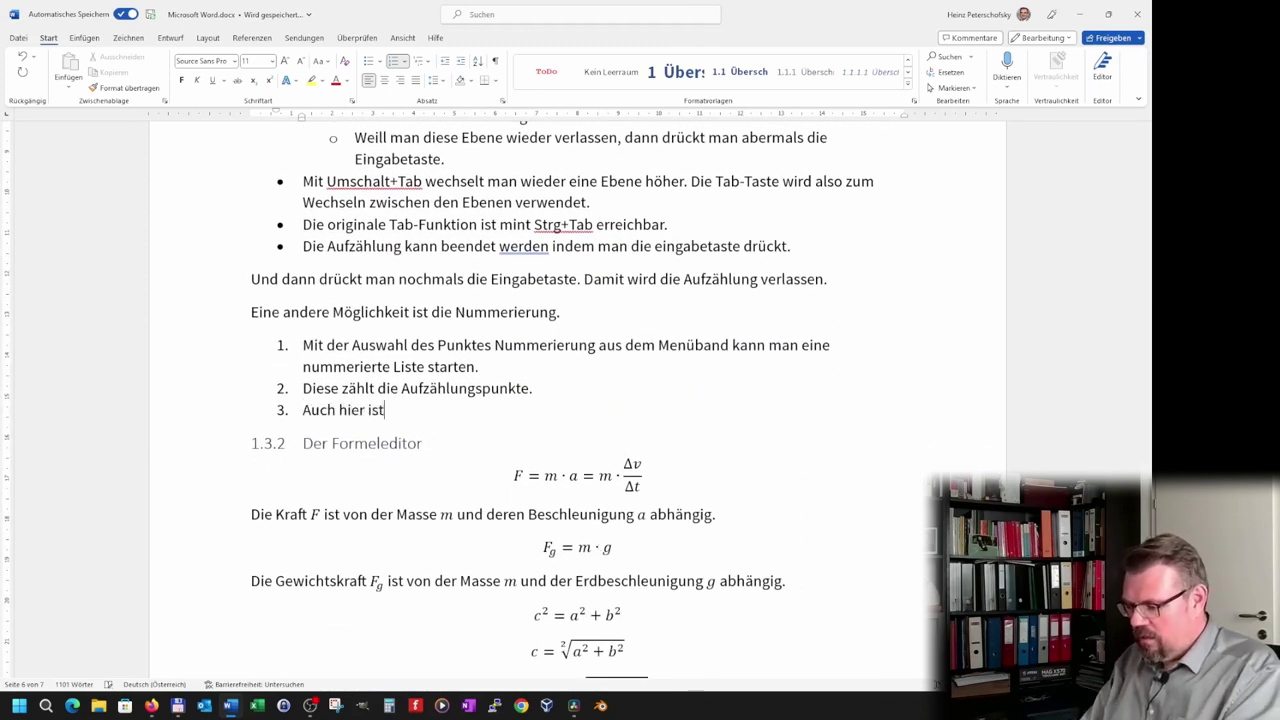
text( es möglich )
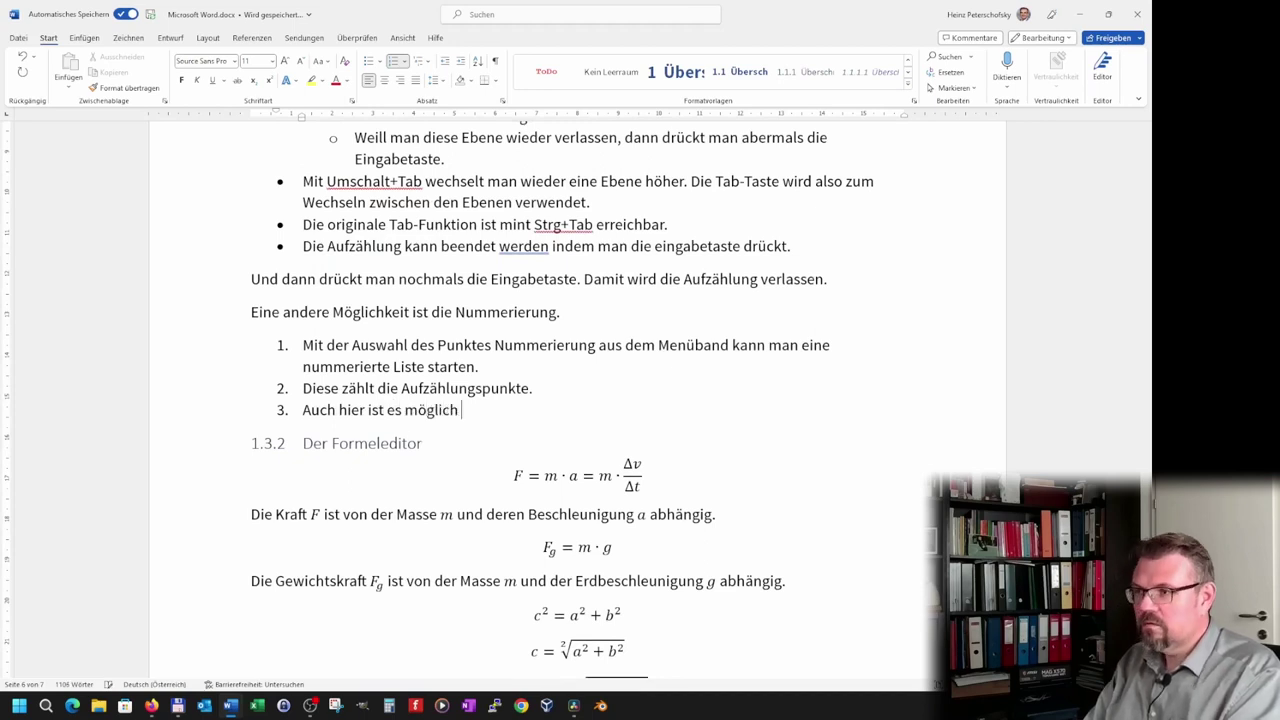
text(unterpunk)
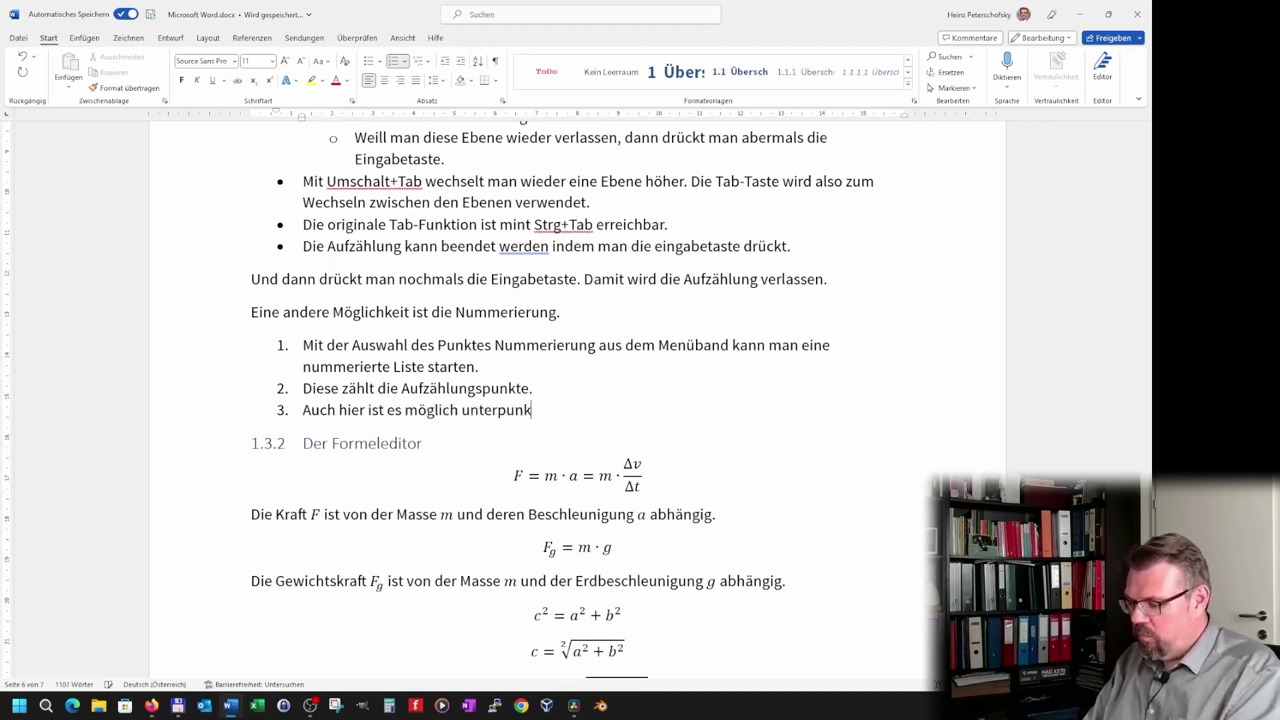
text(te zu)
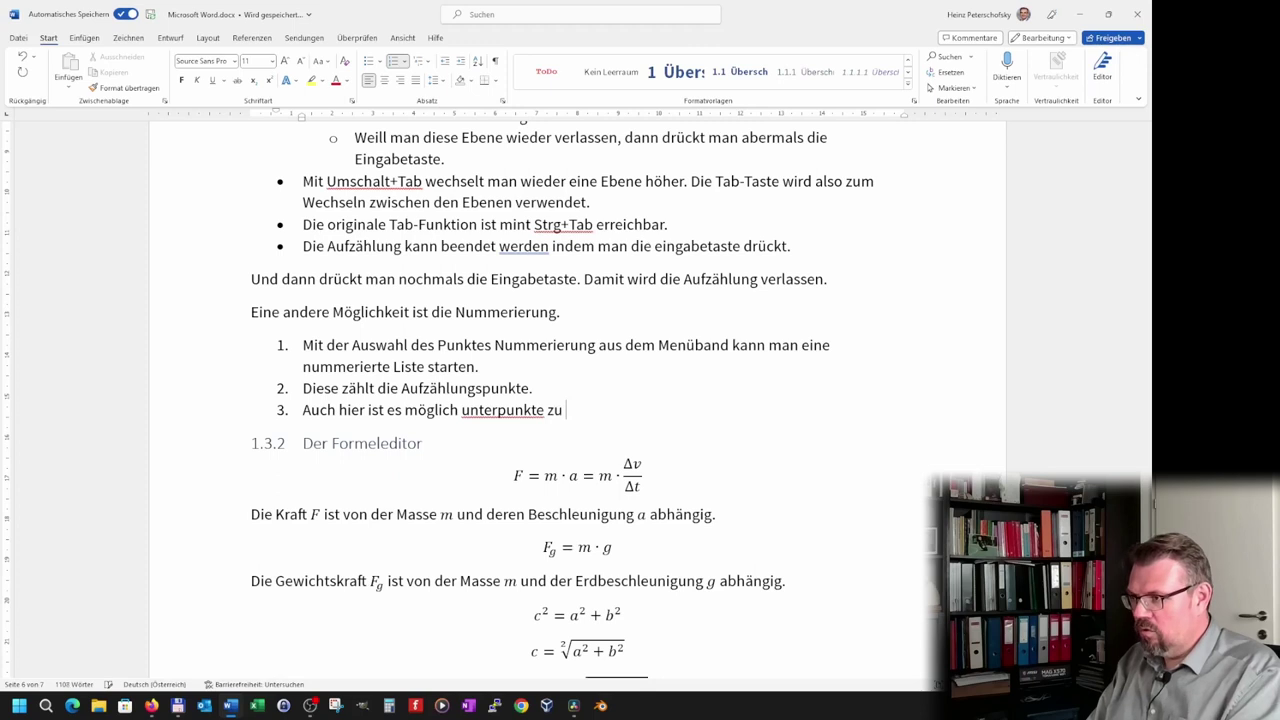
key(BackSpace)
key(BackSpace)
key(BackSpace)
key(BackSpace)
key(BackSpace)
key(BackSpace)
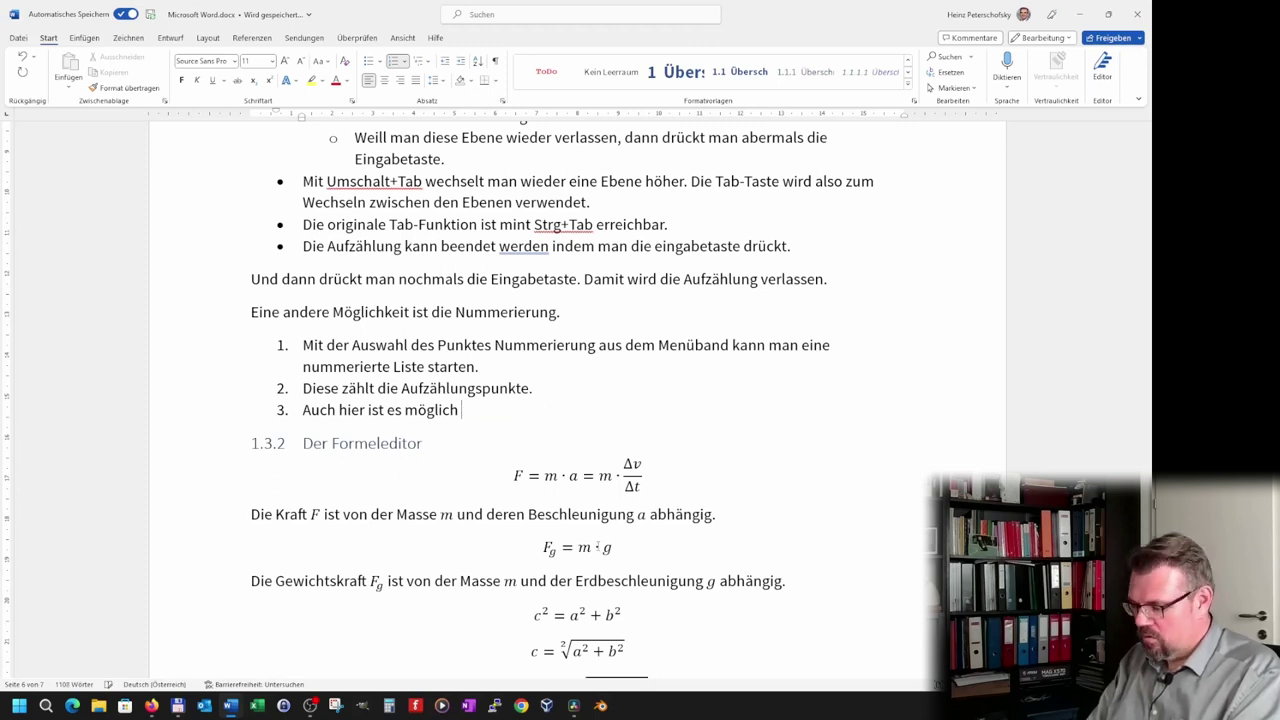
text(Unterpunkte zu generieren.)
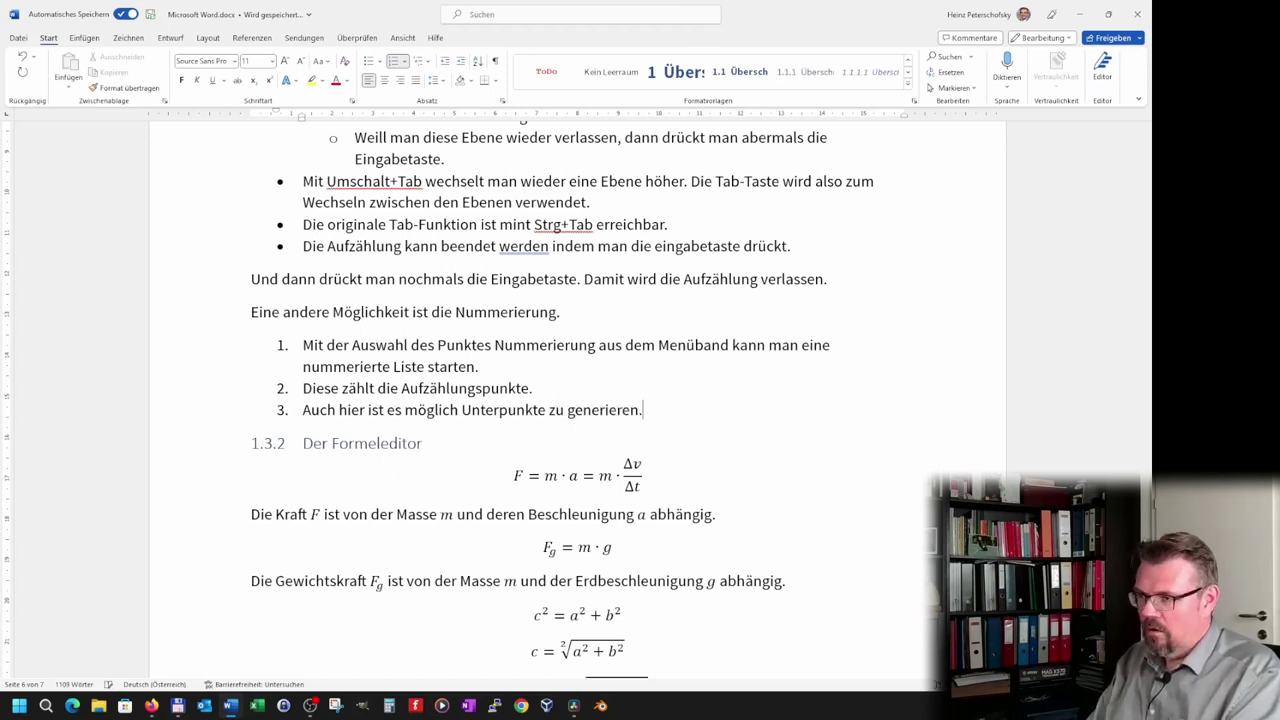
key(Return)
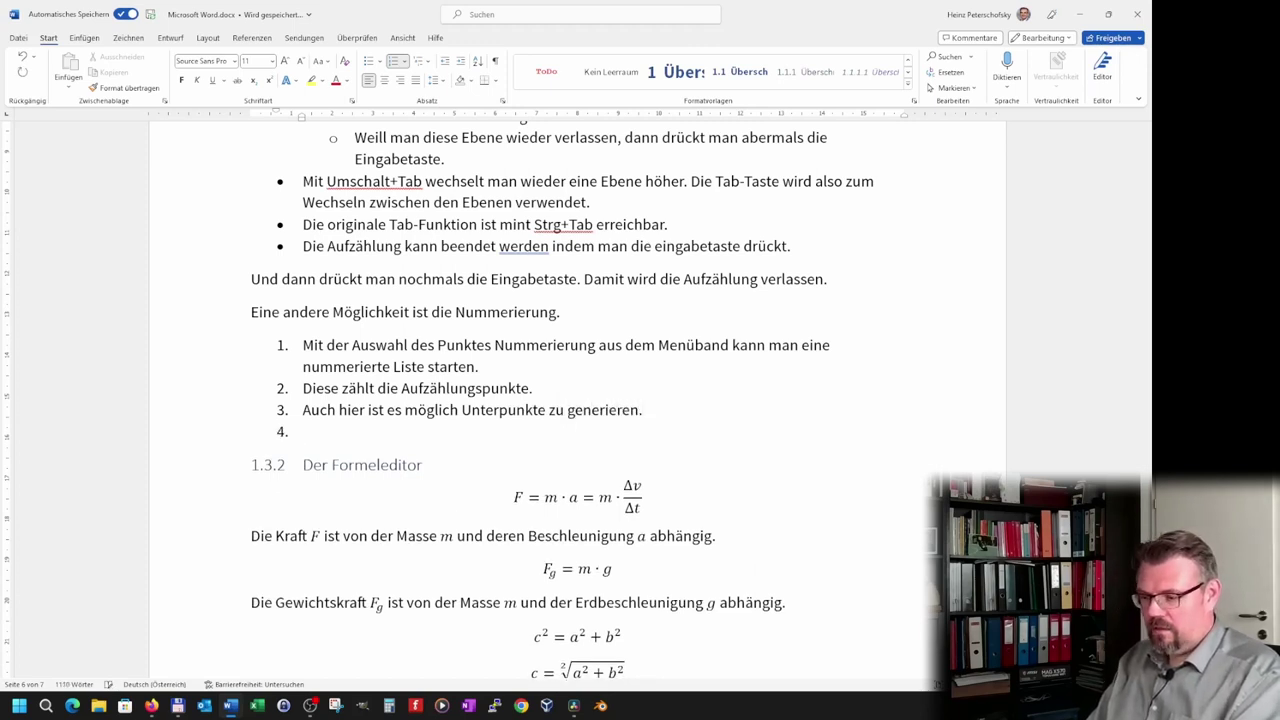
Indent to sub-item a. and type that it works exactly as described above
key(Tab)
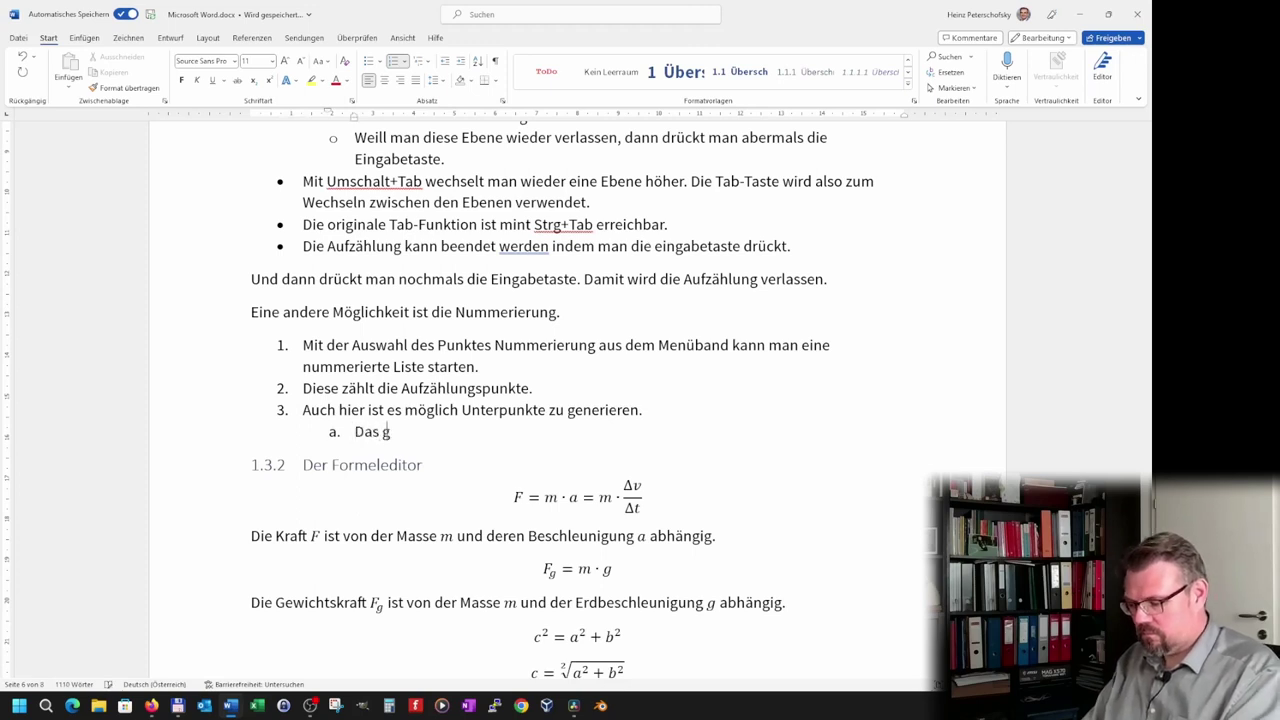
text(eht )
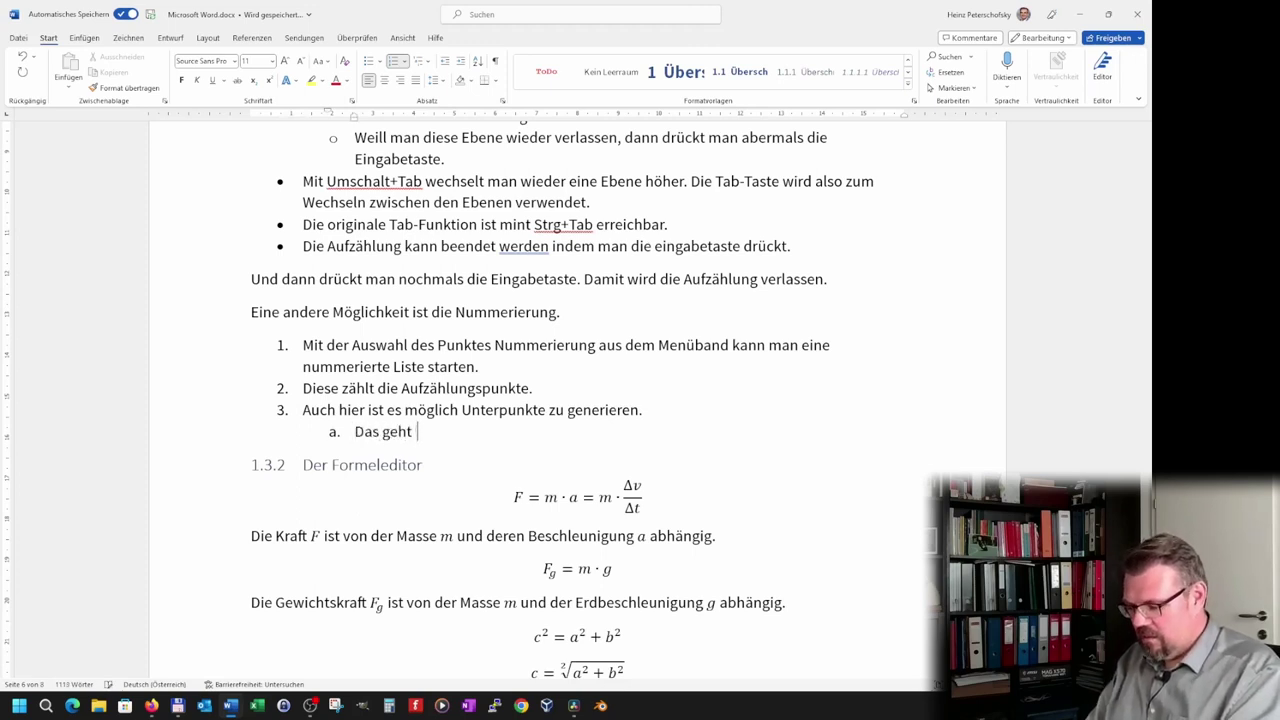
text(genau so wie )
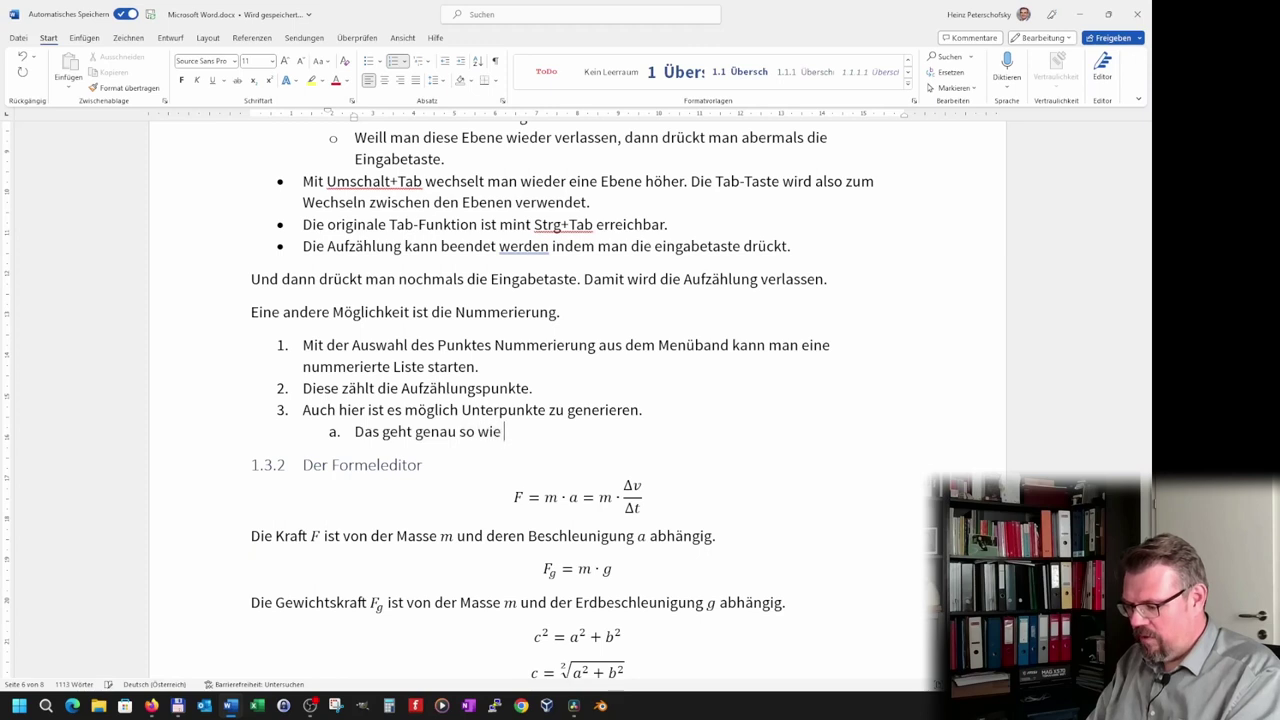
text(oben beschrieb)
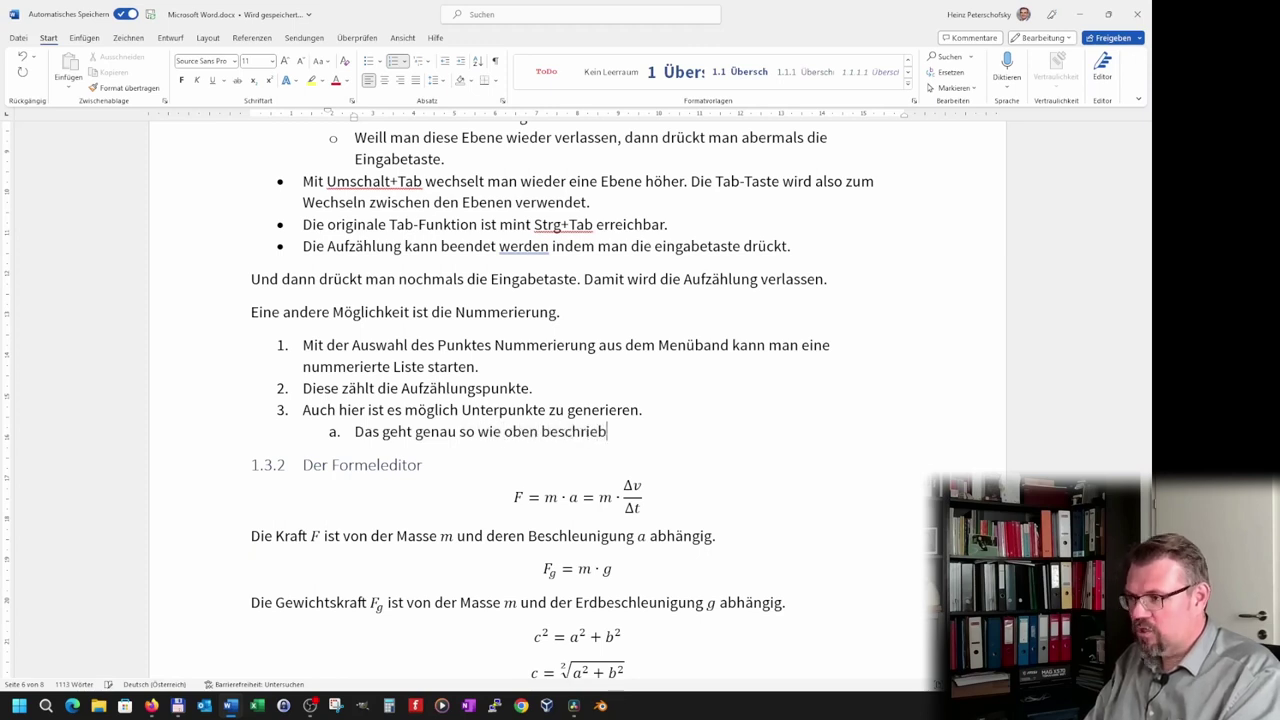
text(en)
key(Return)
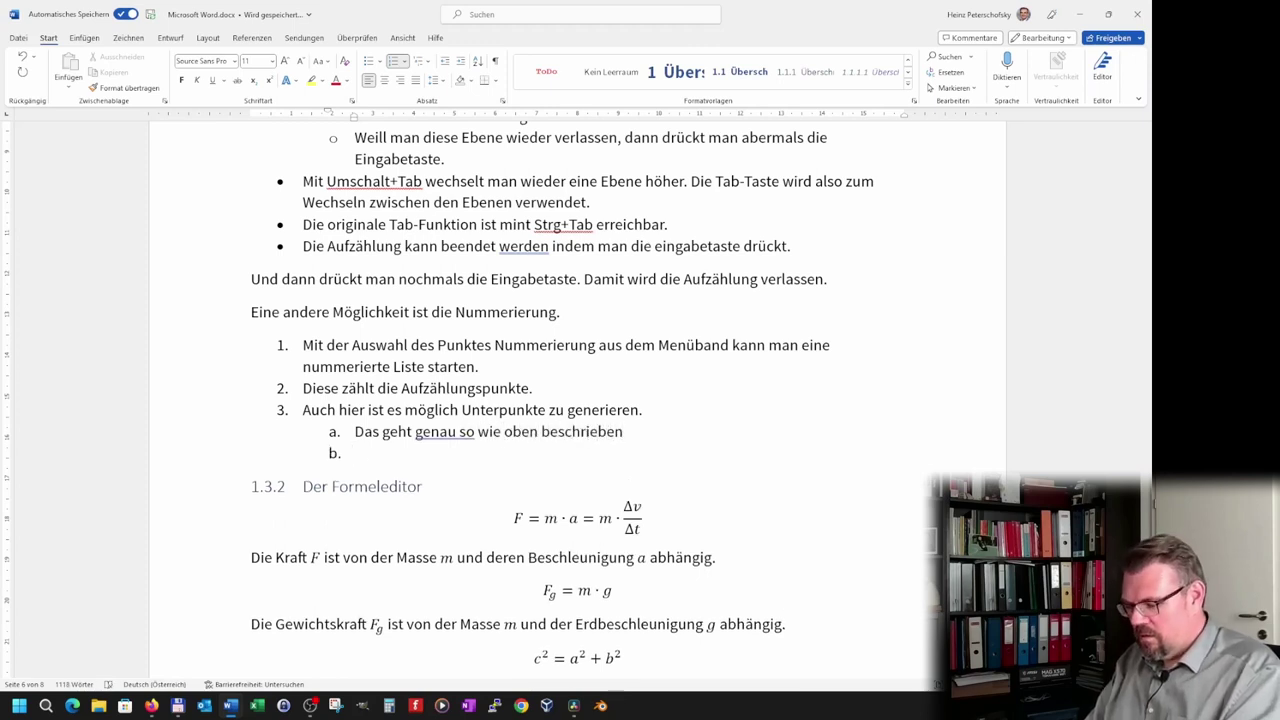
Write sub-item b. 'Die Nummerierung unterscheidet sich jedoch je nach Listenebene.', fixing Nummereierung, then add a new item
text(Die Nummereieru)
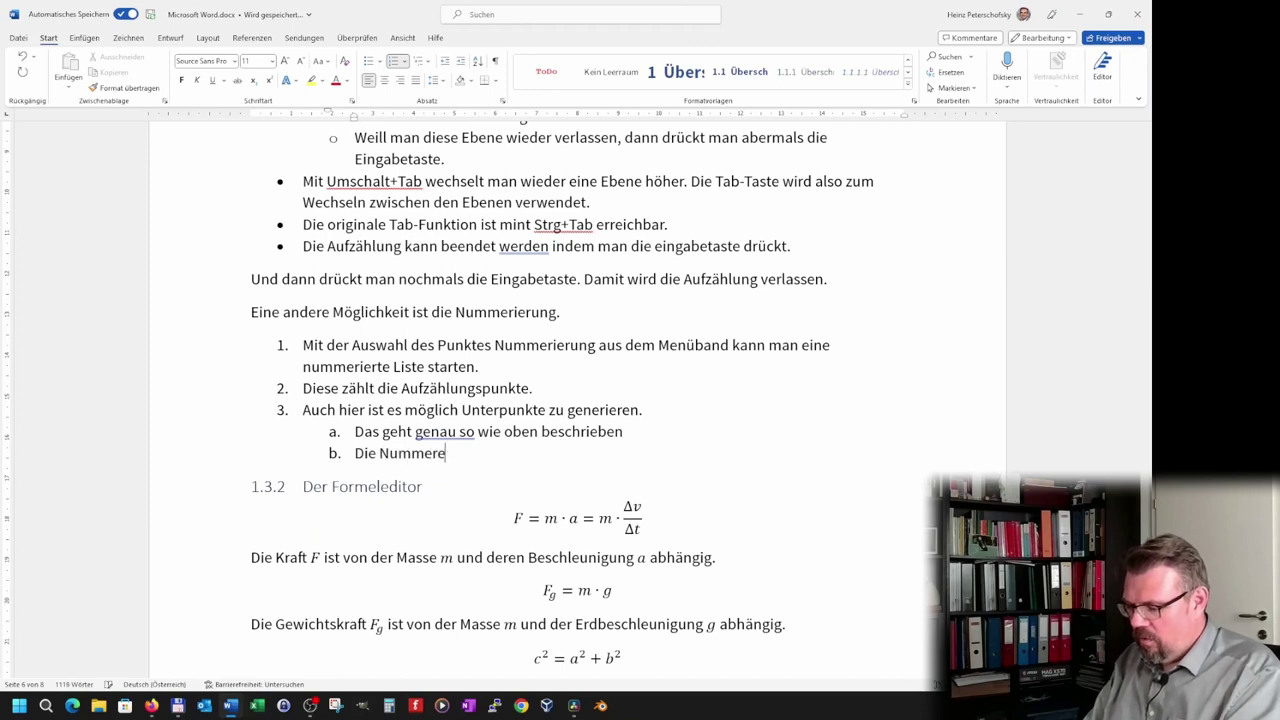
text(ng unterschei)
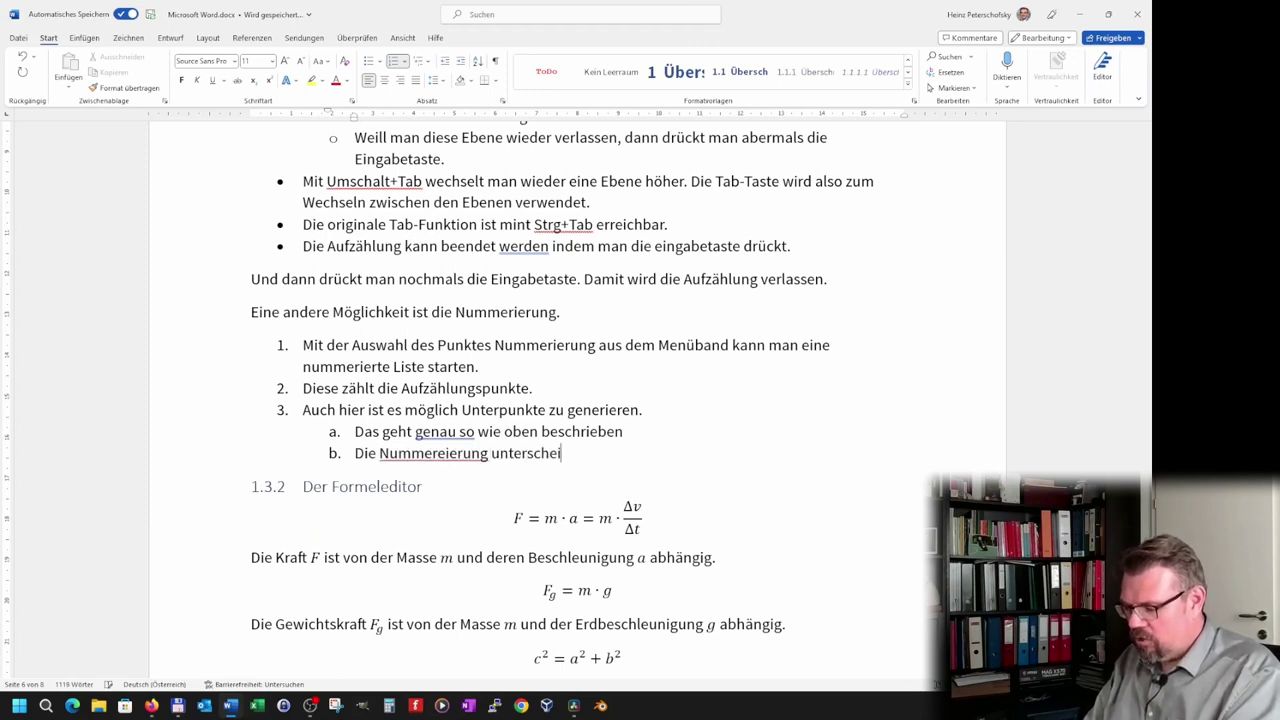
text(det sich a)
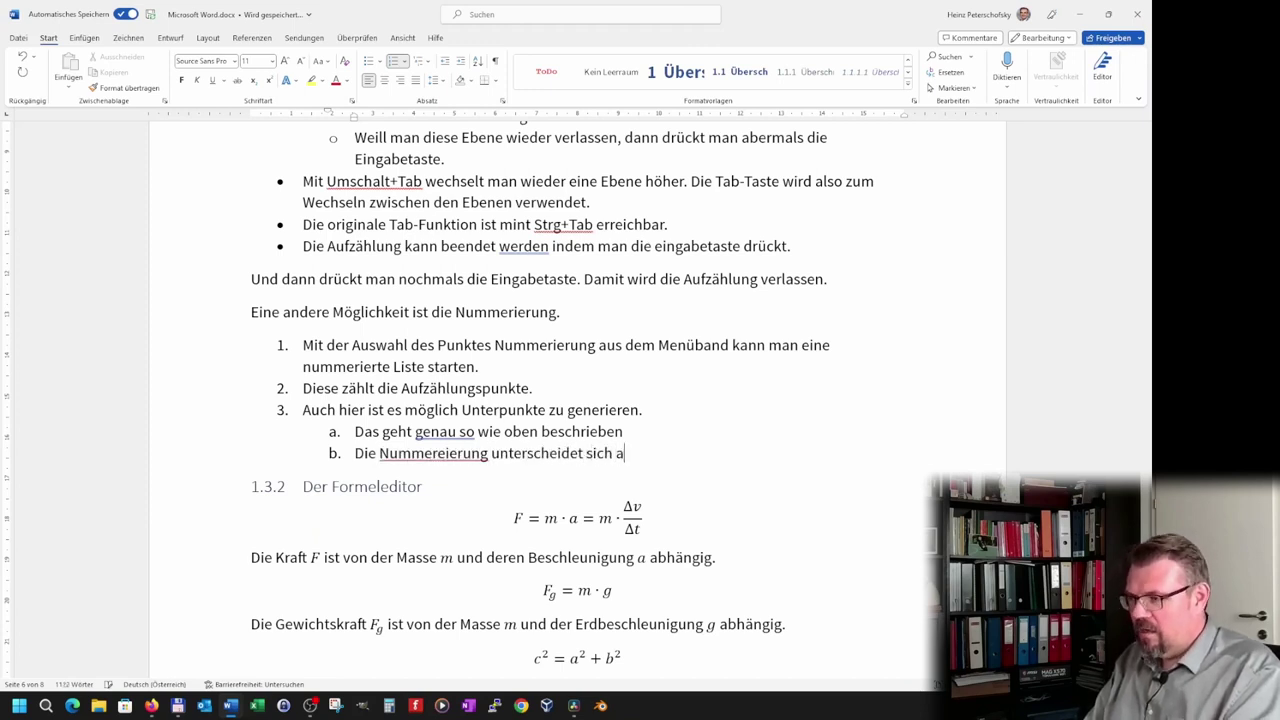
key(BackSpace)
text(jedoch je nach Listen)
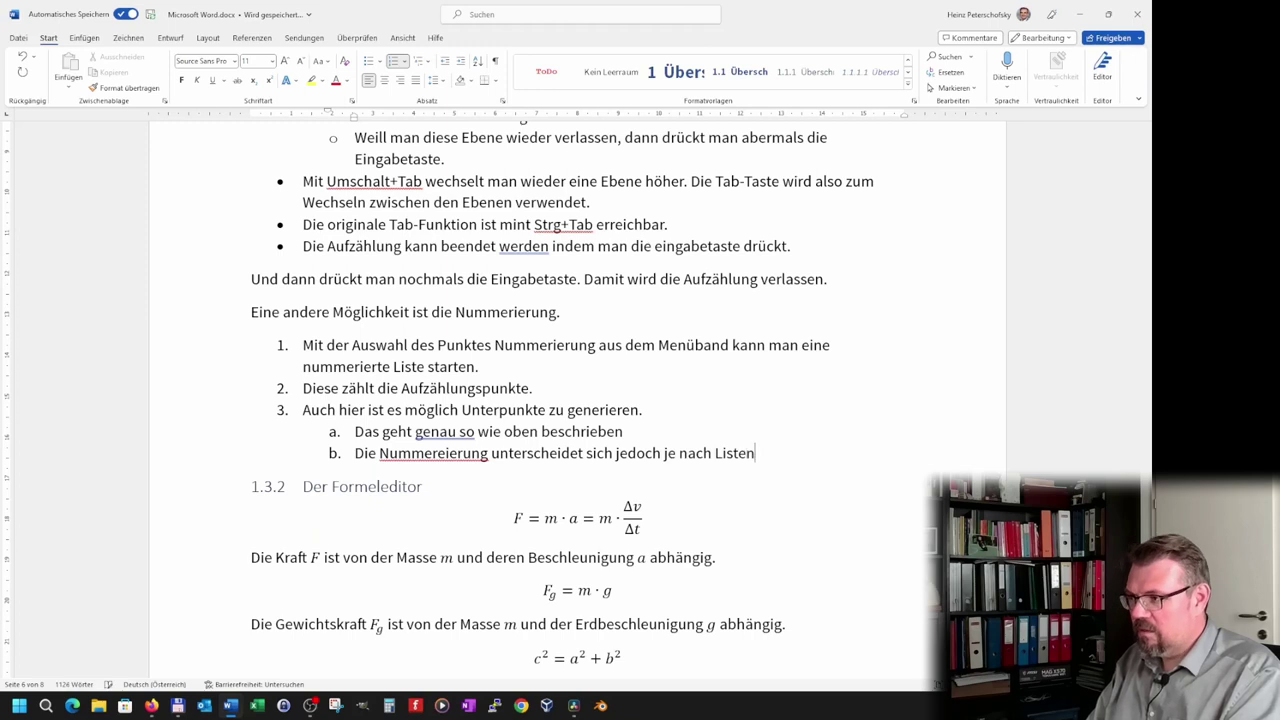
text(ebene.)
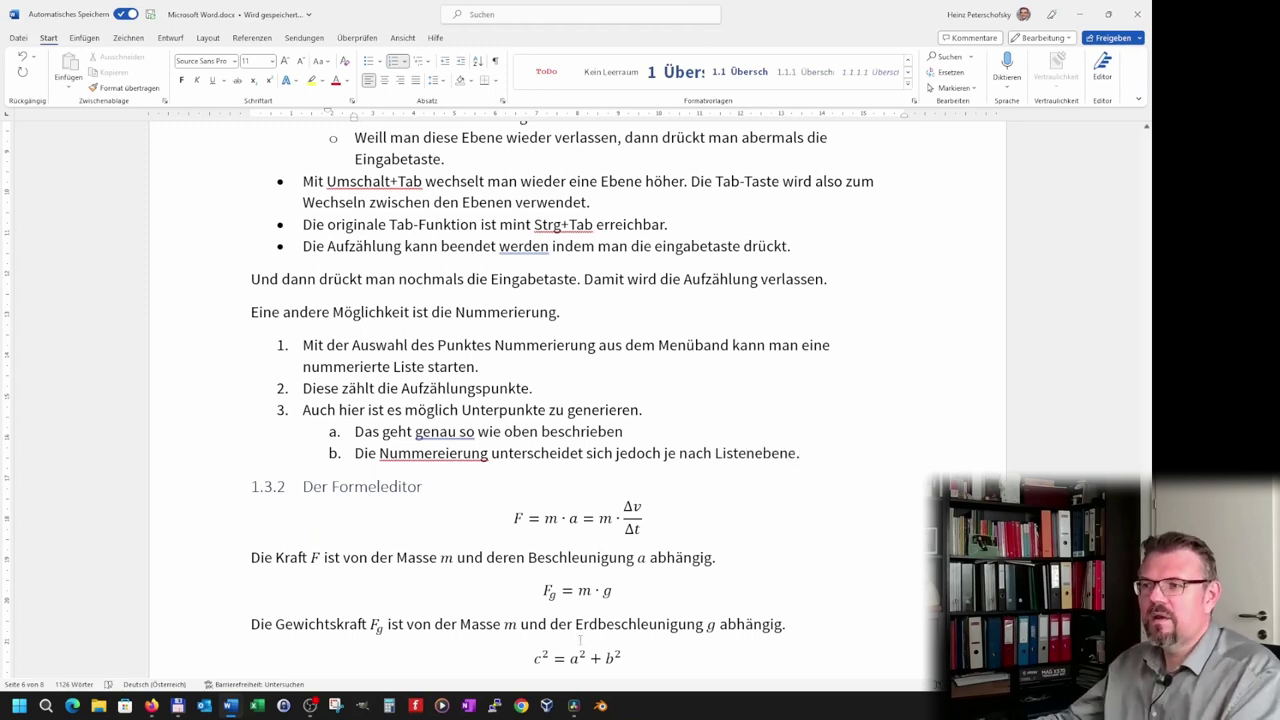
right_click(432, 454)
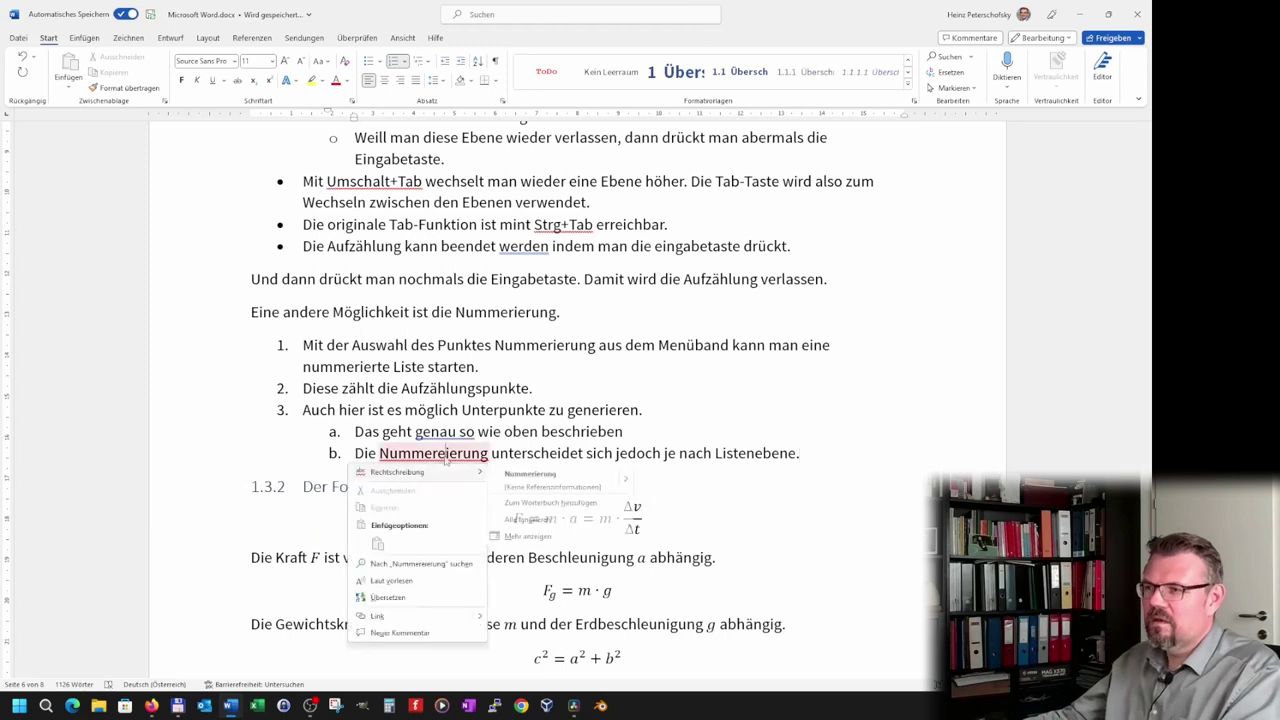
click(560, 480)
key(End)
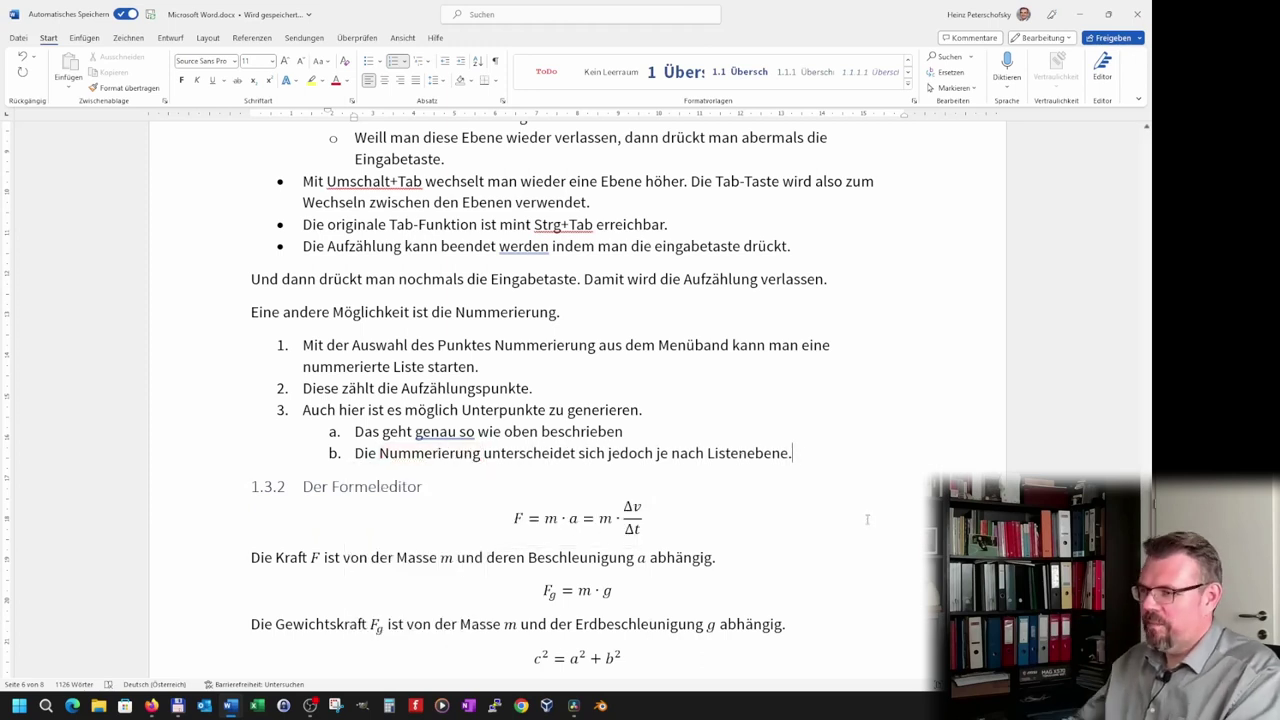
key(Return)
Create roman-numbered items i.–iii. under item b, including 'Diese ist römisch nummeriert'
key(Tab)
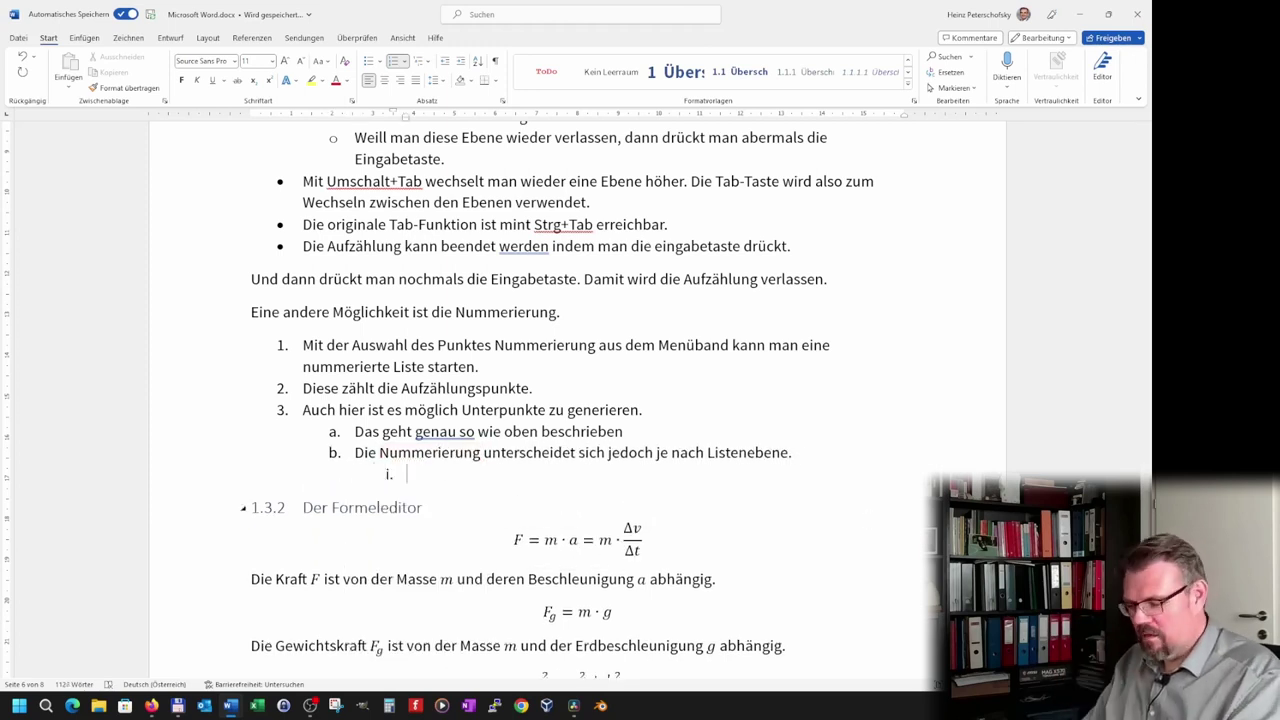
text(Das wäre z.)
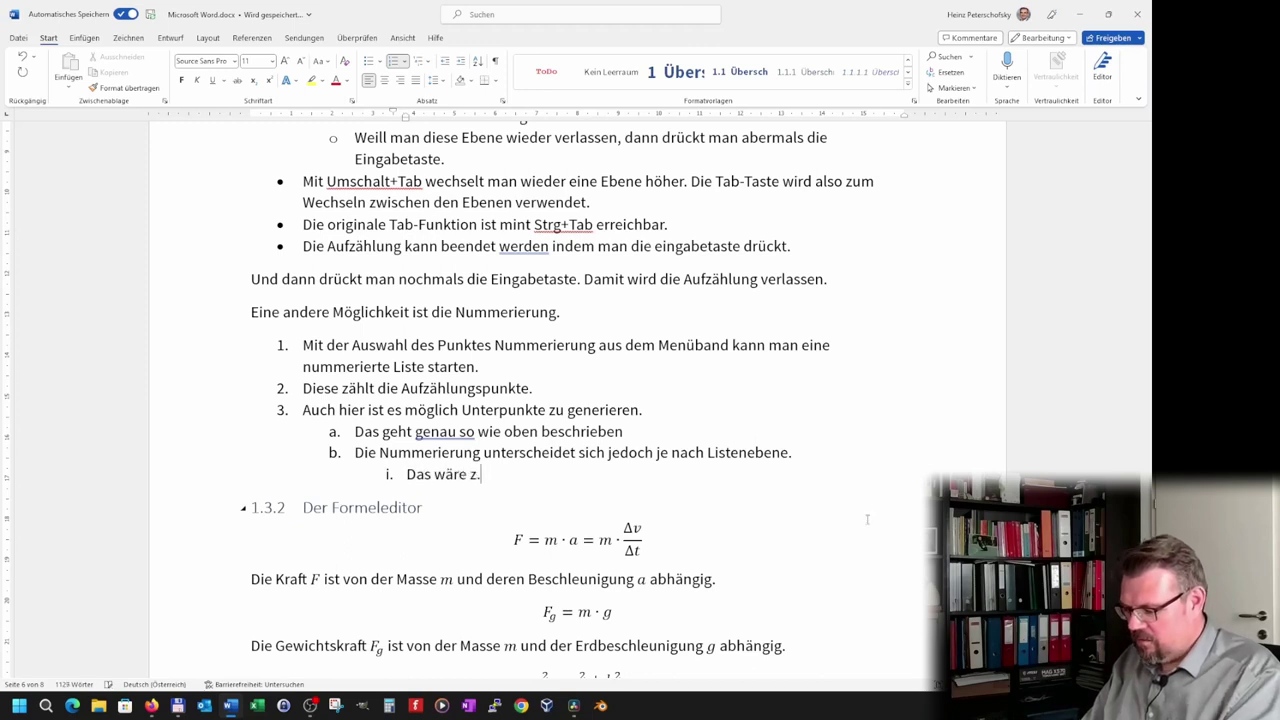
text(B. die Dritte)
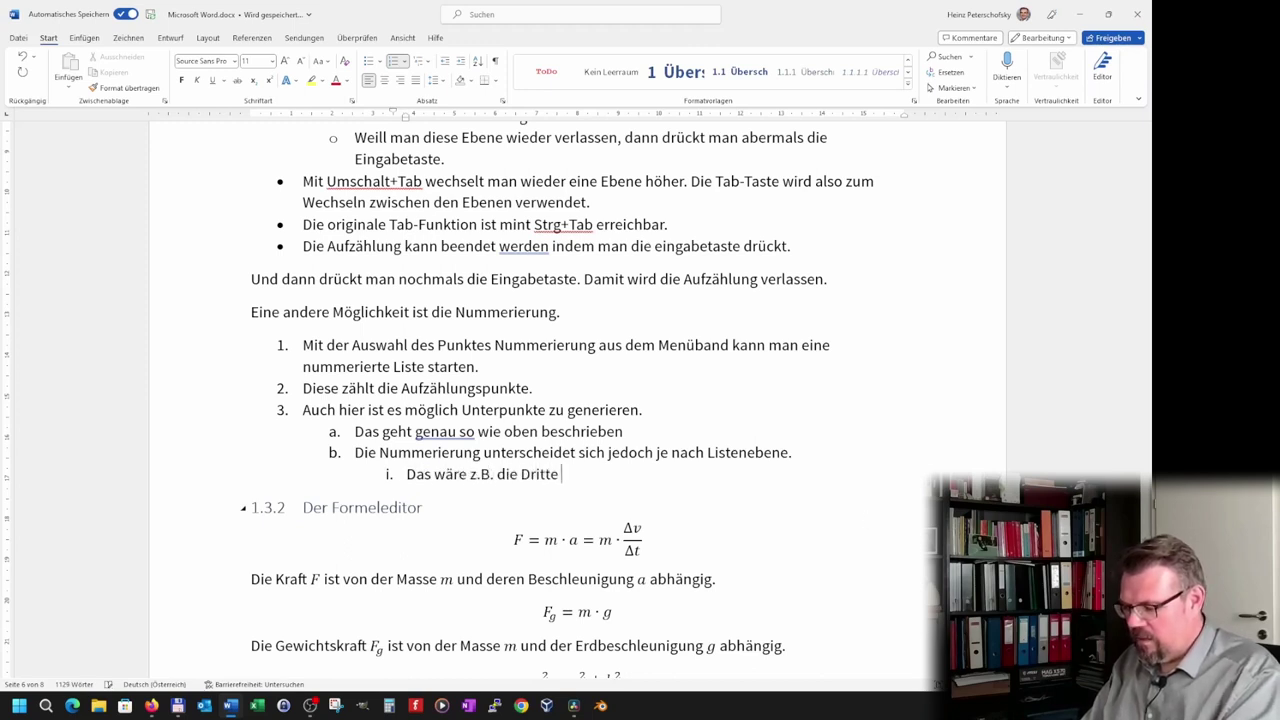
text(Ebene)
key(Return)
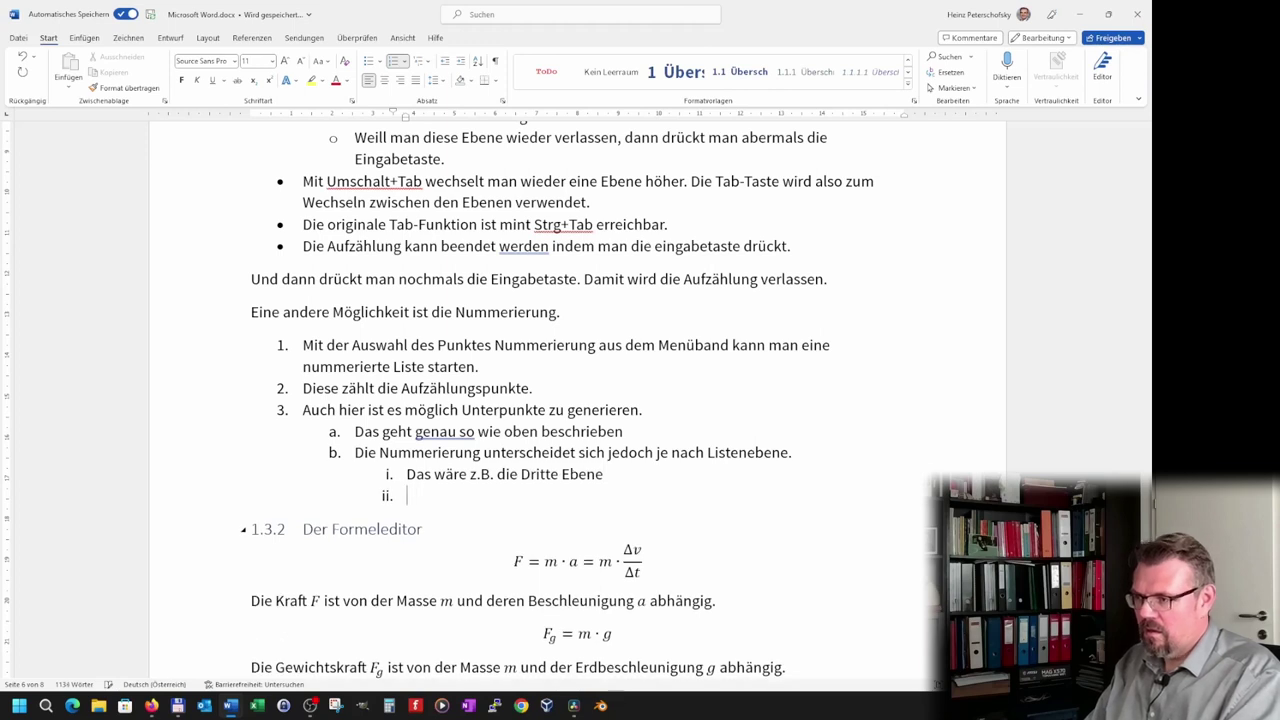
text(Diese ist rö)
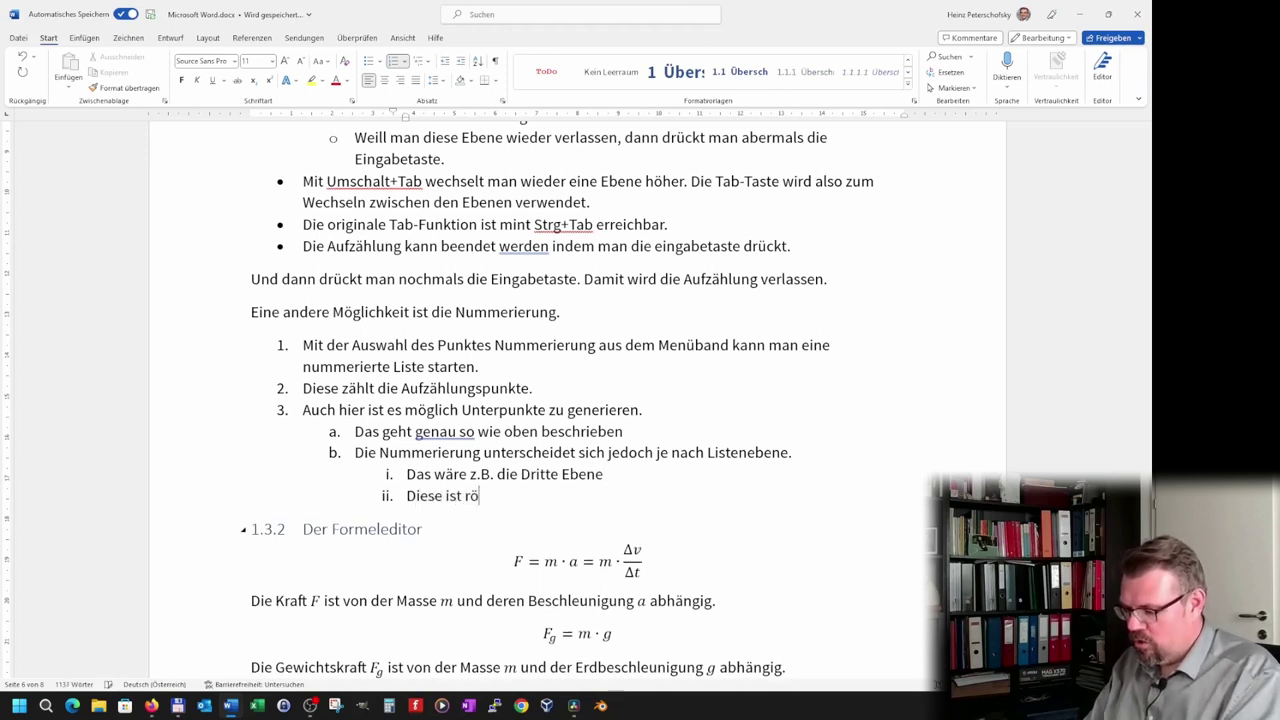
text(misch numme)
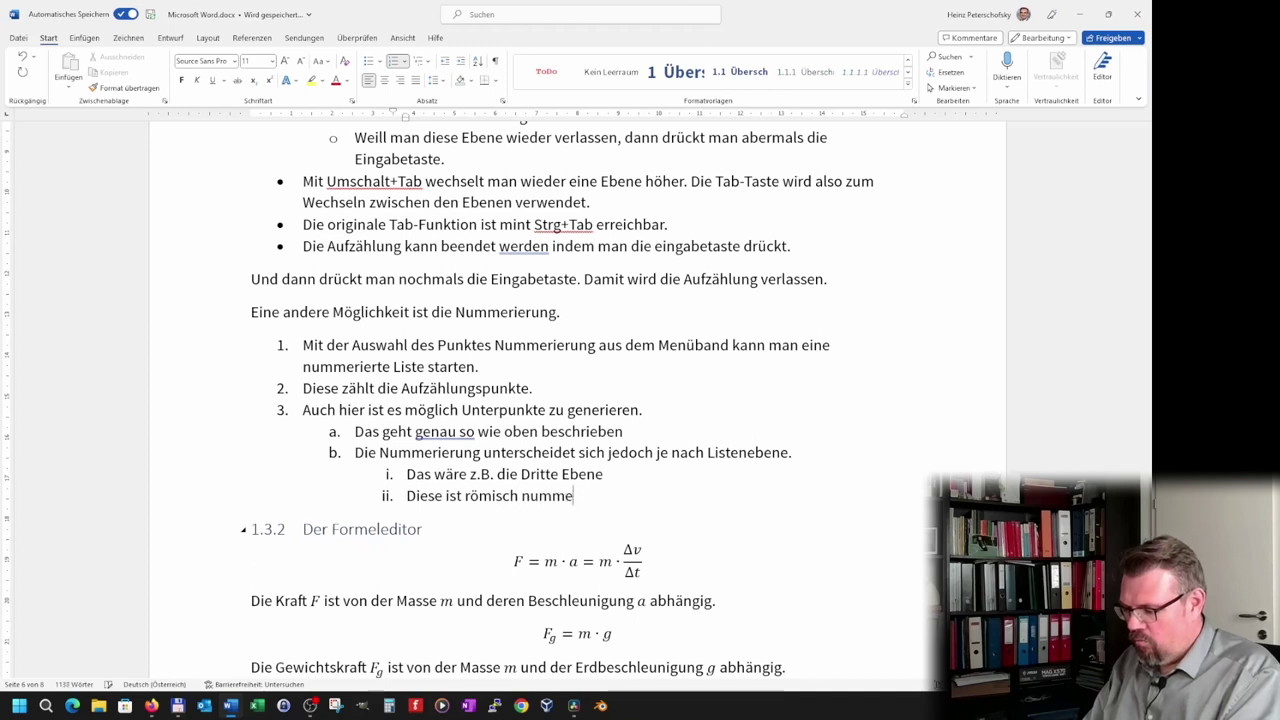
text(riert)
key(Return)
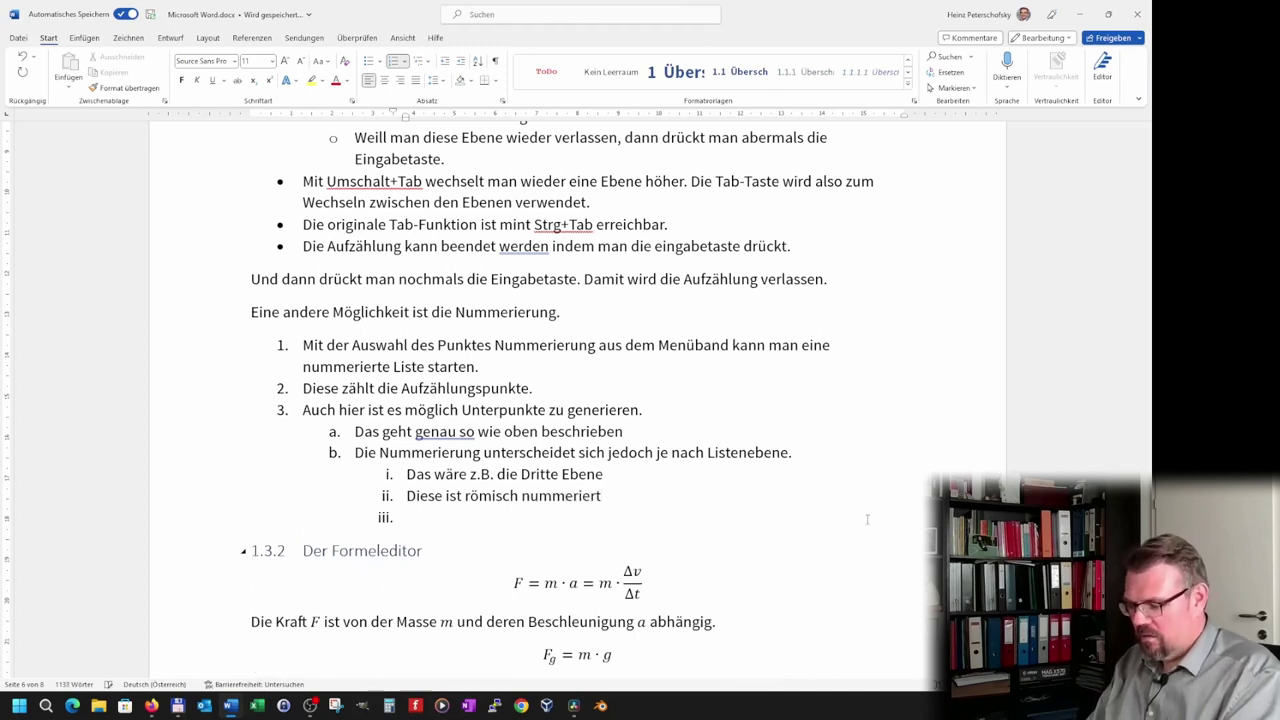
text(Das kann man abe)
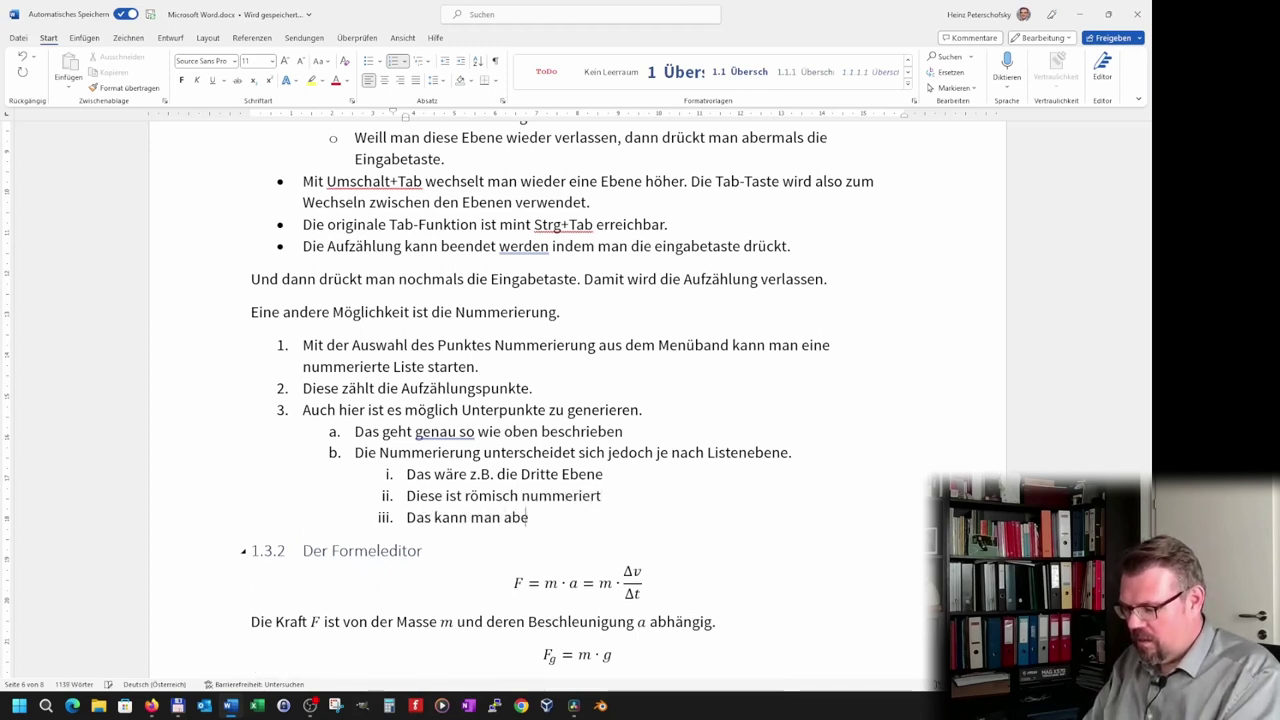
text(r ändern, we)
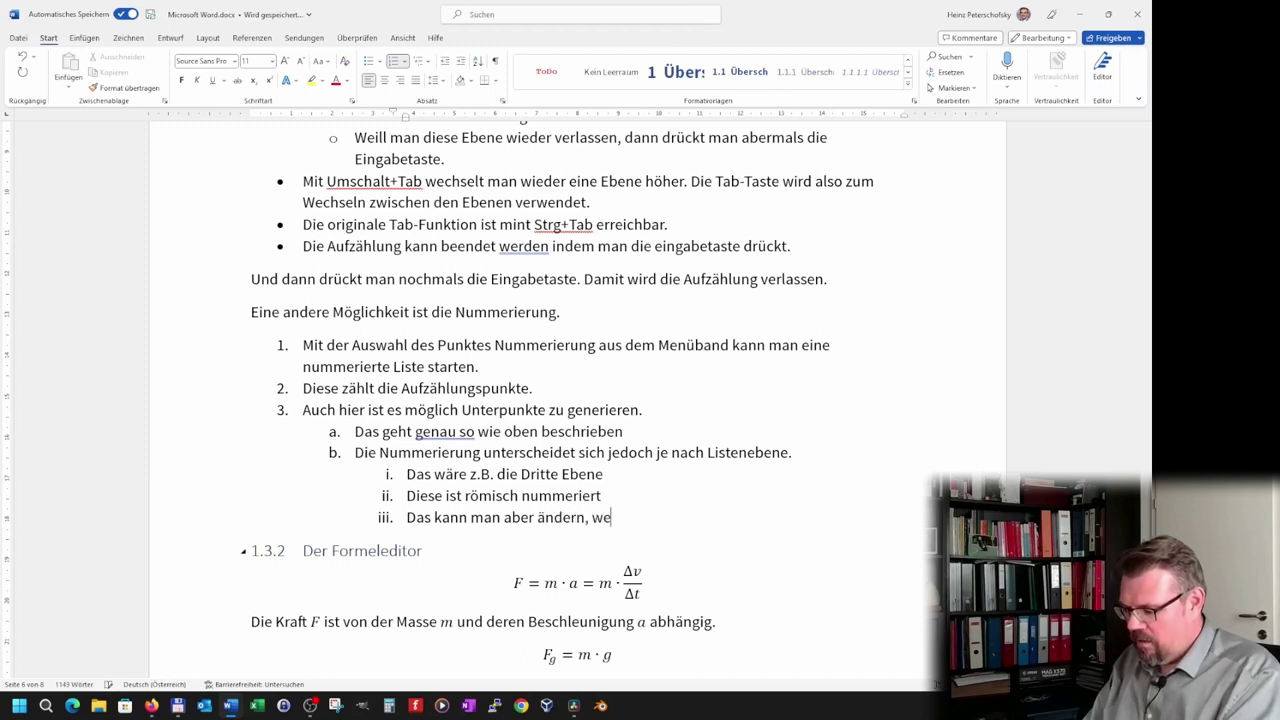
text(nn man will)
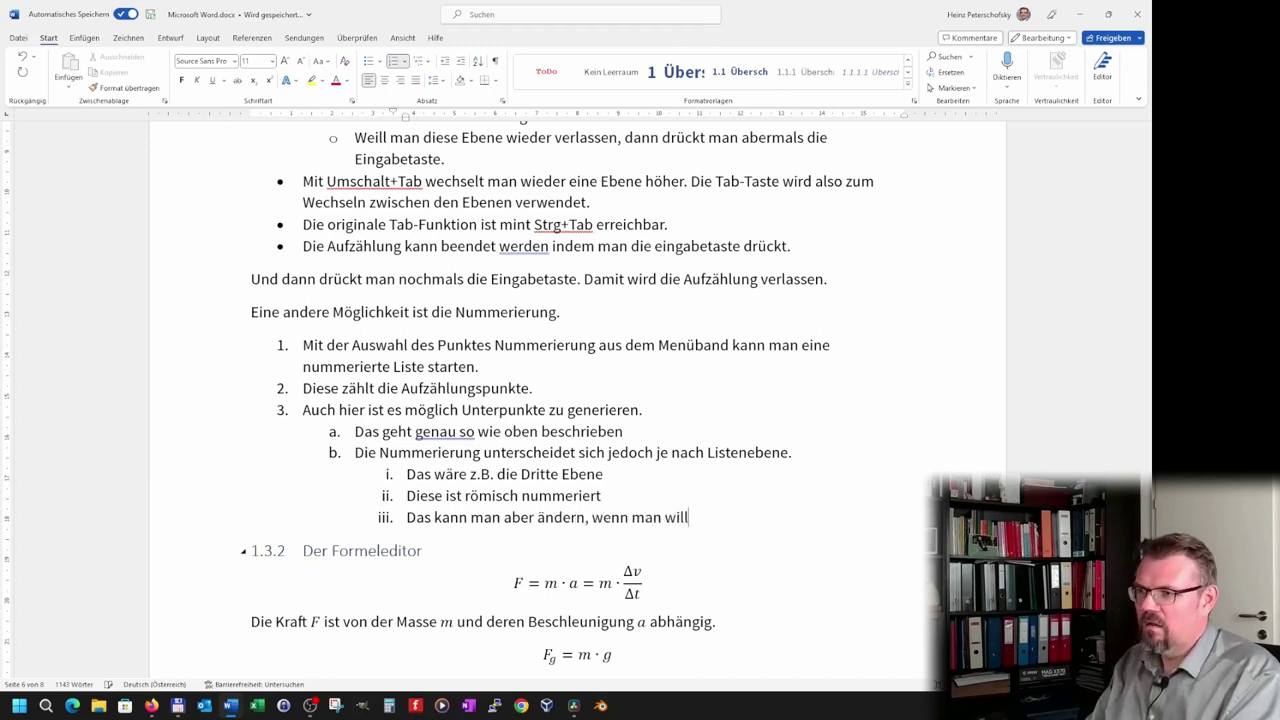
Add letter item c. reading 'Damit hätten wir die Nummerierungen behandelt' and fix its typos
key(Return)
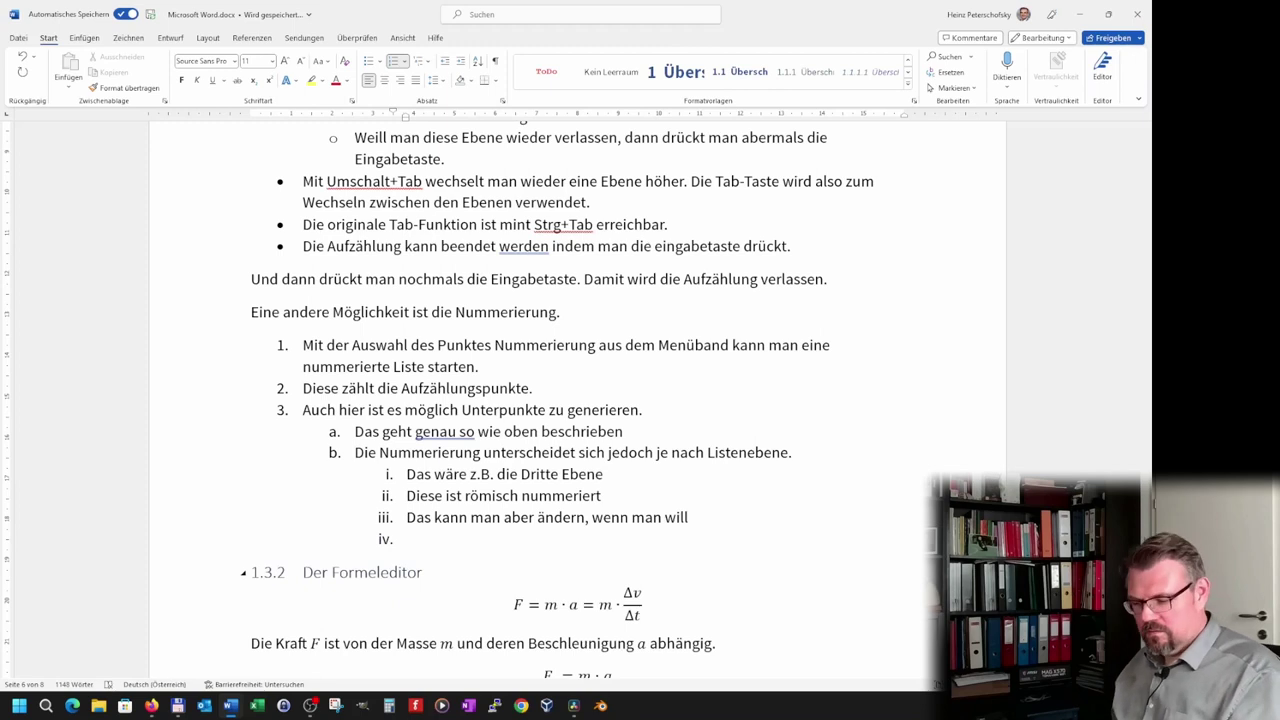
key(shift+Tab)
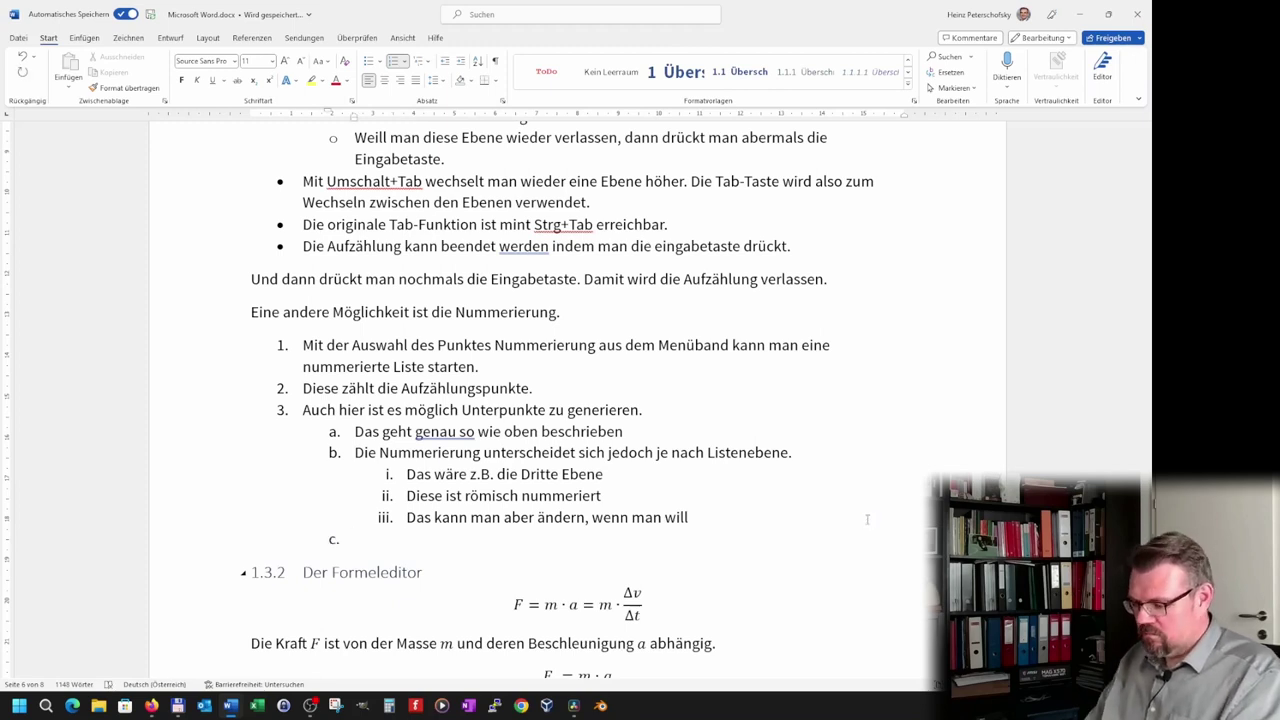
text(Dmit hät)
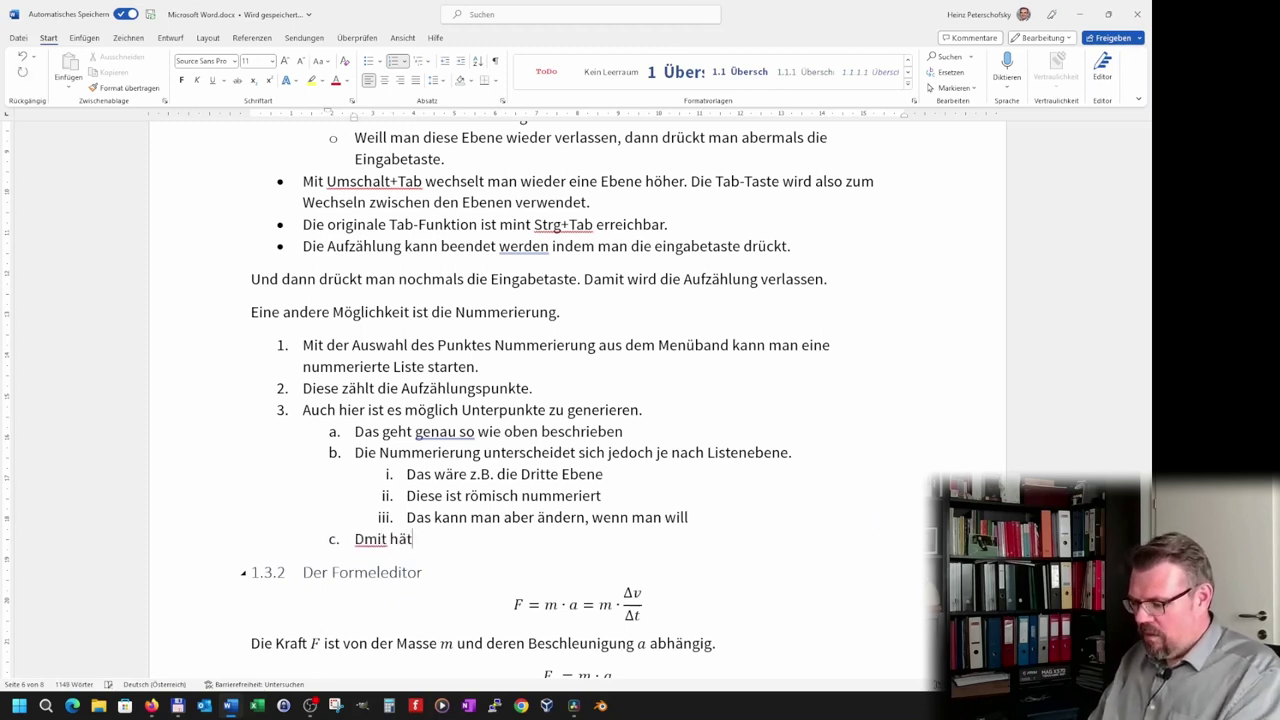
text(ie Nu)
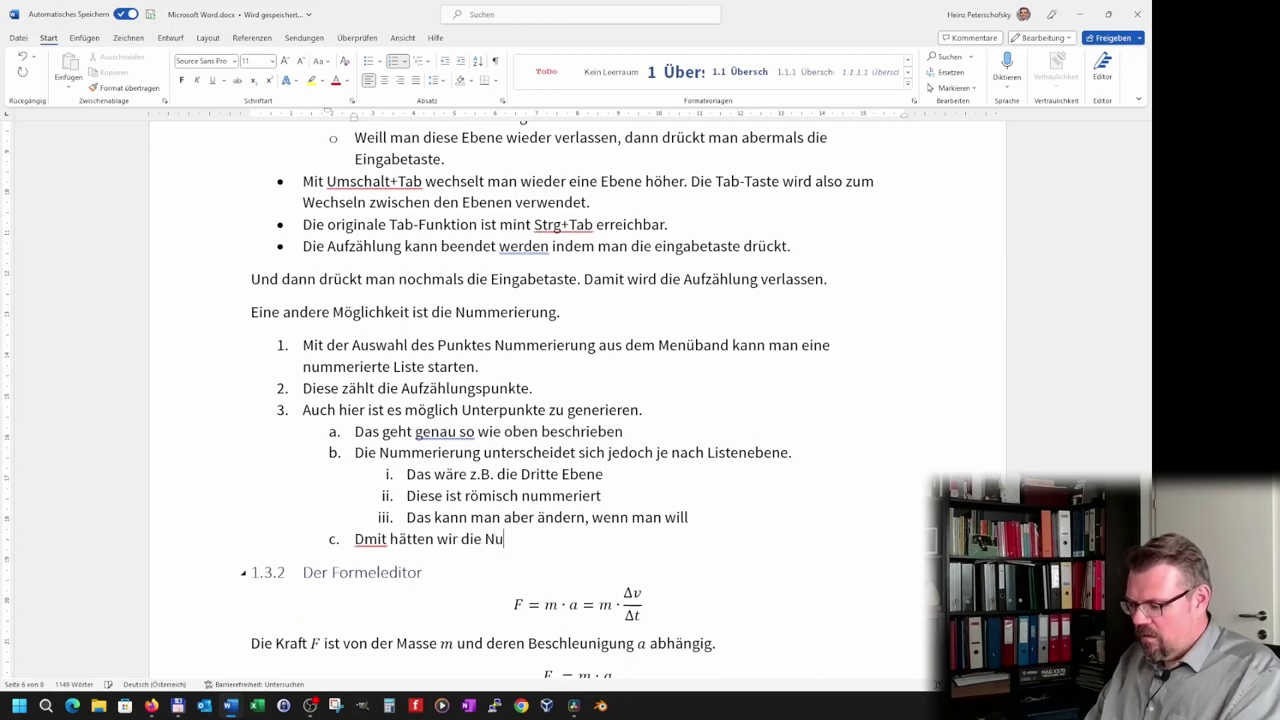
text(mmereierungen)
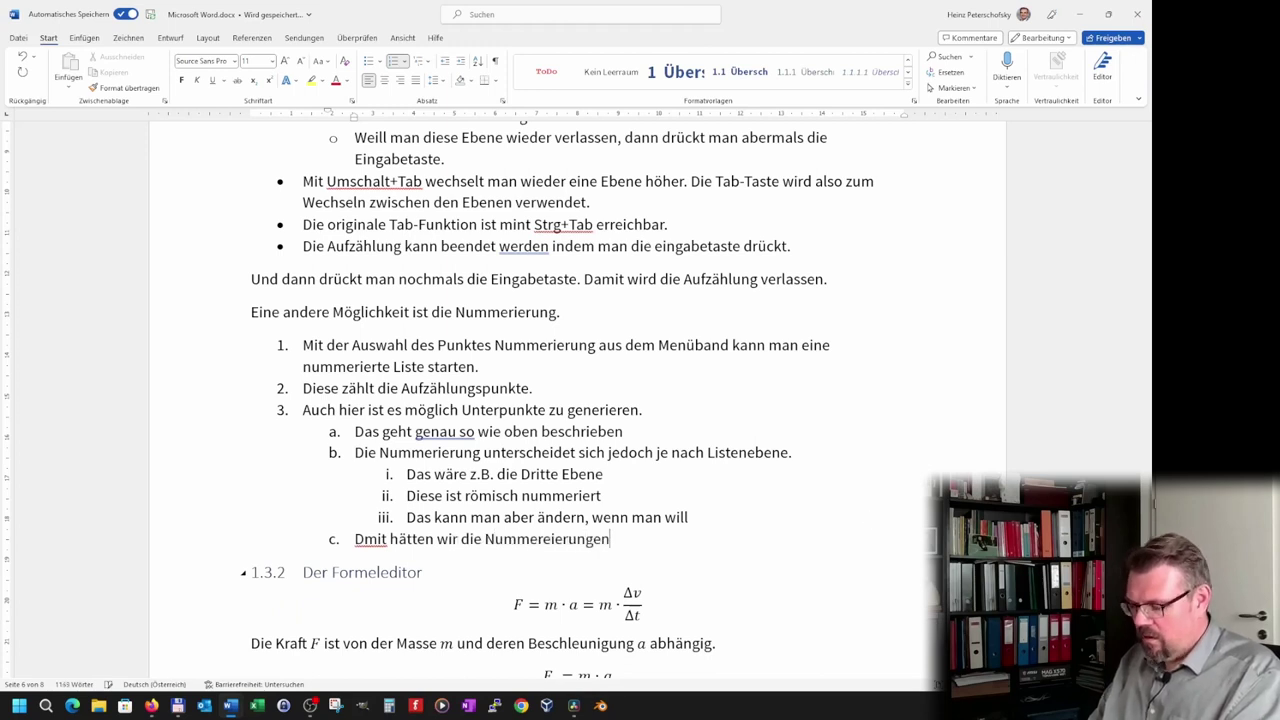
text( behandelt)
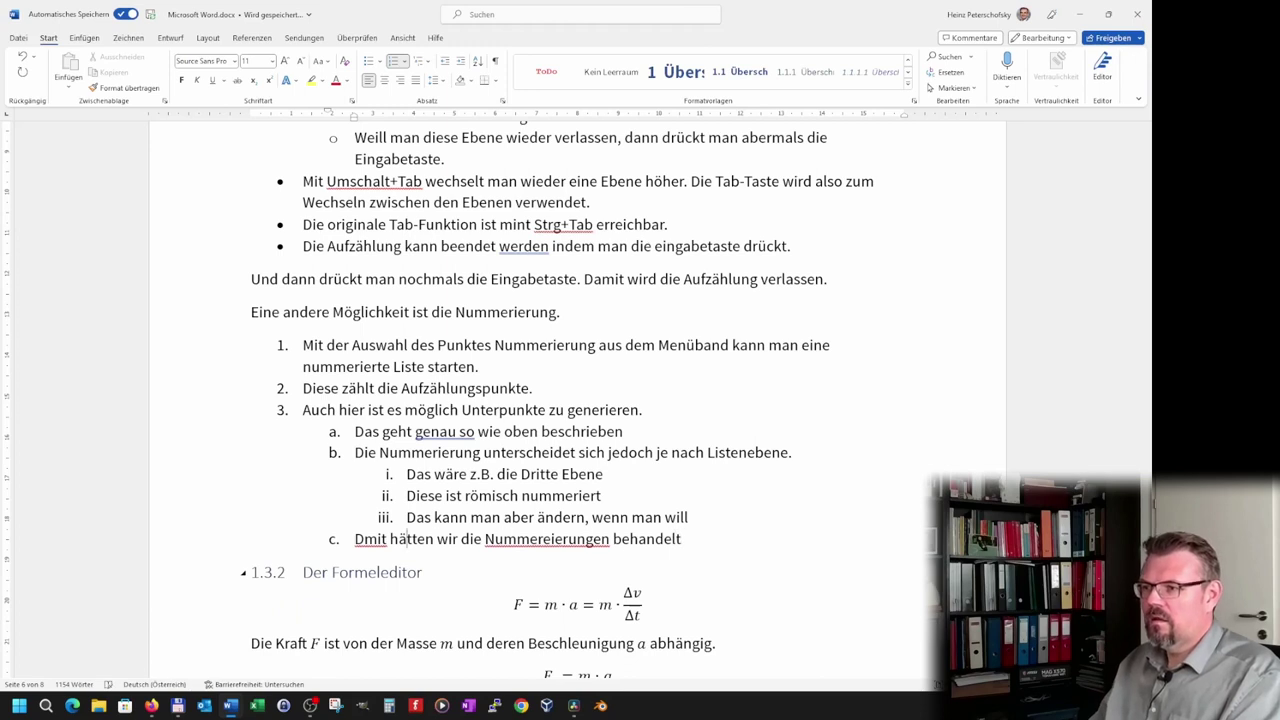
text(a)
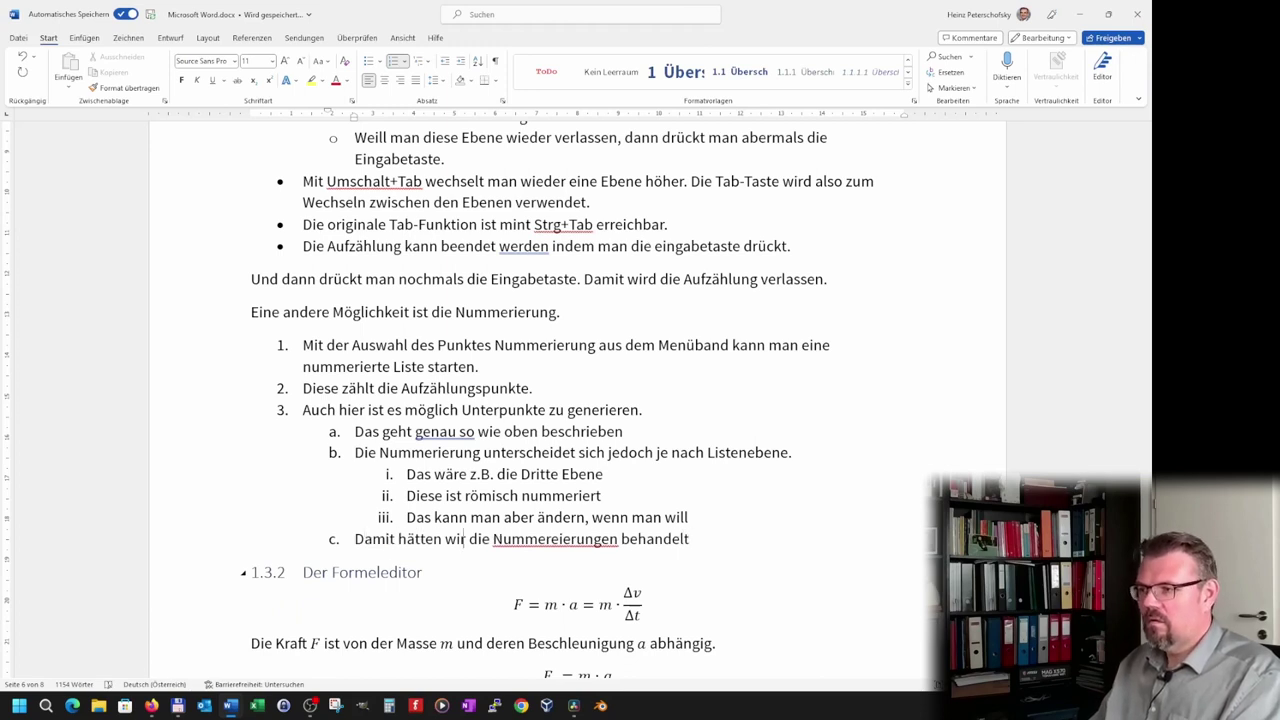
key(BackSpace)
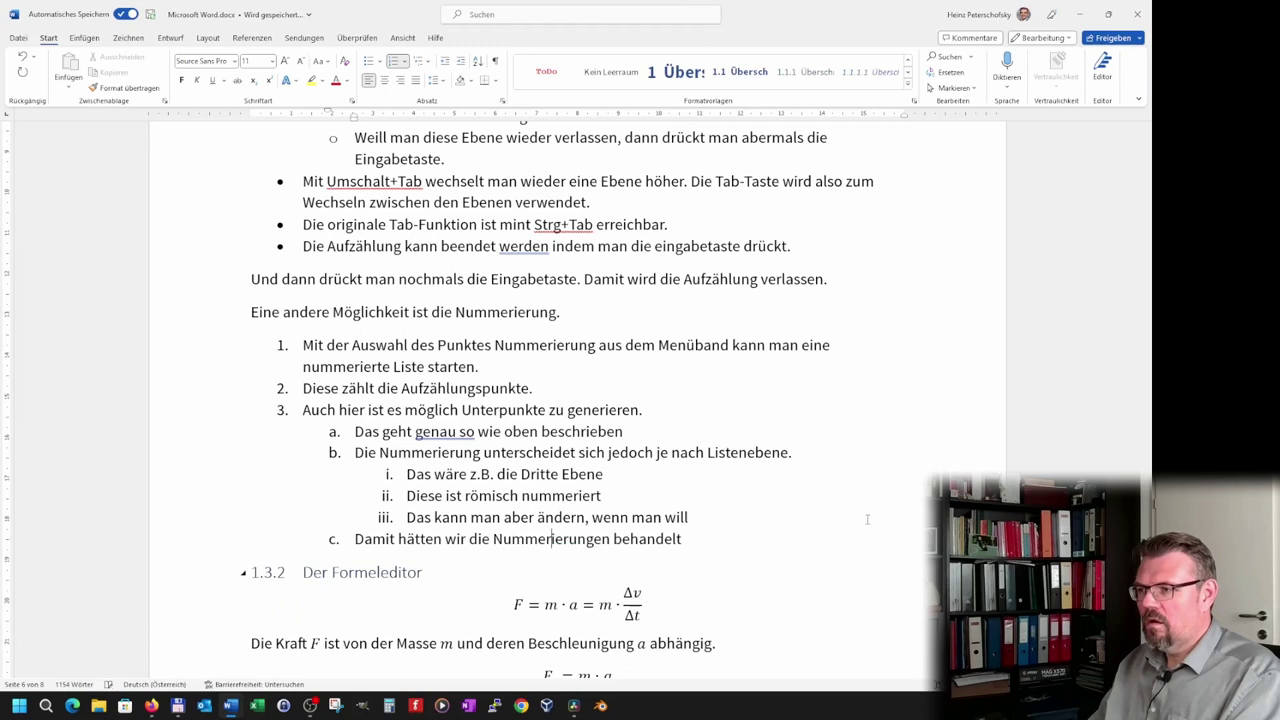
text(.)
Add top-level item 4 explaining that a numbered list ends with Eingabe twice
key(Return)
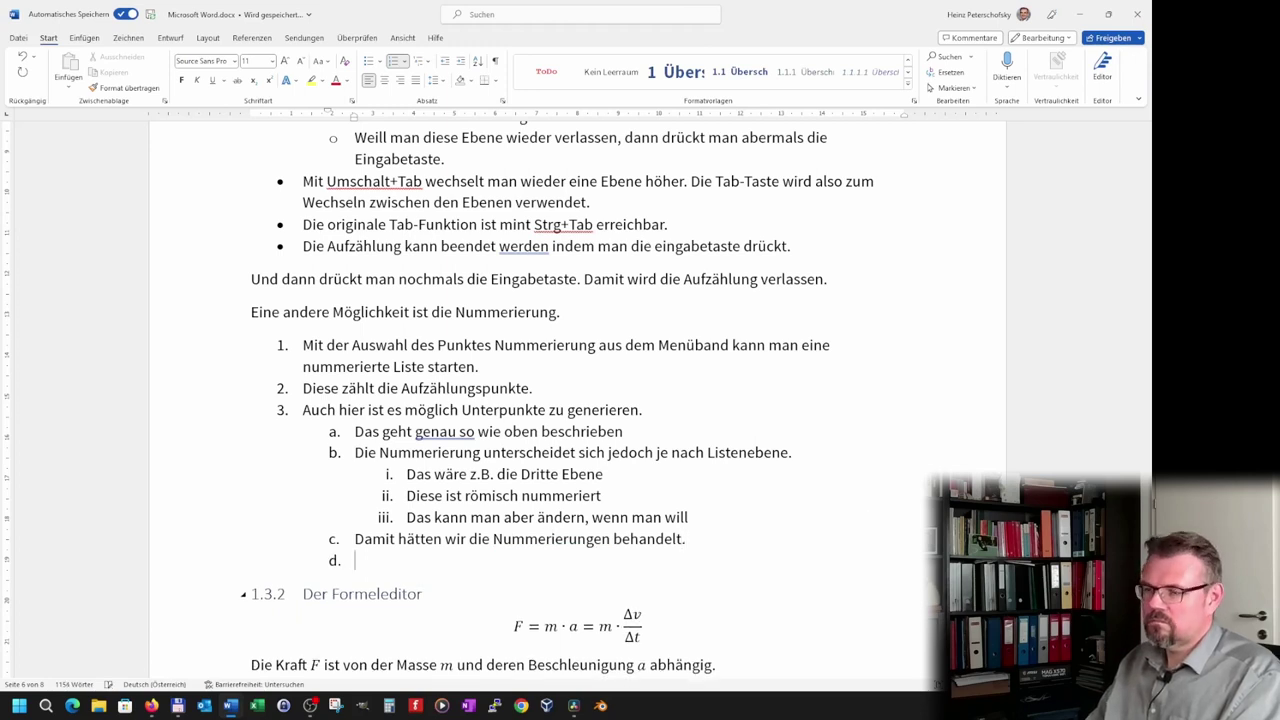
key(shift+Tab)
text(as b)
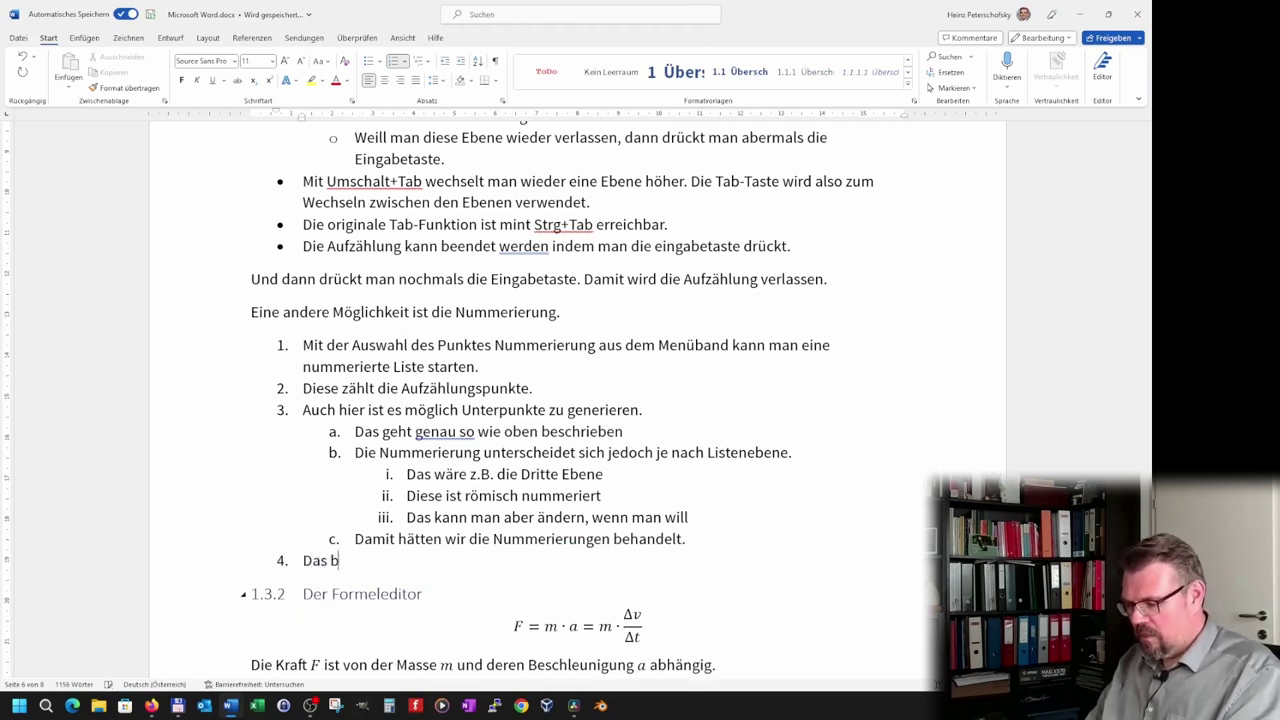
text(eenden einer n)
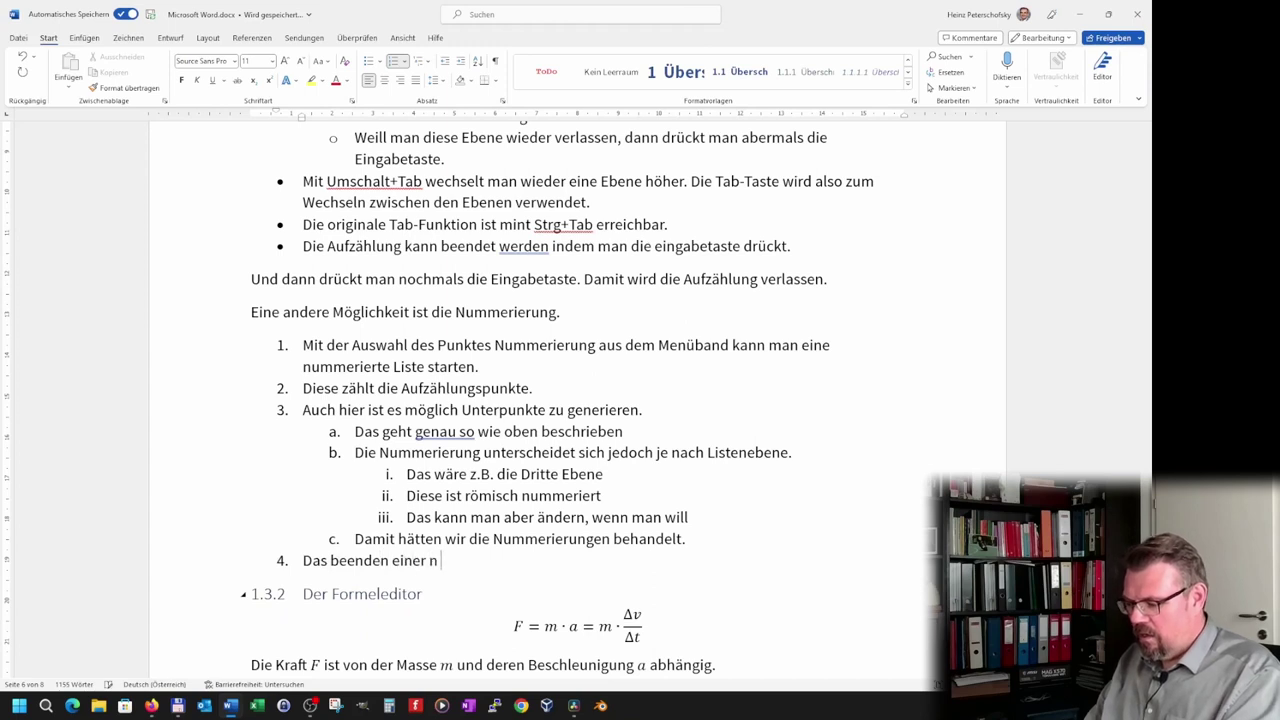
text( ummereierten )
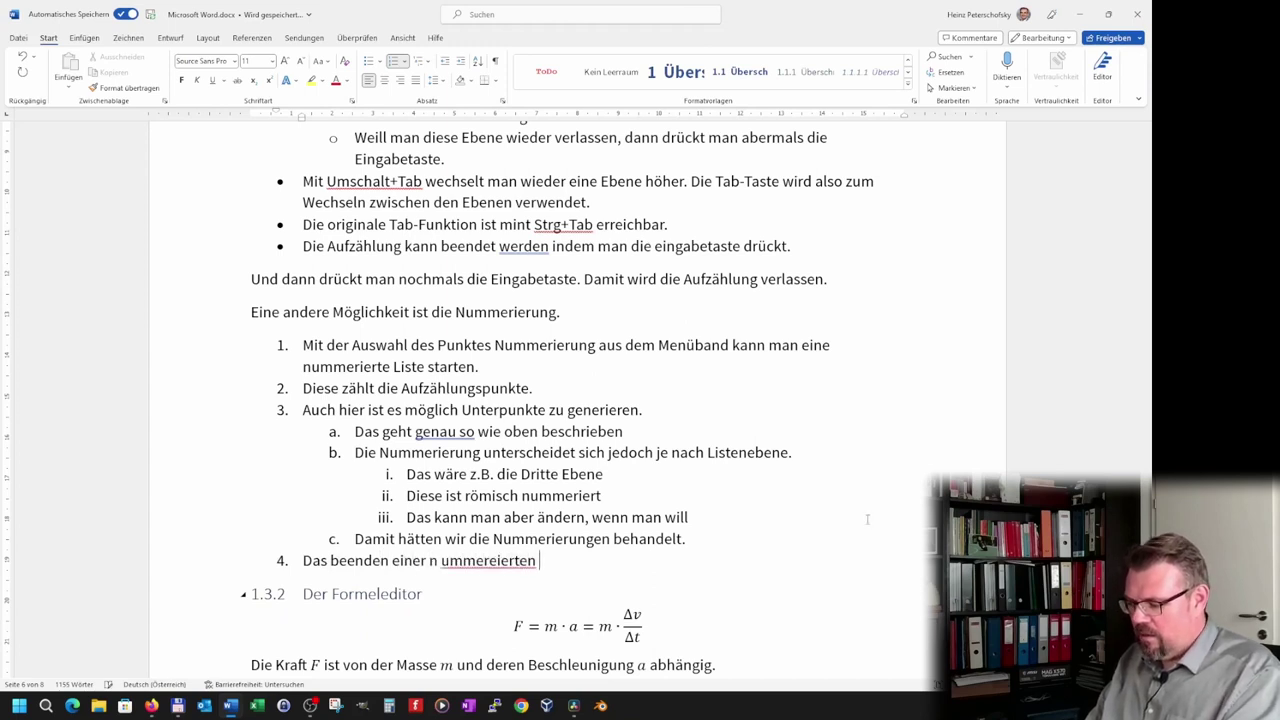
text(Liste h)
key(BackSpace)
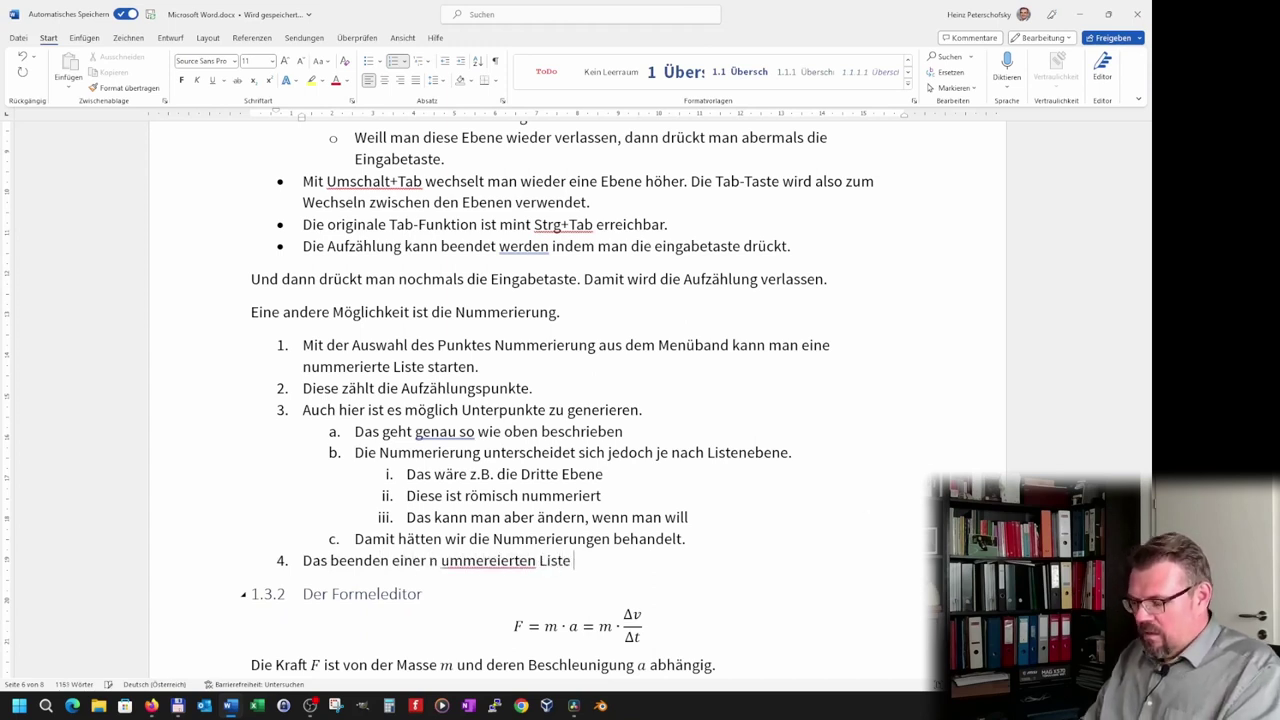
text(geht wieder gen)
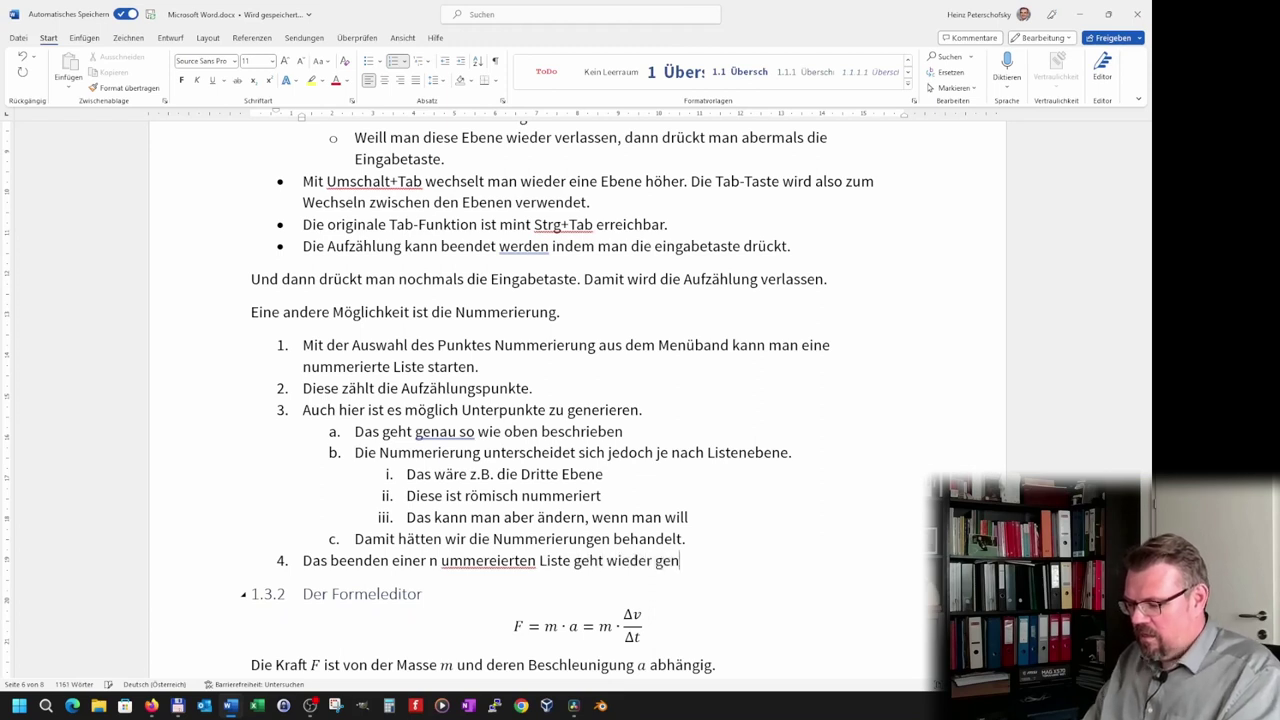
text(auso)
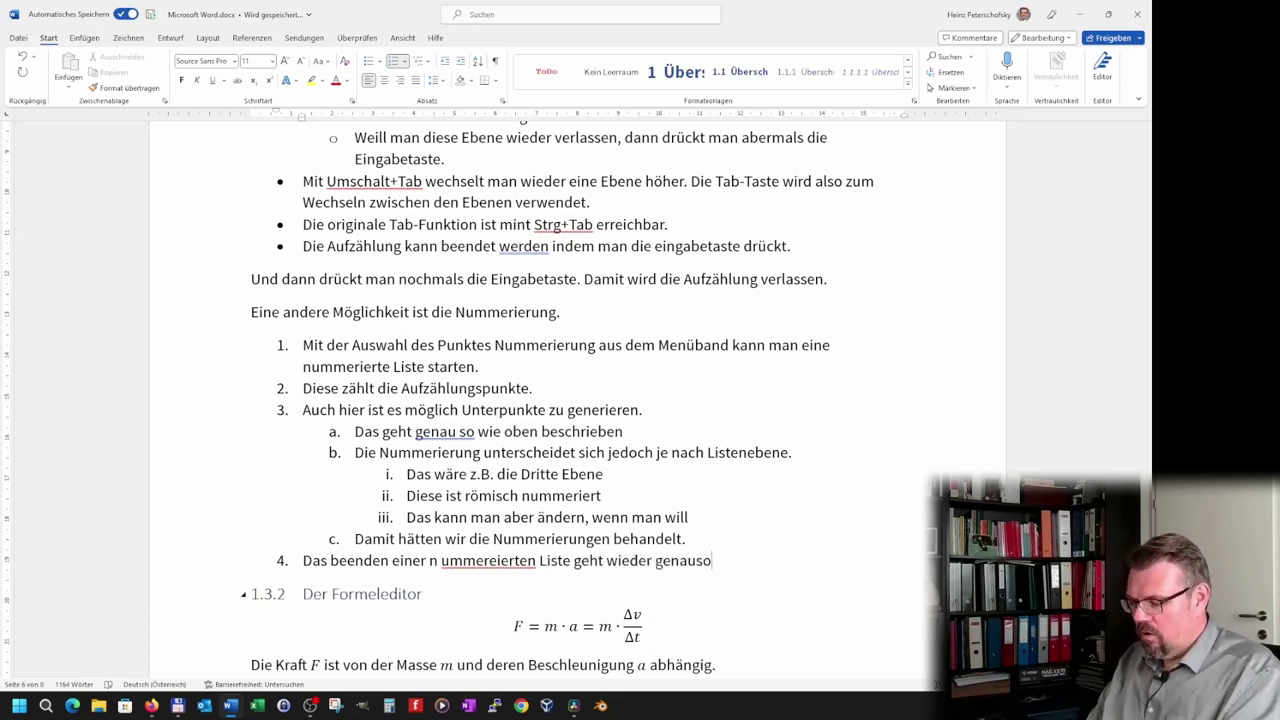
text( wie oben be)
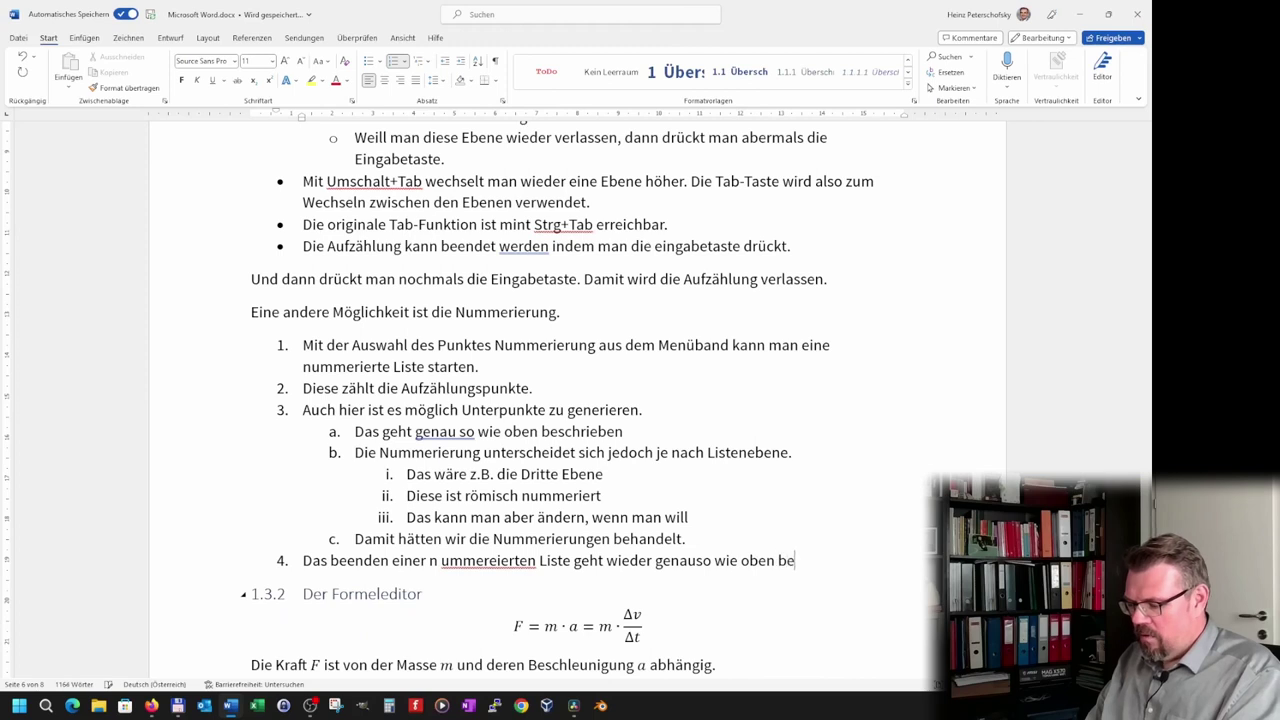
text(schrieben mit )
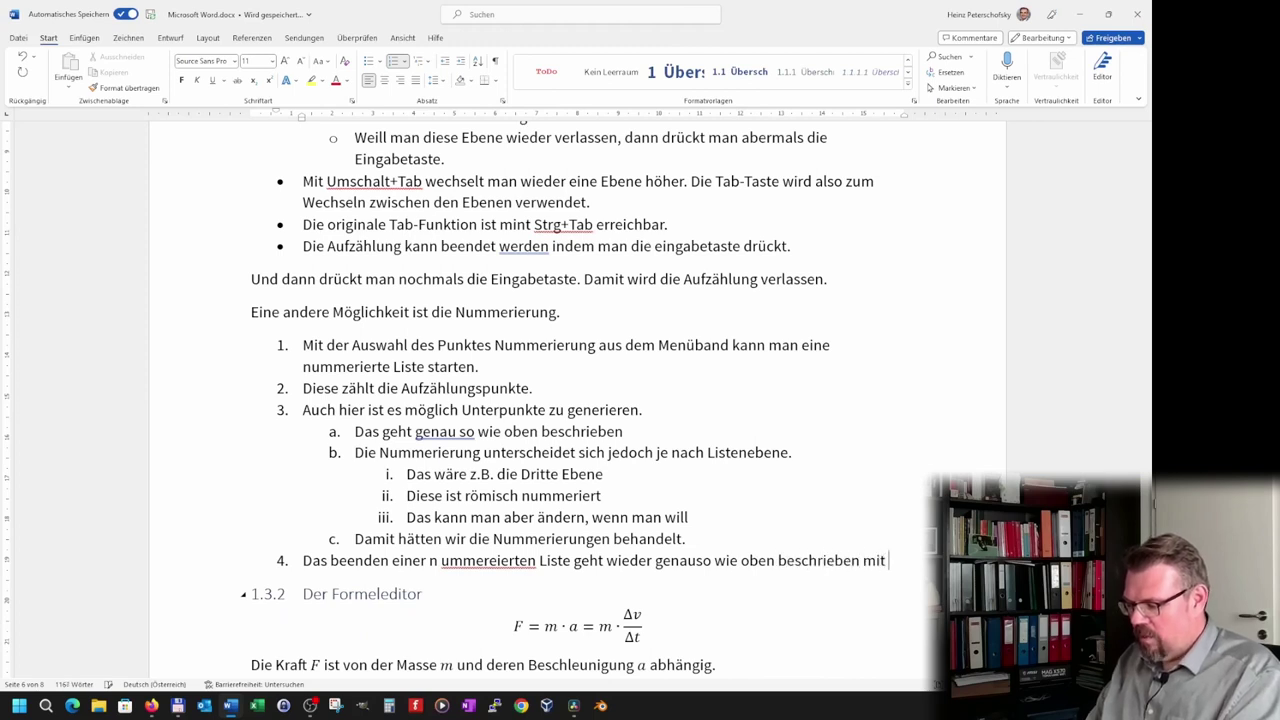
text(Eingabe)
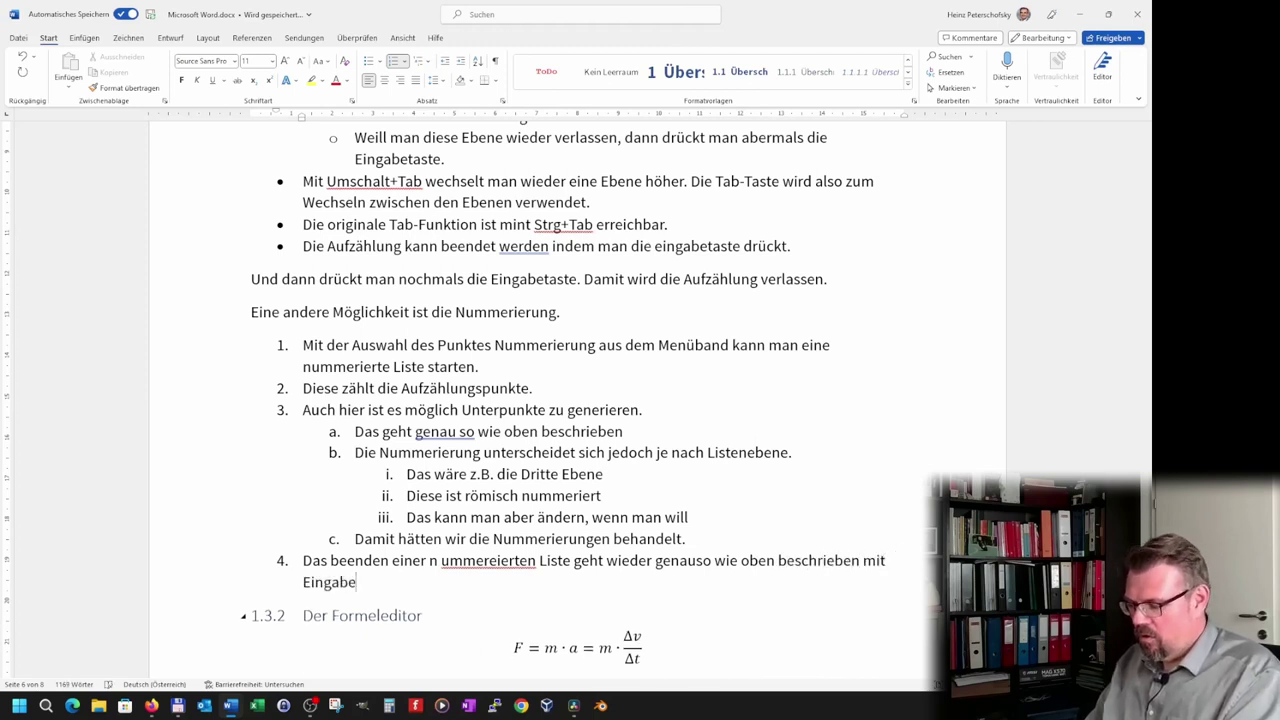
text( und nochmnals )
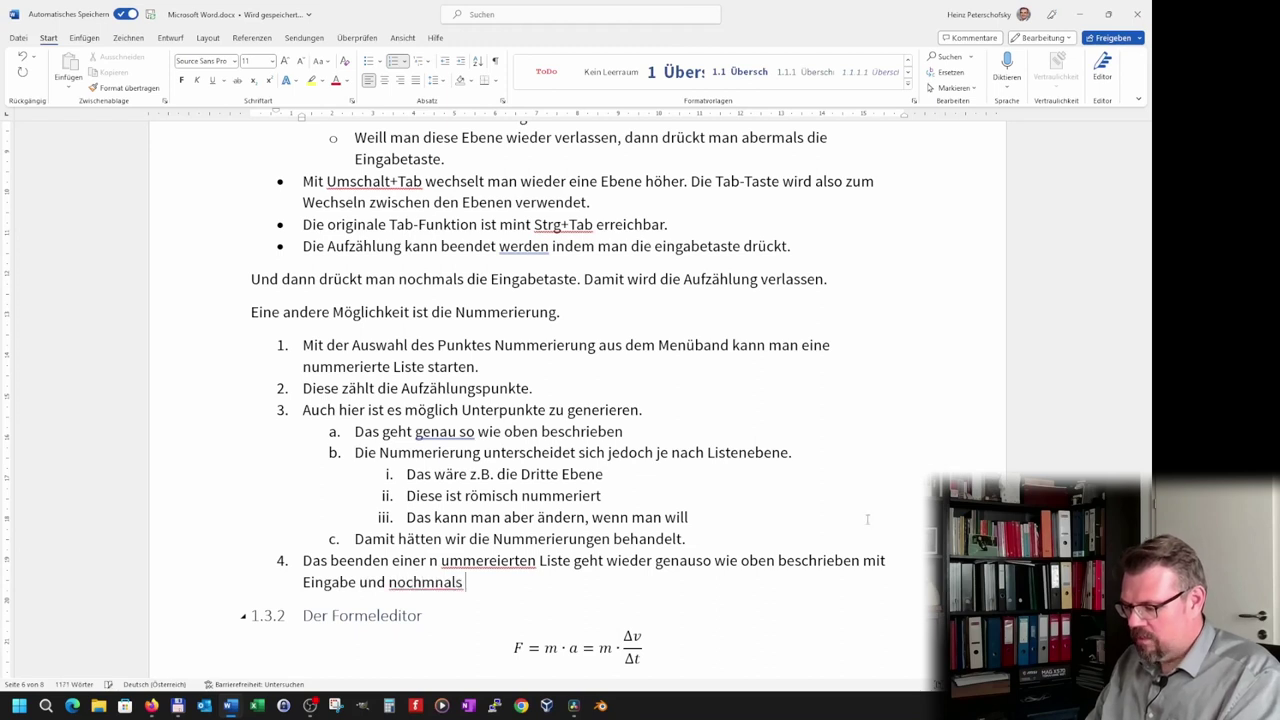
text(Eingabe)
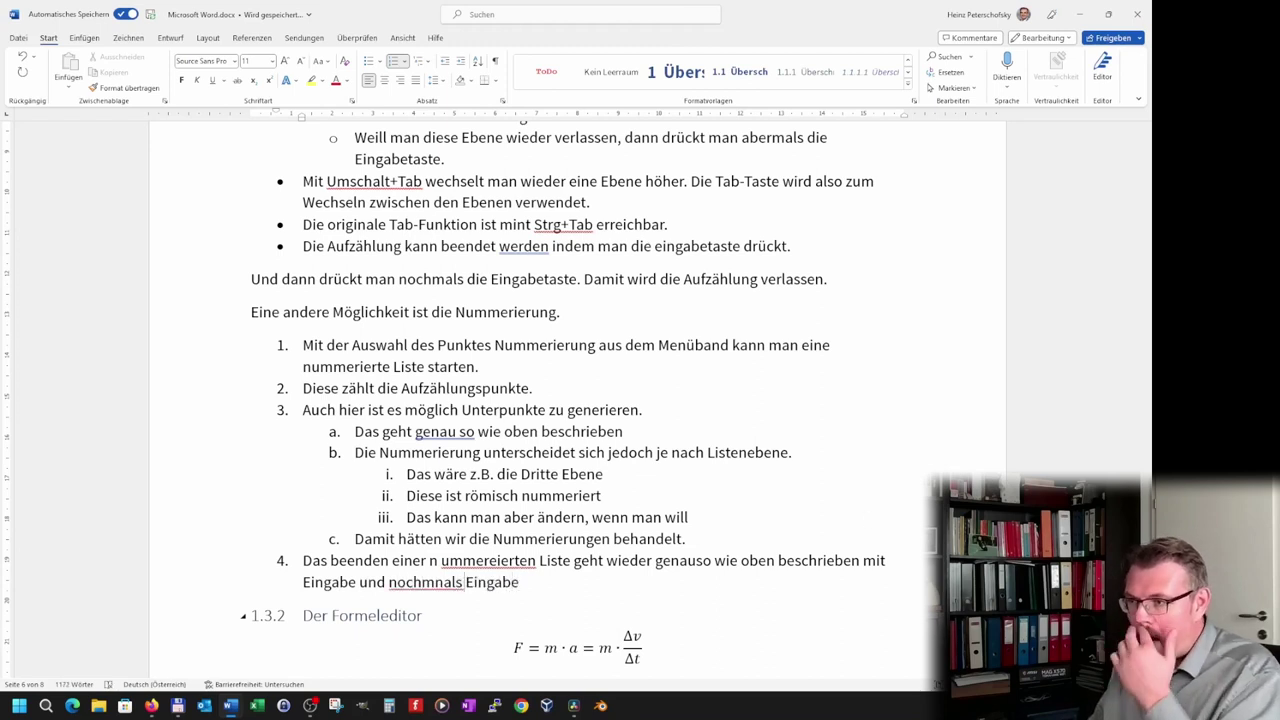
click(444, 582)
key(BackSpace)
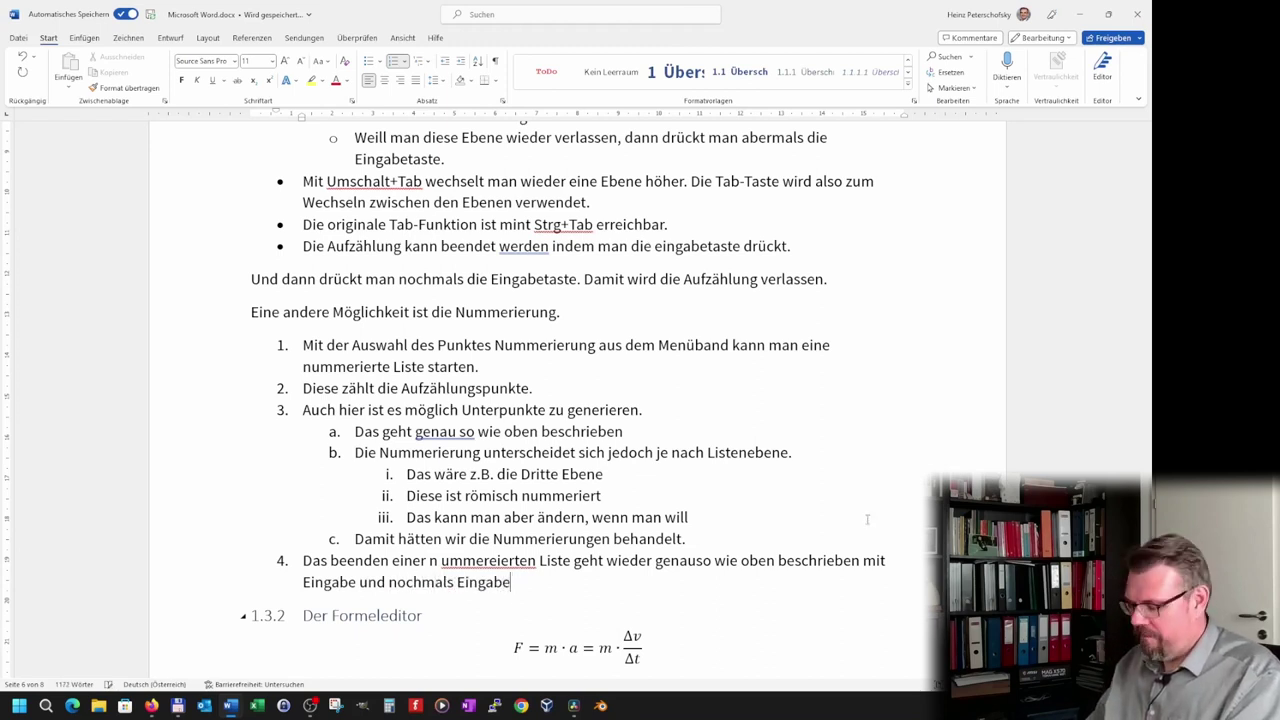
Type the normal paragraph 'Und schon sind wir wieder im normalen Text.' after the list
key(Return)
key(Return)
text(Un)
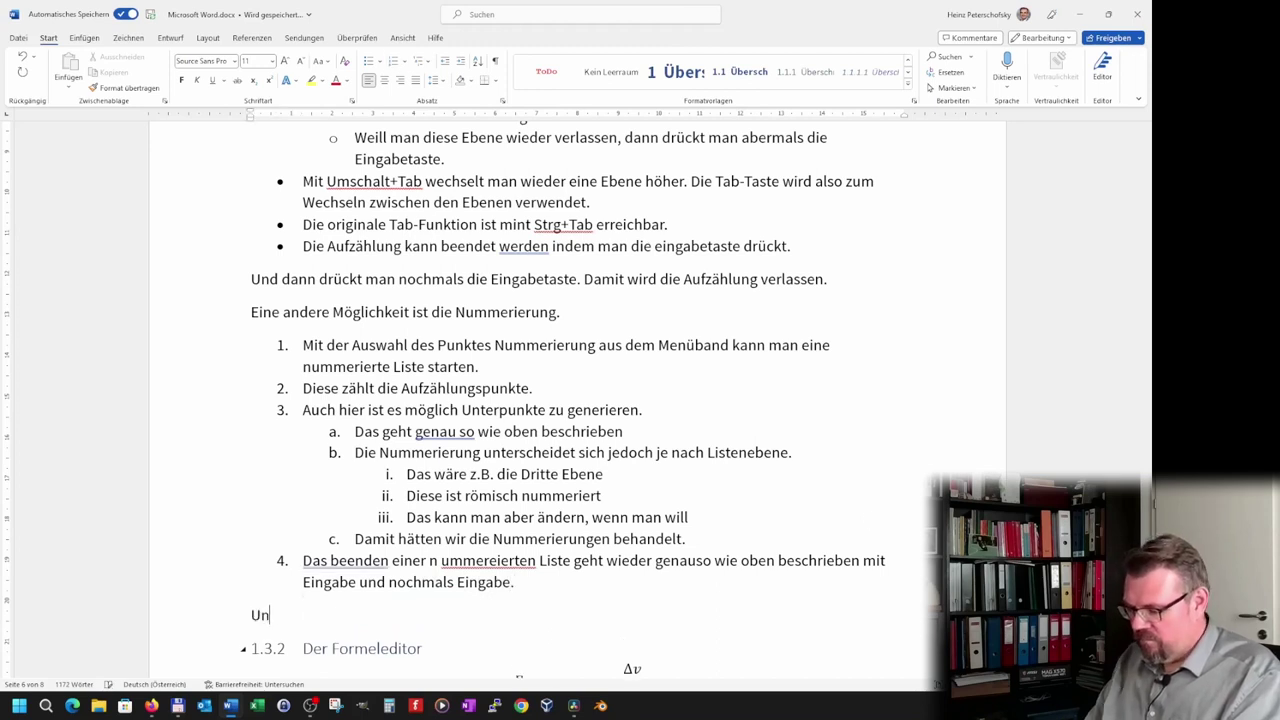
text(d schon sind w)
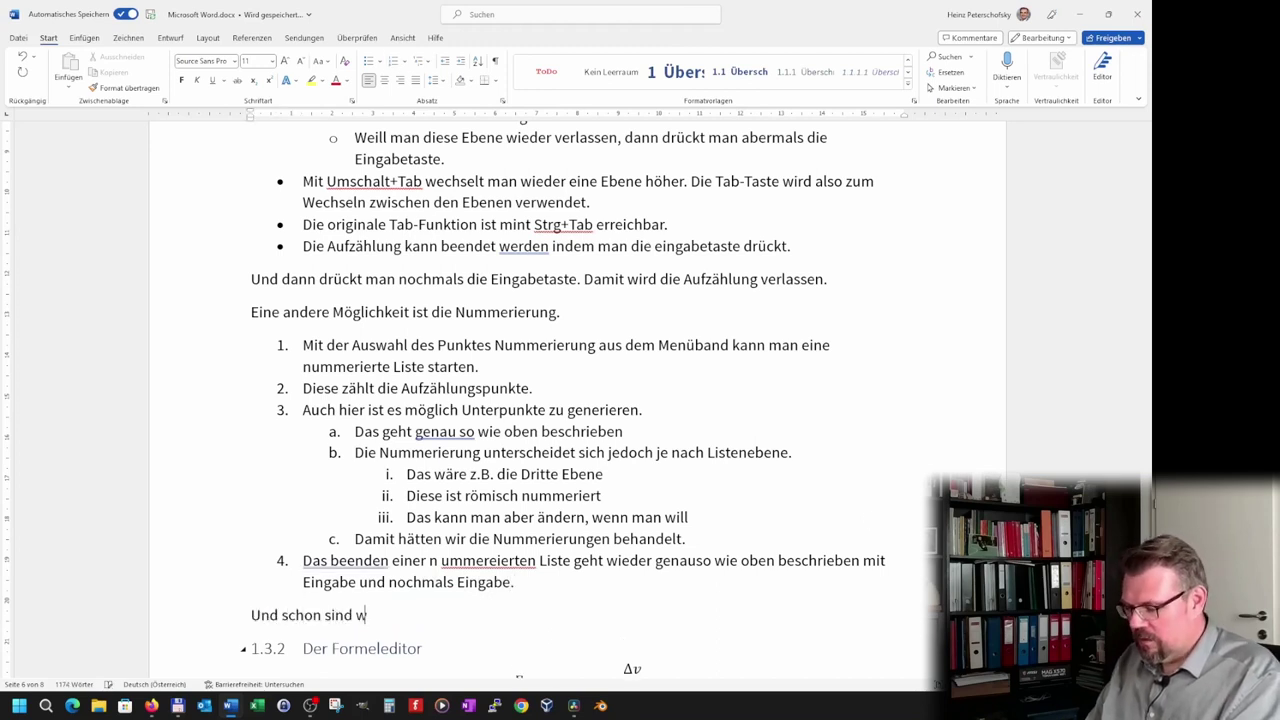
text(ir wieder im n)
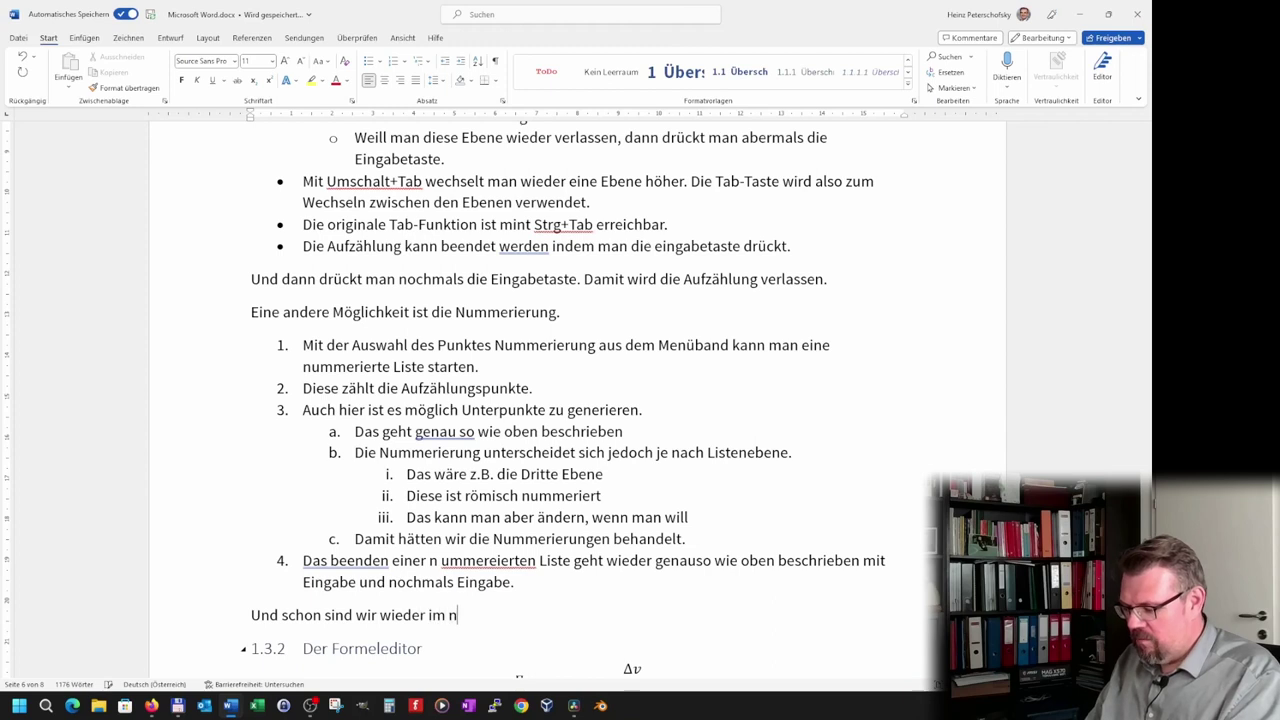
text(por)
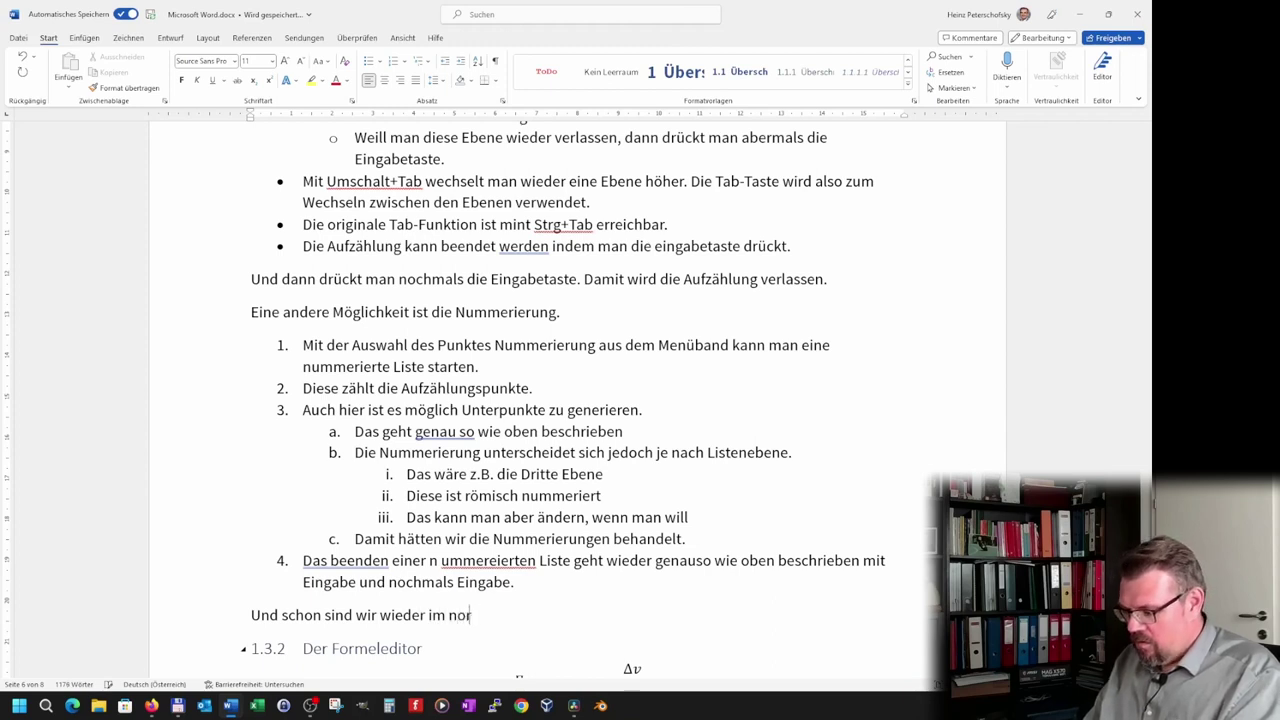
text(mlen)
key(BackSpace)
key(BackSpace)
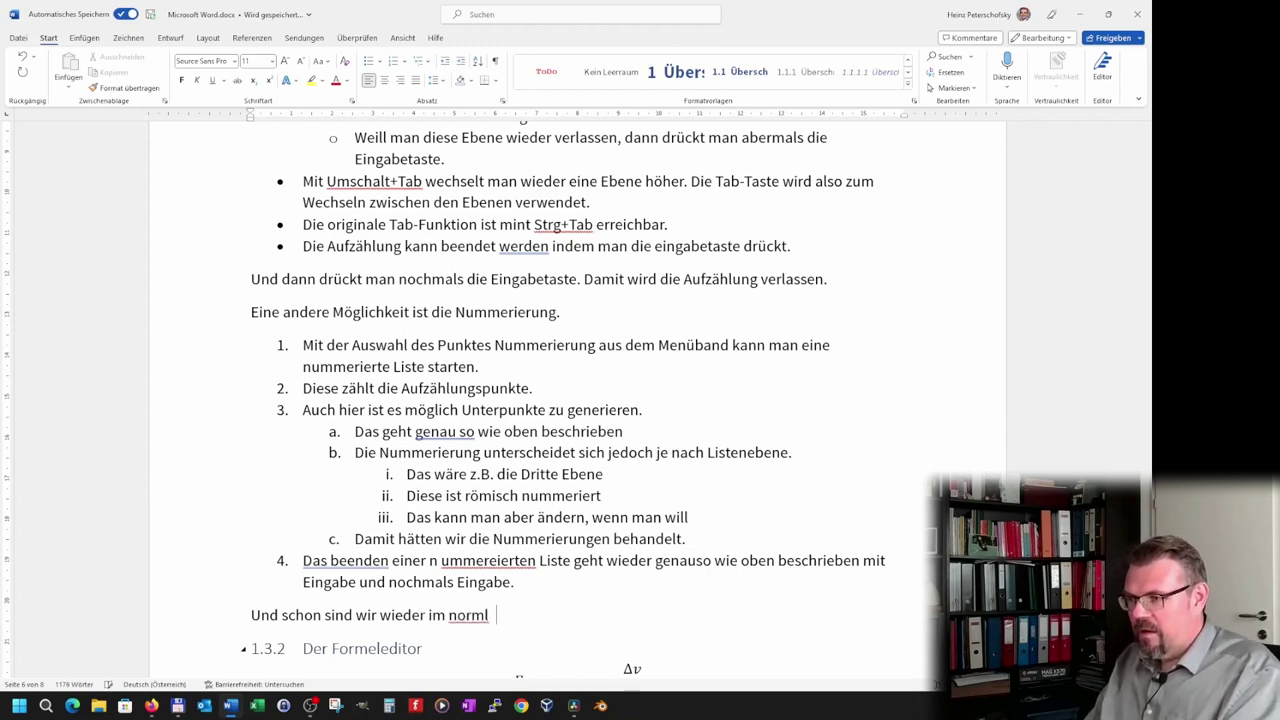
key(BackSpace)
key(BackSpace)
text(alen Tex)
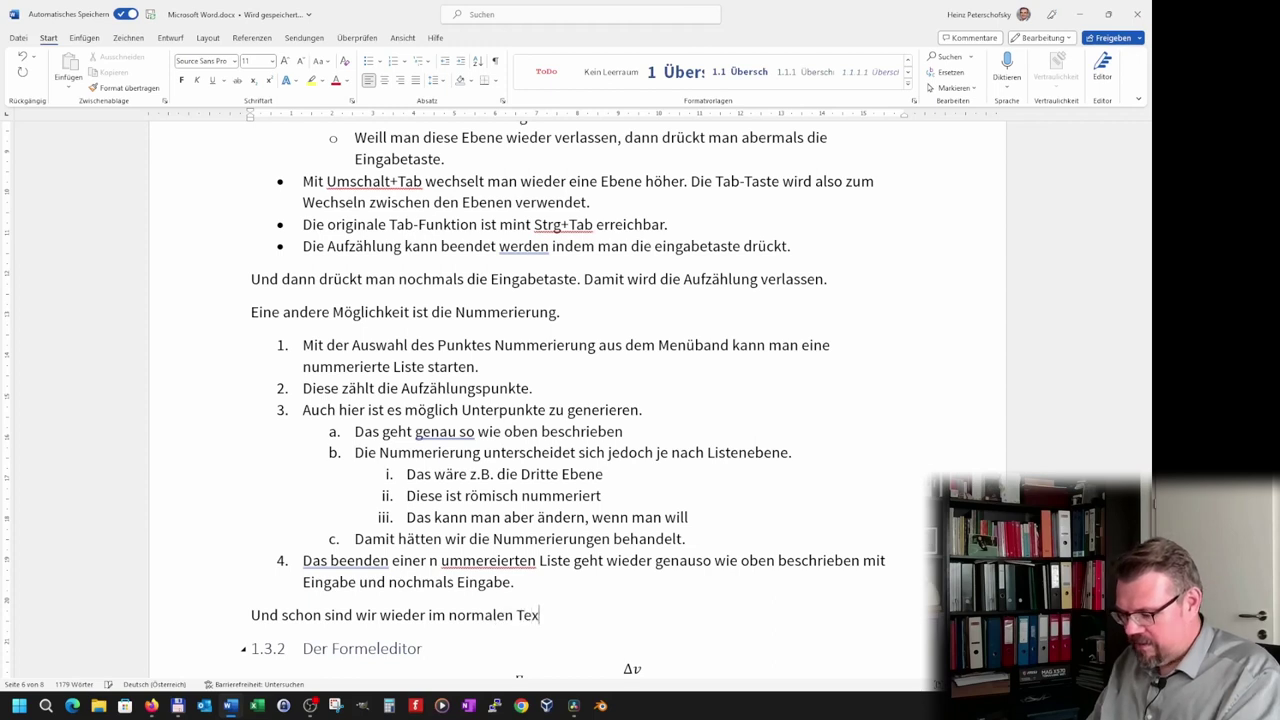
text(t.)
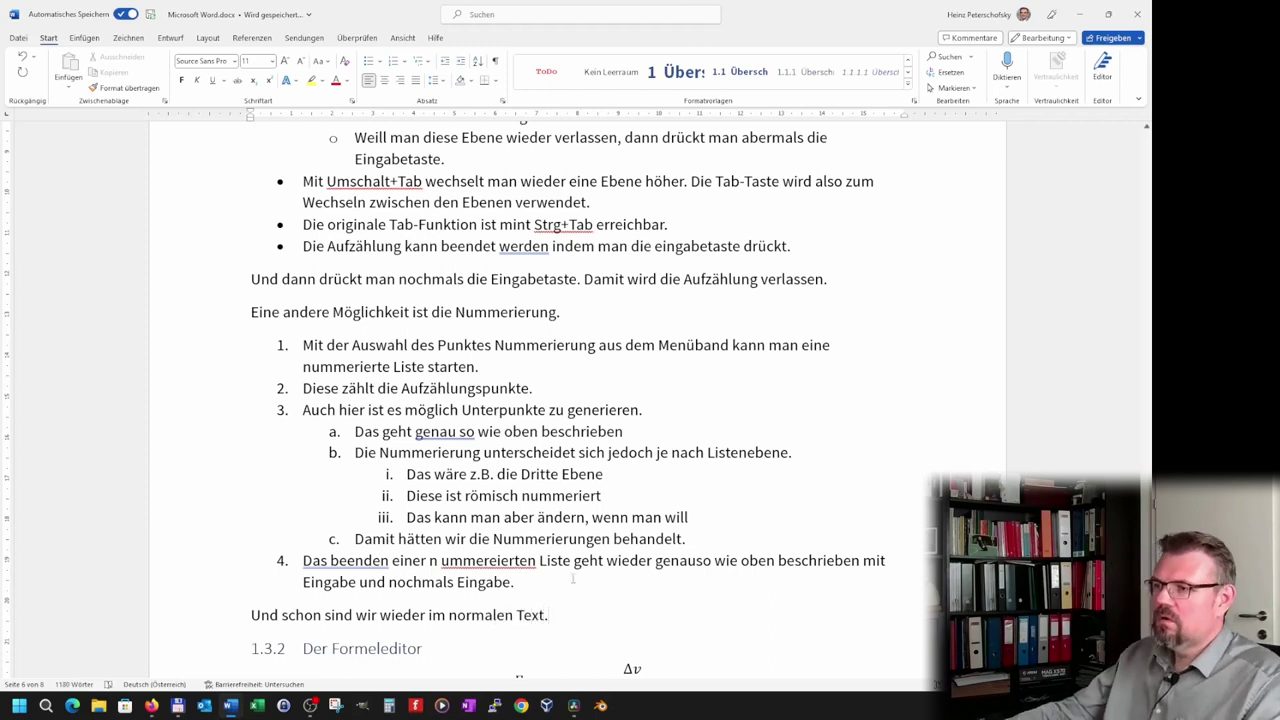
Correct 'ummereierten' in item 4 to the suggested 'nummerierten'
right_click(470, 562)
click(521, 618)
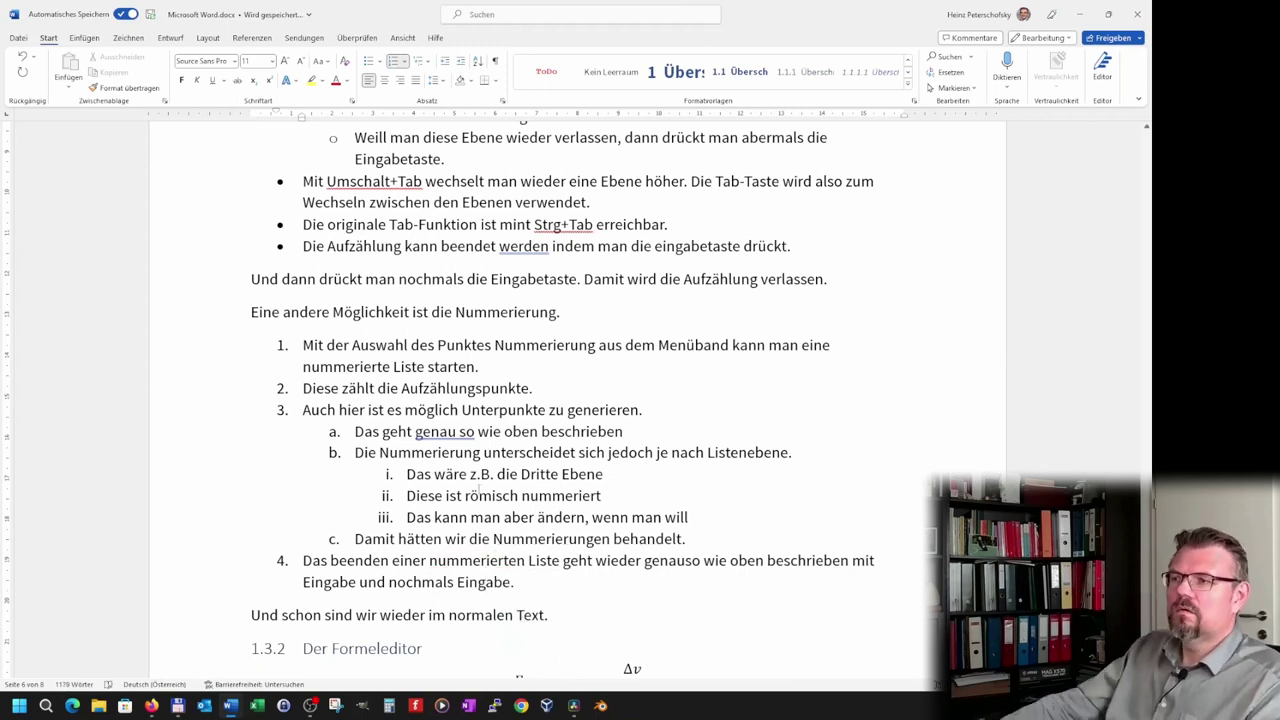
scroll(479, 488, up, 3)
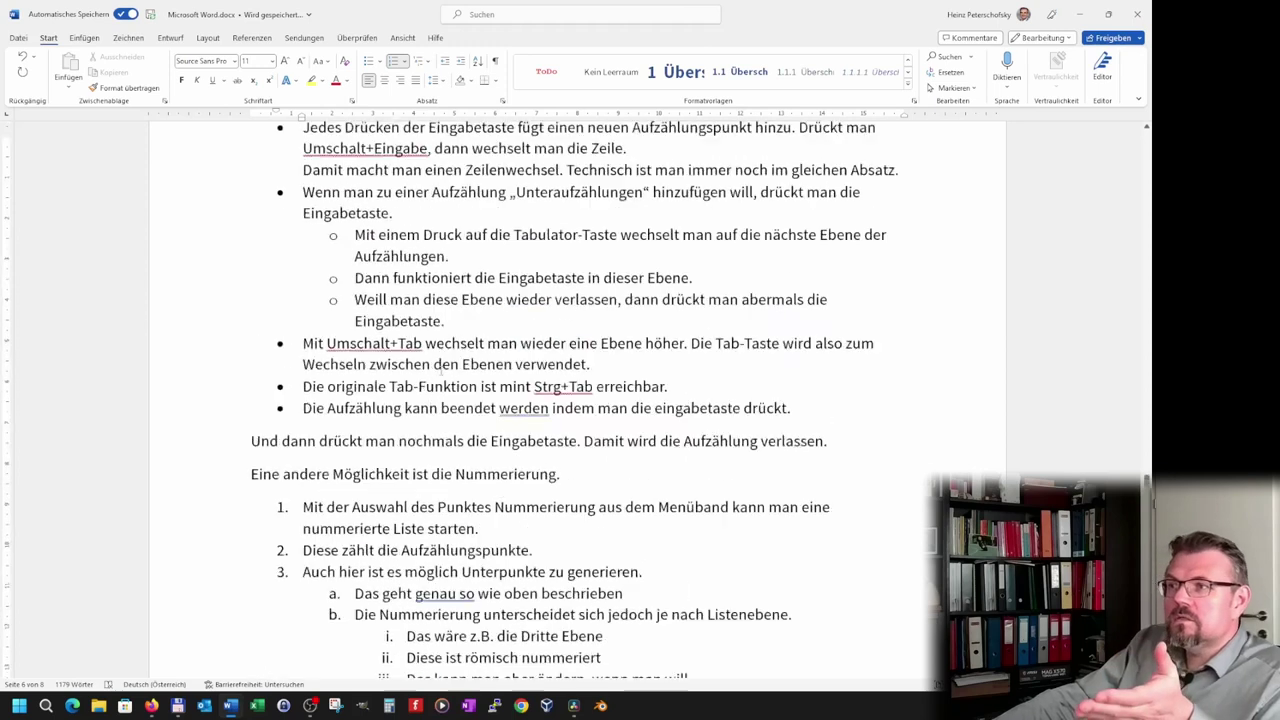
scroll(443, 372, up, 6)
scroll(430, 430, down, 6)
scroll(419, 486, down, 3)
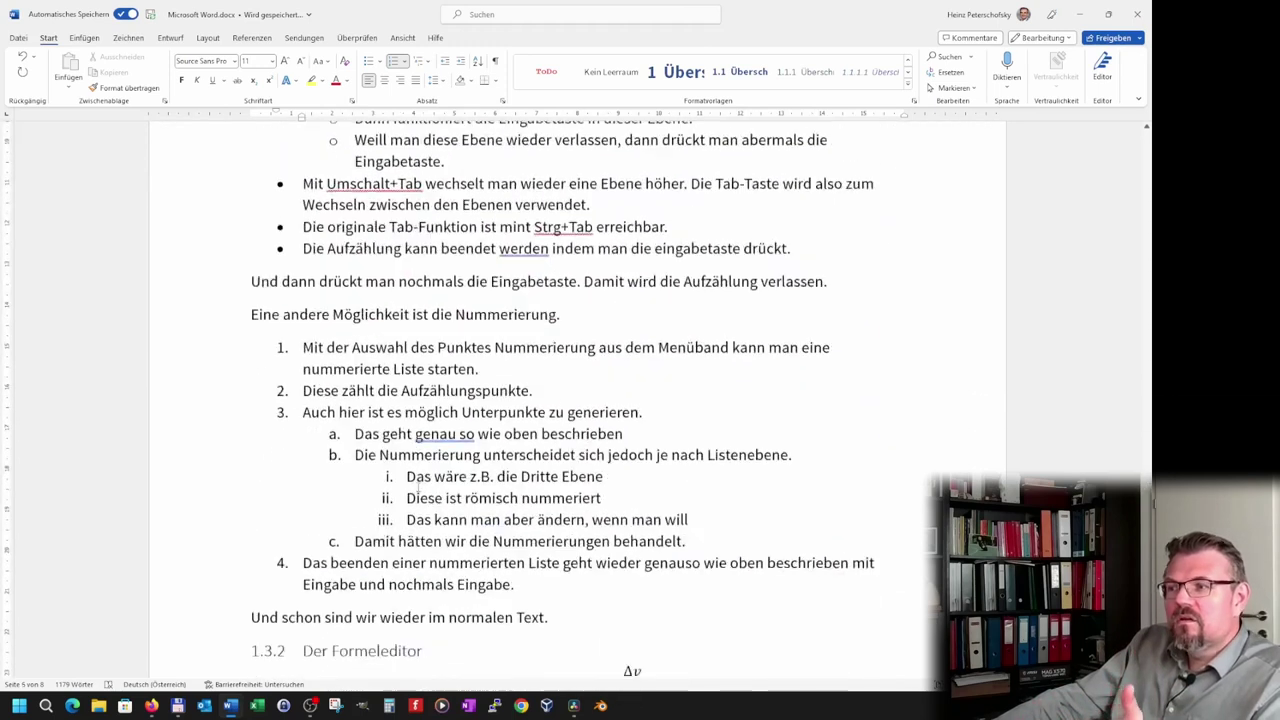
scroll(419, 487, down, 1)
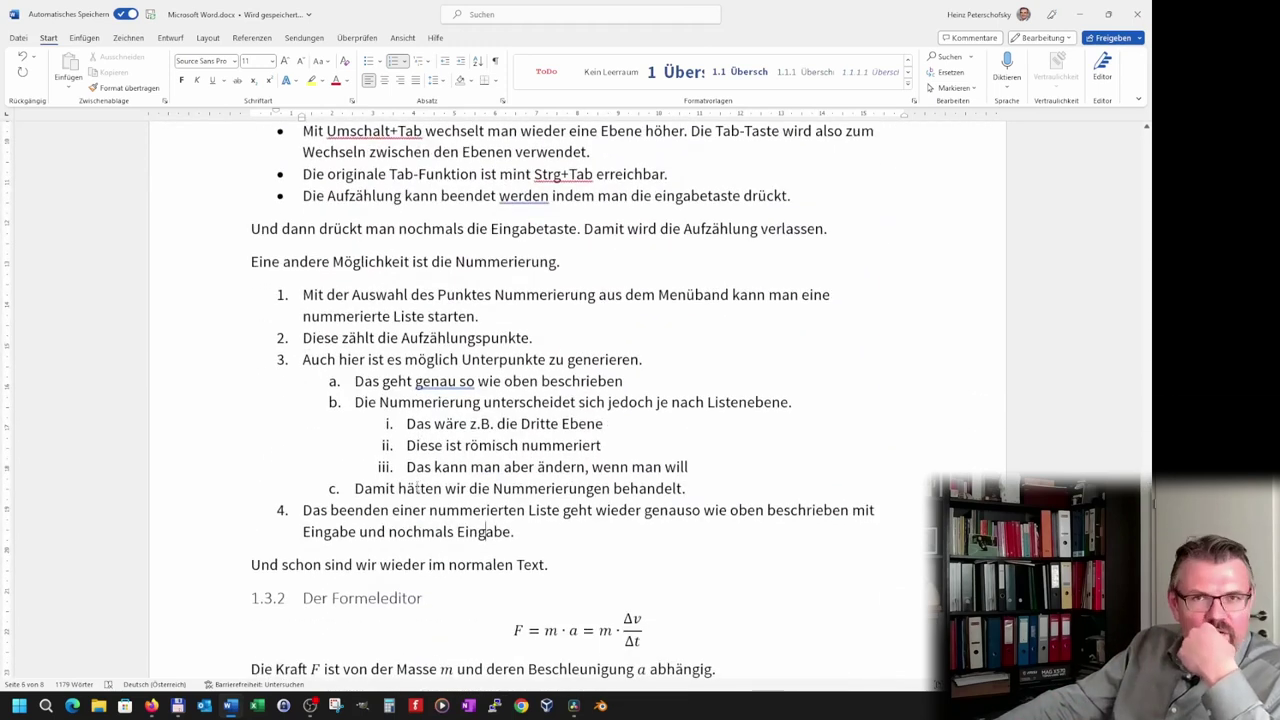
scroll(412, 486, up, 3)
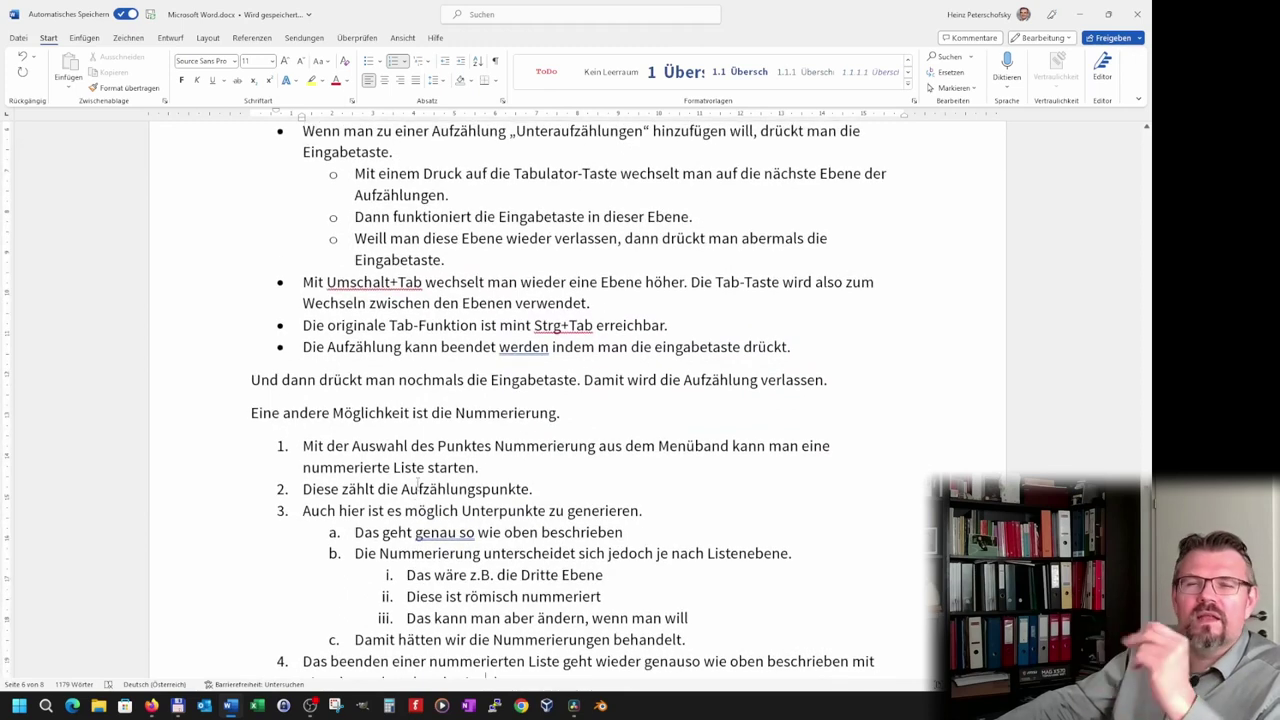
scroll(417, 484, up, 4)
scroll(417, 488, down, 4)
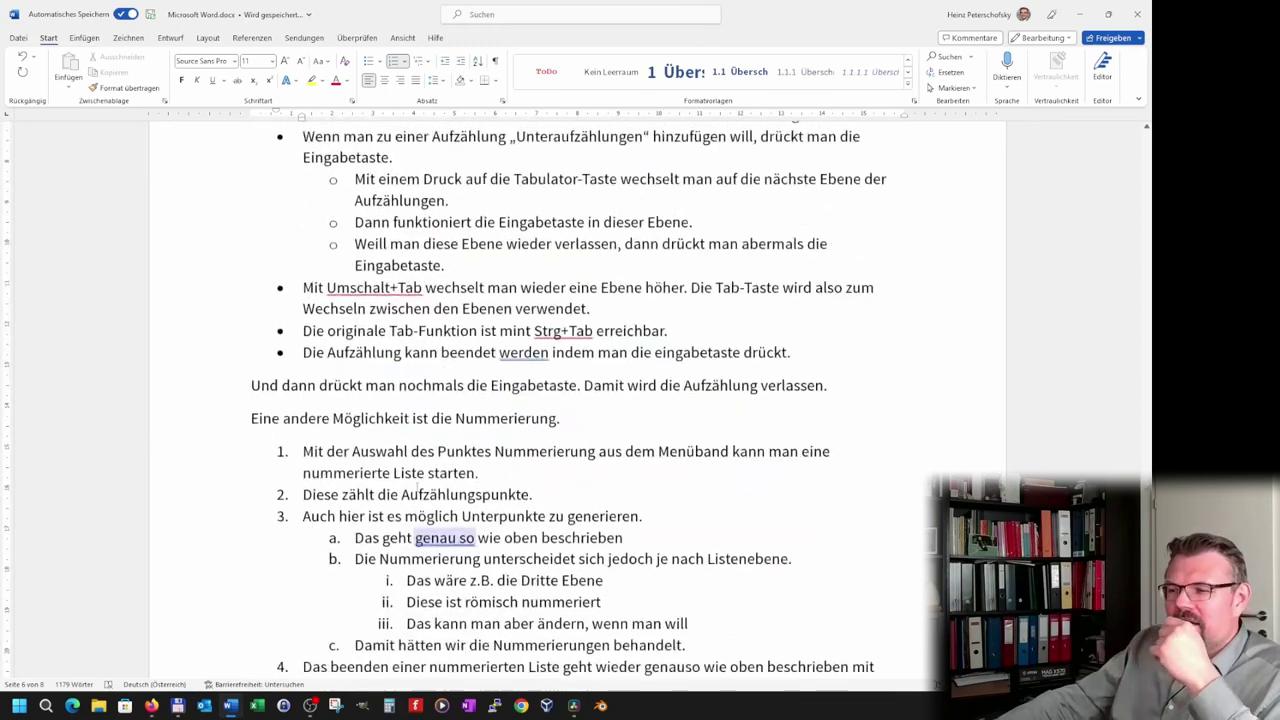
scroll(417, 490, down, 1)
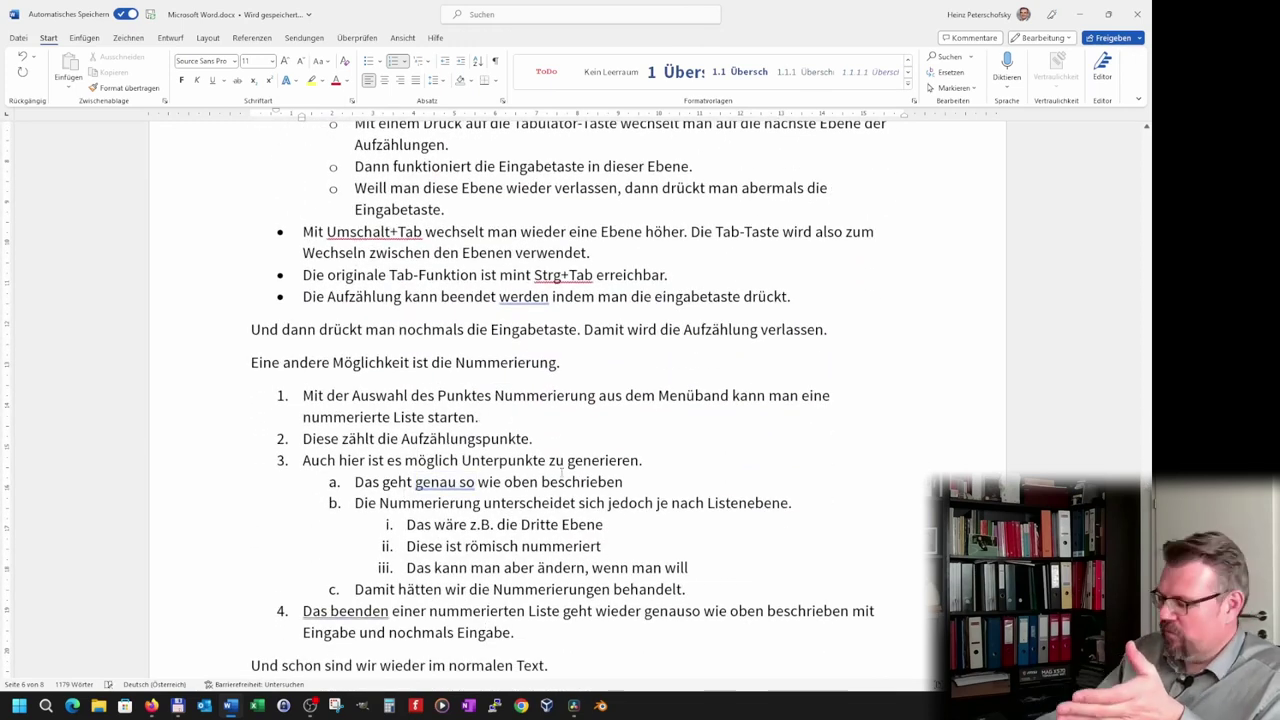
Capitalise item 4's opening to 'Das Beenden' using the grammar suggestion
key(Return)
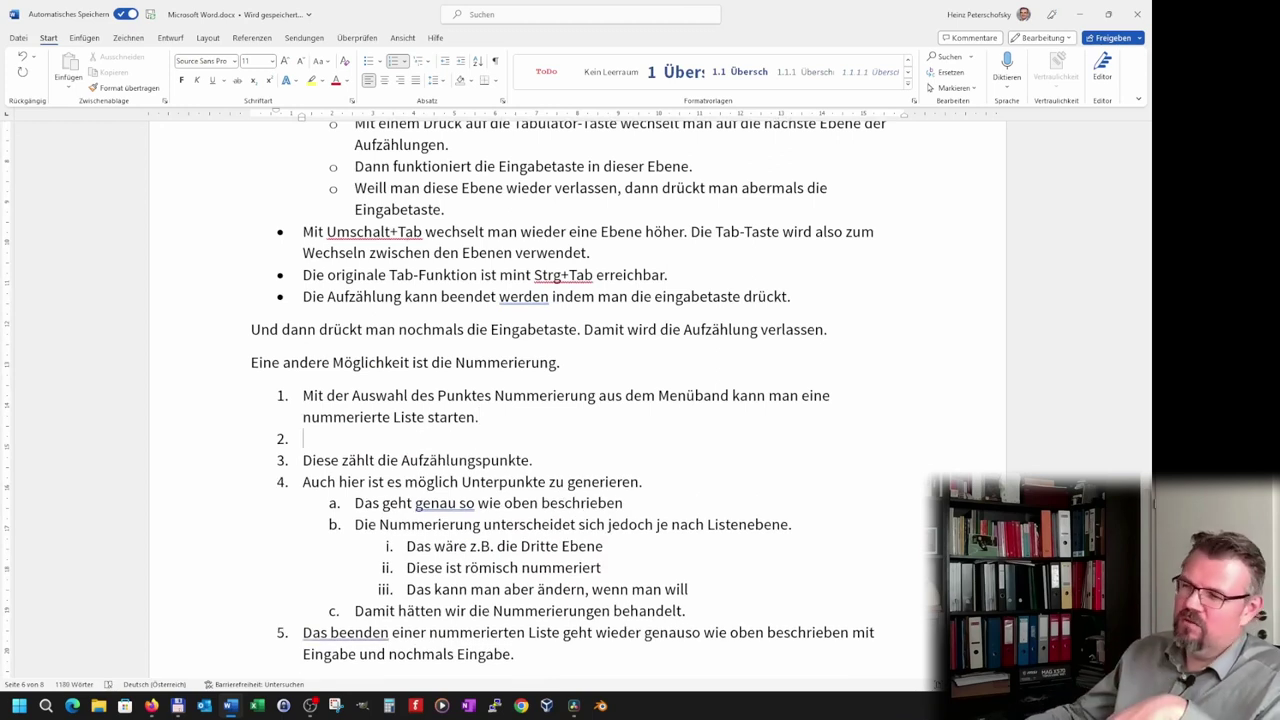
key(ctrl+z)
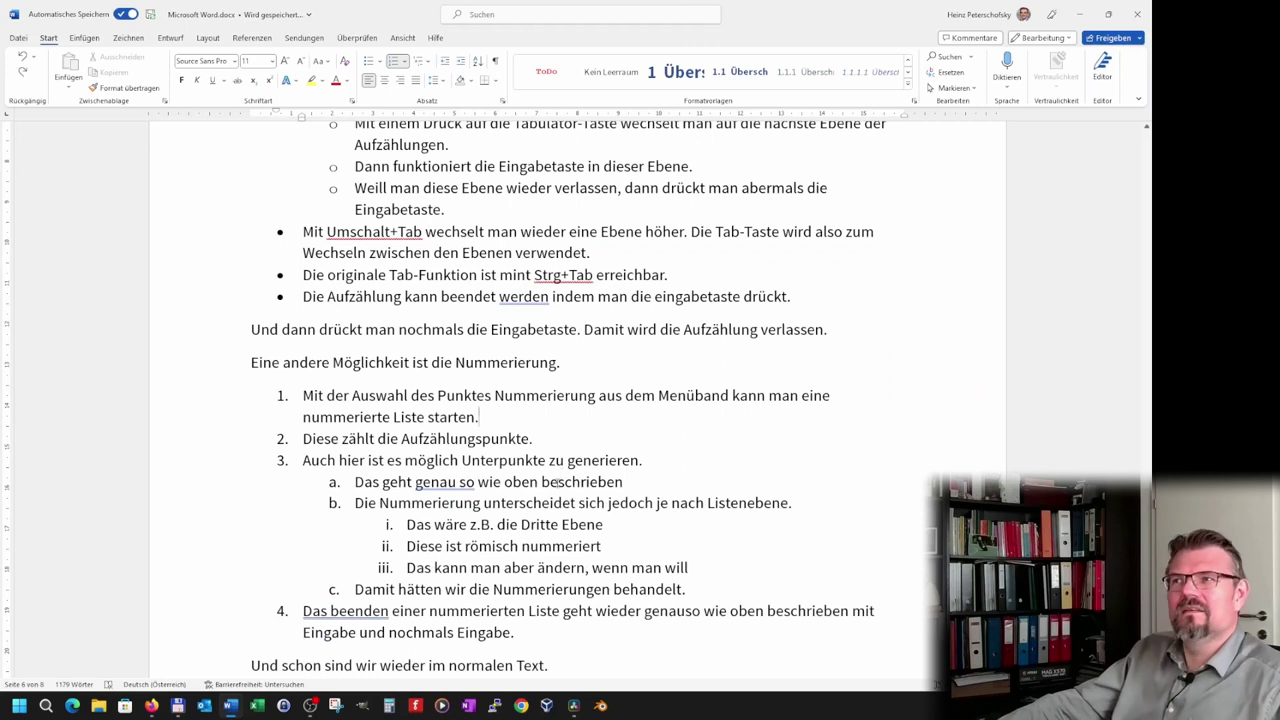
scroll(662, 537, down, 2)
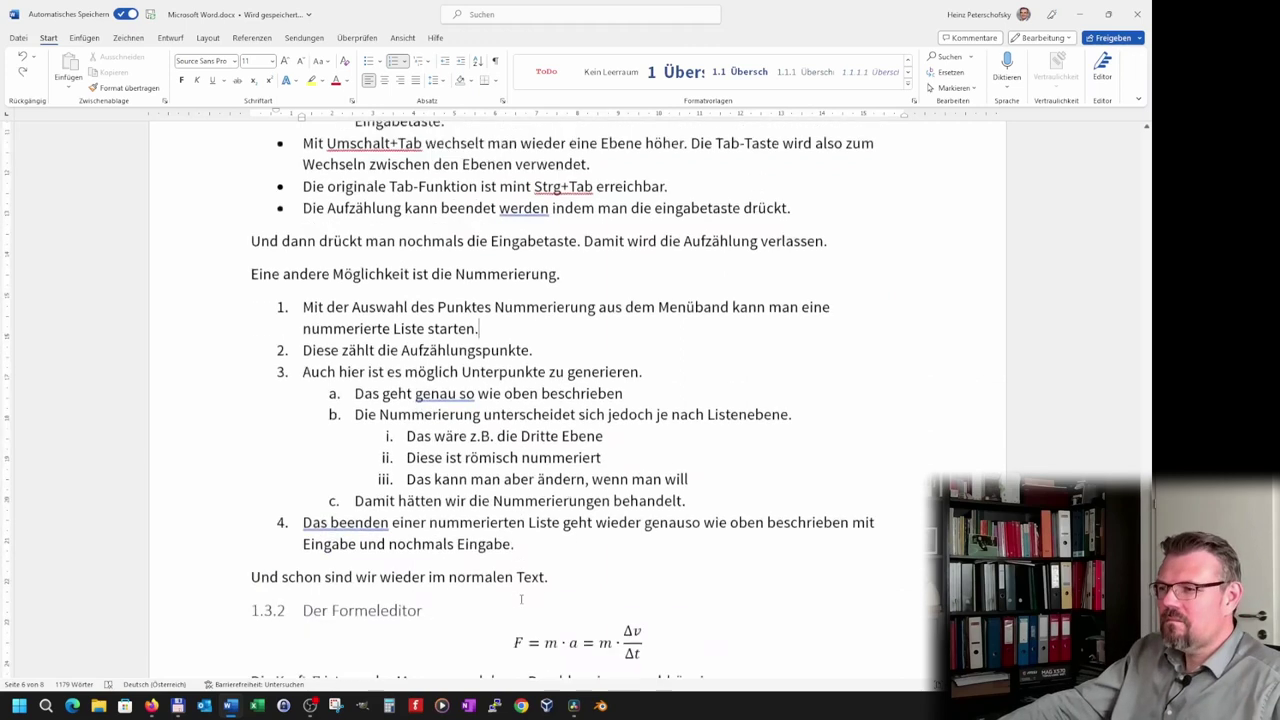
scroll(600, 500, down, 2)
right_click(347, 408)
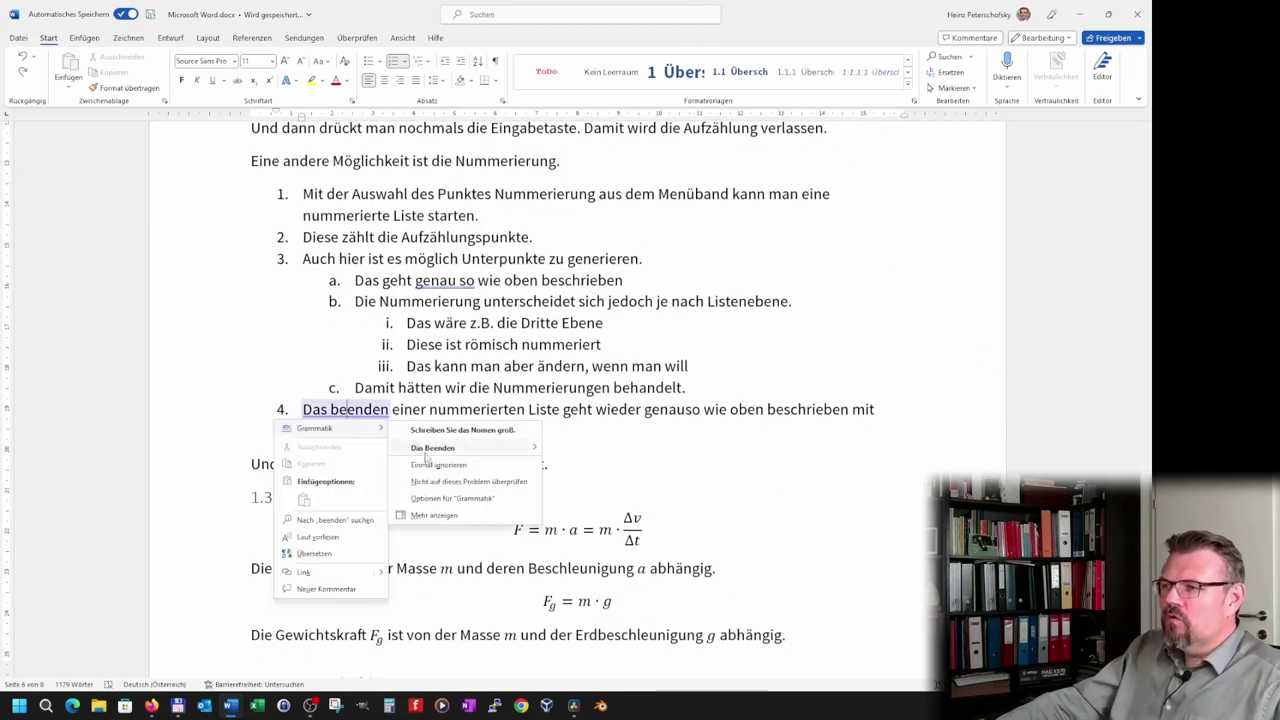
click(432, 447)
scroll(562, 458, up, 1)
scroll(562, 458, up, 4)
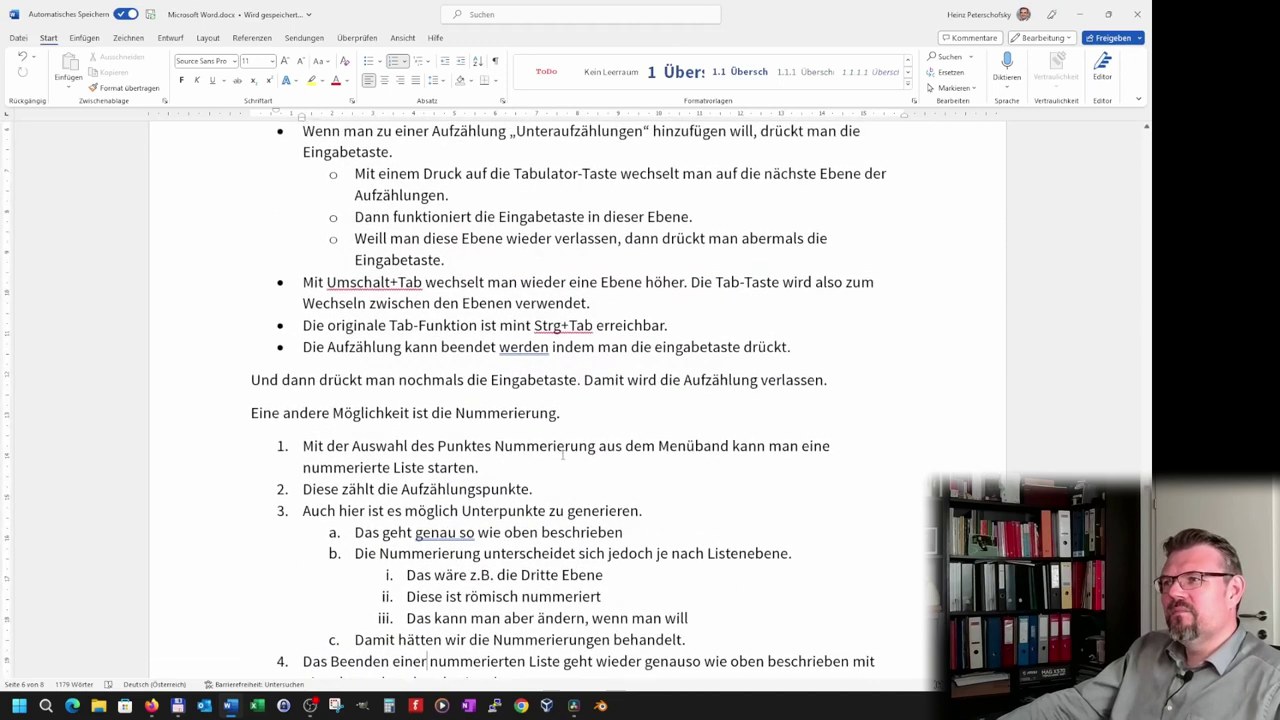
scroll(562, 458, up, 5)
scroll(562, 458, down, 1)
scroll(562, 458, down, 6)
scroll(562, 456, down, 2)
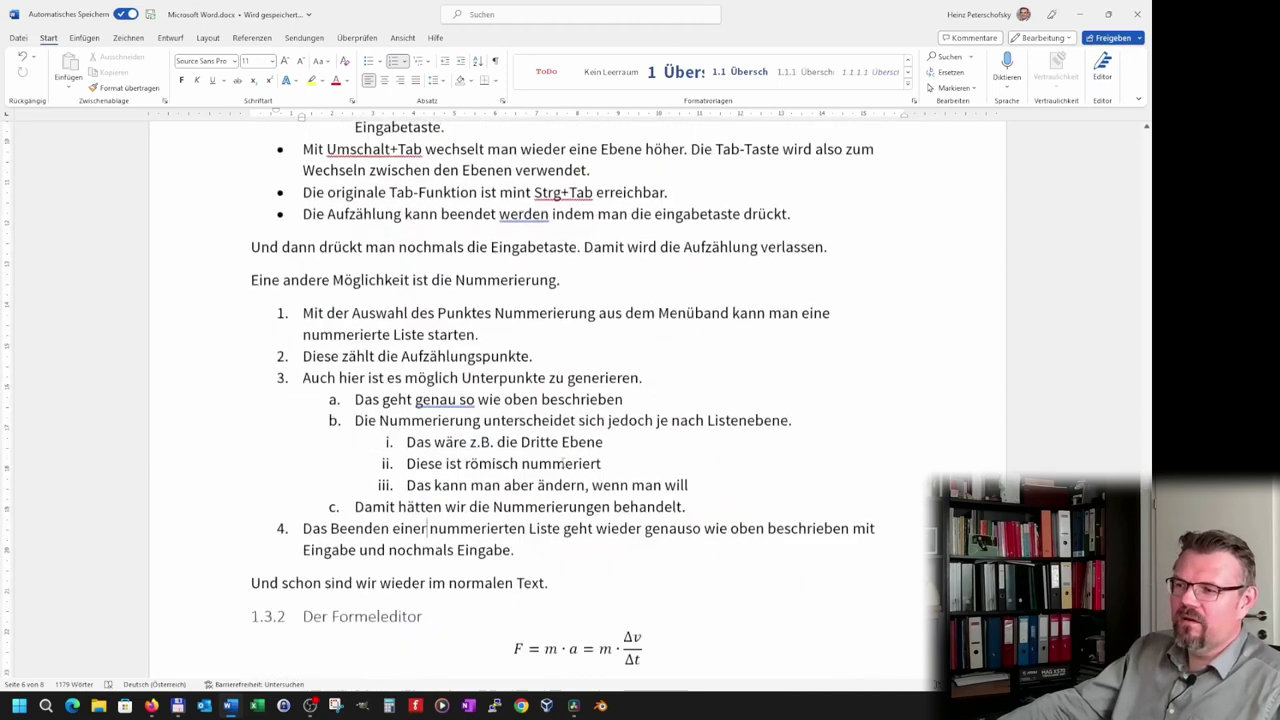